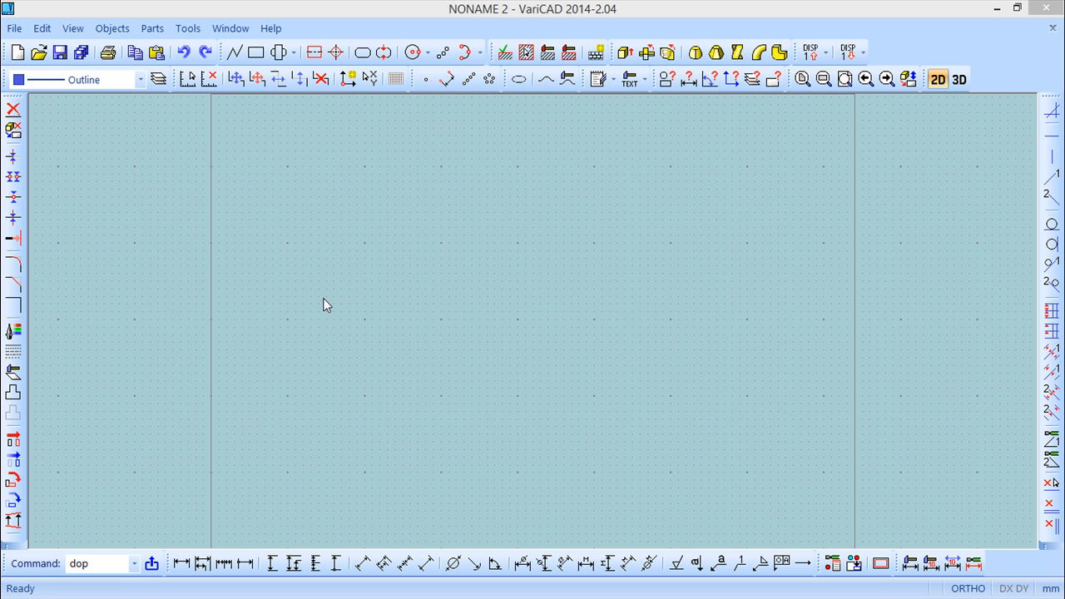
click(111, 31)
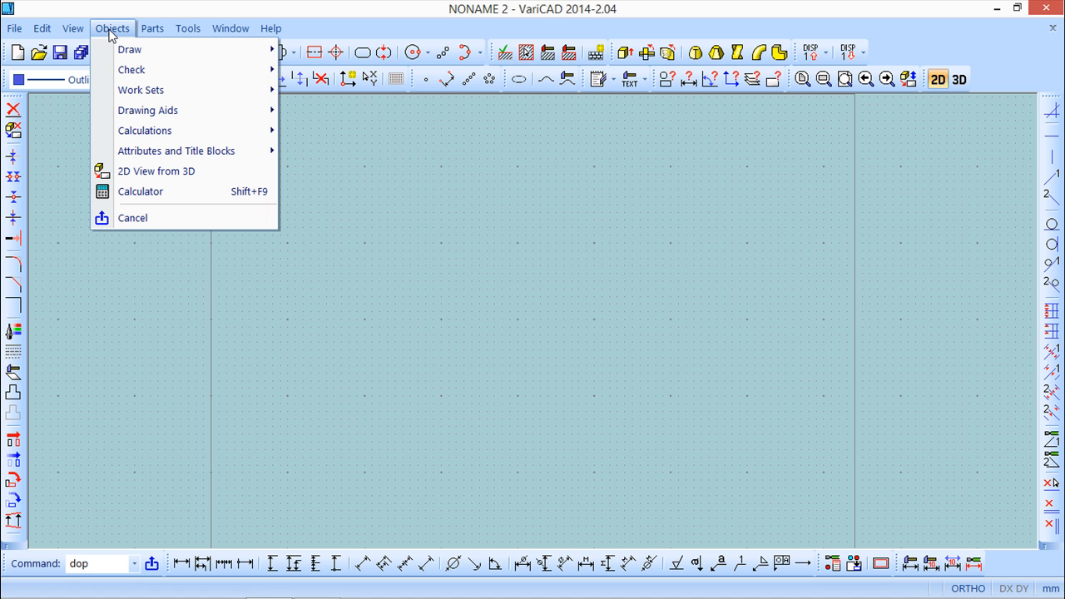
mouse_move(138, 49)
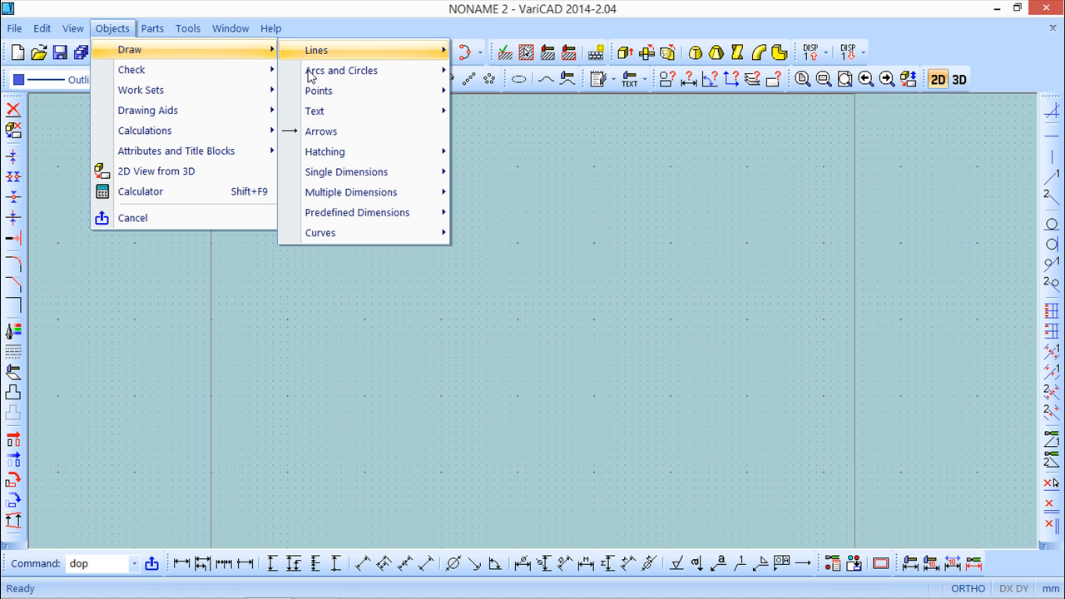
mouse_move(347, 174)
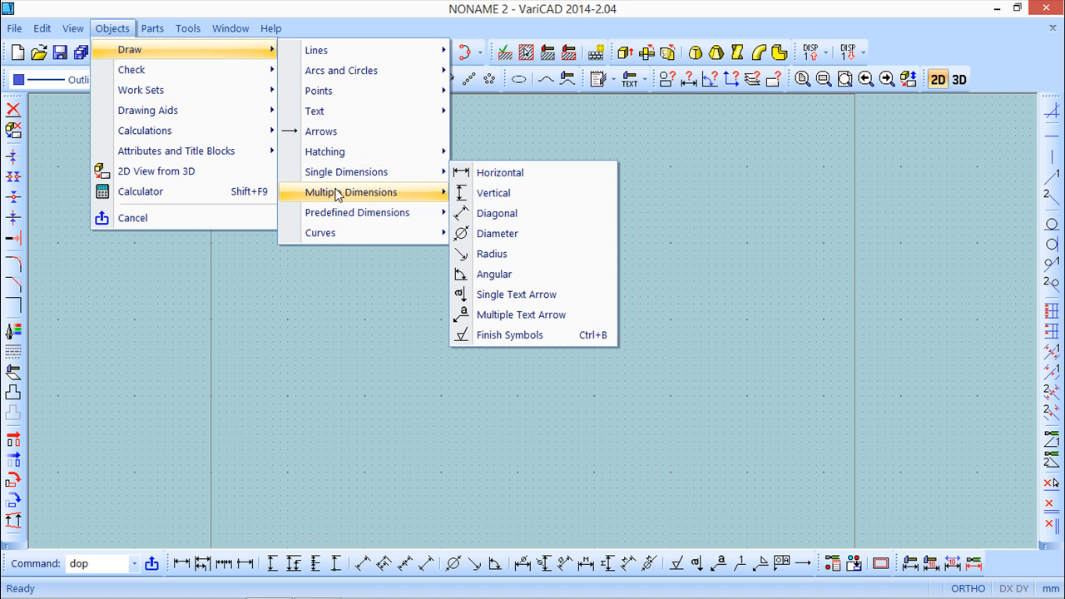
mouse_move(337, 194)
mouse_move(345, 215)
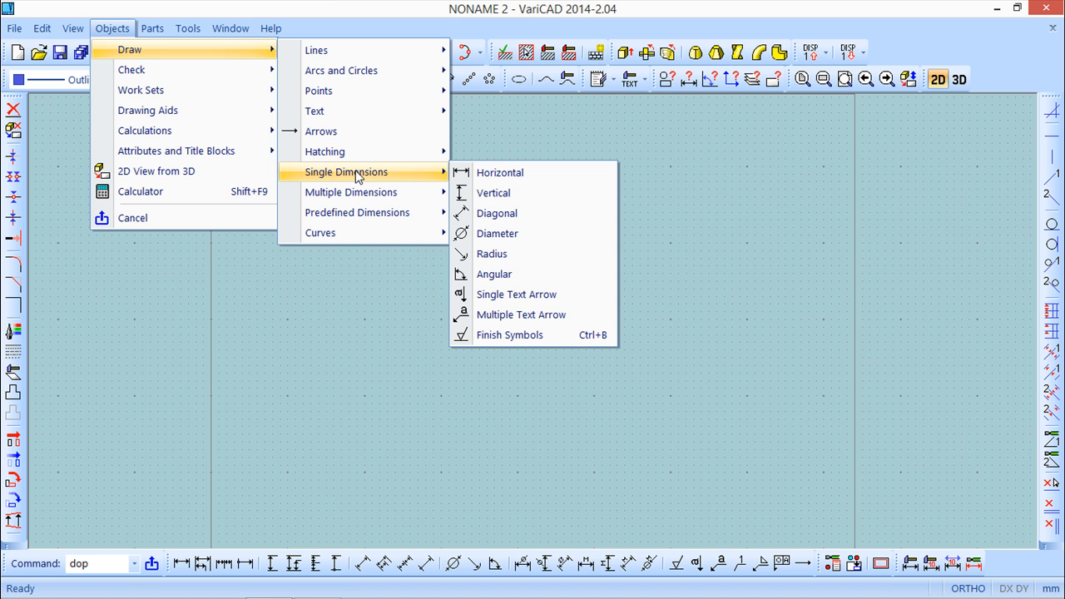
click(335, 9)
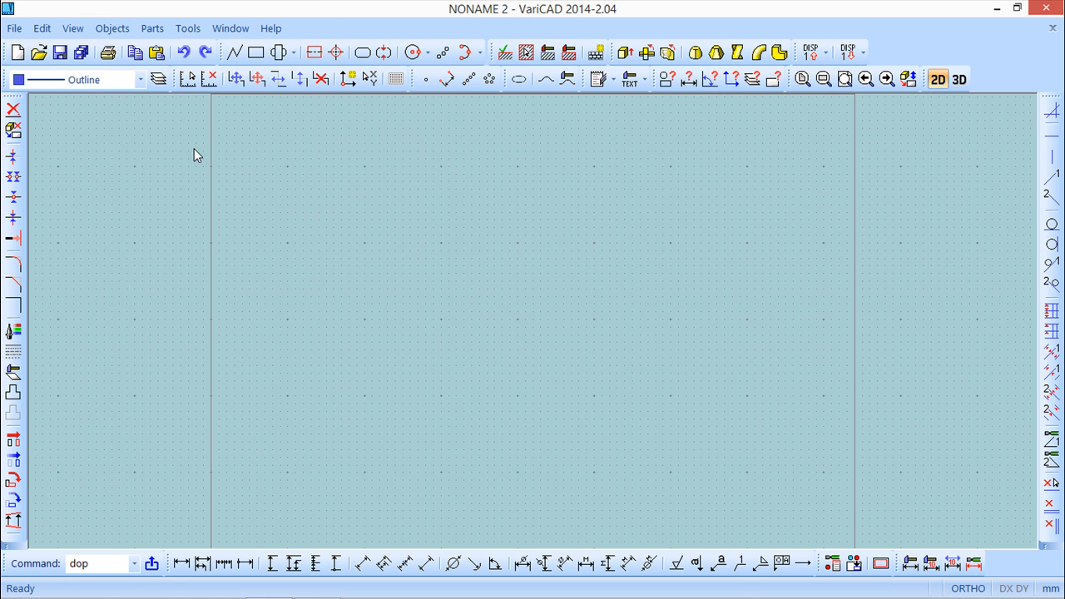
Draw a rectangle about 177 by 91 mm in the middle of the sheet.
click(256, 52)
click(382, 268)
click(654, 408)
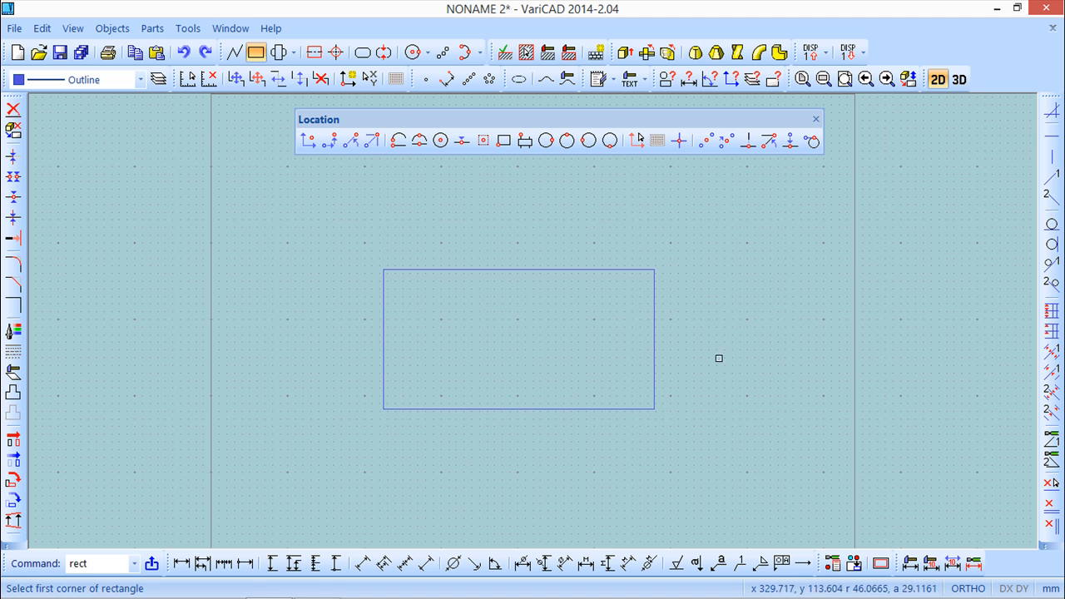
click(816, 119)
Draw three circles inside the rectangle: one left of centre, a smaller one right of centre, and a larger one near the upper-right corner.
click(413, 54)
click(467, 336)
click(487, 343)
click(569, 360)
click(585, 352)
click(608, 297)
click(624, 313)
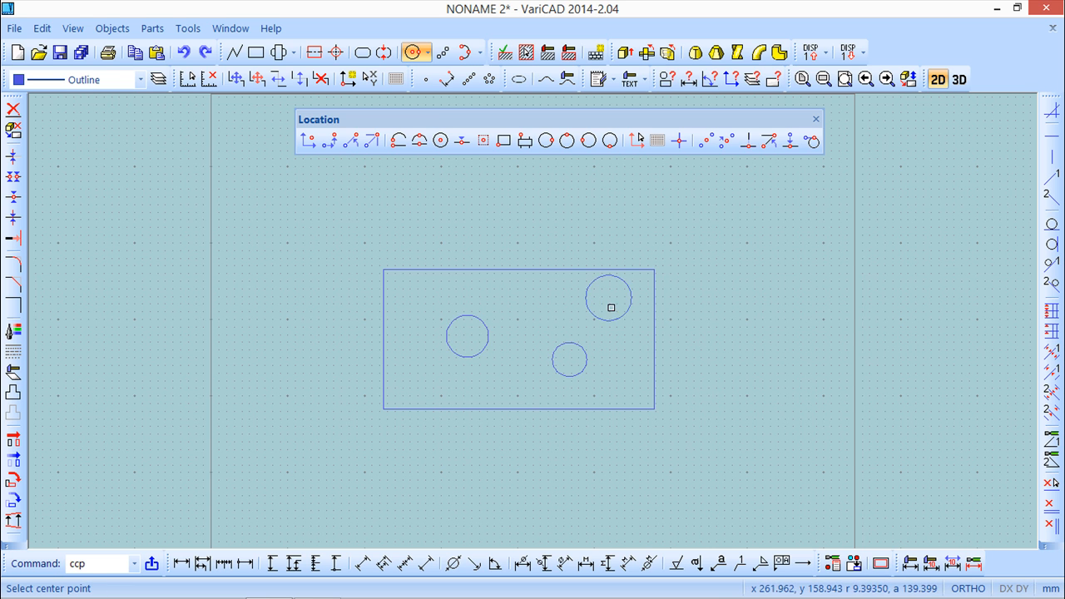
click(815, 119)
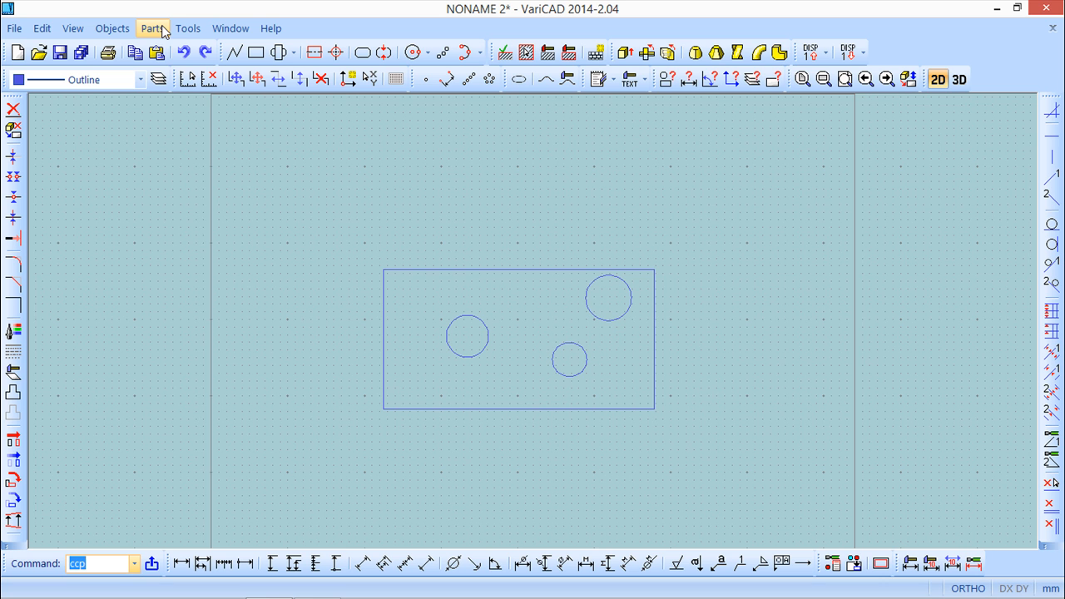
Add a single horizontal dimension between the rectangle's upper corners, with its text centred above the top edge.
click(121, 34)
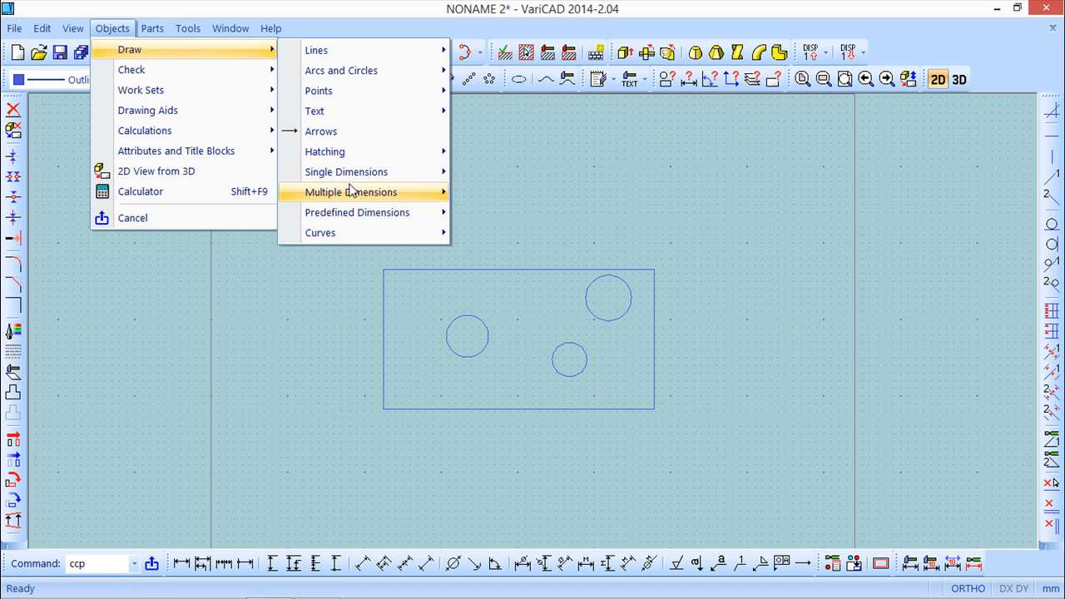
mouse_move(356, 176)
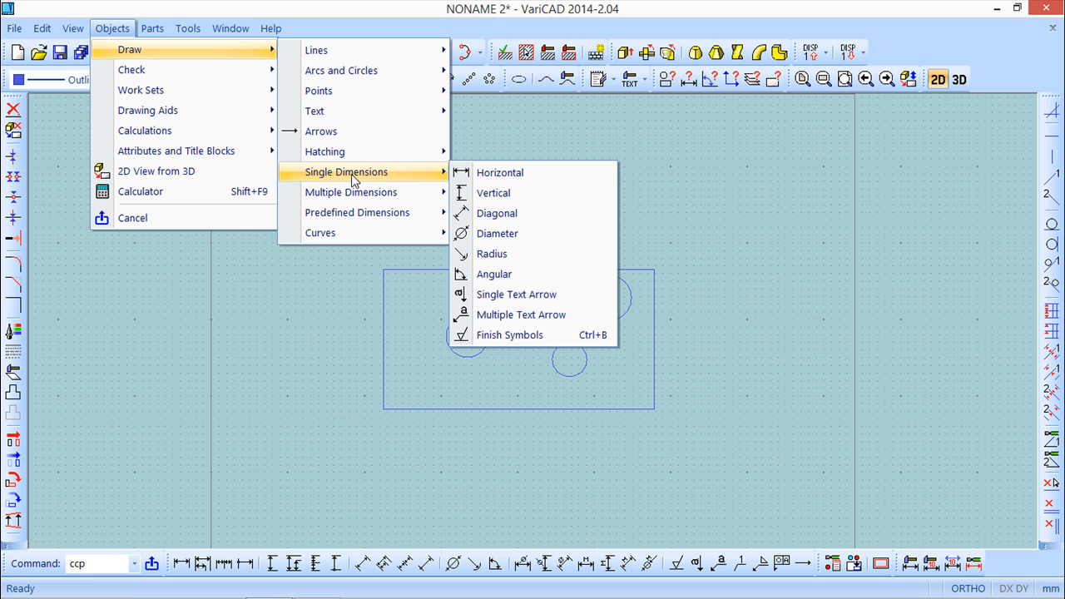
click(528, 173)
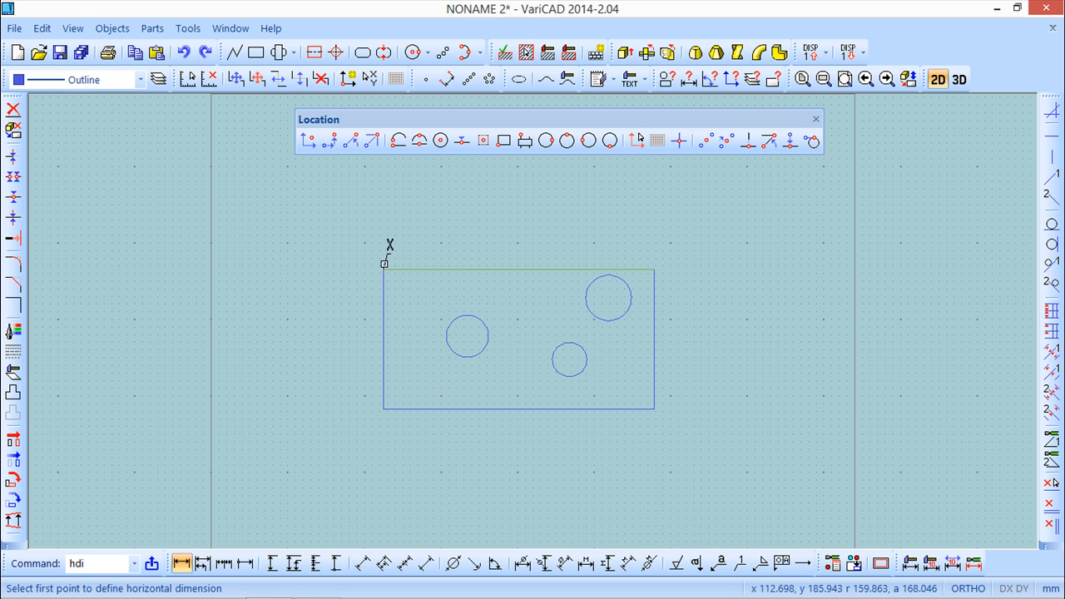
click(384, 270)
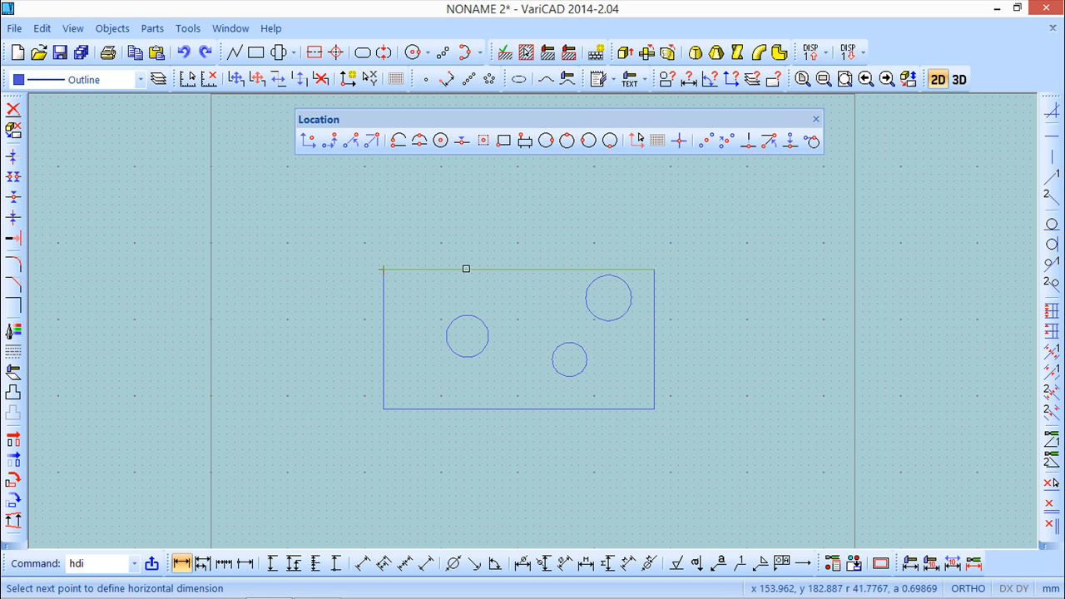
click(654, 270)
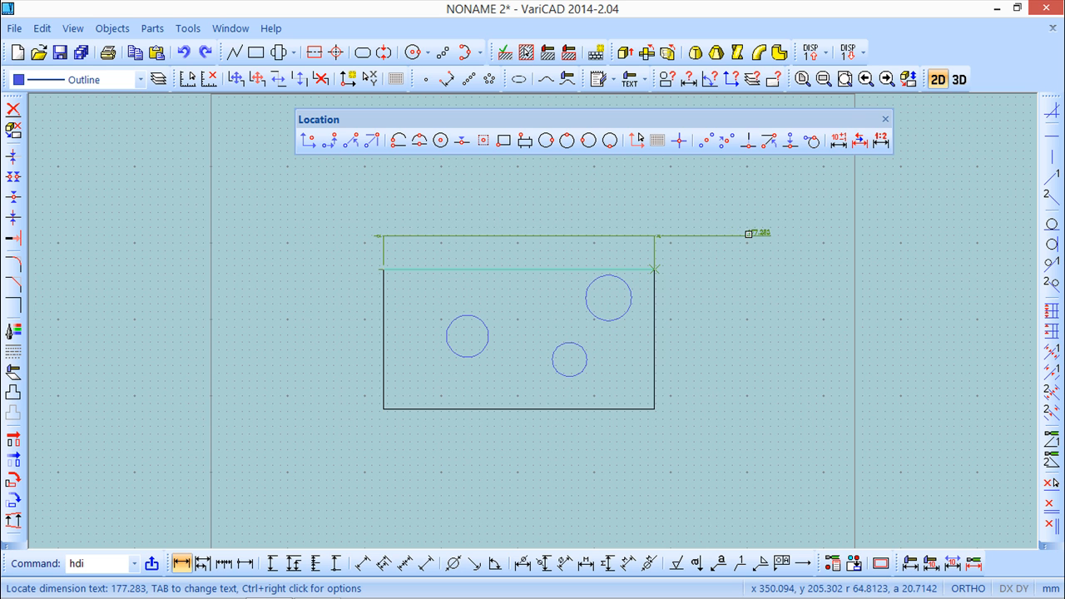
click(510, 230)
scroll(674, 263, up, 1)
scroll(668, 267, up, 1)
scroll(667, 267, down, 2)
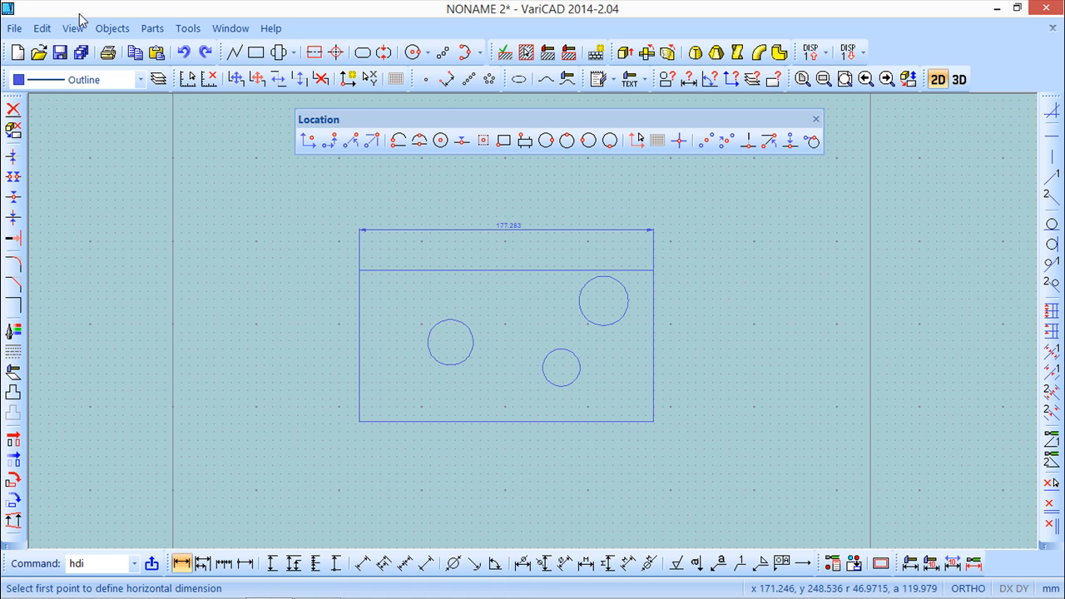
Add a single vertical dimension for the rectangle's left edge, placed outside to its left.
click(113, 28)
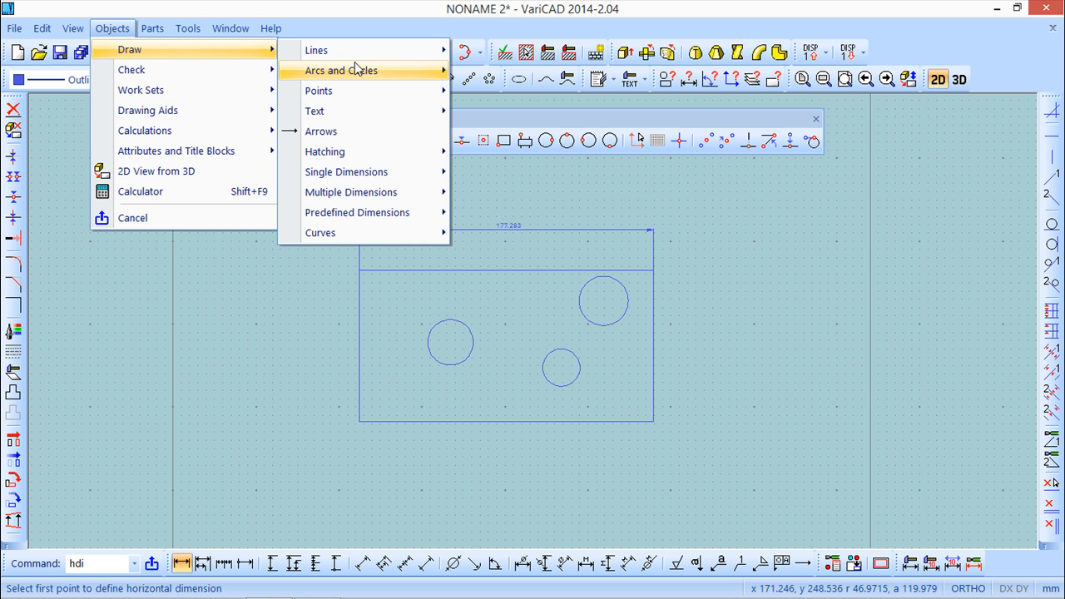
mouse_move(372, 181)
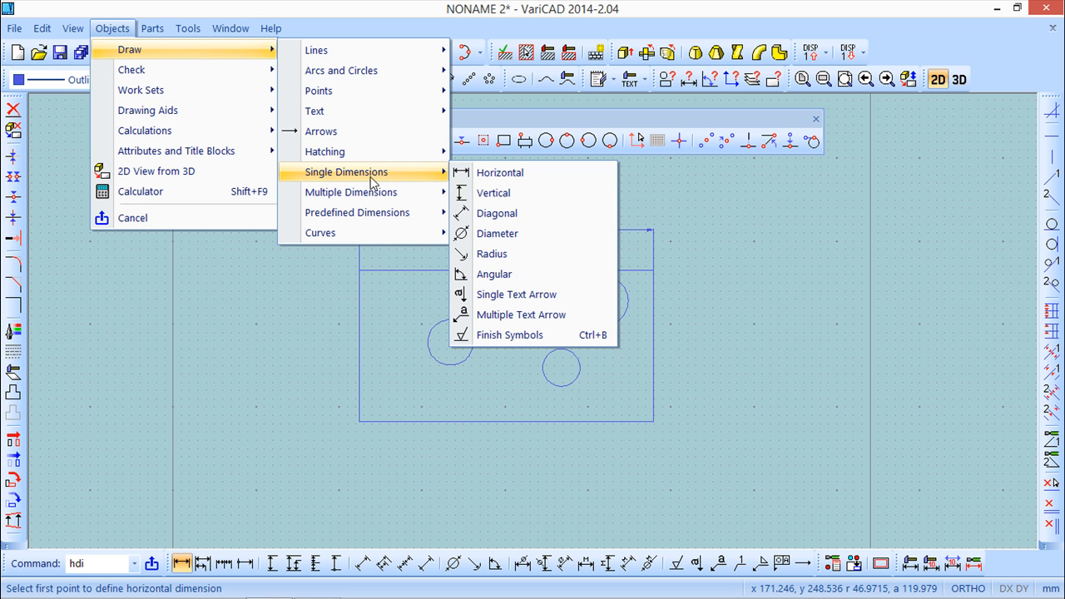
click(508, 194)
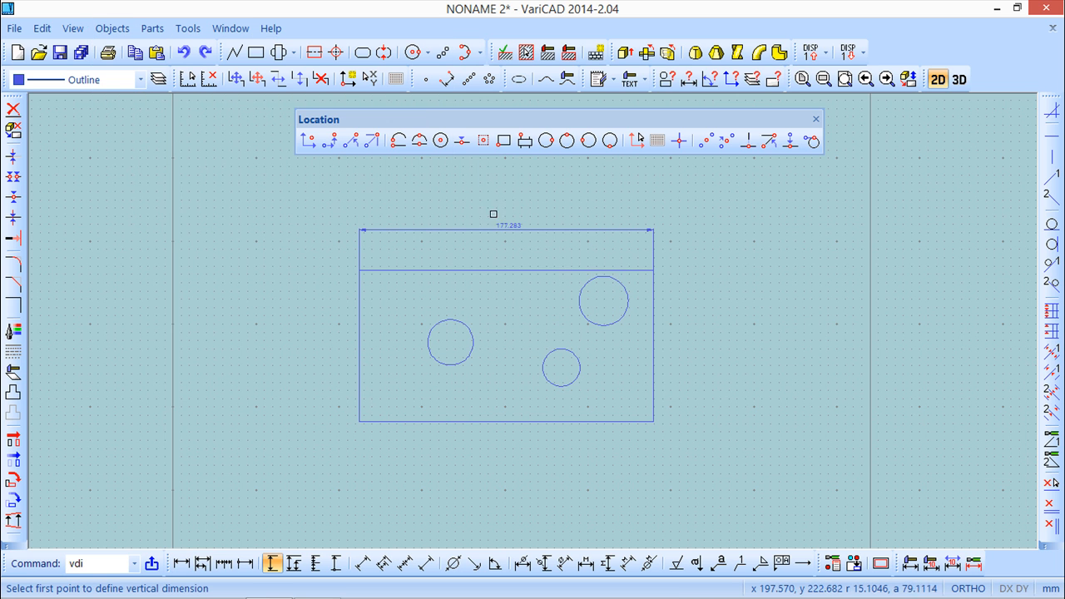
click(359, 269)
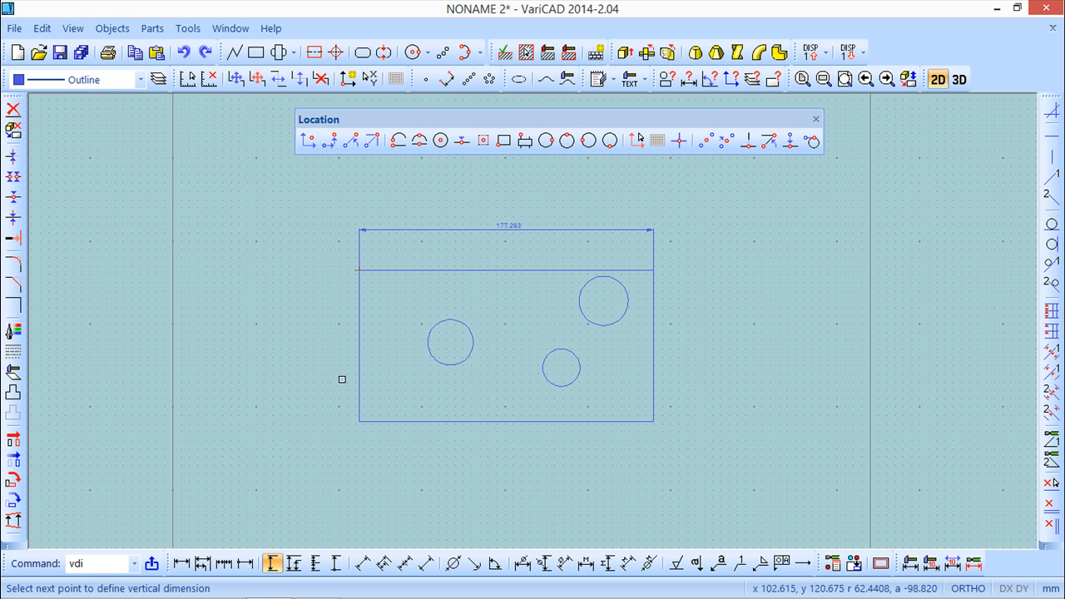
click(360, 421)
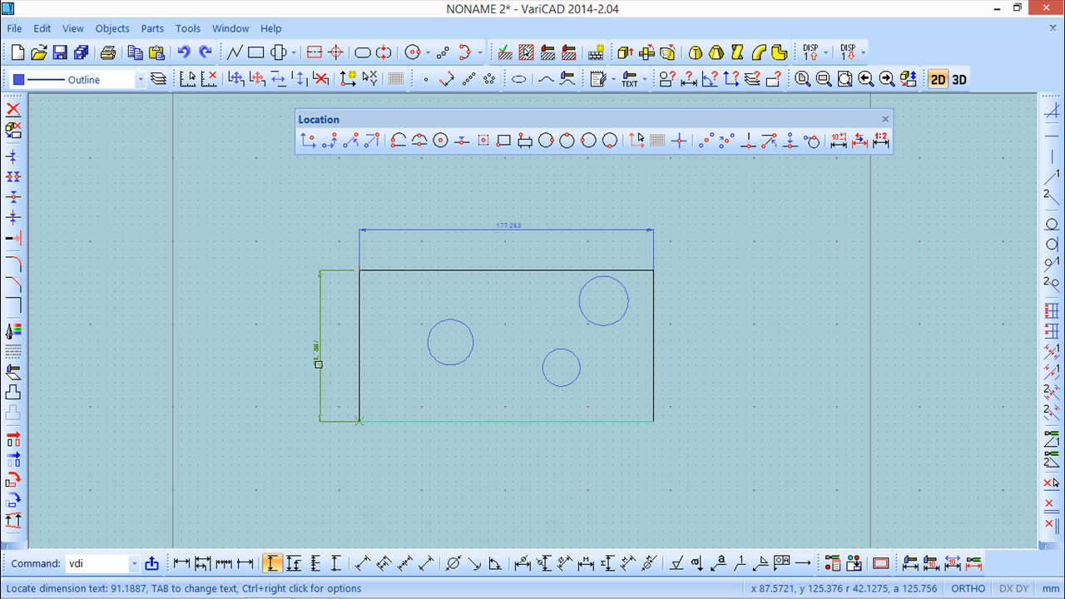
click(319, 353)
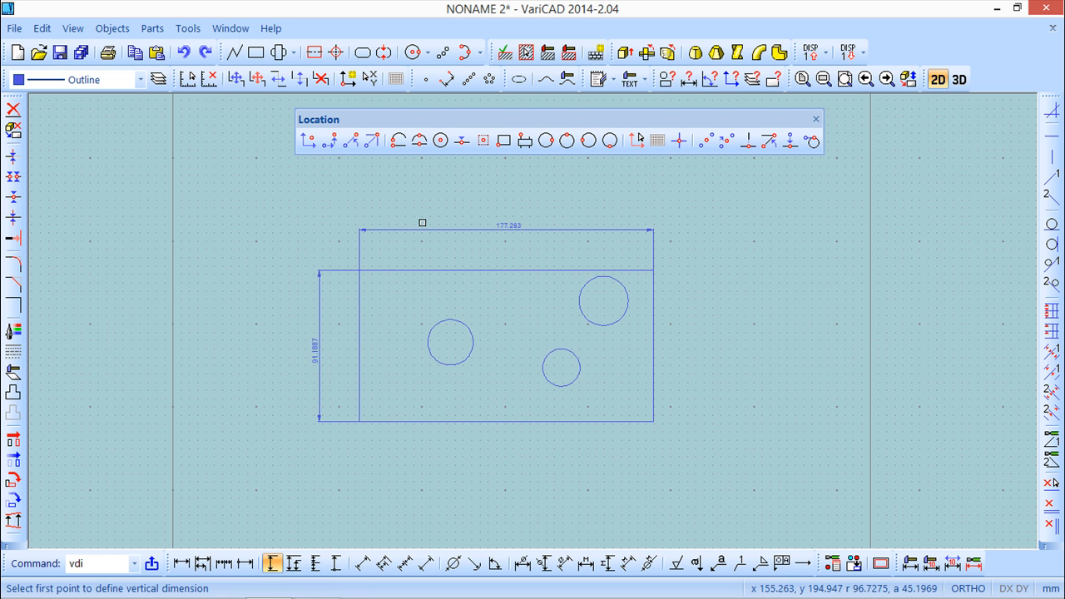
Add a diagonal dimension from the rectangle's lower-left corner to its upper-right corner, placed below the rectangle.
click(112, 29)
mouse_move(130, 48)
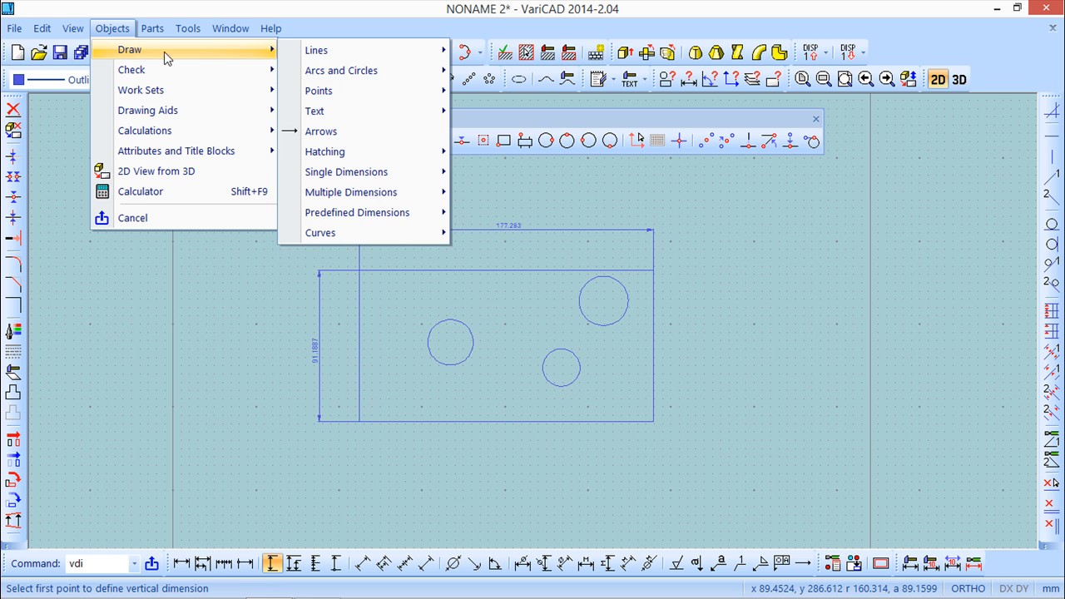
mouse_move(338, 175)
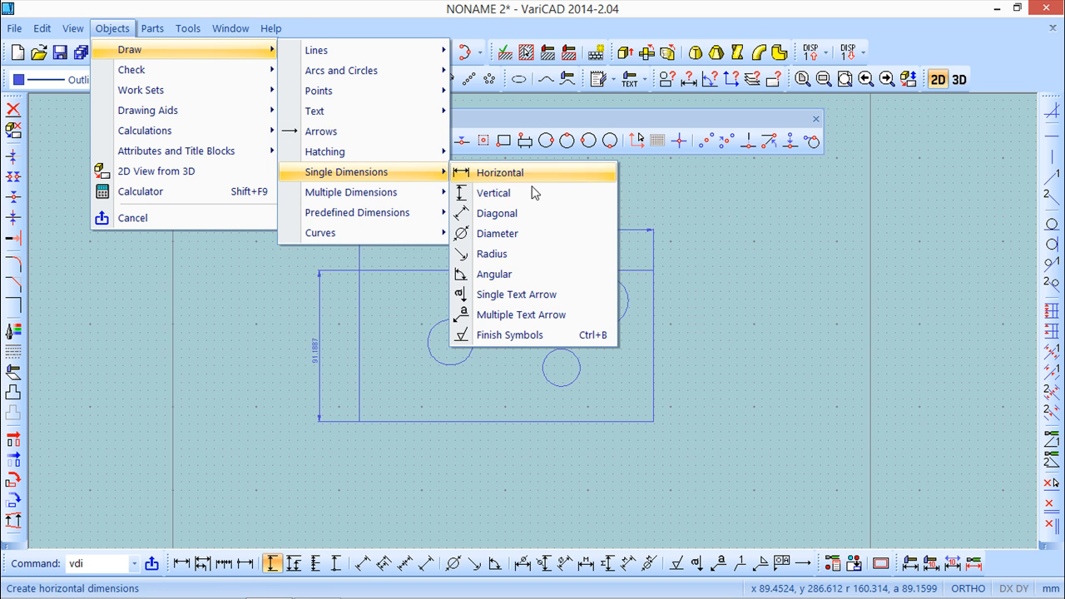
click(497, 213)
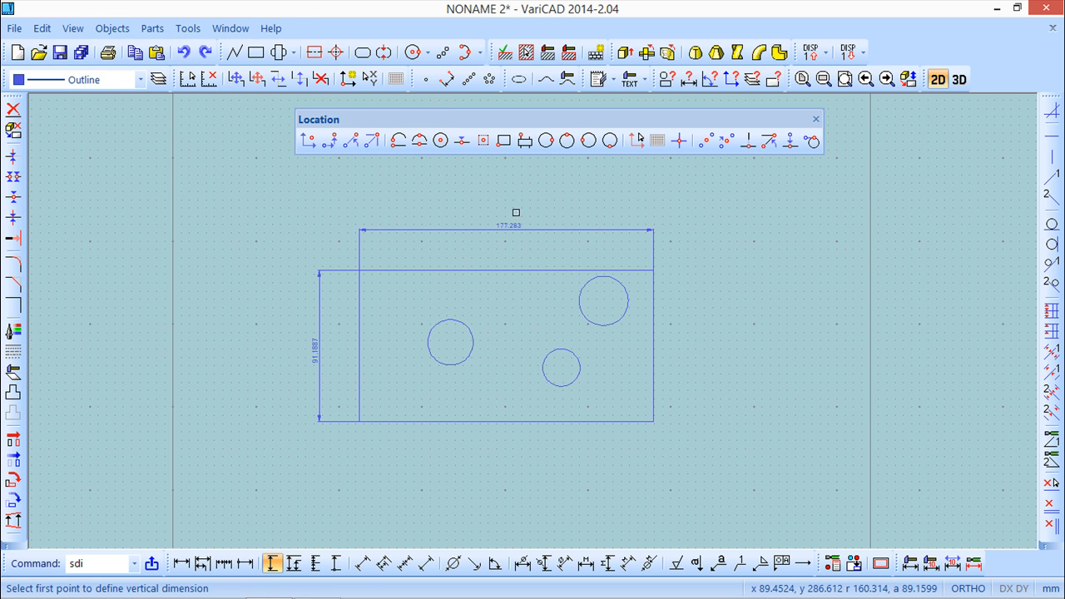
click(359, 421)
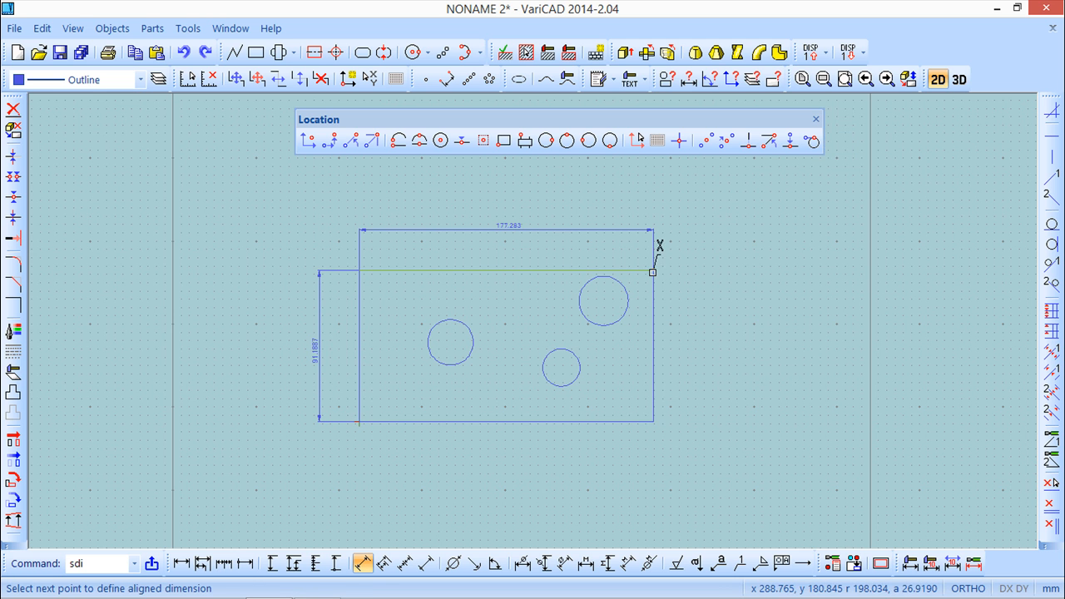
click(655, 269)
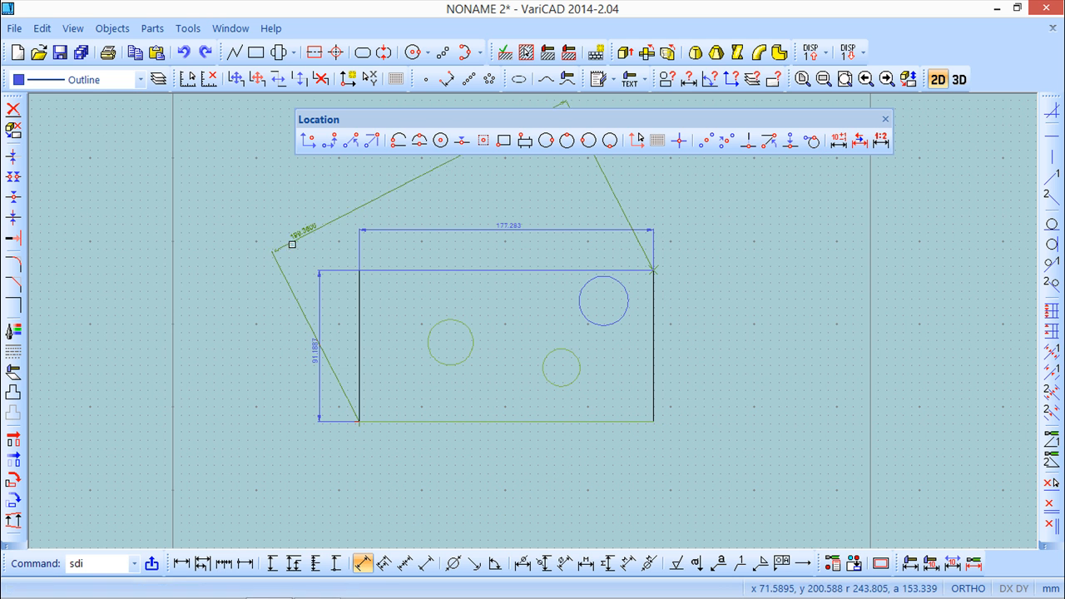
scroll(630, 425, up, 1)
middle_drag(624, 424, 597, 276)
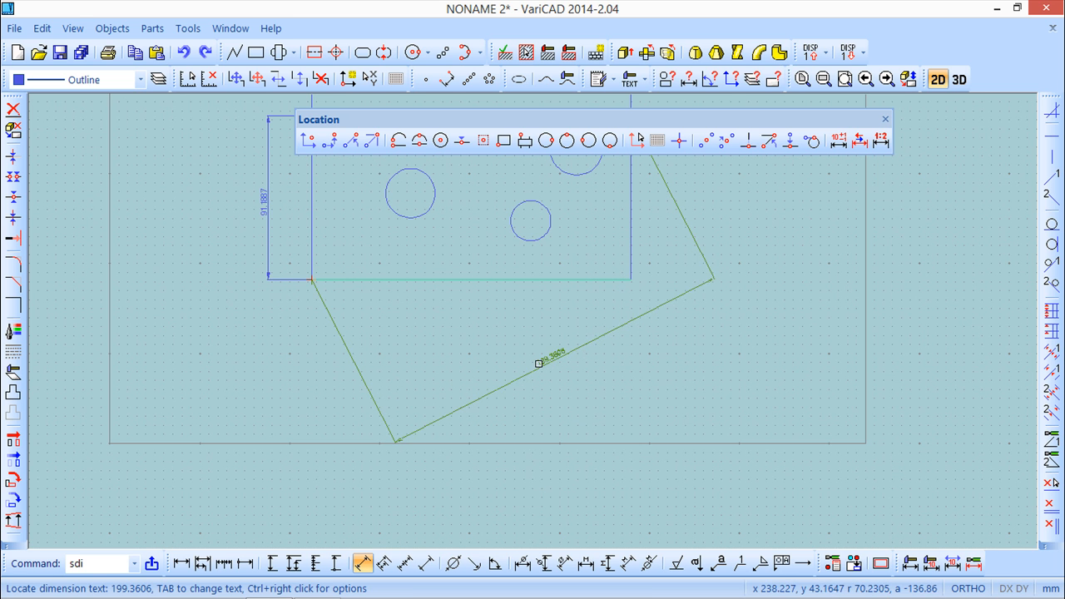
click(542, 350)
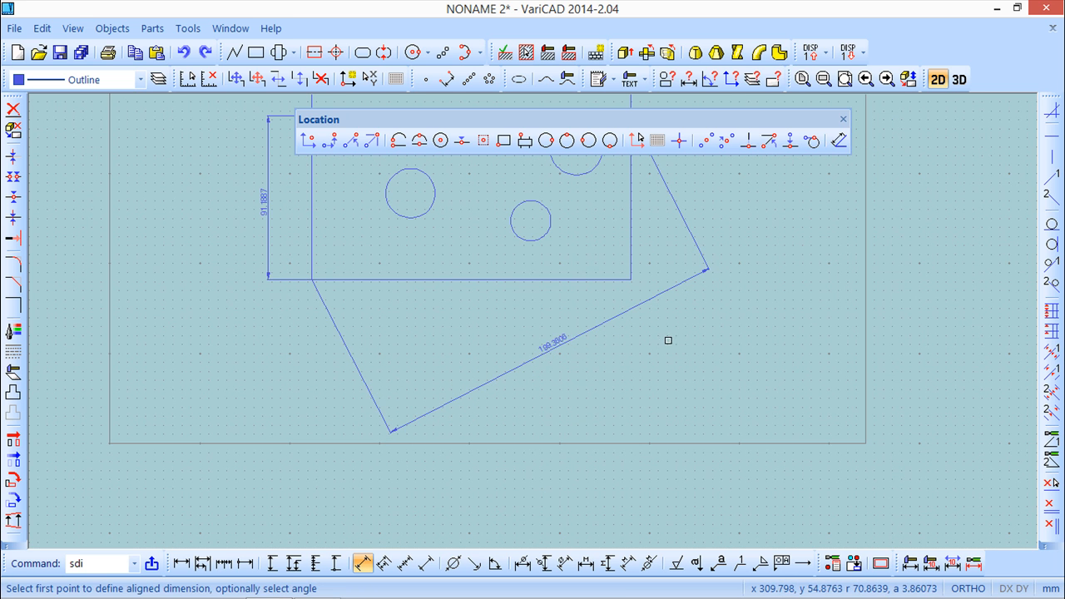
click(843, 119)
mouse_move(697, 236)
middle_down()
mouse_move(744, 371)
mouse_move(747, 352)
middle_up()
middle_drag(698, 322, 695, 281)
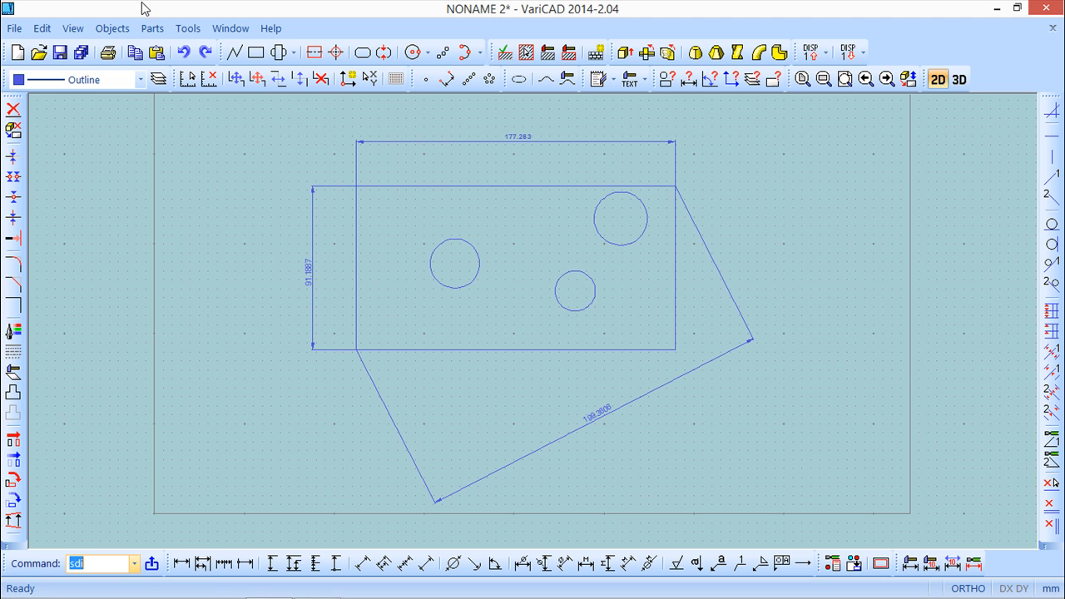
Start another single horizontal dimension from the rectangle's upper-left corner to its upper-right corner.
click(111, 30)
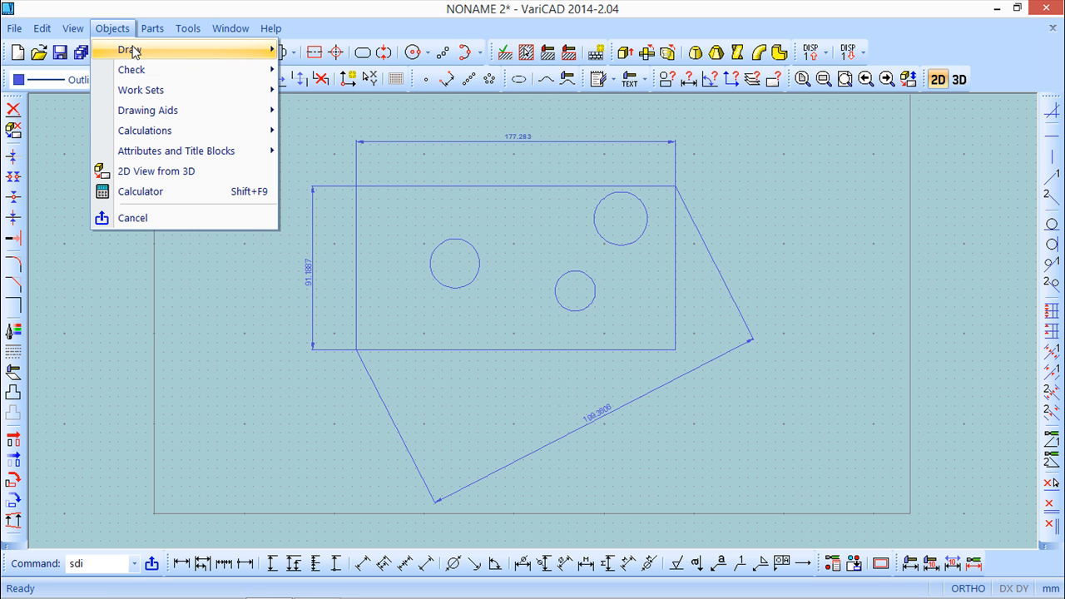
mouse_move(221, 51)
mouse_move(351, 180)
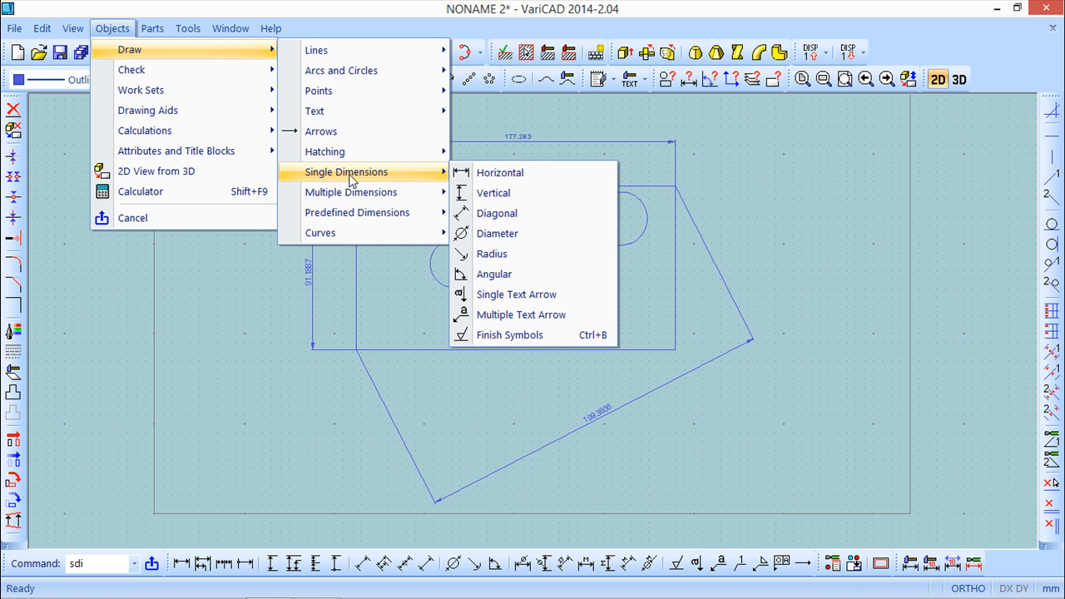
click(539, 176)
middle_drag(516, 254, 522, 374)
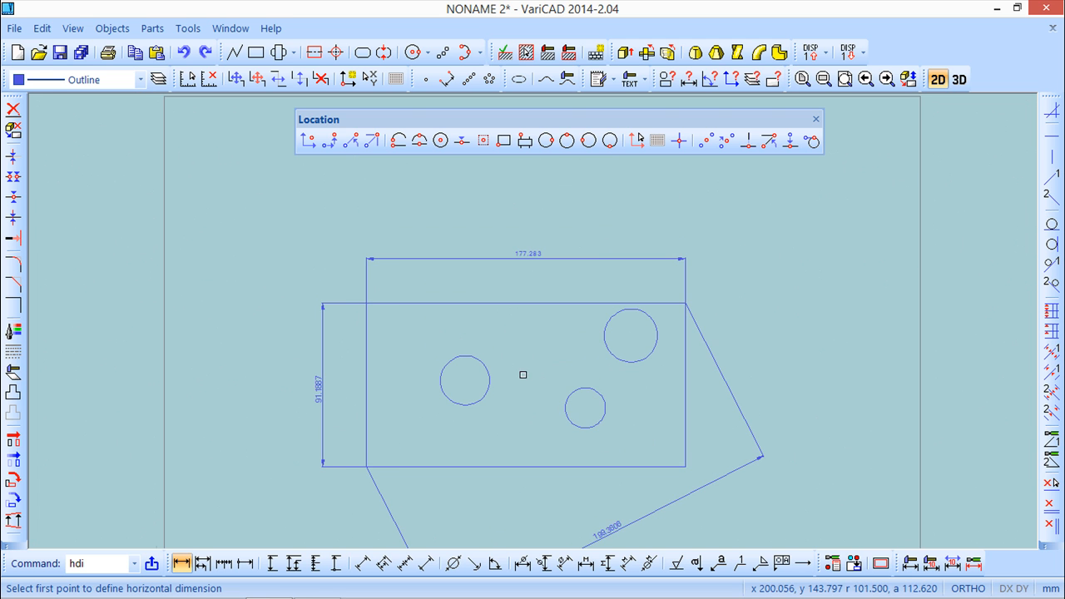
click(366, 302)
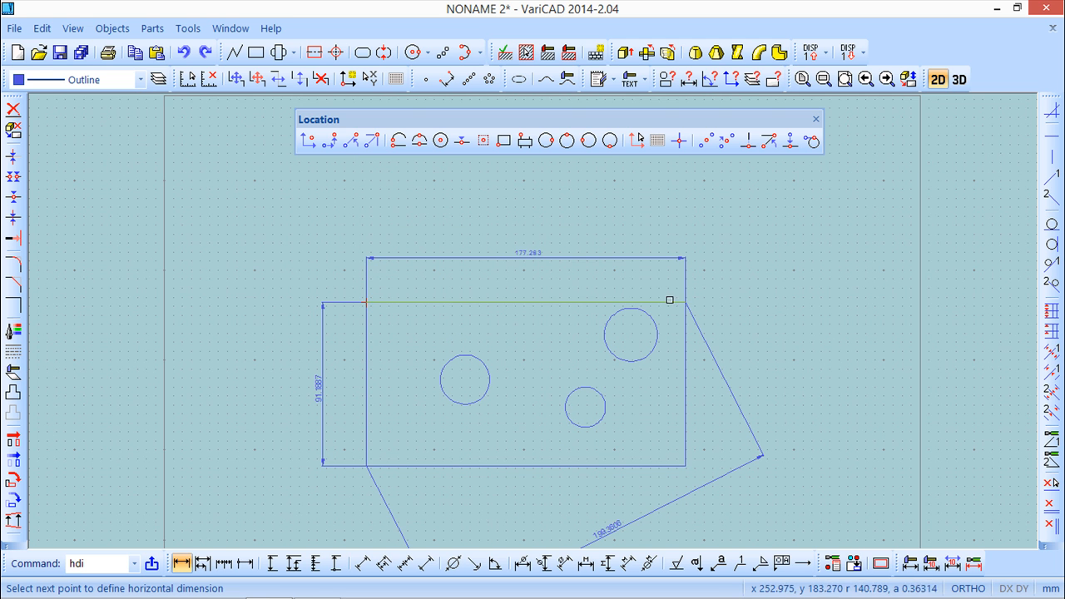
click(685, 301)
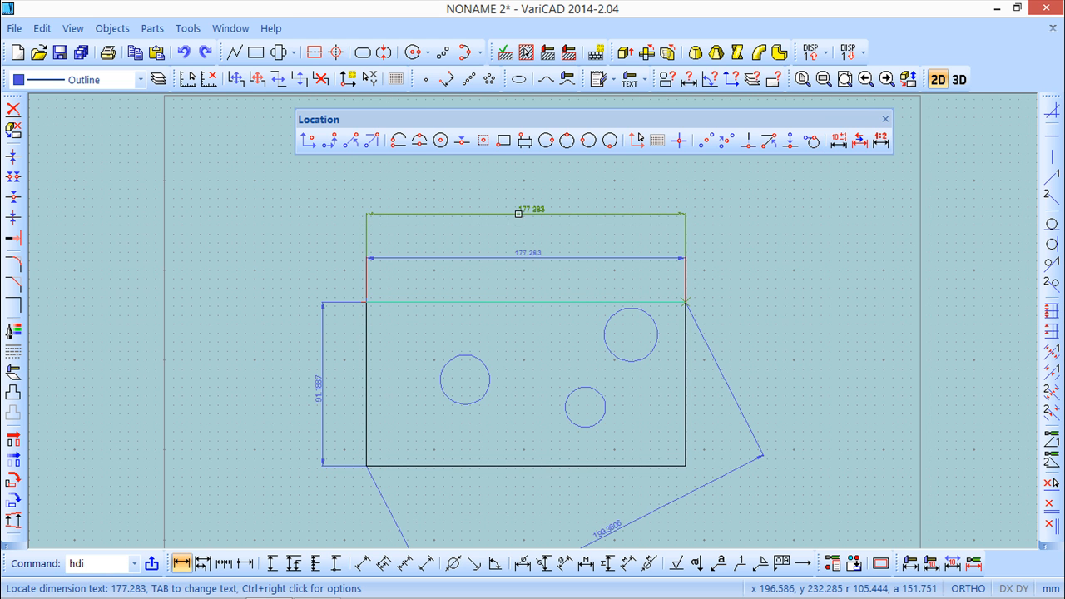
scroll(517, 228, down, 1)
scroll(517, 236, up, 2)
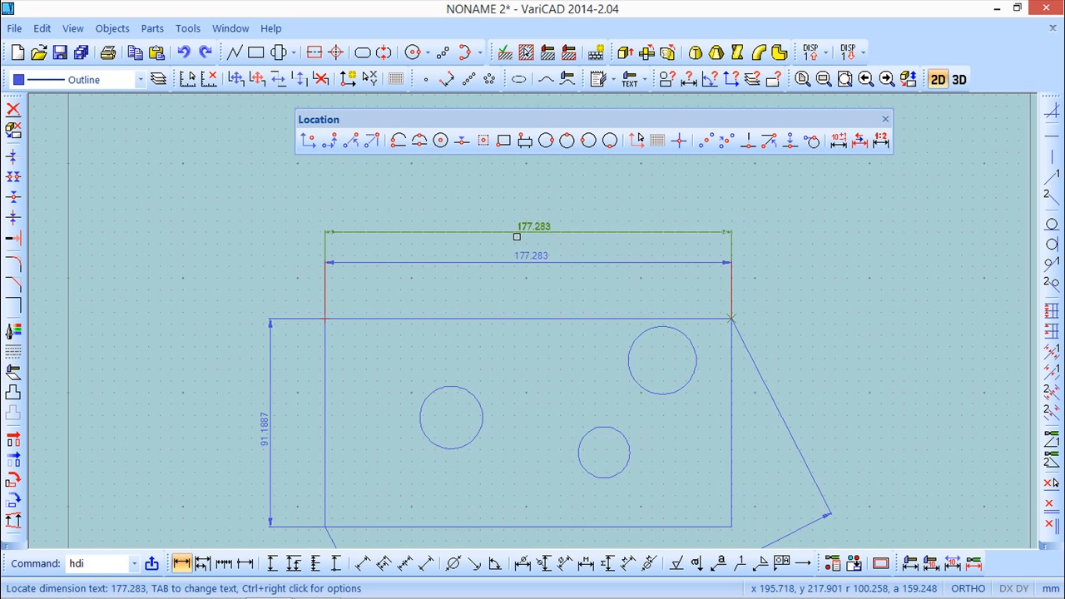
scroll(517, 236, up, 2)
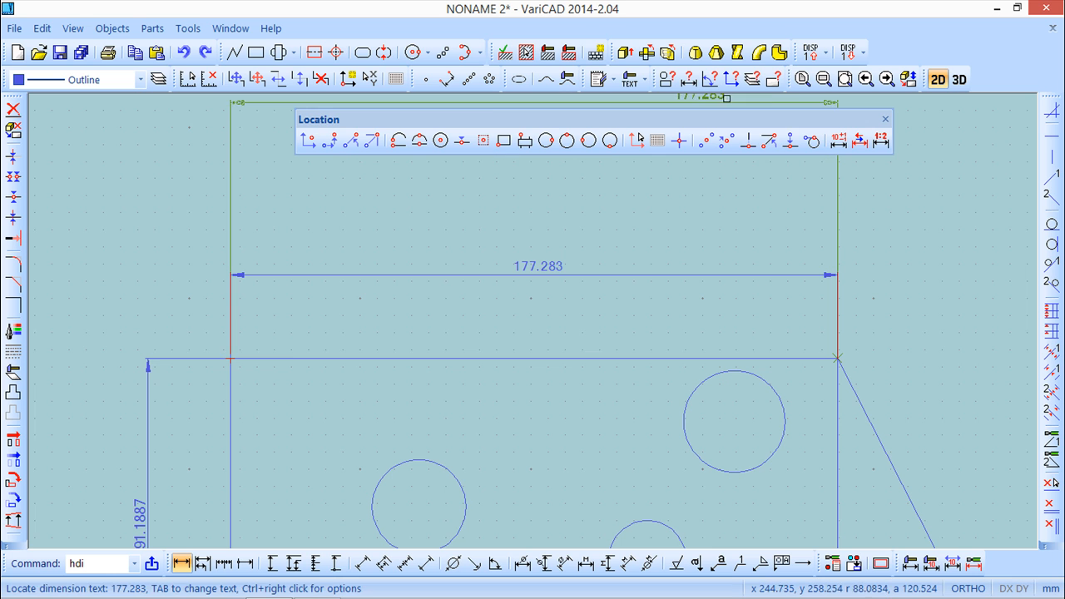
Try a dimensioning scale of 2 on the unplaced horizontal dimension and remove the scaling again.
click(880, 143)
drag(872, 79, 797, 123)
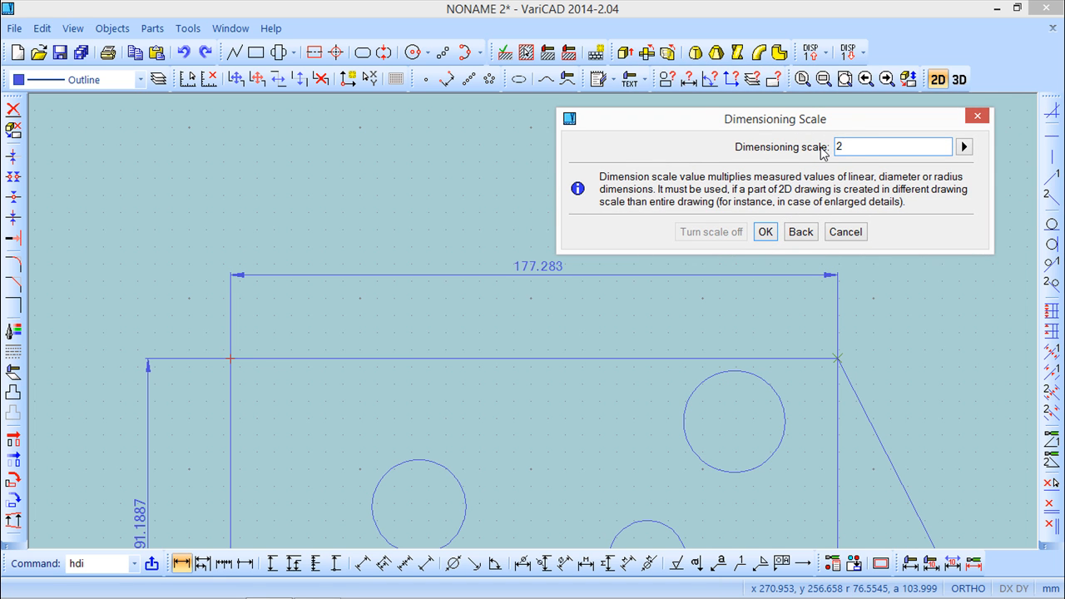
click(766, 232)
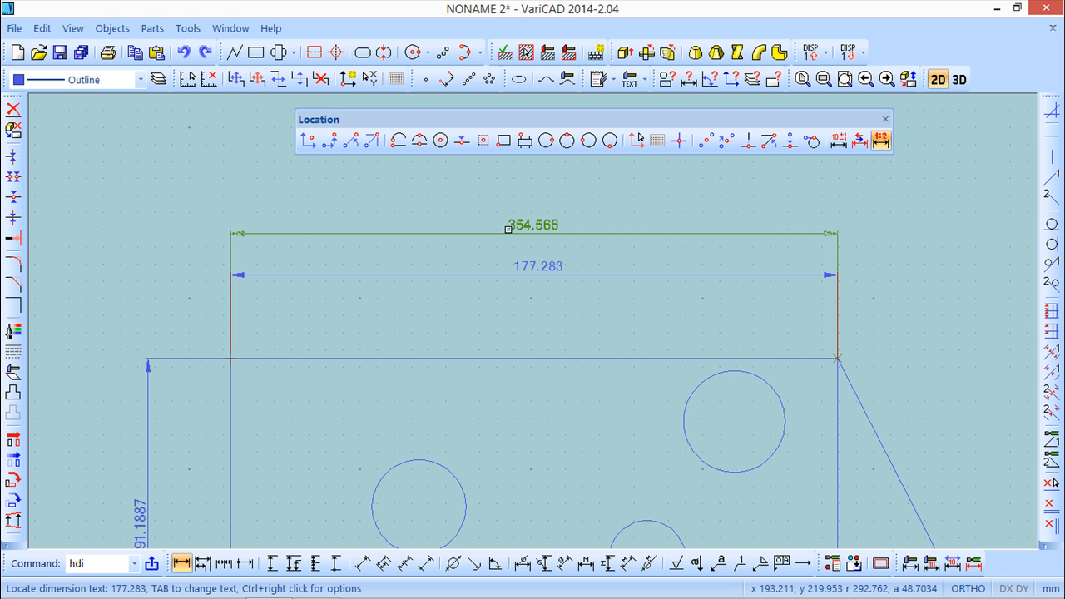
click(880, 143)
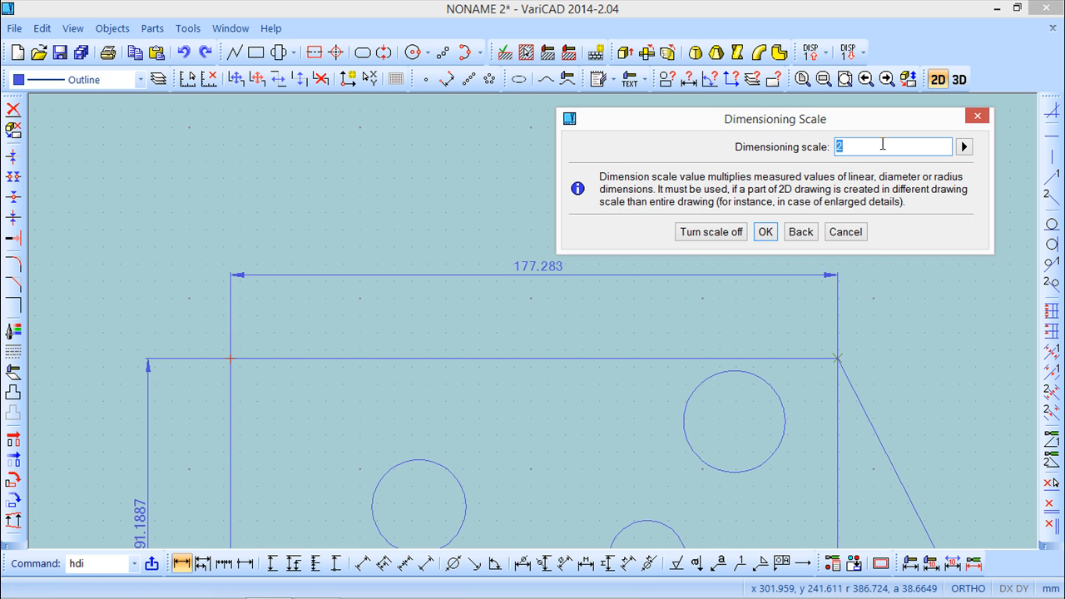
key(Return)
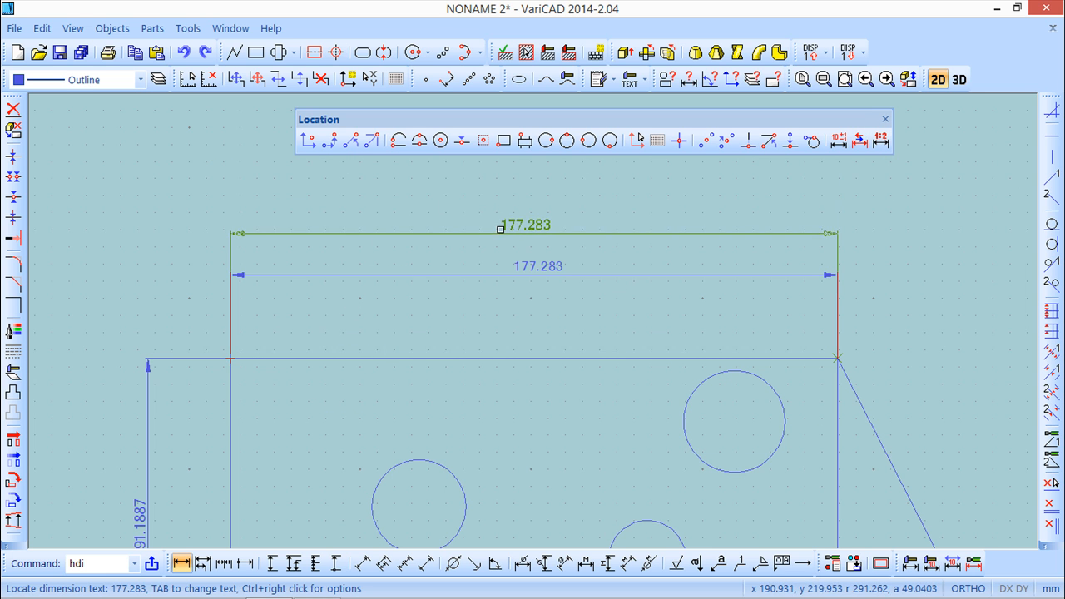
click(860, 143)
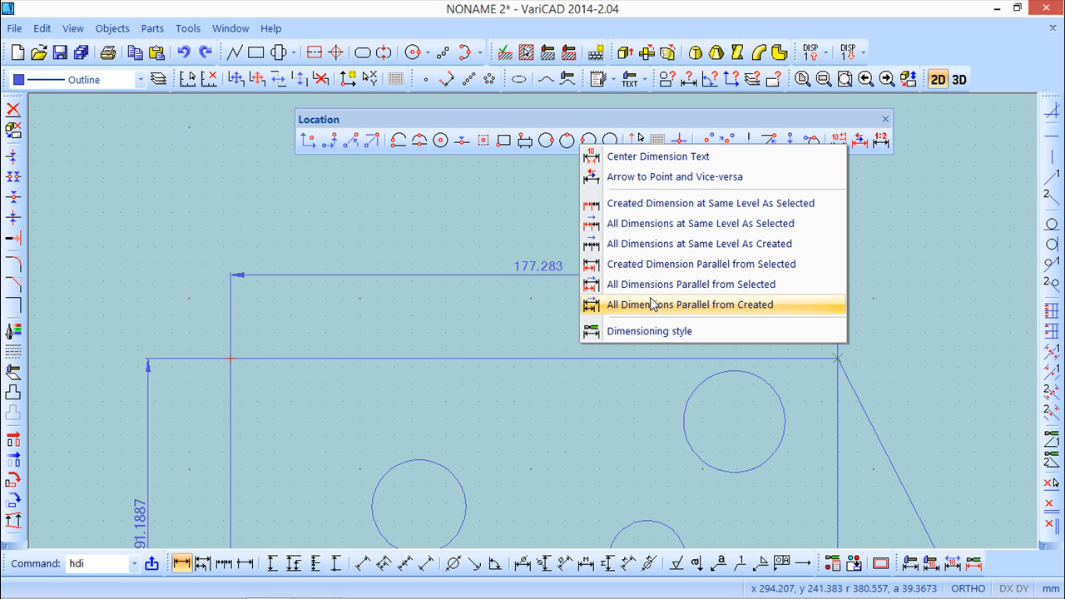
click(770, 156)
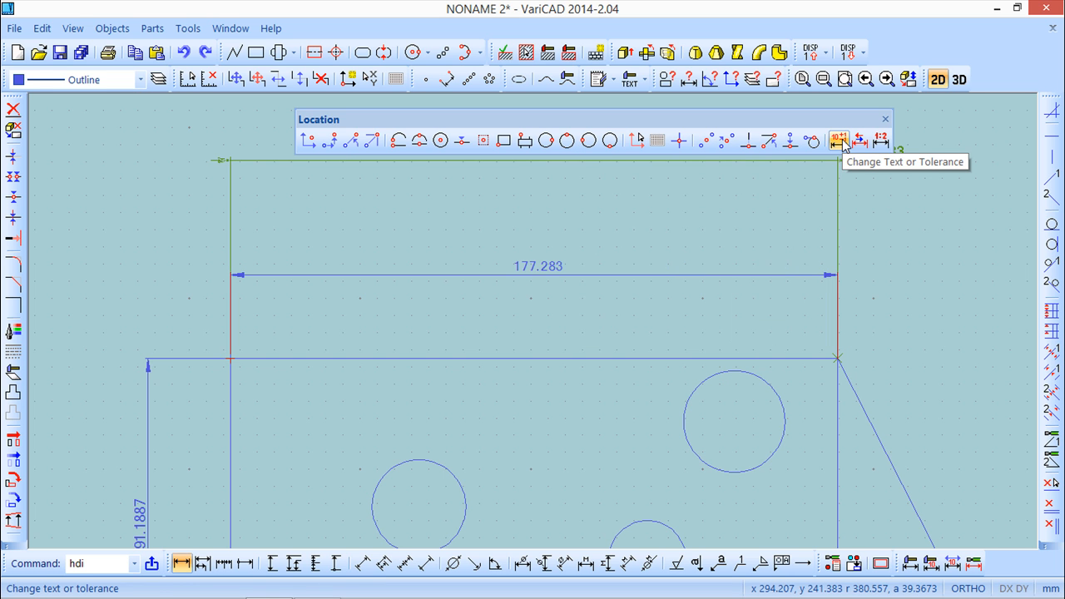
Give the unplaced dimension an upper tolerance of +0.1 and a lower tolerance of -0.0, and place it above the existing horizontal dimension.
click(838, 141)
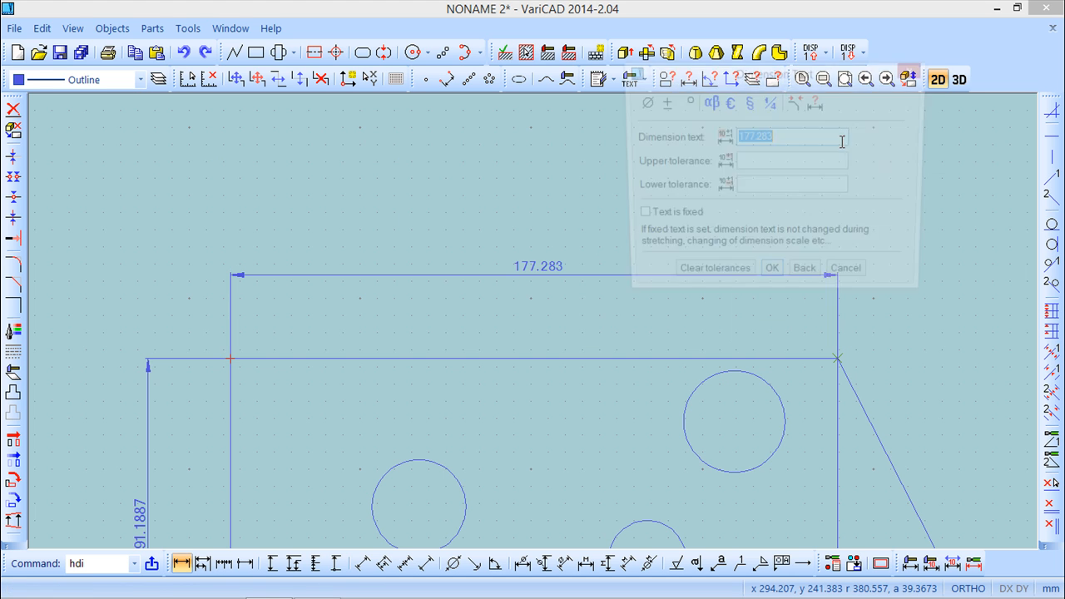
drag(772, 83, 820, 198)
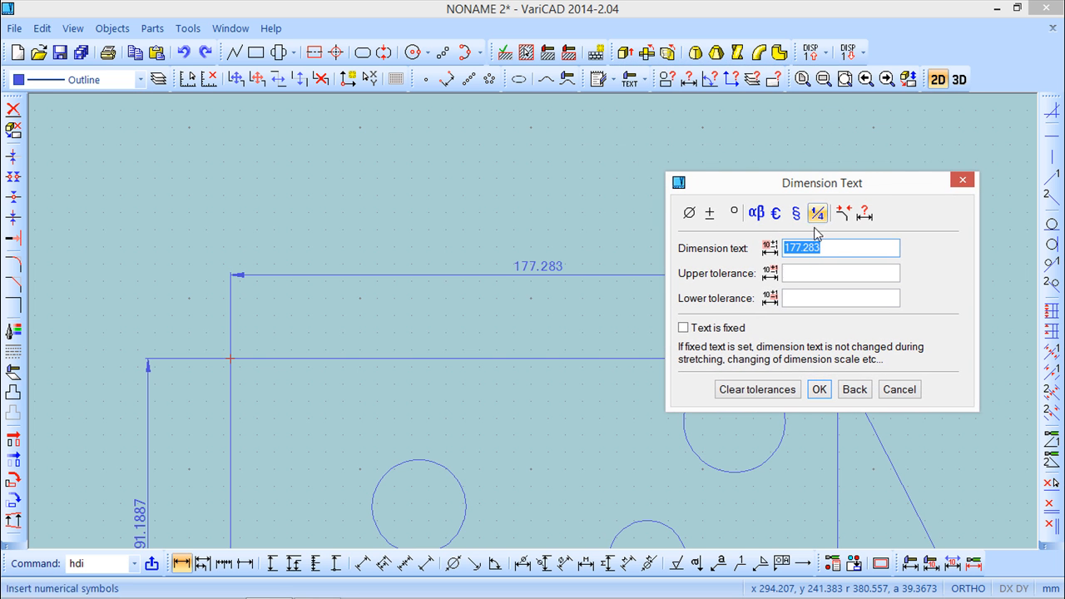
click(795, 272)
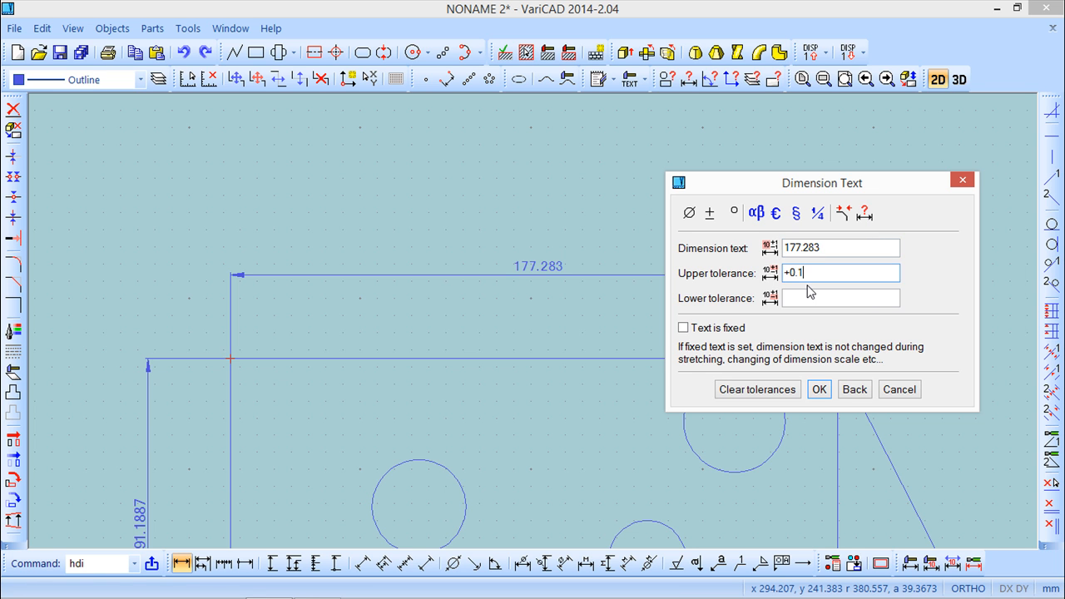
click(805, 296)
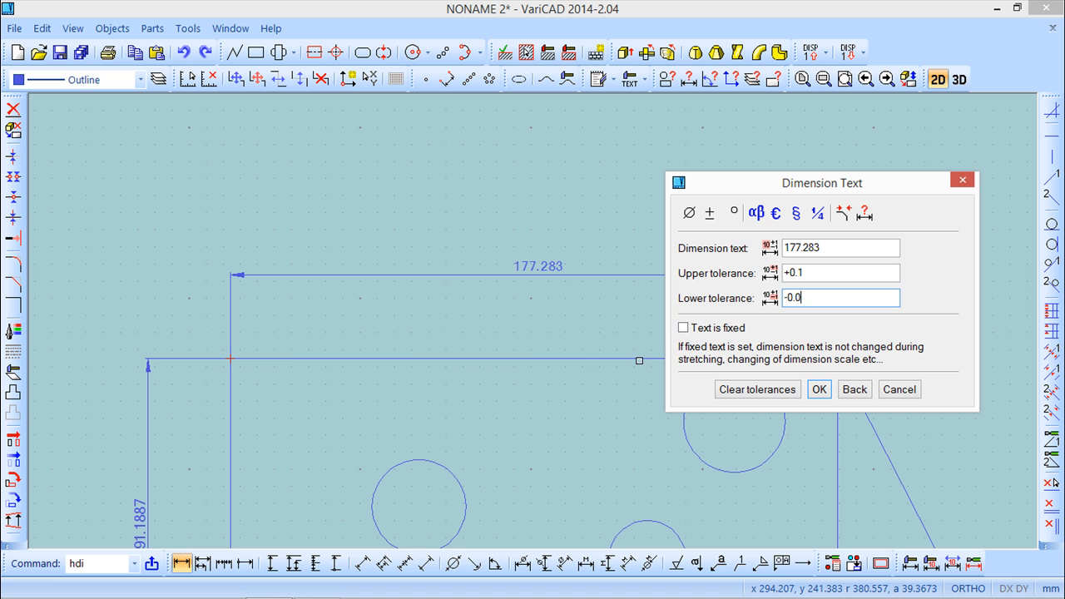
click(787, 247)
click(690, 213)
click(690, 213)
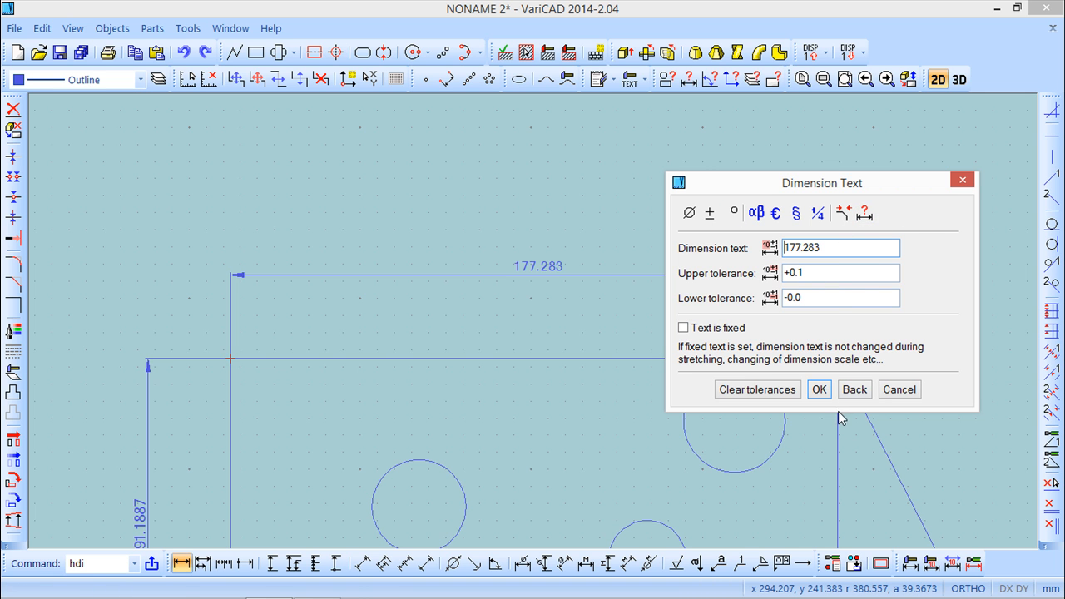
click(819, 390)
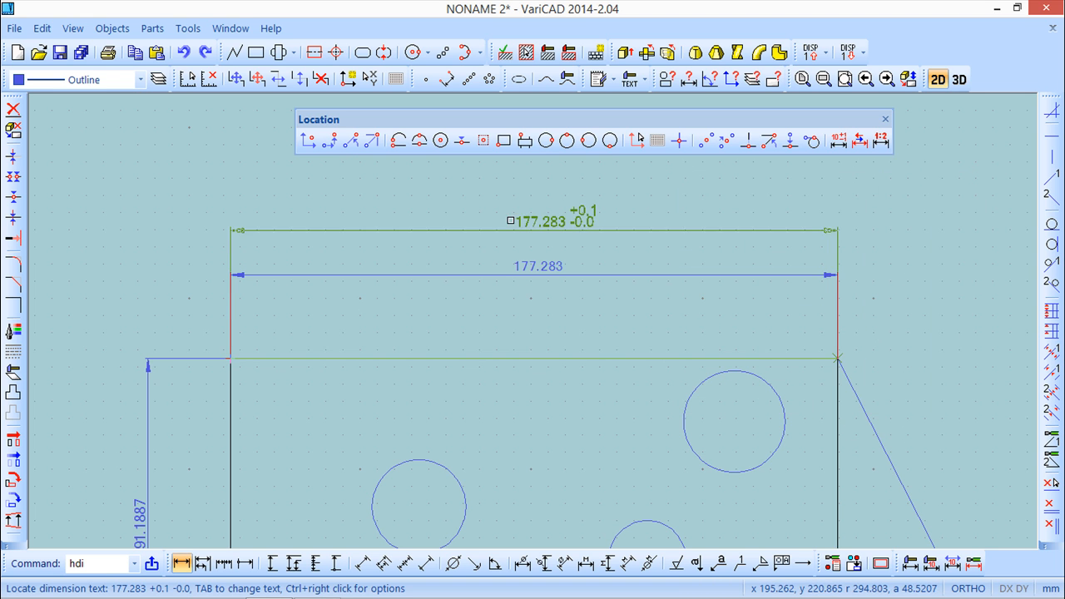
click(511, 223)
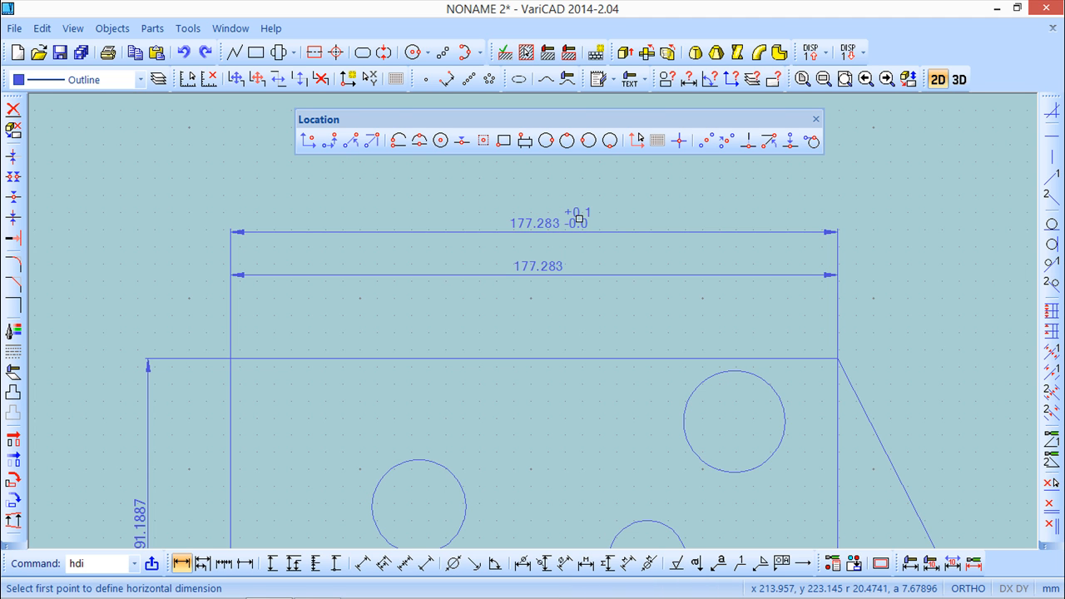
middle_drag(582, 343, 544, 220)
mouse_move(596, 382)
middle_down()
mouse_move(599, 366)
mouse_move(608, 397)
middle_up()
click(816, 119)
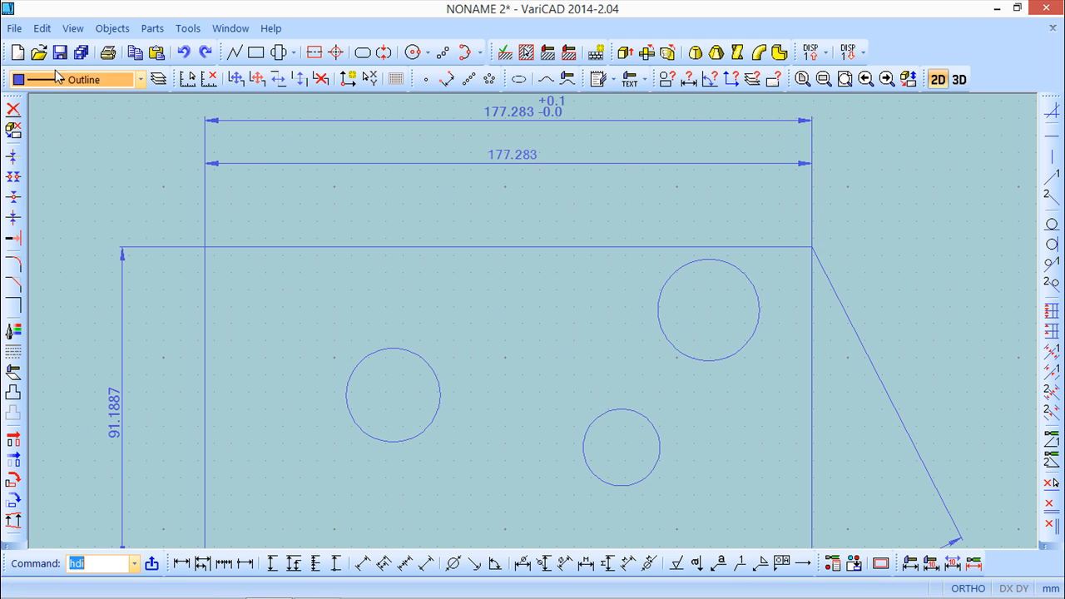
Add a diameter dimension to the circle left of centre, with its text outside to the circle's lower left.
click(109, 28)
mouse_move(197, 48)
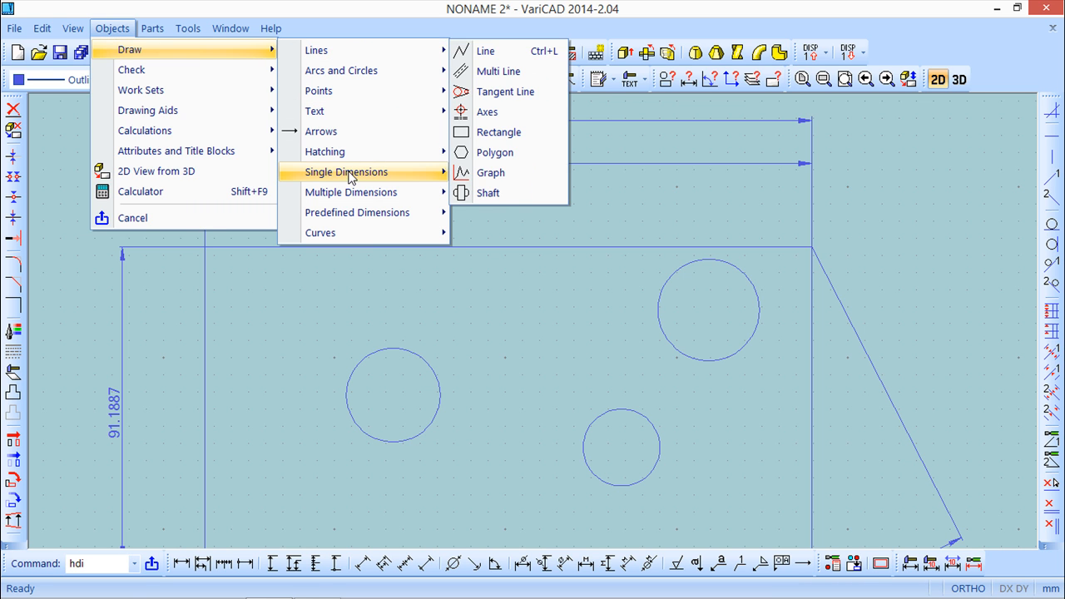
mouse_move(422, 176)
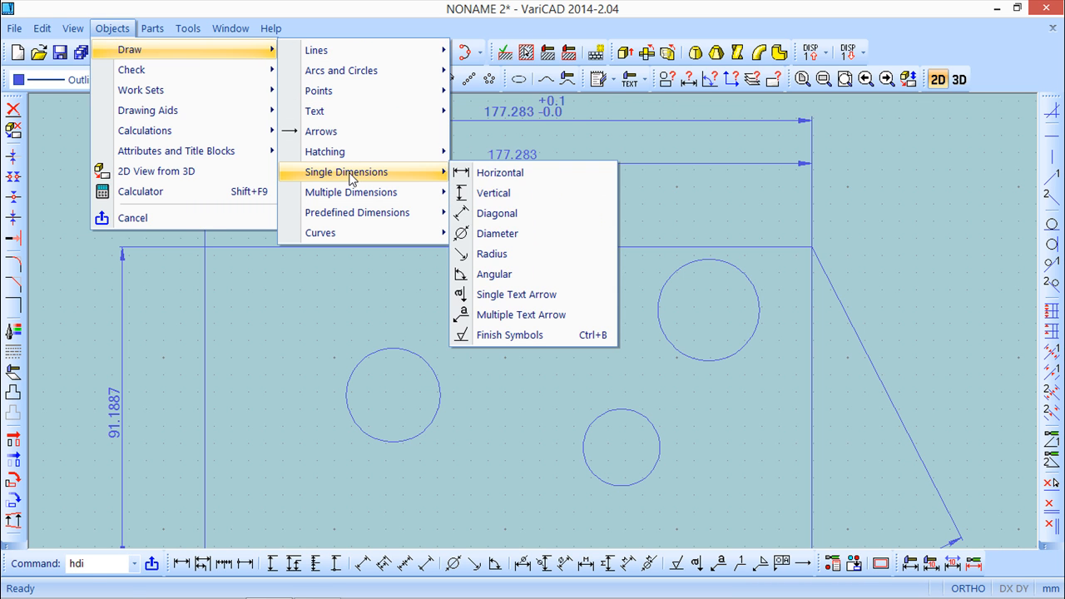
click(503, 235)
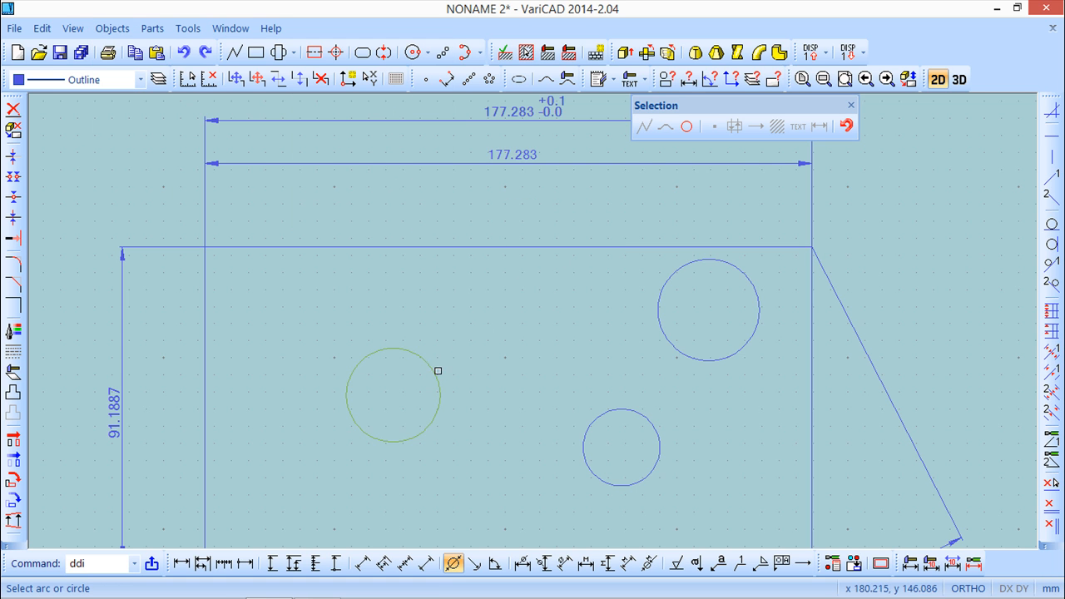
click(430, 366)
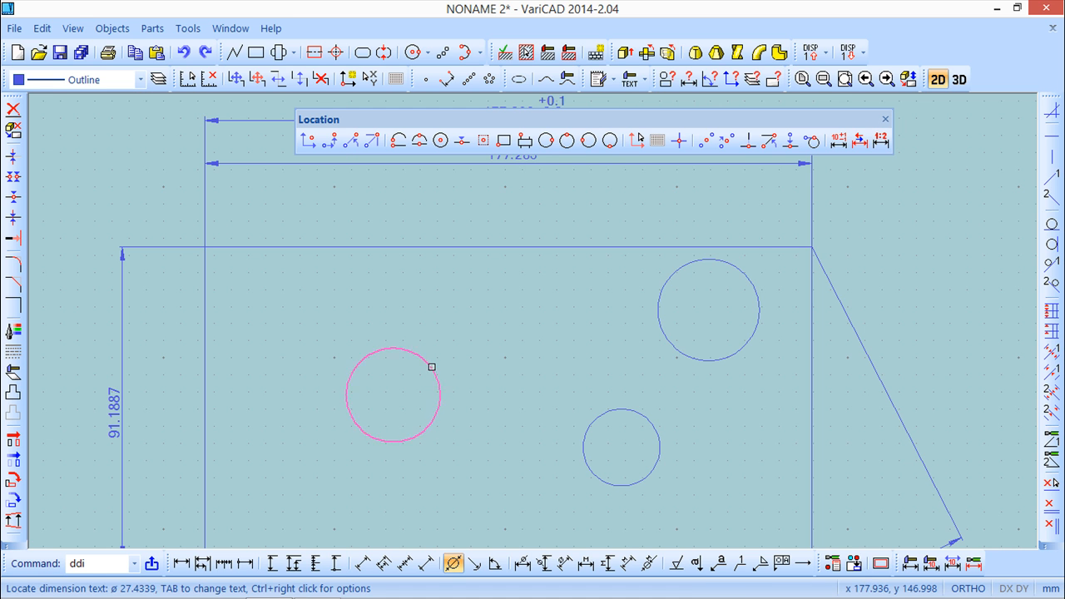
click(862, 143)
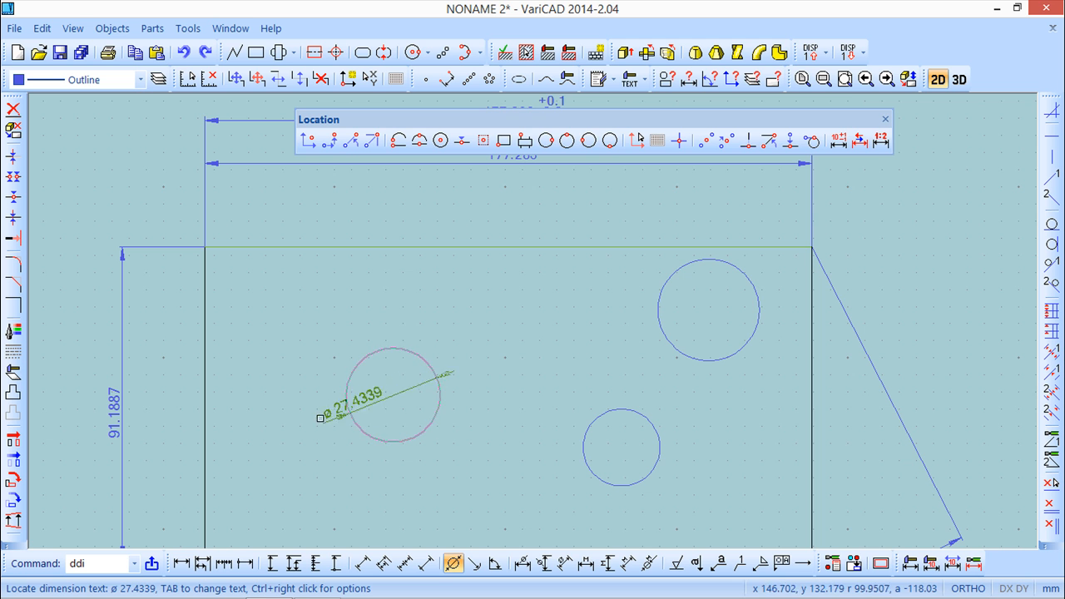
click(256, 416)
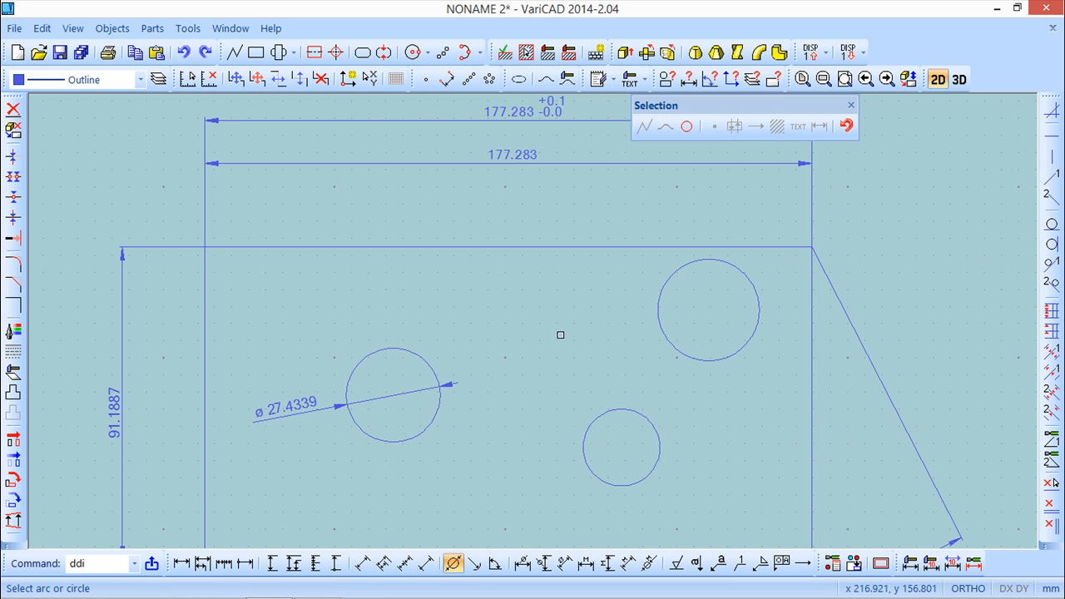
Add a radius dimension to the same circle, with its text outside to the upper right.
middle_drag(560, 335, 543, 345)
click(112, 30)
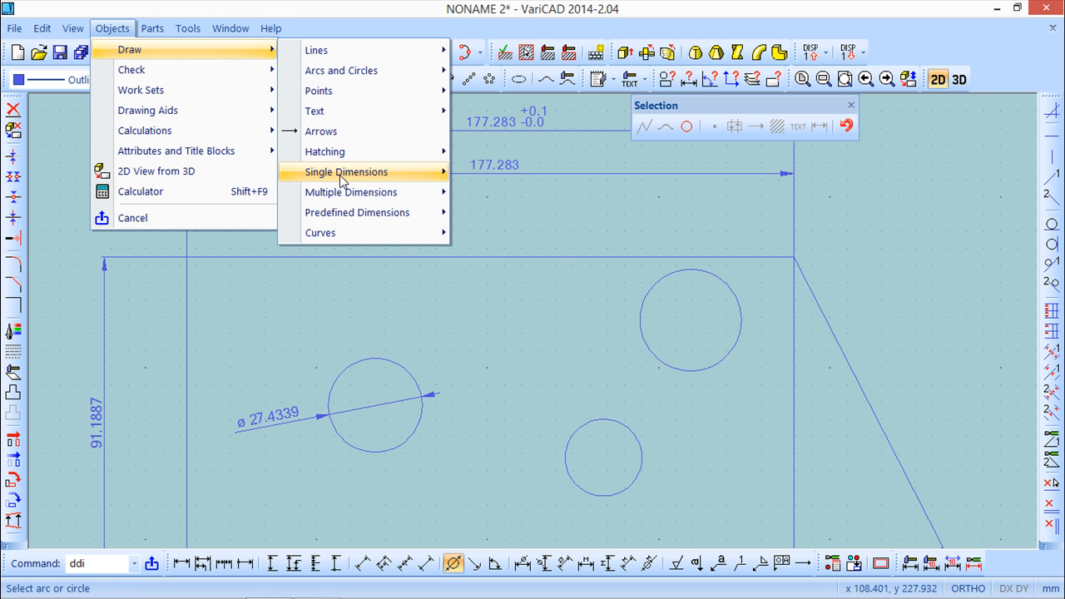
mouse_move(356, 177)
click(500, 256)
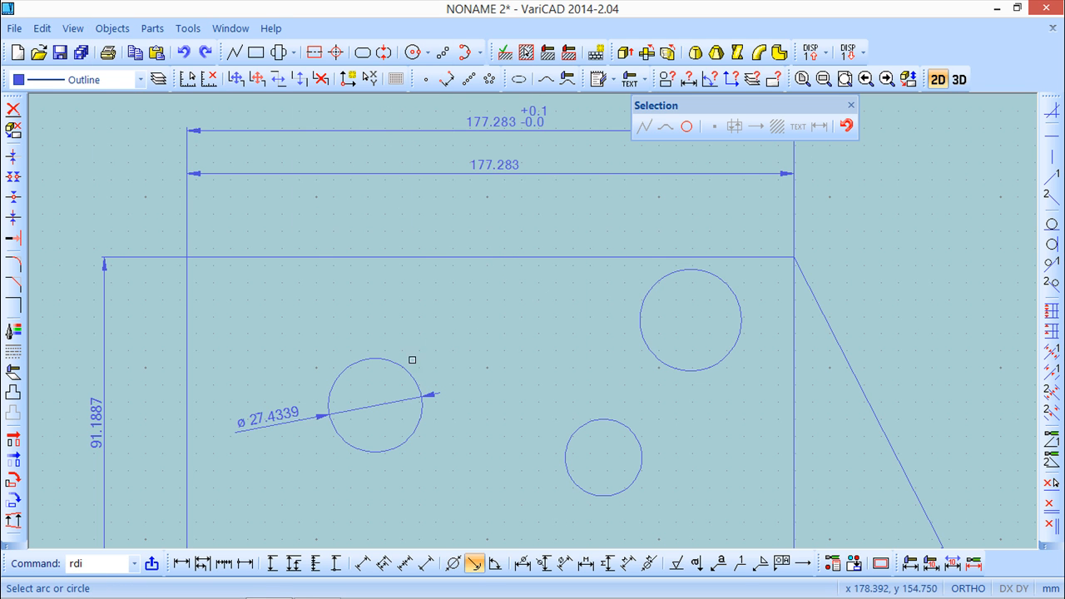
click(396, 363)
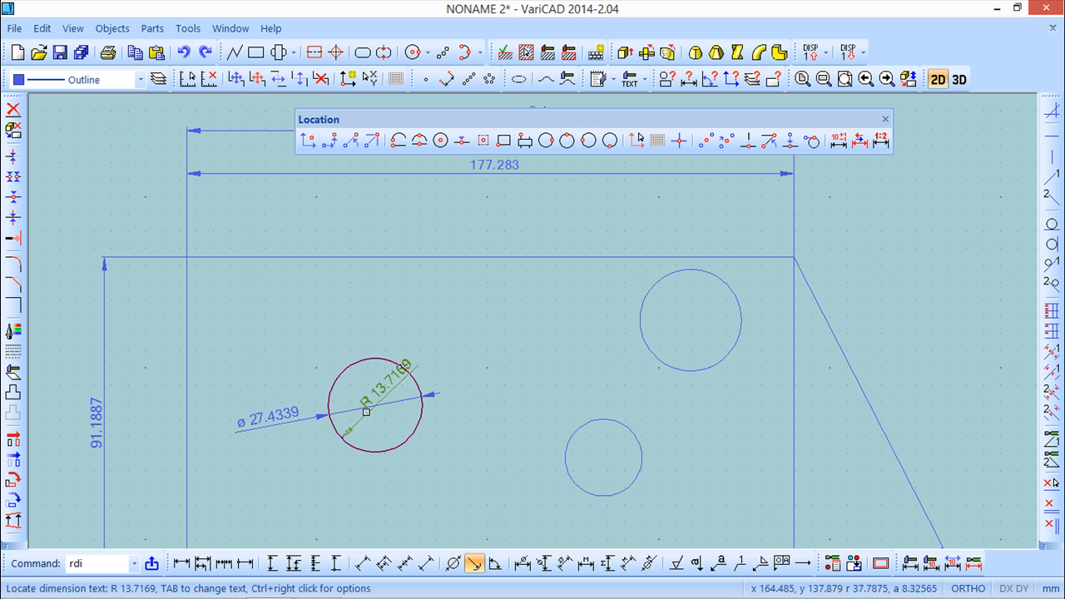
click(439, 349)
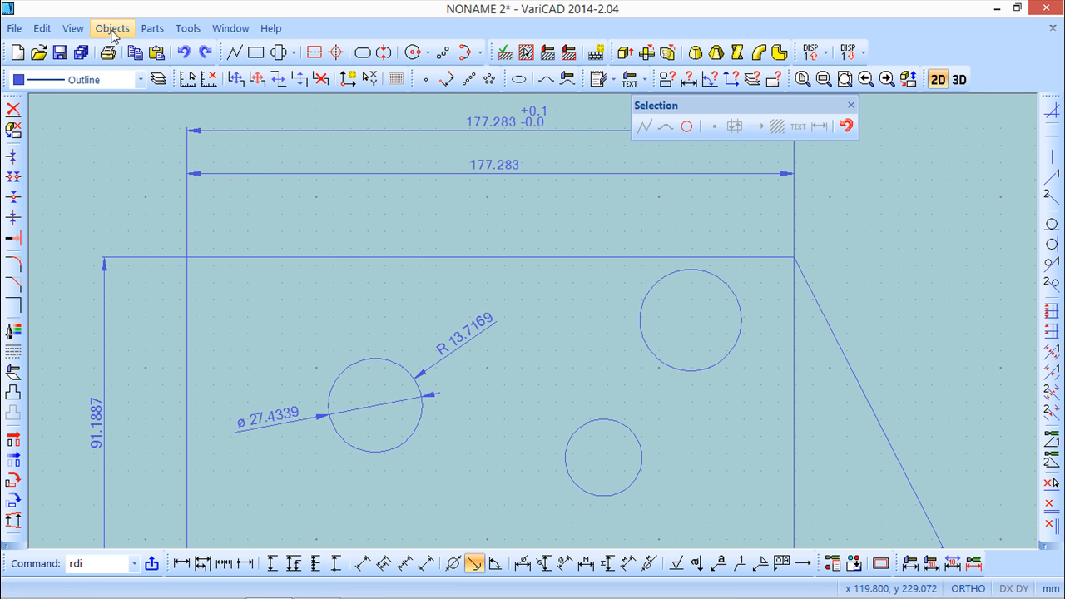
Add a single text arrow reading "VariCAD" that points at the rectangle's upper edge, with its text inside the rectangle.
click(112, 32)
mouse_move(130, 48)
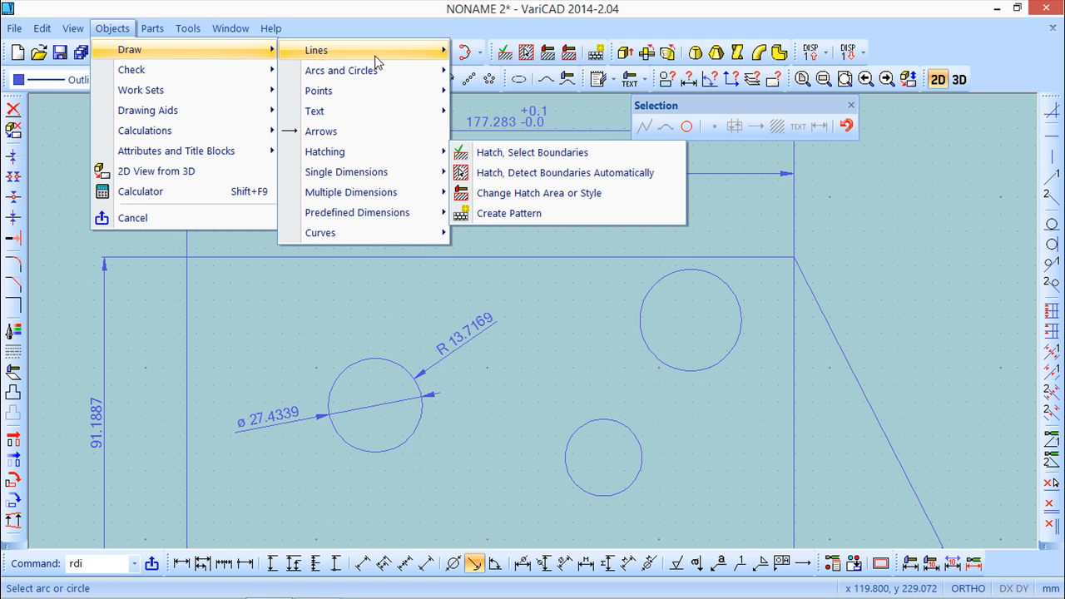
mouse_move(416, 172)
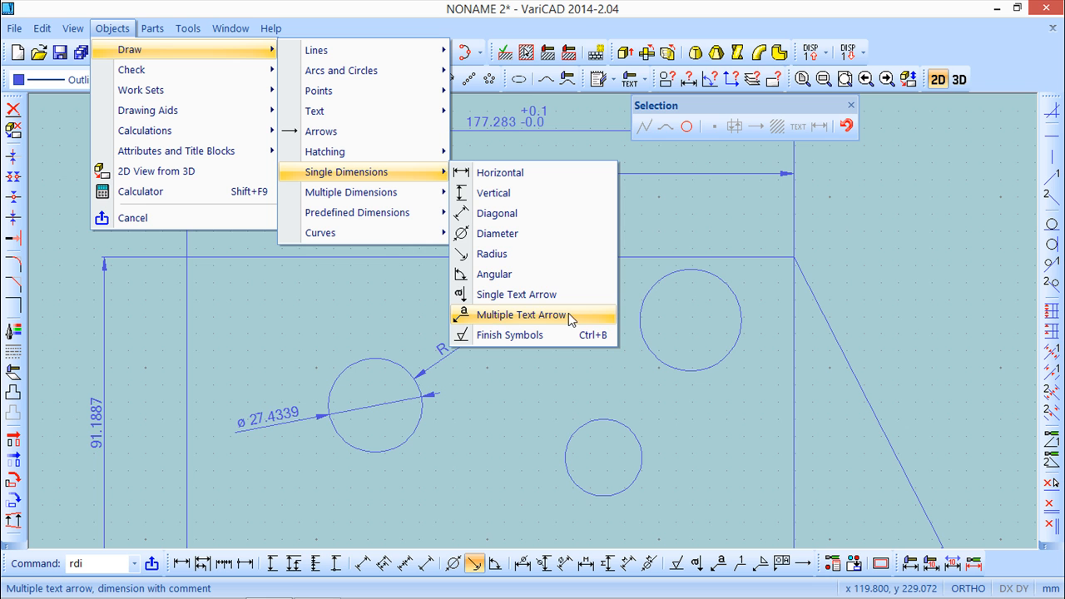
click(507, 297)
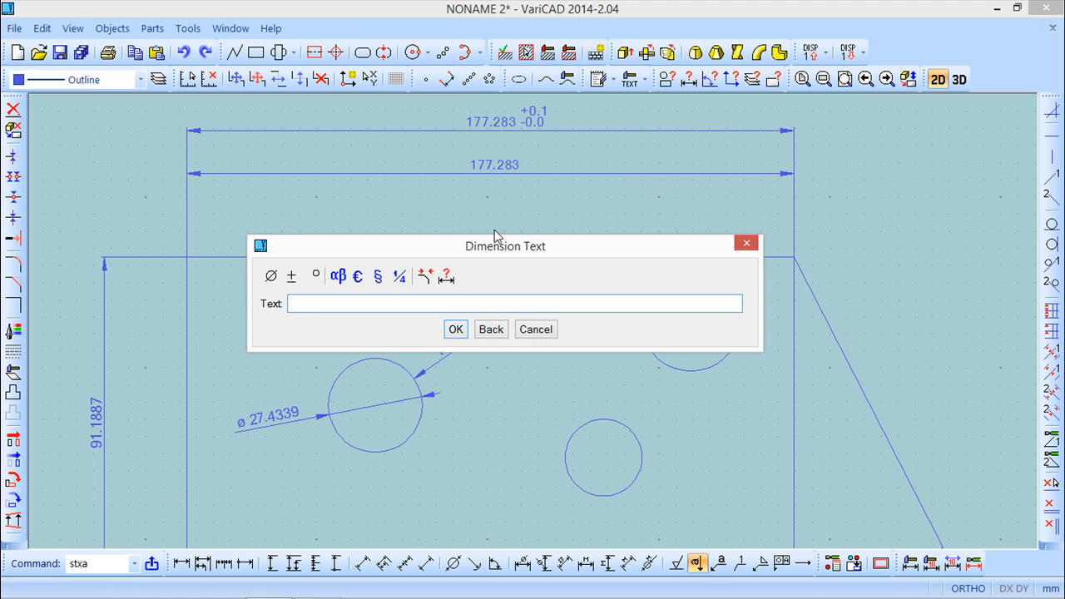
drag(519, 240, 599, 139)
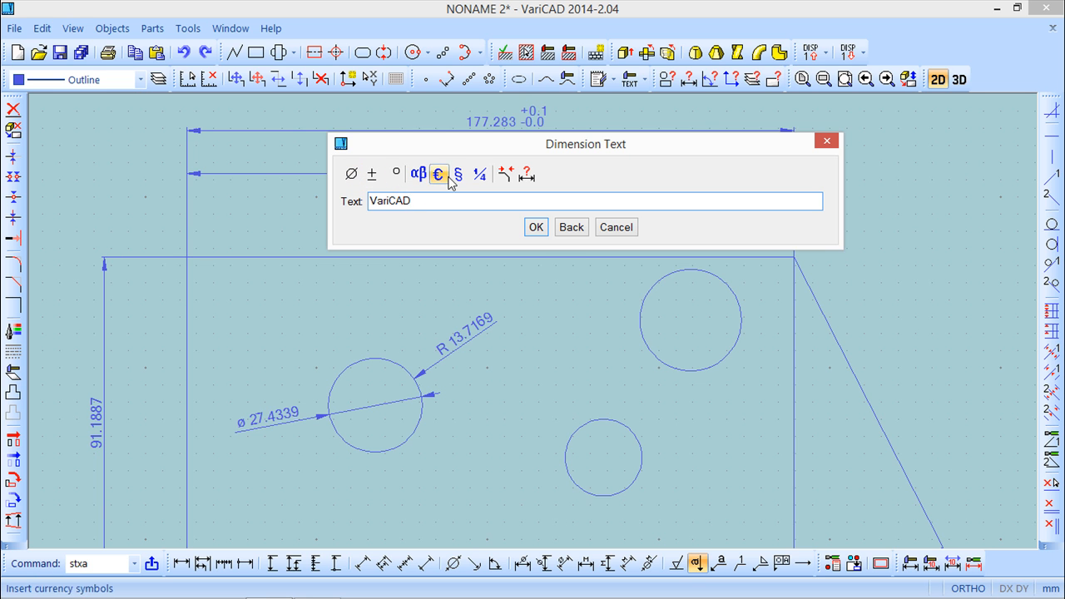
click(534, 228)
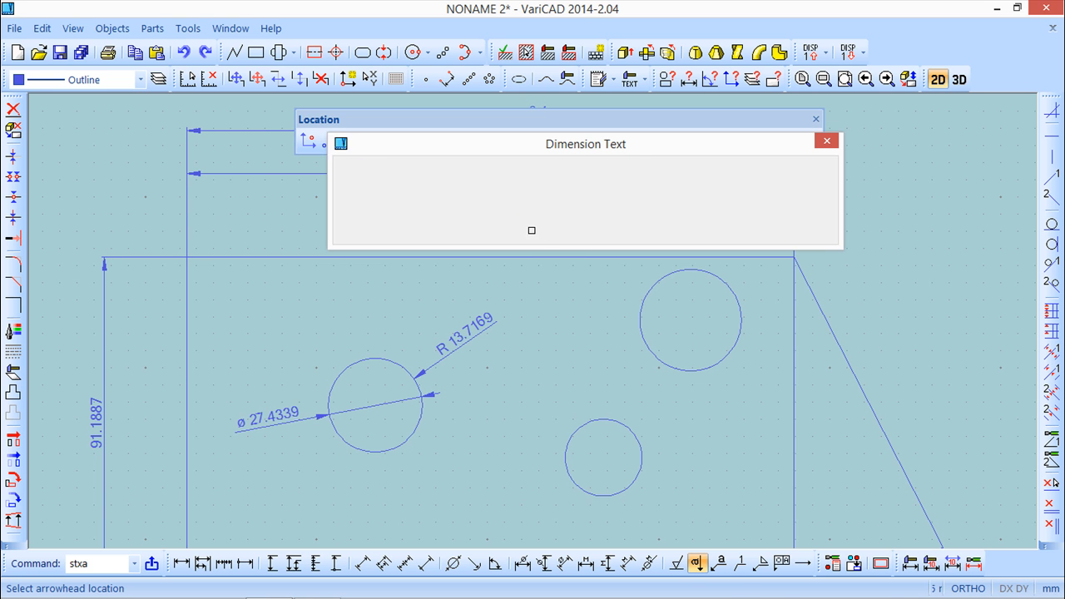
click(257, 259)
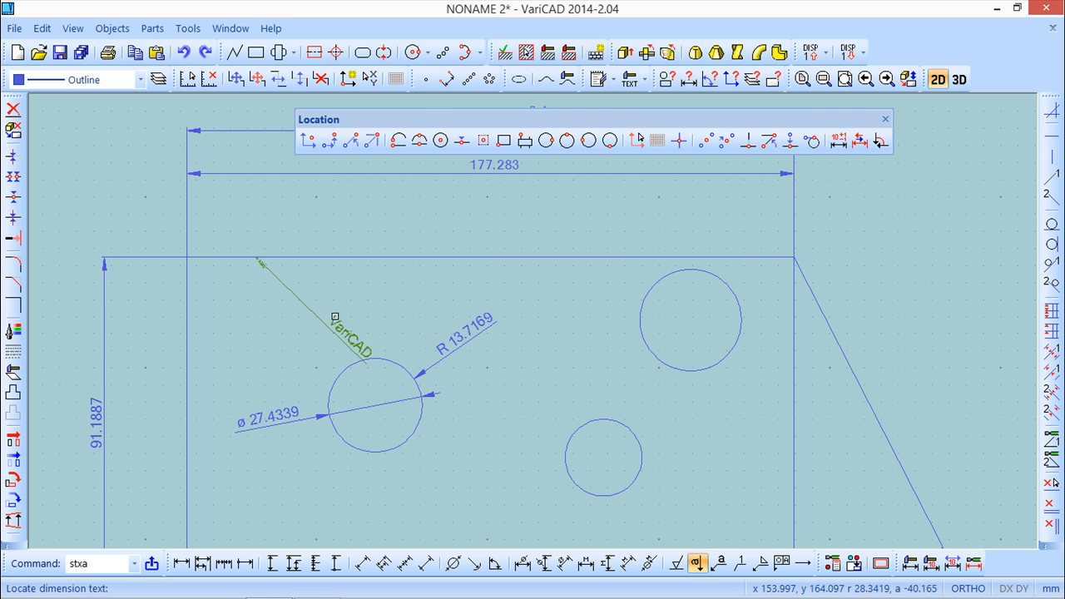
click(342, 313)
Add a multiple text arrow inside the rectangle with main text "VariCAD" and the lines "Attention!" and "Call 911" below it.
scroll(392, 321, down, 1)
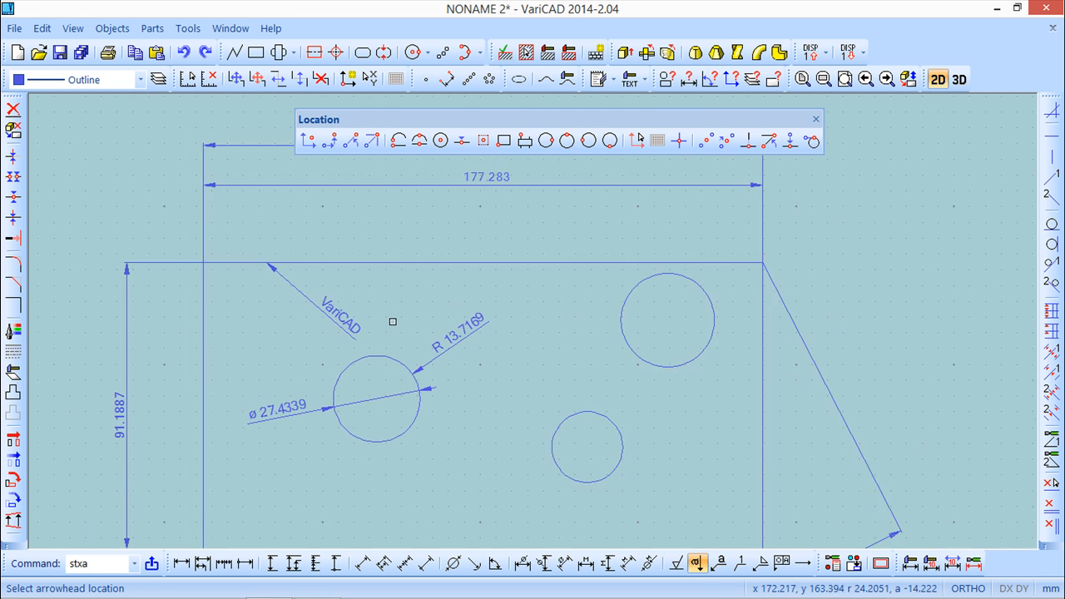
scroll(392, 321, down, 1)
middle_drag(385, 325, 324, 278)
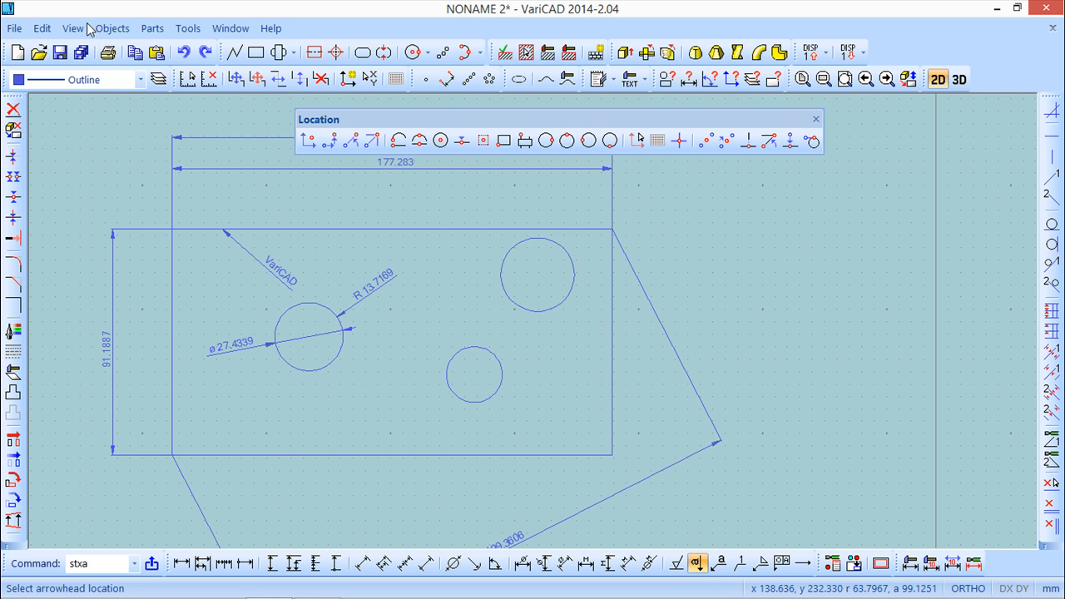
click(116, 31)
mouse_move(130, 50)
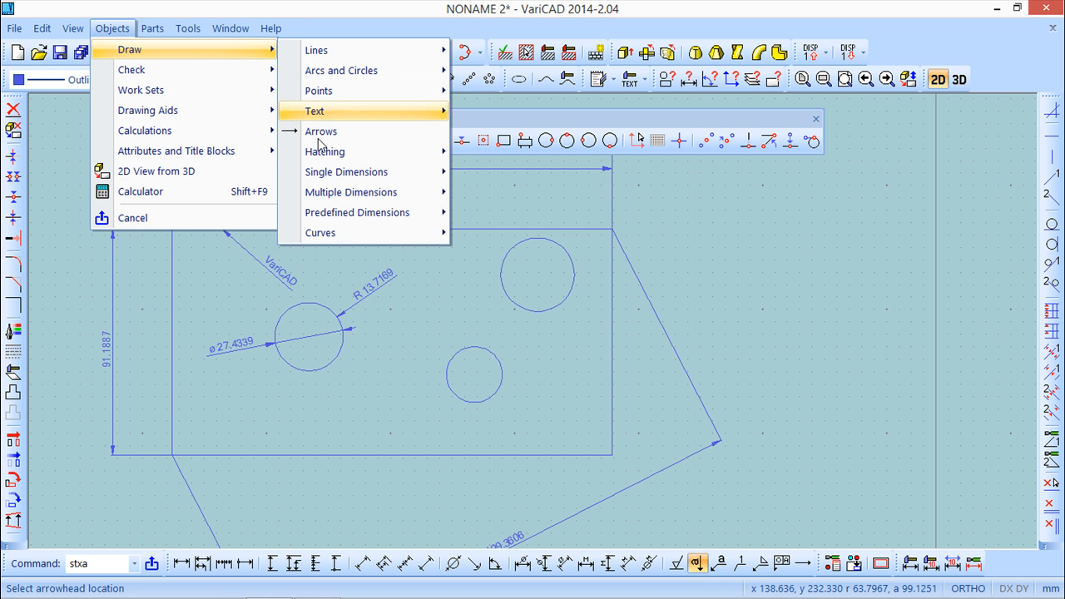
mouse_move(345, 172)
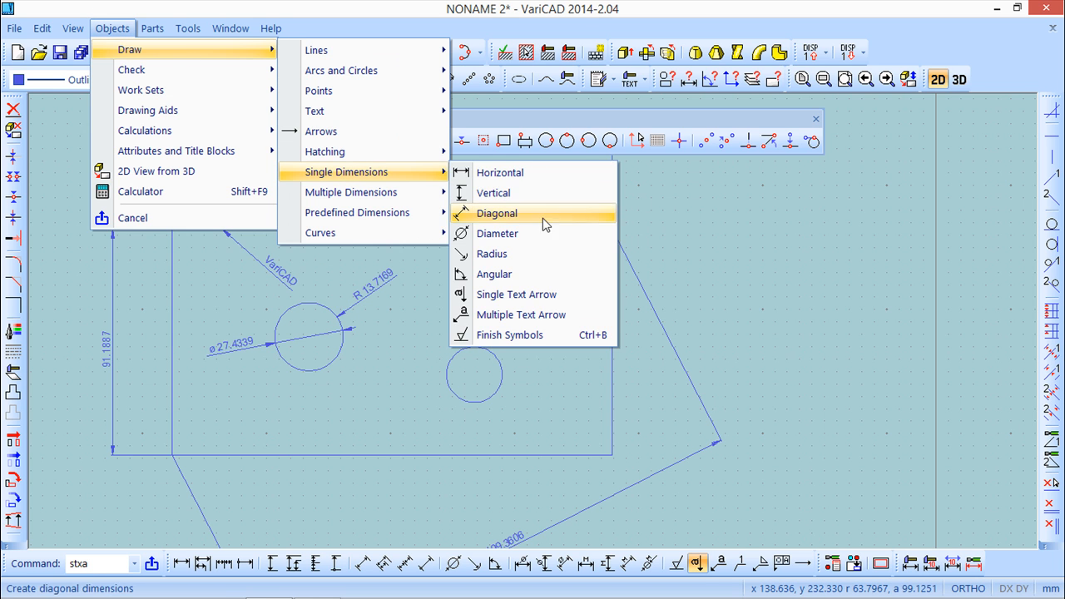
click(546, 320)
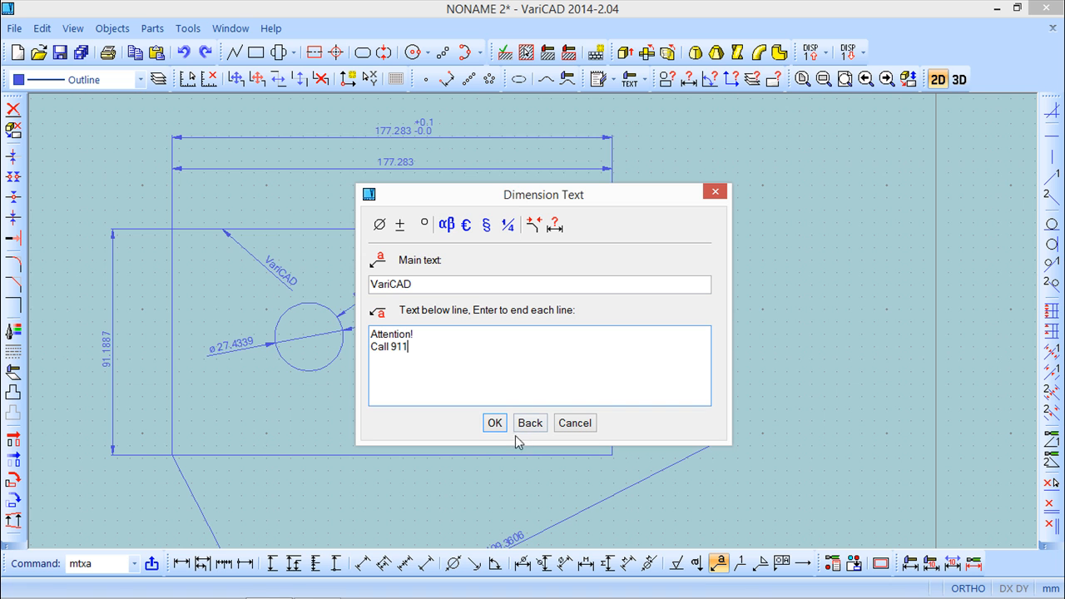
click(494, 422)
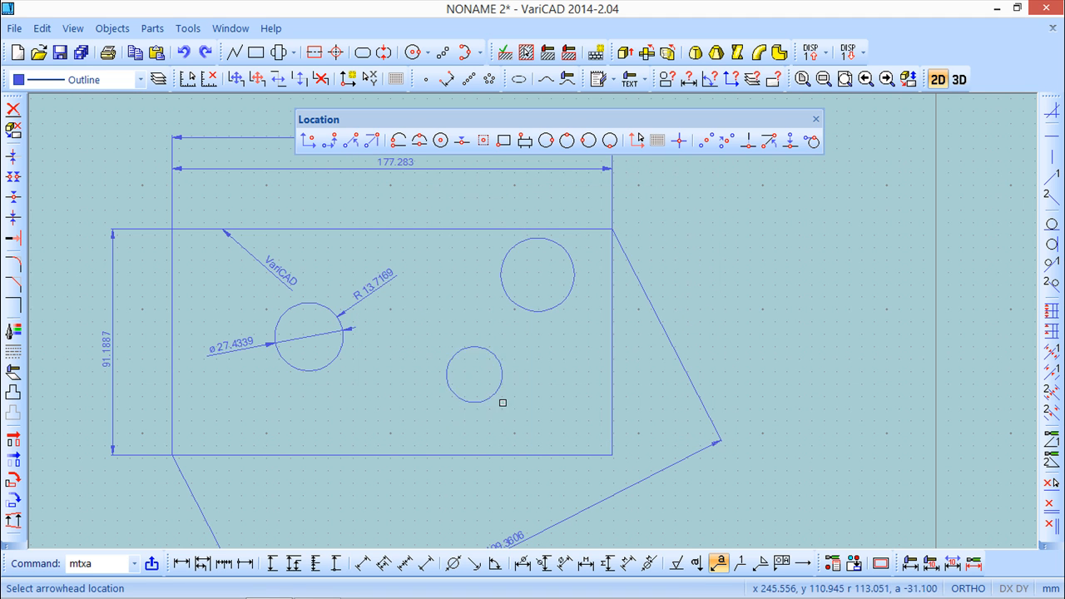
click(316, 417)
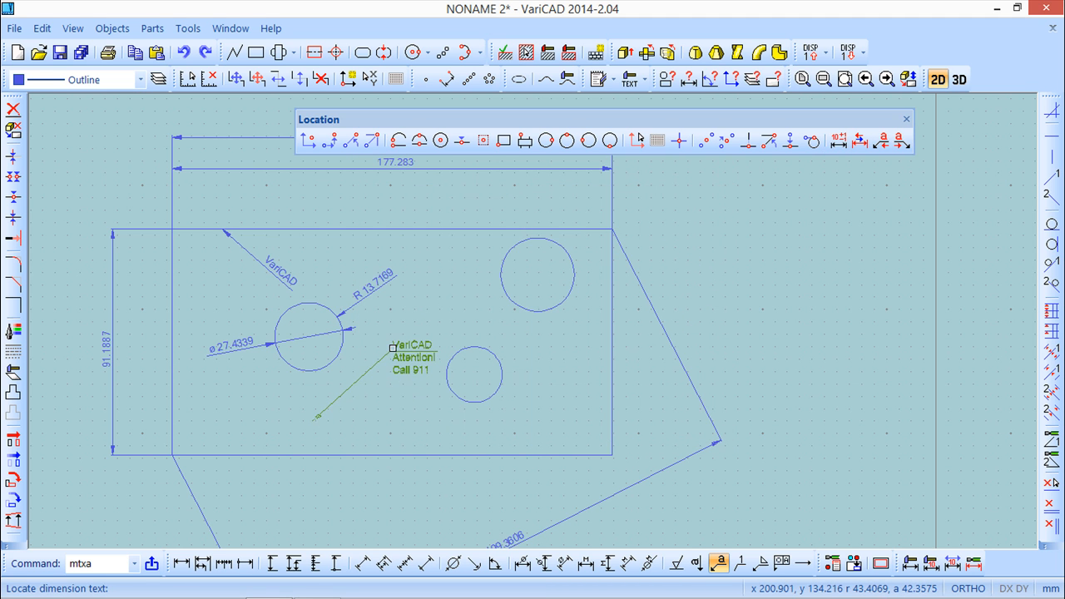
click(391, 347)
Place two more copies of the same multiple text arrow, one below the rectangle and one to its upper right.
click(337, 481)
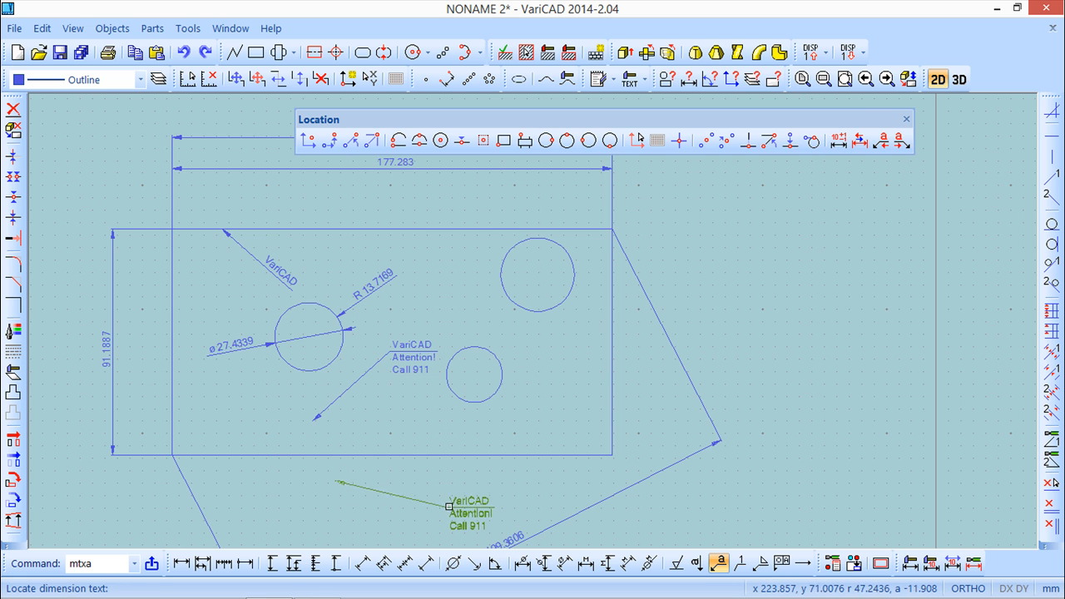
click(444, 505)
click(708, 294)
click(743, 251)
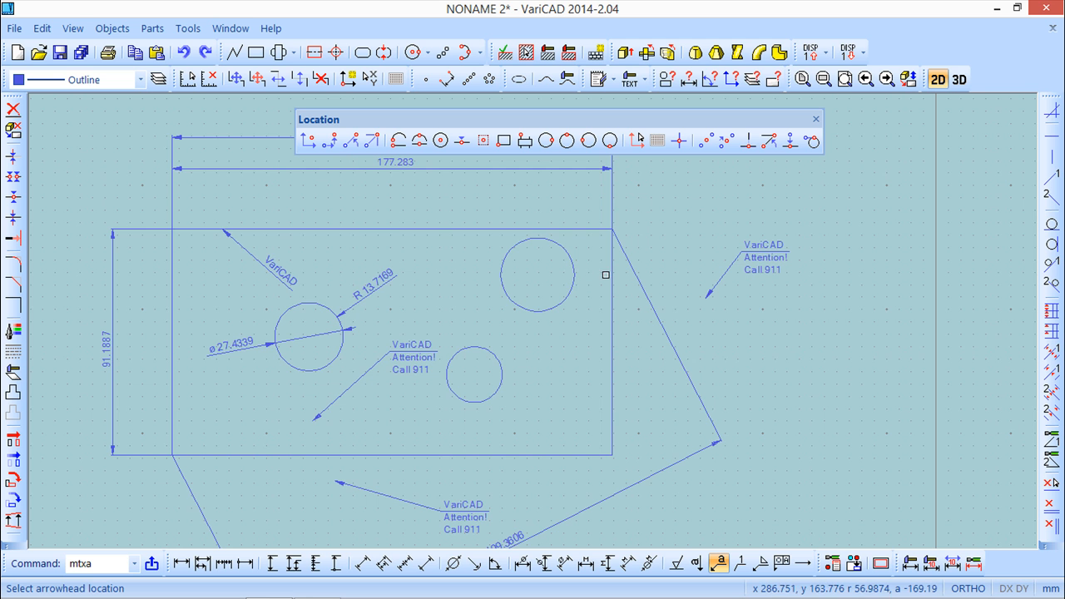
Delete the three multiple text arrows and the diagonal dimension below the rectangle.
mouse_move(784, 361)
middle_down()
mouse_move(610, 286)
mouse_move(573, 400)
middle_up()
scroll(570, 353, down, 1)
scroll(570, 353, down, 2)
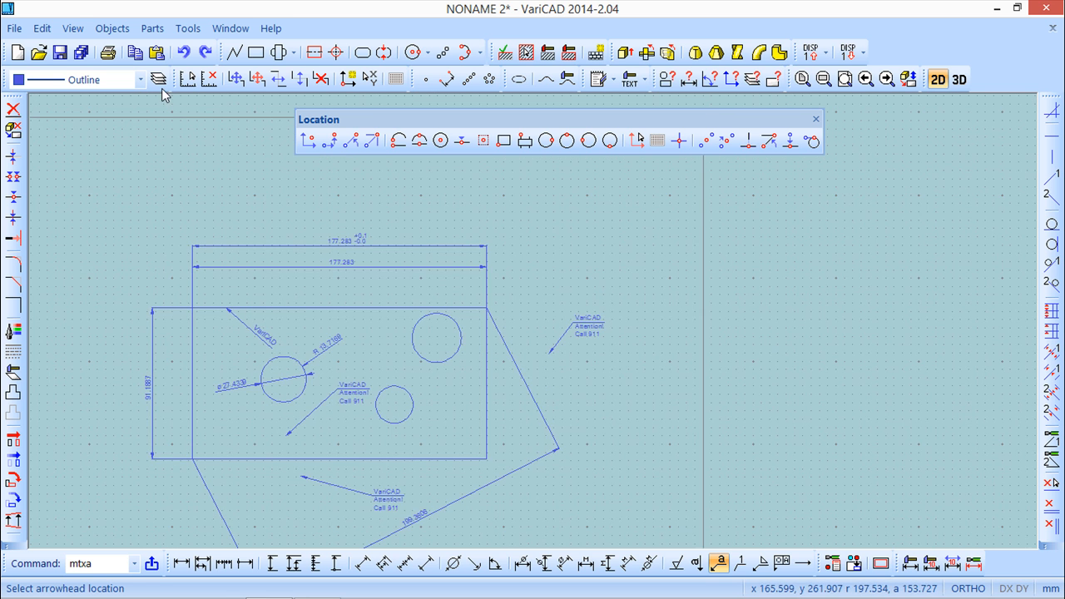
click(13, 109)
click(587, 324)
click(381, 493)
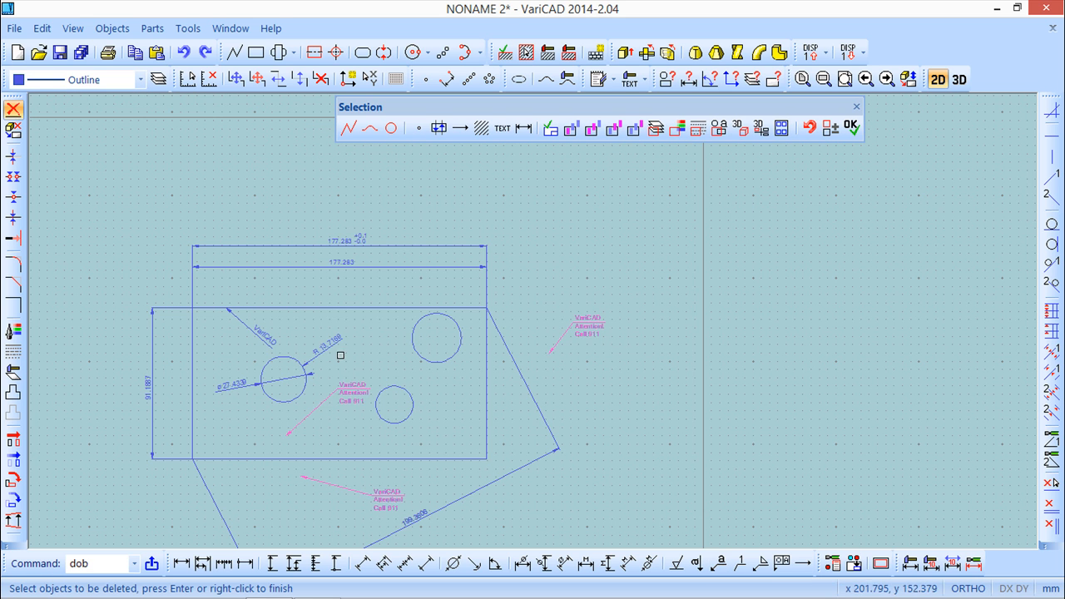
click(427, 516)
right_click(530, 483)
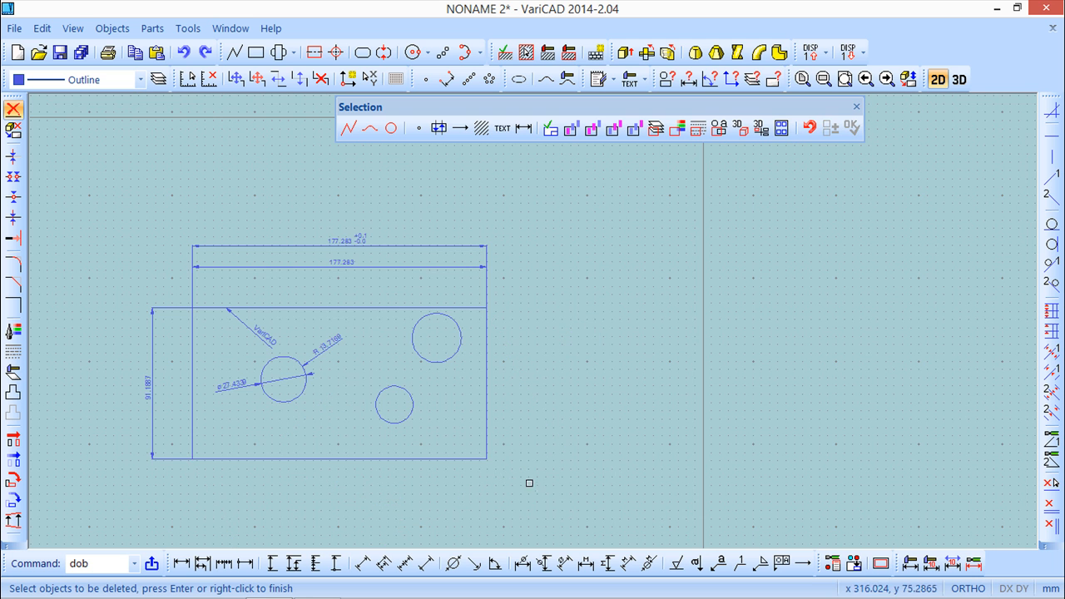
Draw two connected line segments forming a V of about 55° beside the rectangle's right edge, the upper one about 80 mm long.
scroll(417, 371, down, 1)
middle_drag(436, 340, 348, 274)
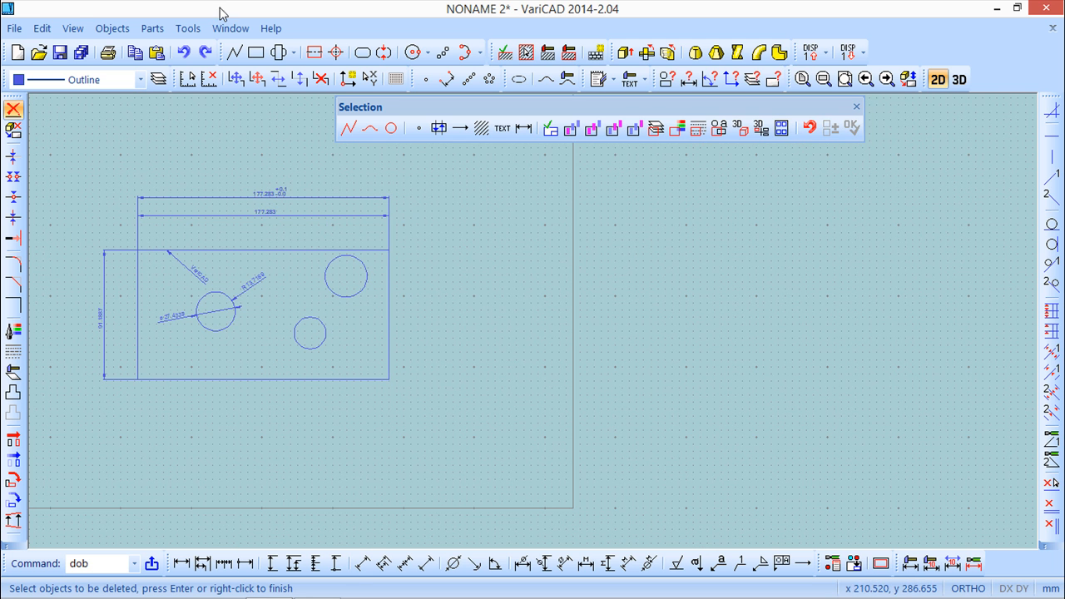
click(235, 53)
click(515, 229)
click(427, 294)
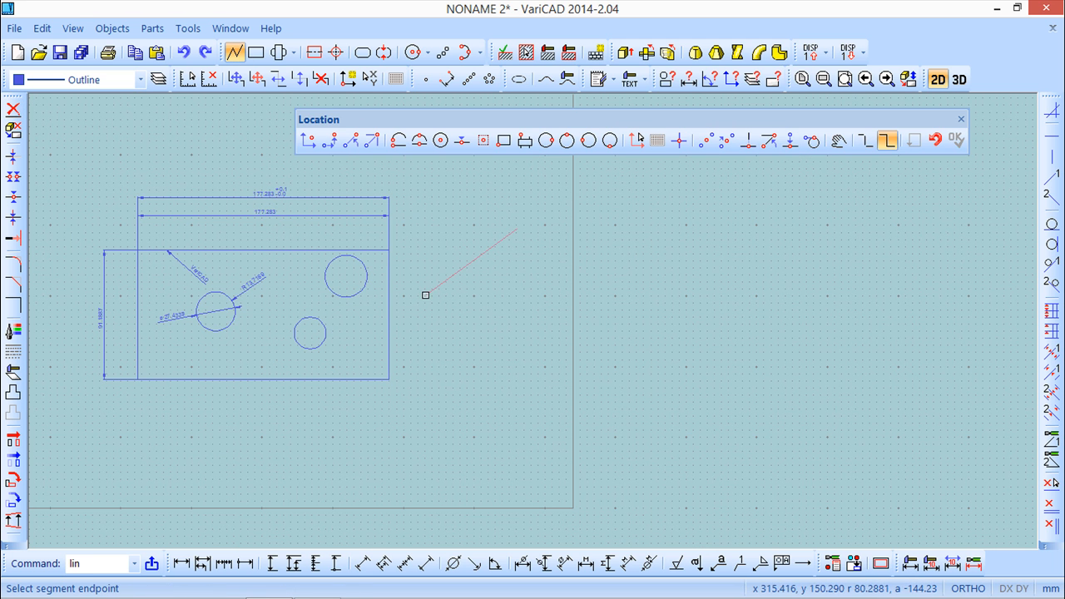
click(534, 333)
right_click(544, 395)
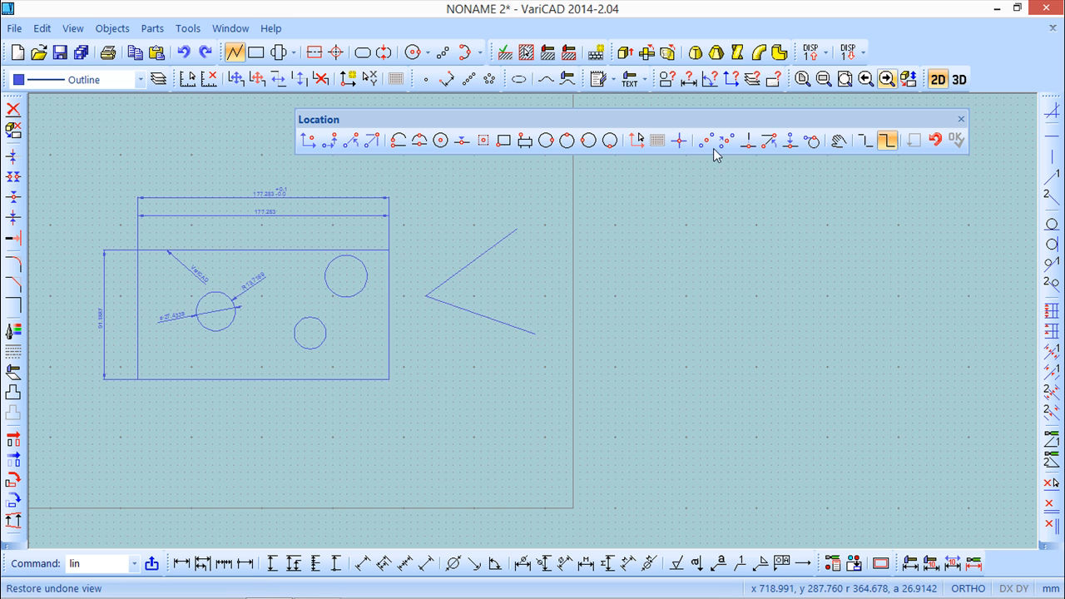
Add an angular dimension between the two V lines, with its arc and text beyond their open ends.
scroll(423, 336, up, 1)
scroll(422, 336, up, 1)
middle_drag(468, 285, 499, 408)
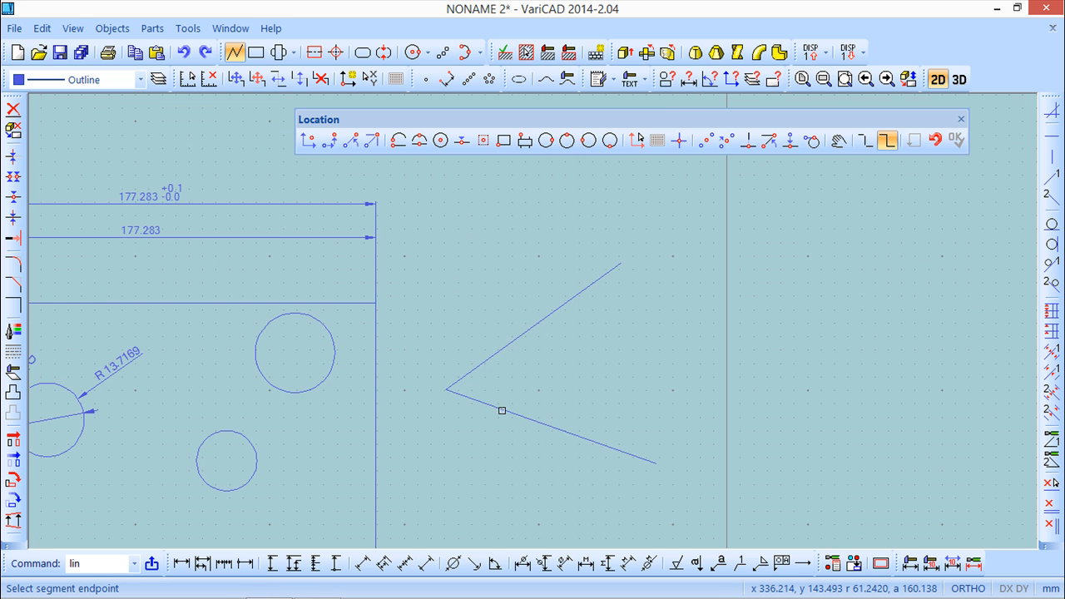
click(112, 28)
mouse_move(135, 50)
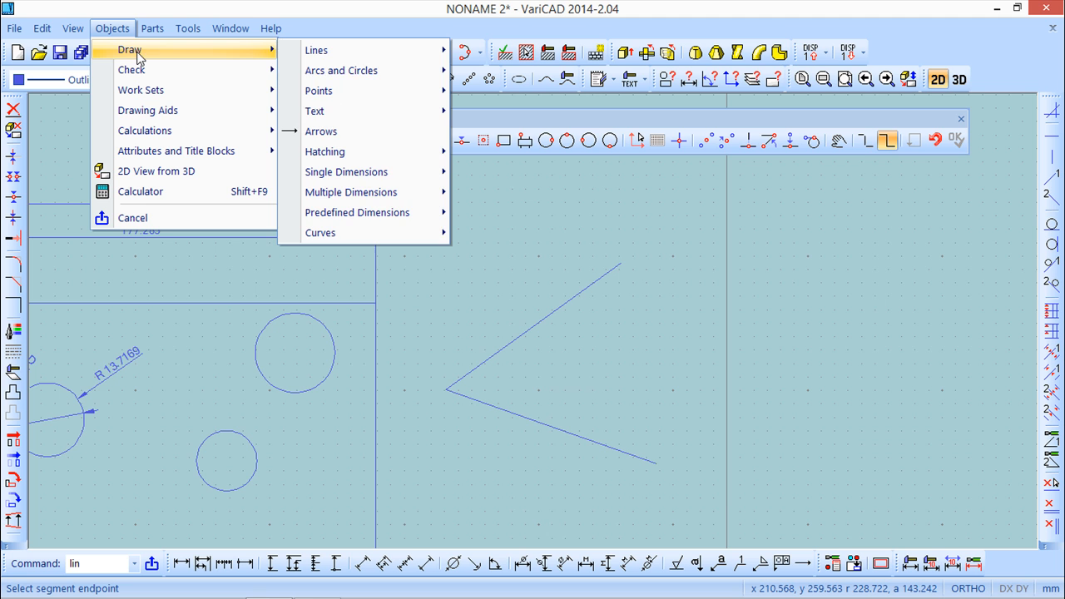
mouse_move(339, 173)
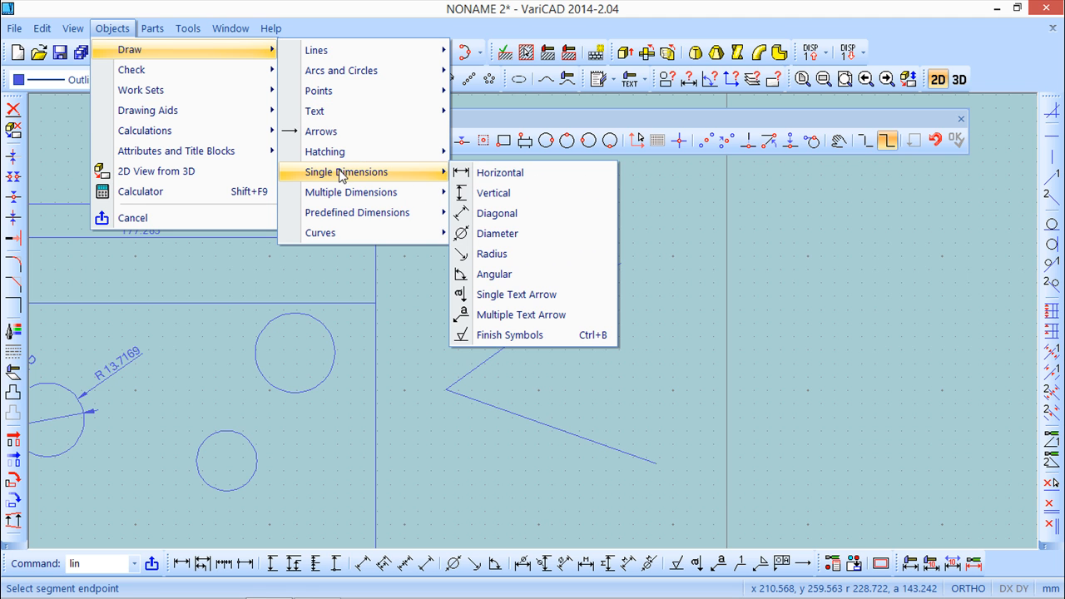
click(501, 277)
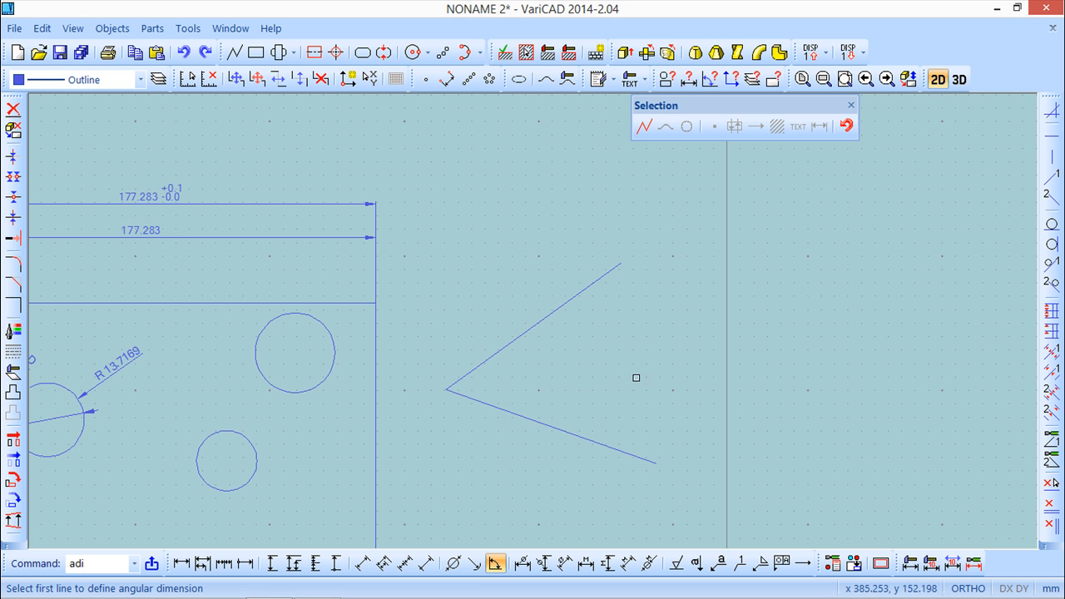
click(575, 436)
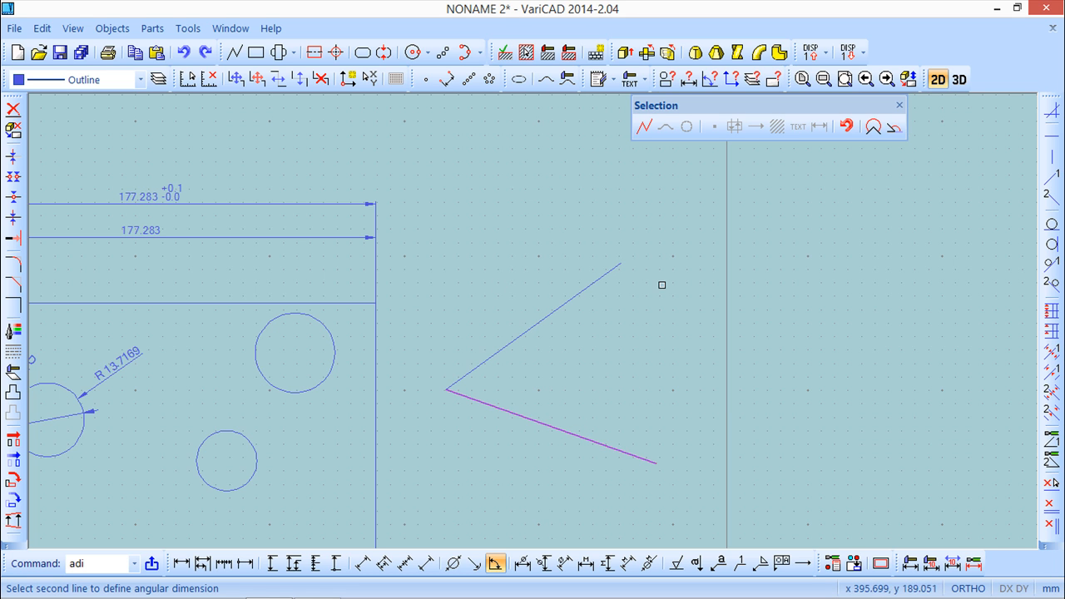
click(543, 321)
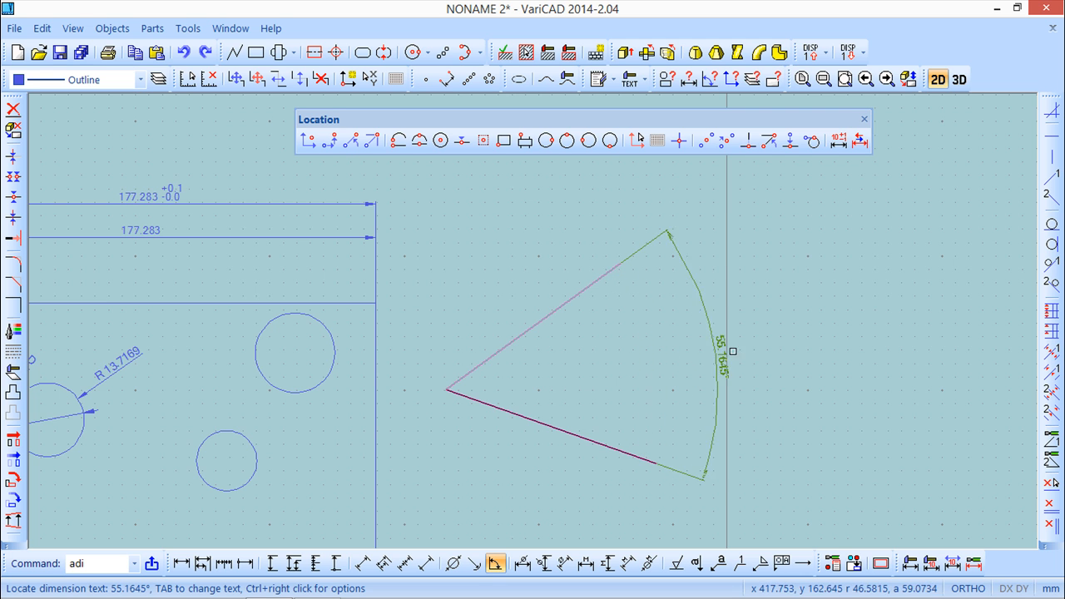
click(778, 350)
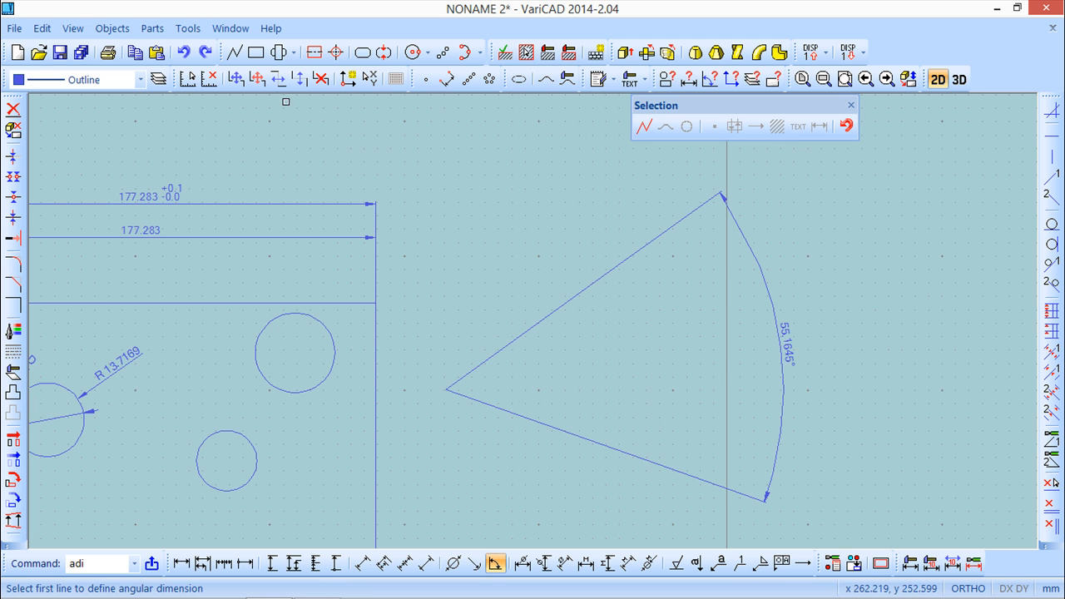
Delete the angular dimension from the two V lines.
key(Delete)
click(789, 343)
click(789, 343)
right_click(823, 337)
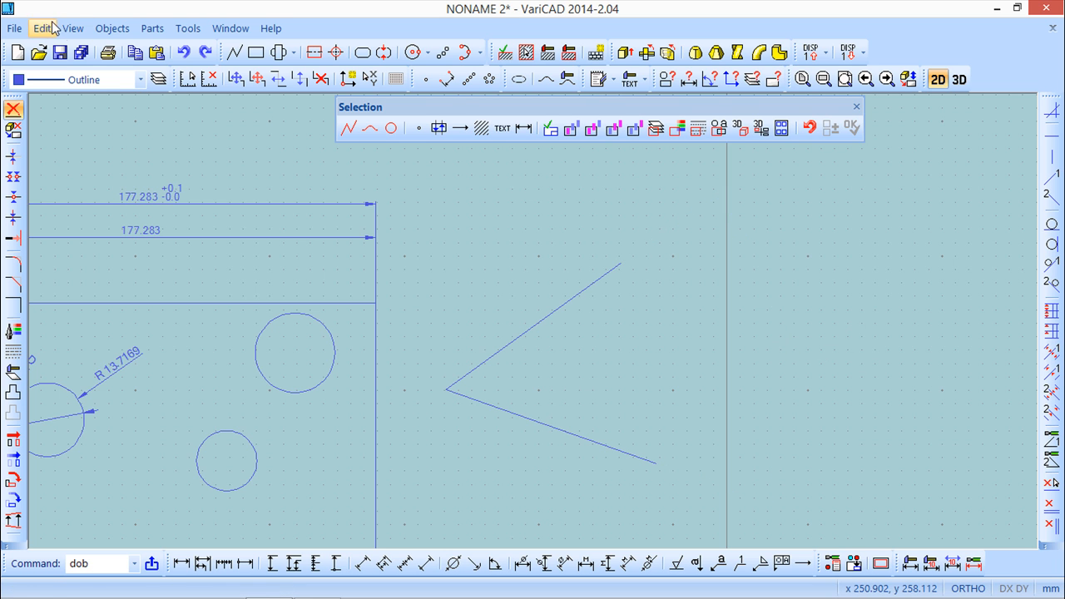
Try an angular dimension covering the outer reflex angle between the two V lines.
click(111, 29)
mouse_move(143, 52)
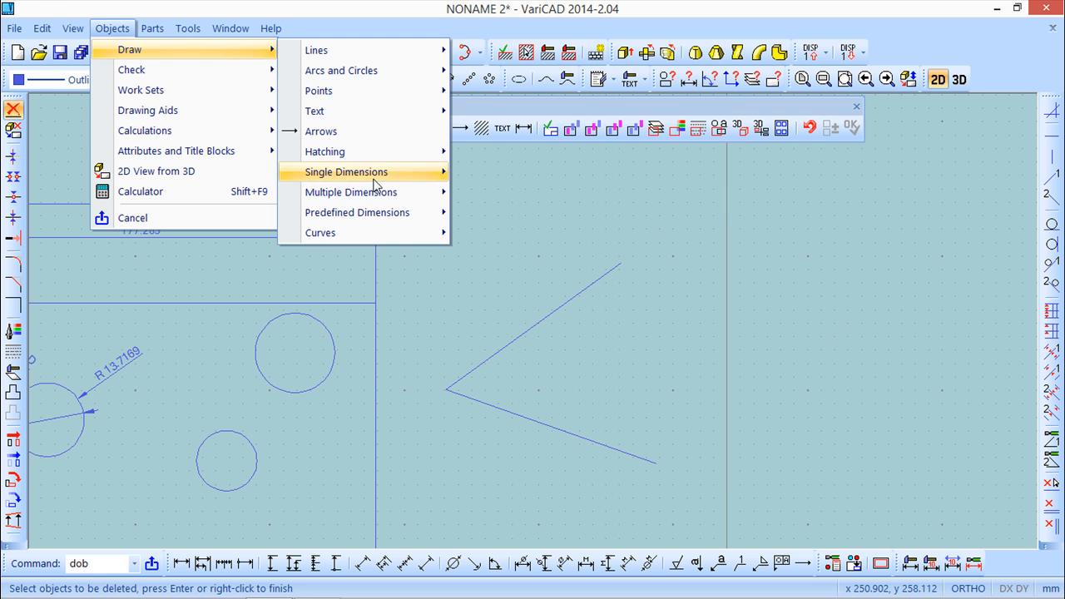
mouse_move(372, 179)
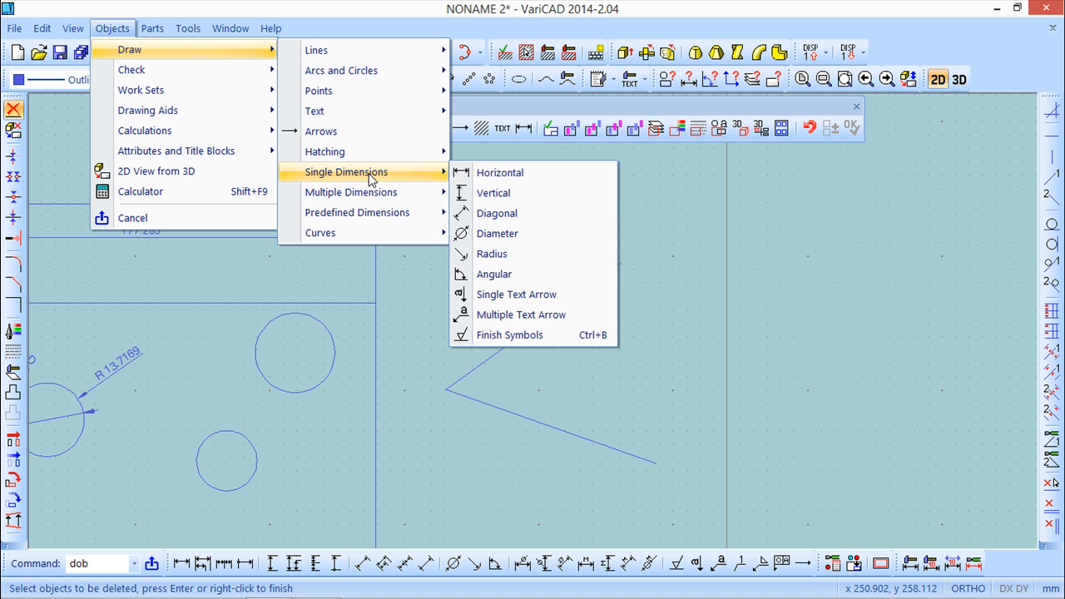
click(515, 273)
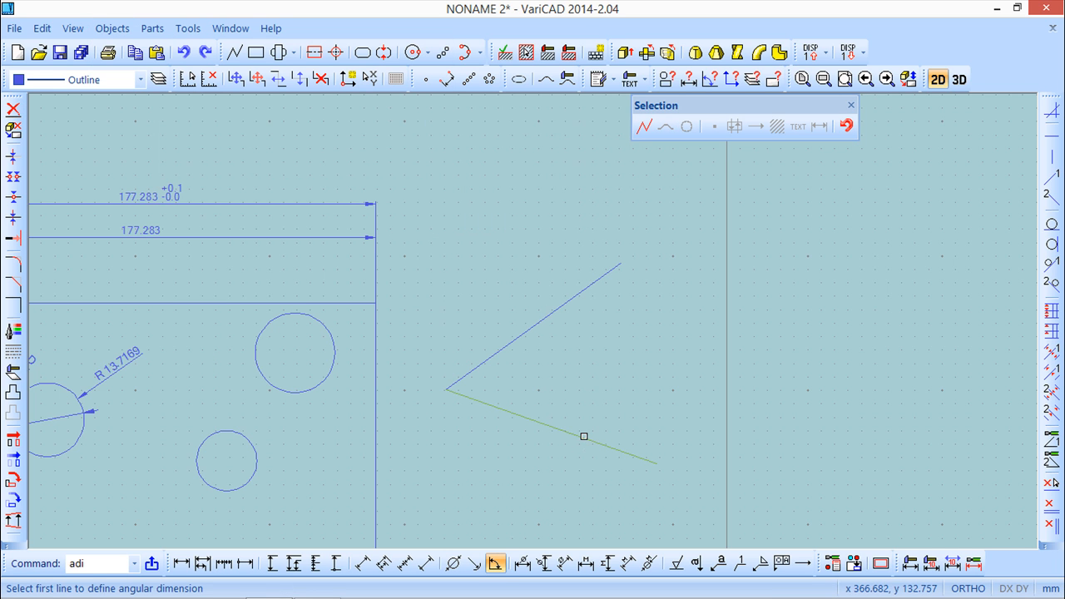
click(583, 436)
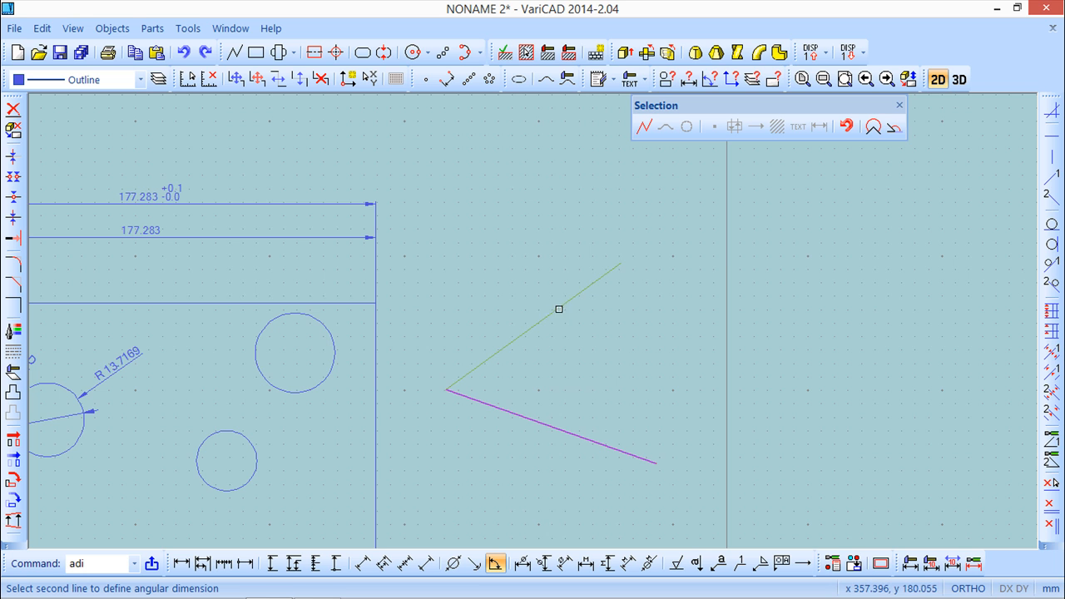
click(873, 126)
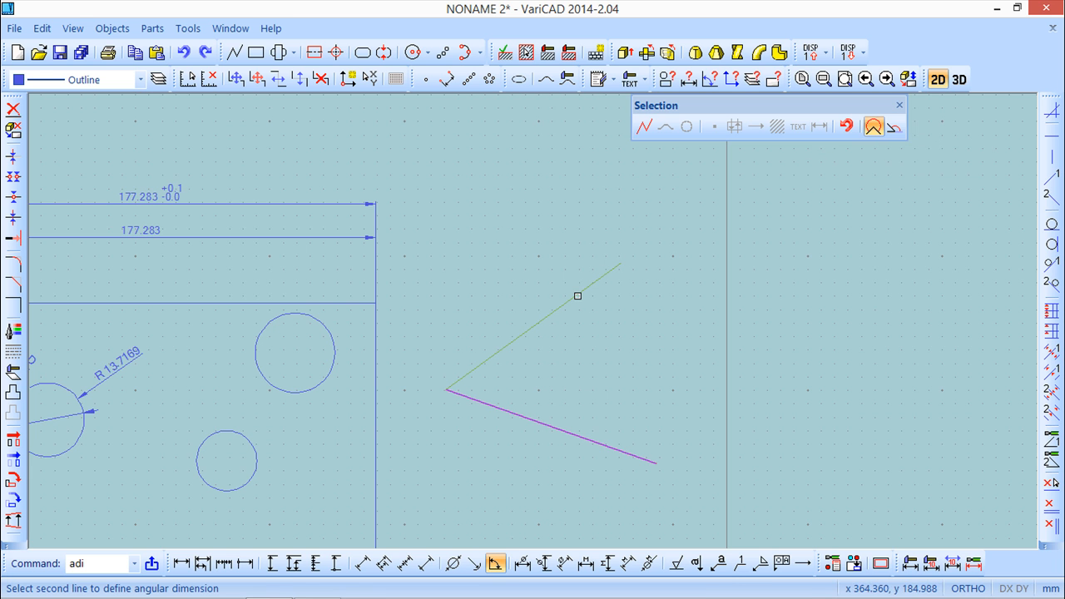
click(572, 297)
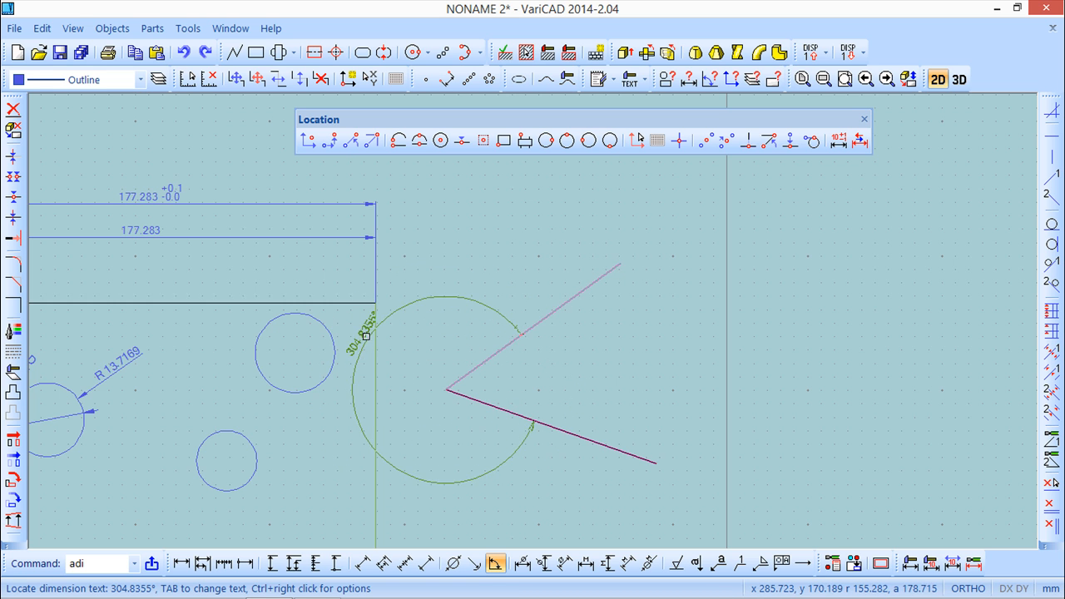
key(Escape)
Try an angular dimension of the supplementary angle between the upper V line and the lower line's extension.
click(112, 29)
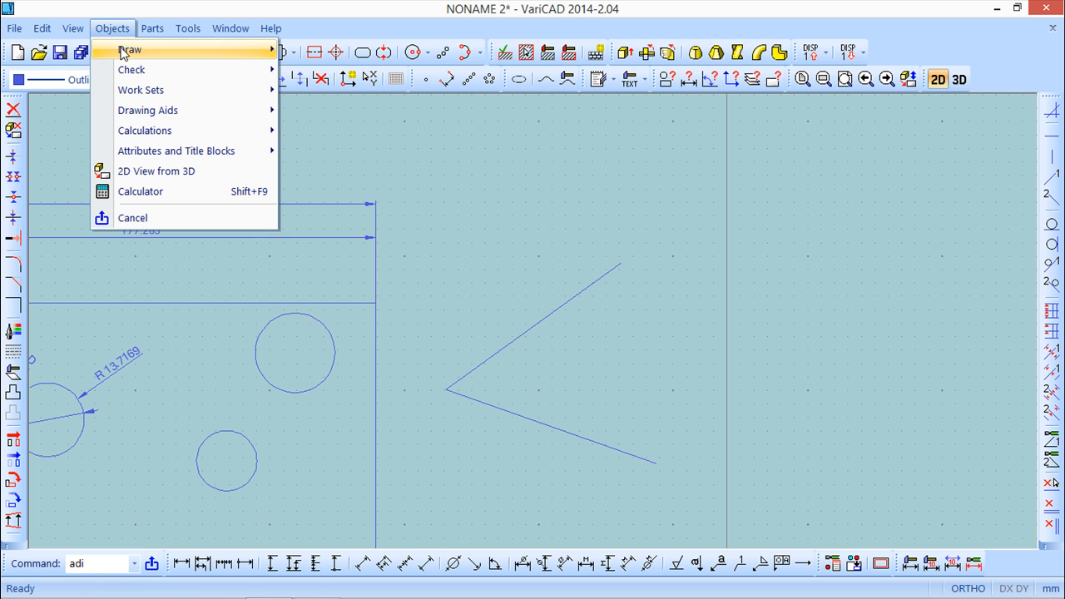
mouse_move(125, 48)
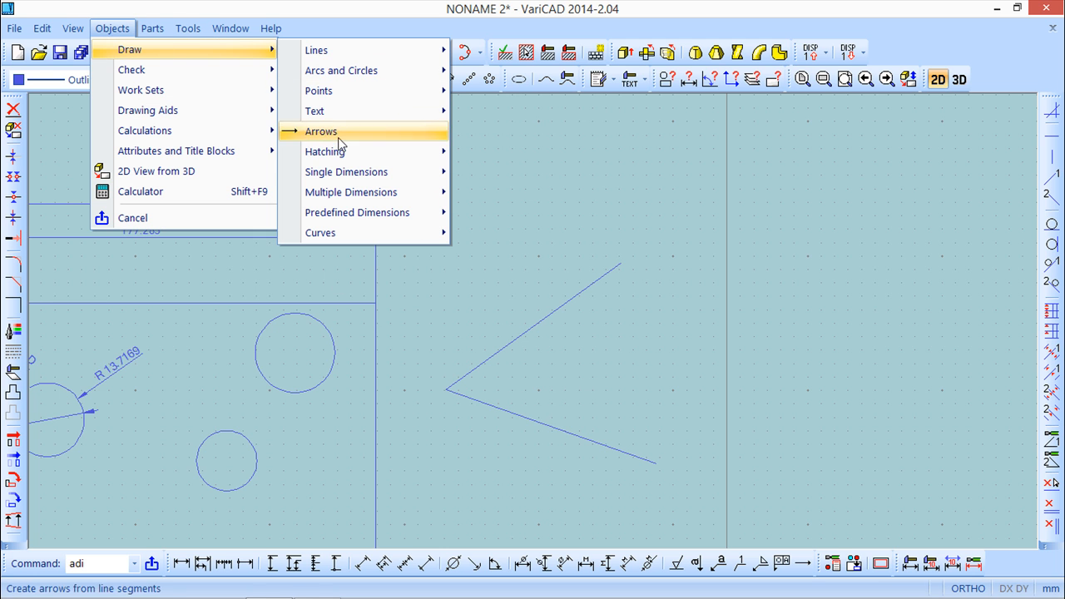
mouse_move(341, 172)
click(503, 274)
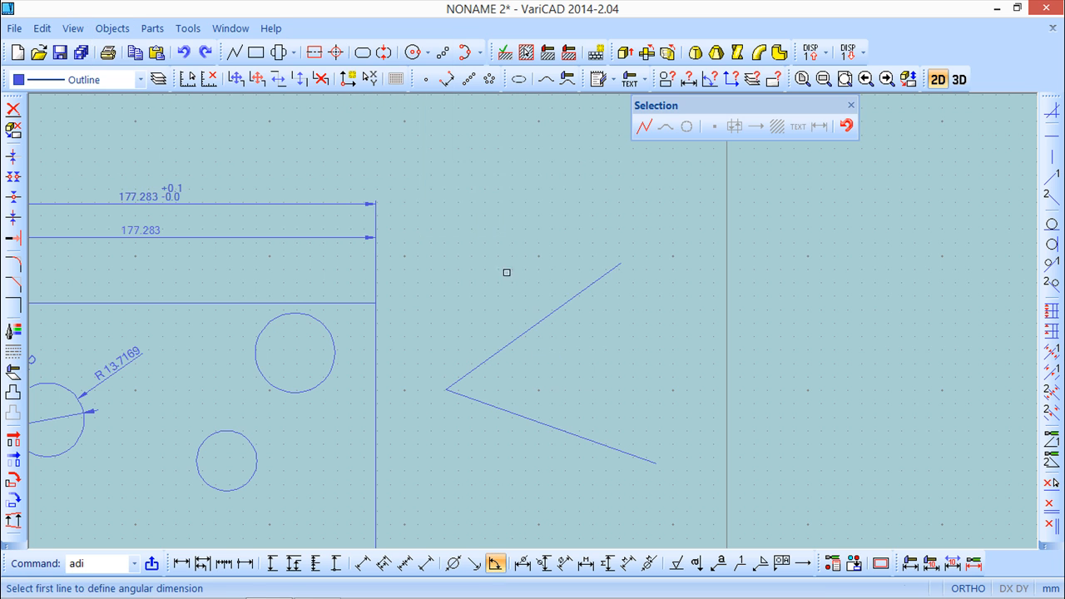
click(587, 440)
click(893, 126)
click(563, 303)
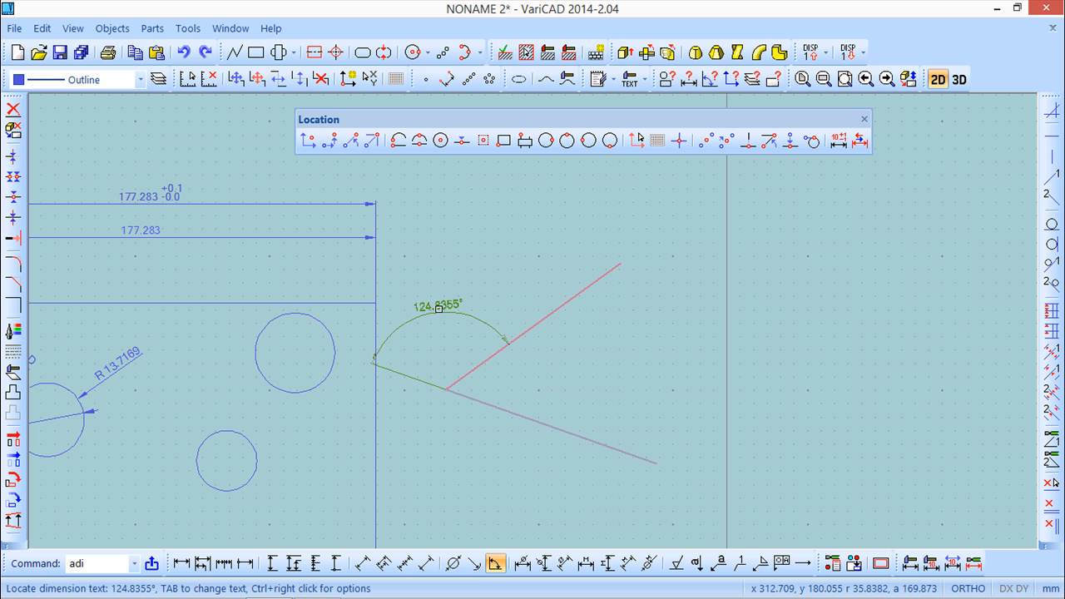
click(861, 123)
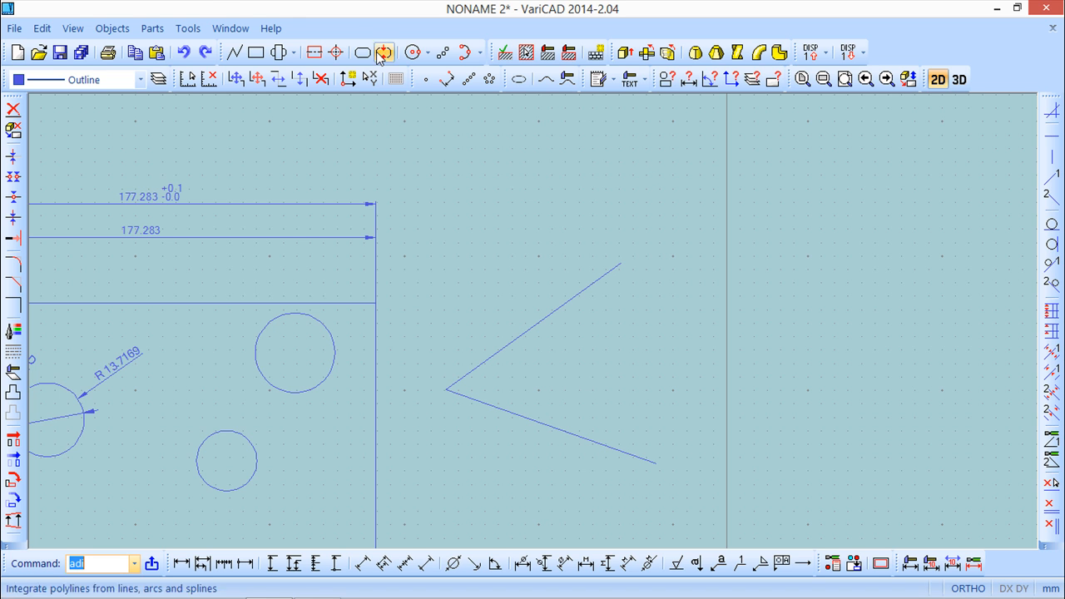
click(111, 30)
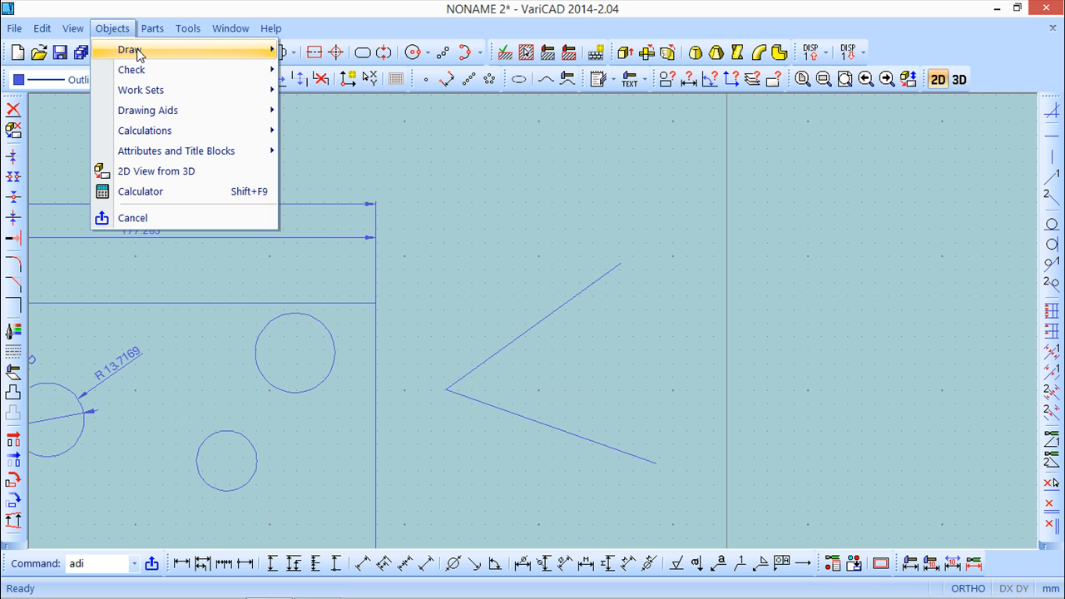
mouse_move(136, 50)
mouse_move(386, 178)
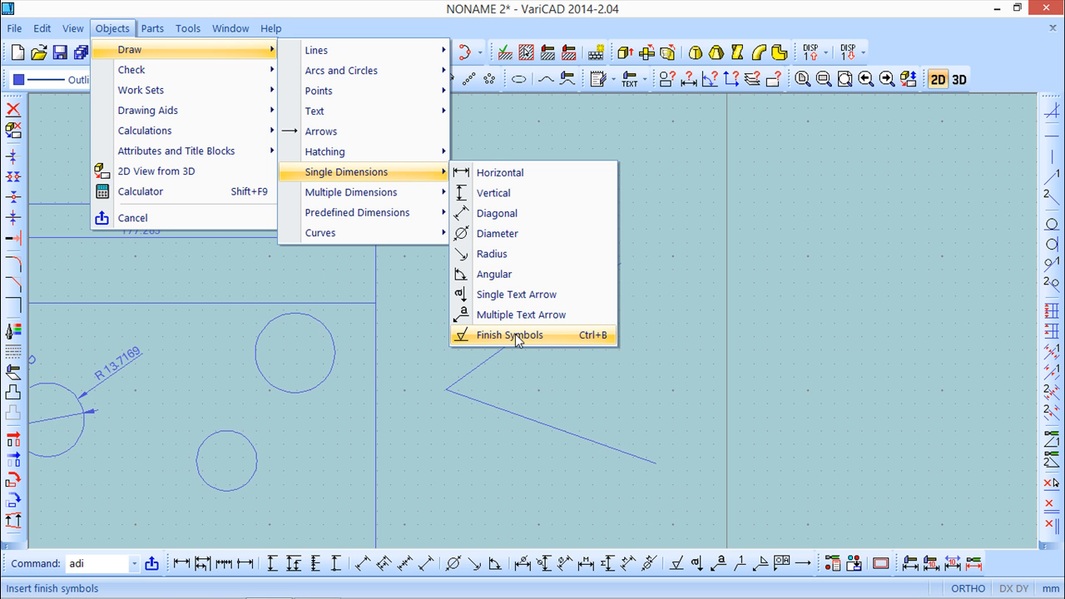
mouse_move(353, 192)
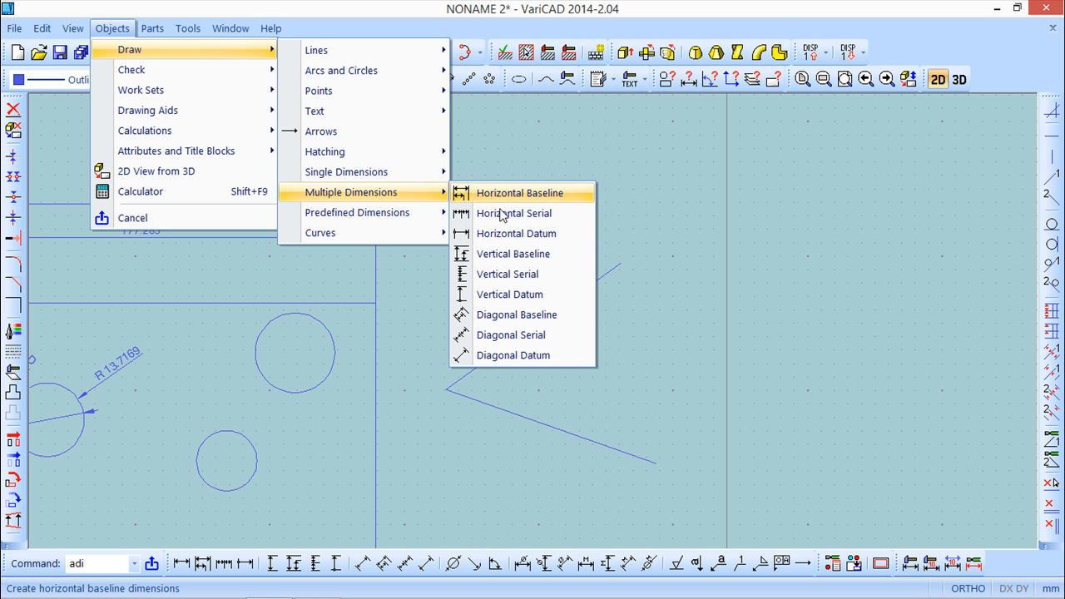
click(500, 197)
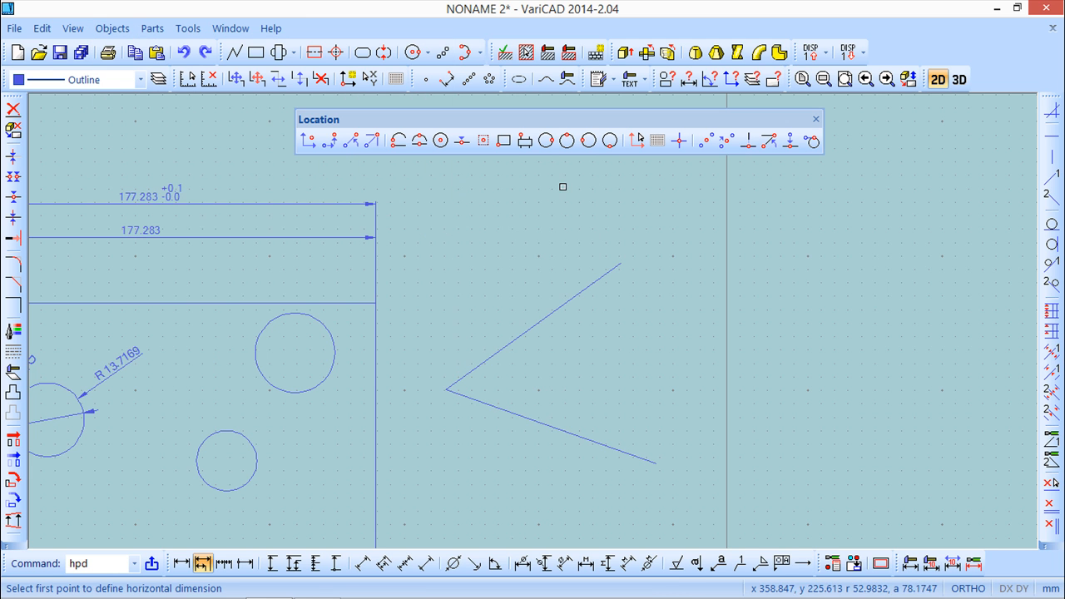
mouse_move(426, 356)
middle_down()
mouse_move(746, 264)
mouse_move(797, 316)
mouse_move(816, 264)
middle_up()
click(816, 121)
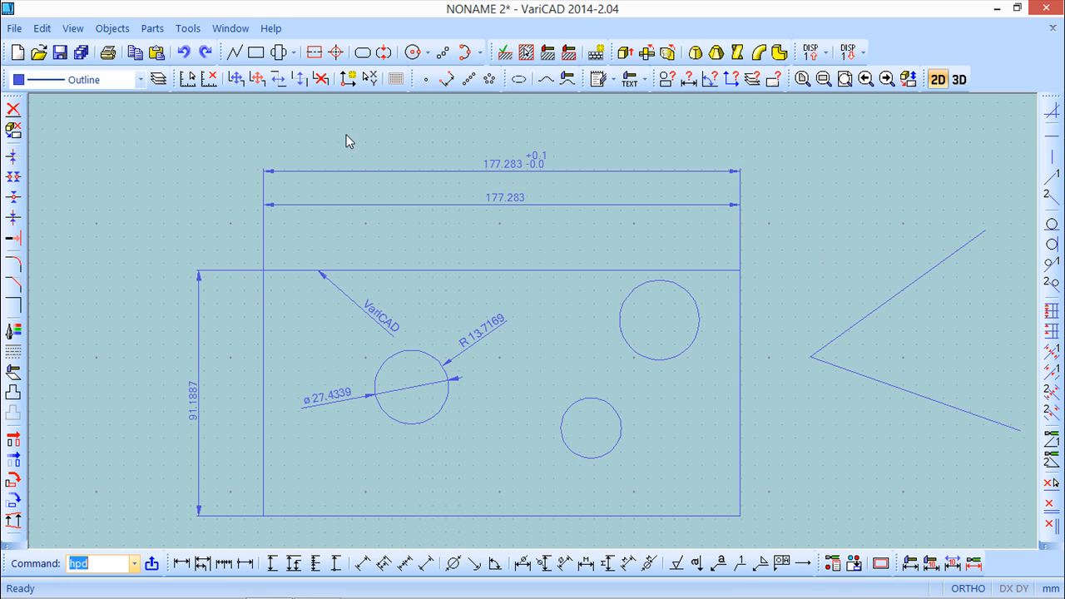
Delete the two V lines beside the rectangle.
click(13, 109)
click(870, 380)
key(Return)
Delete the diameter, radius and text-arrow annotations, both horizontal dimensions and the vertical dimension from the rectangle drawing.
click(444, 379)
click(464, 348)
click(381, 320)
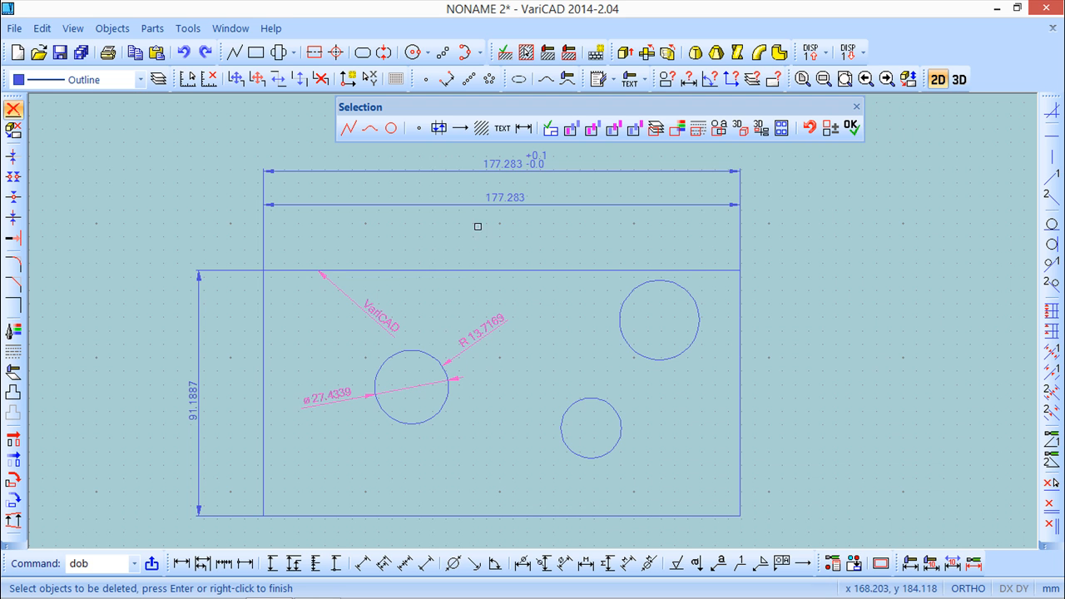
click(514, 175)
key(Return)
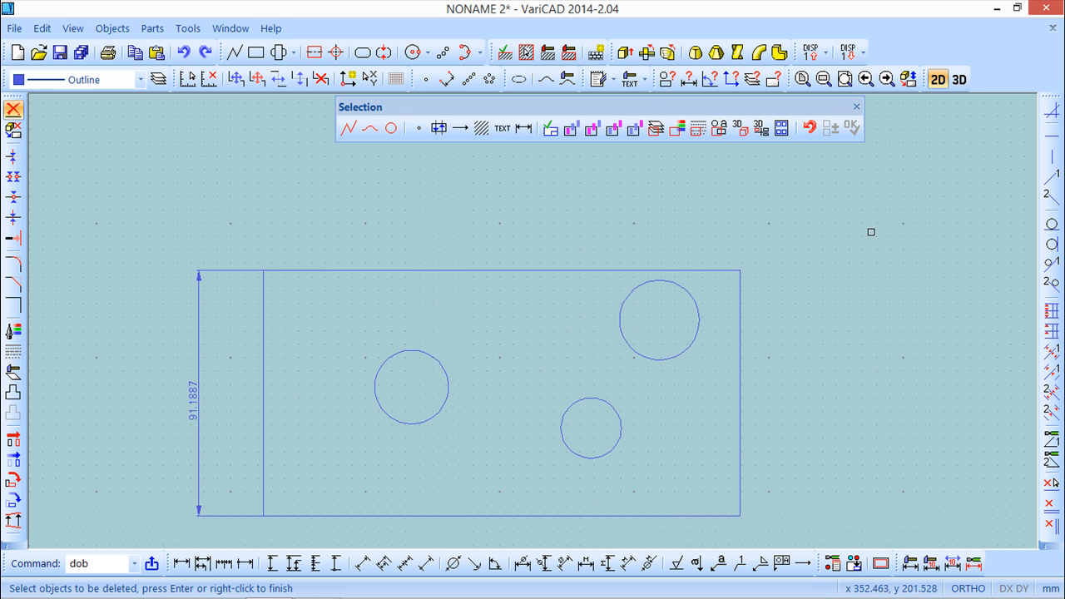
click(192, 399)
key(Return)
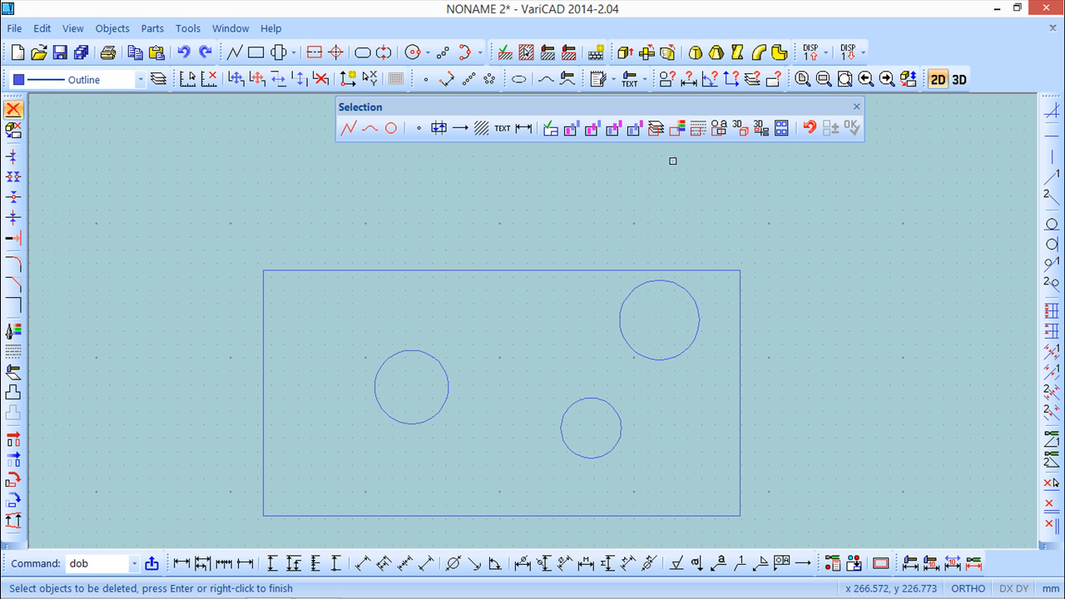
click(851, 127)
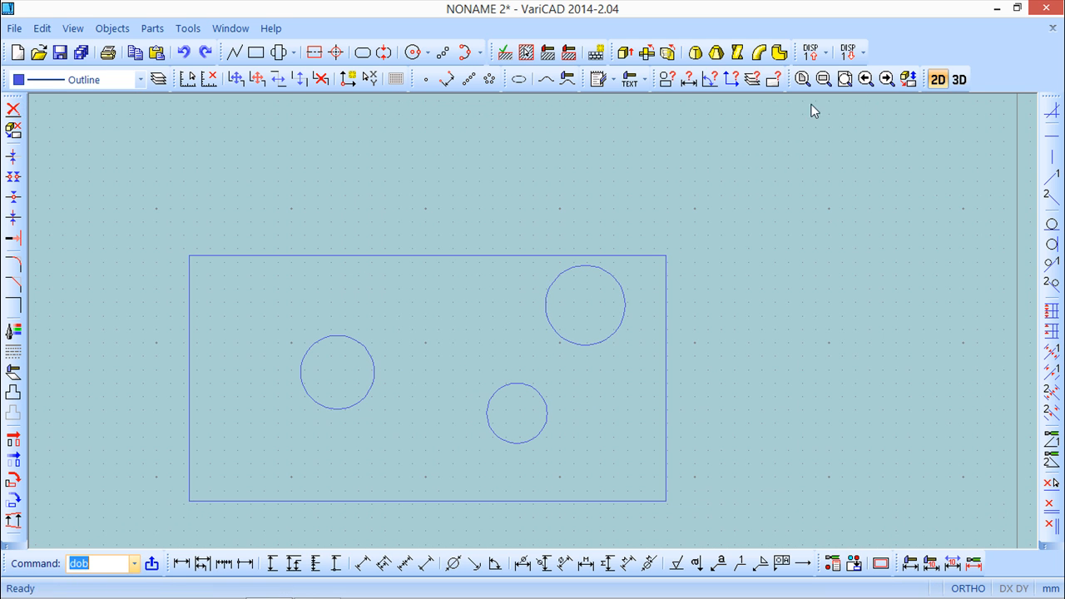
Start a horizontal baseline dimension at the rectangle's upper-left corner and dimension to the leftmost circle's centre, above the rectangle.
click(108, 28)
mouse_move(124, 51)
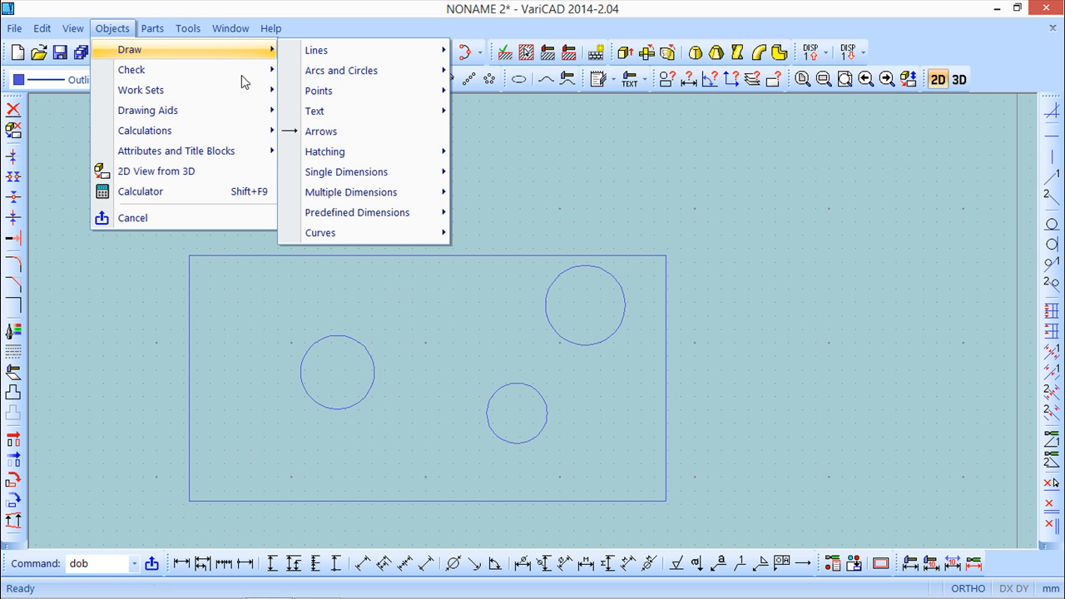
mouse_move(320, 199)
click(458, 195)
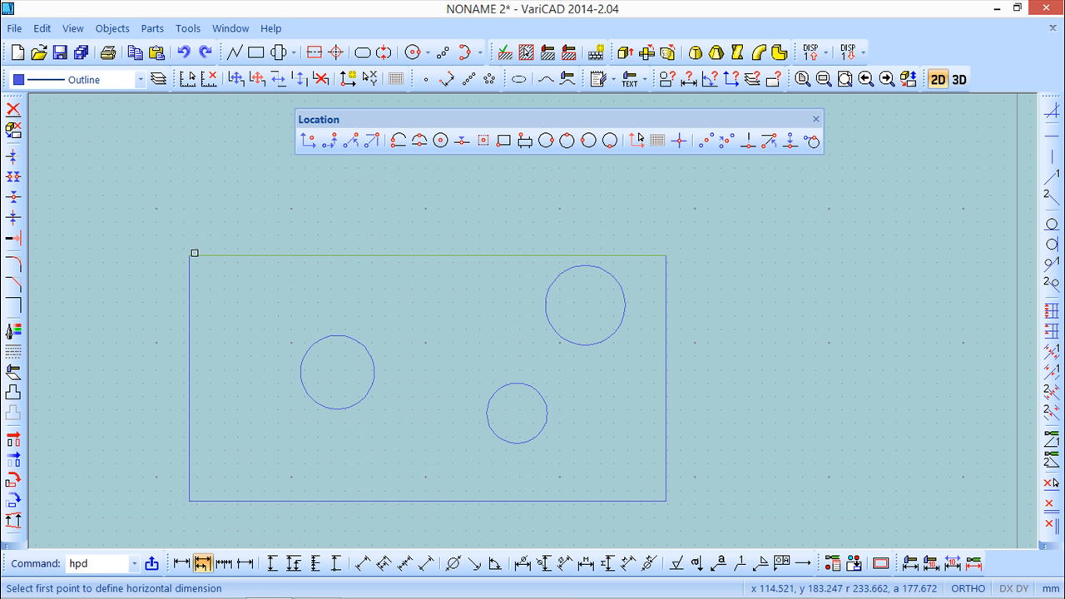
click(189, 254)
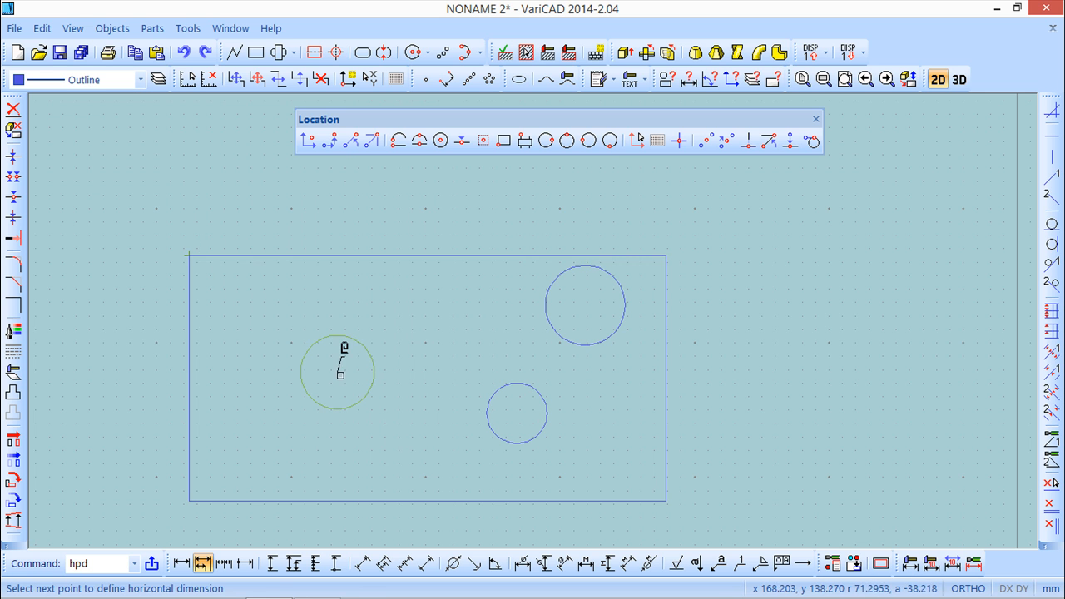
click(336, 371)
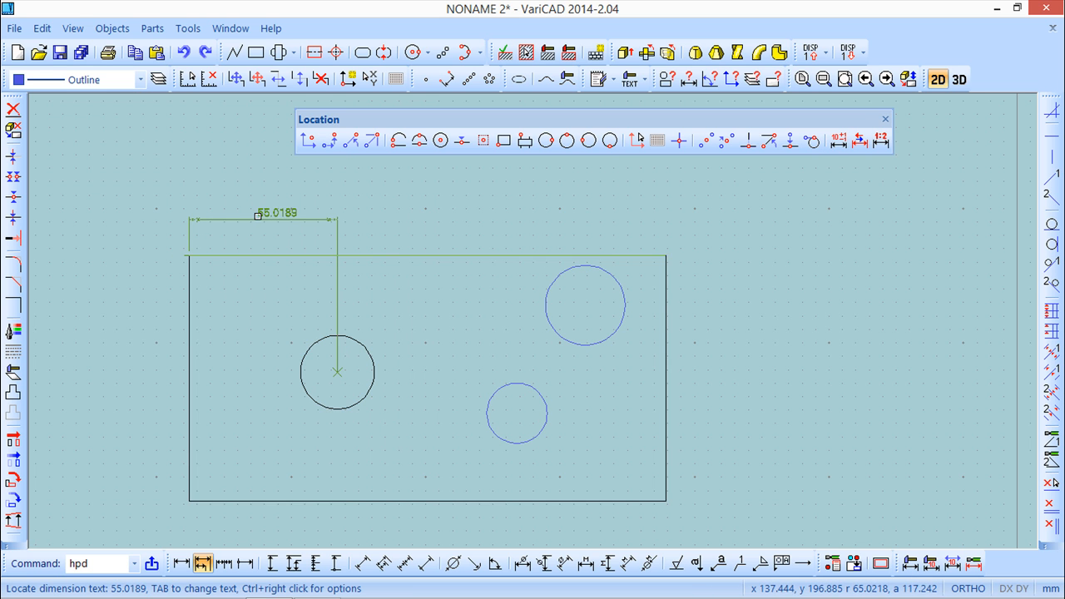
click(251, 213)
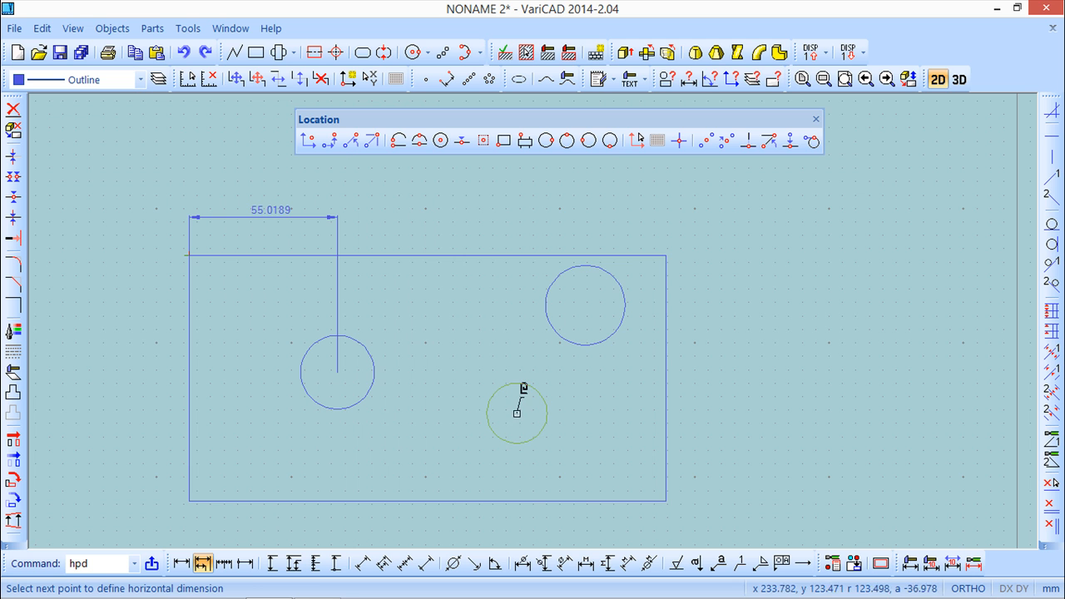
Add baseline dimensions from the same corner to the other two circle centres and the rectangle's upper-right corner, stacked above the first.
click(517, 413)
click(376, 240)
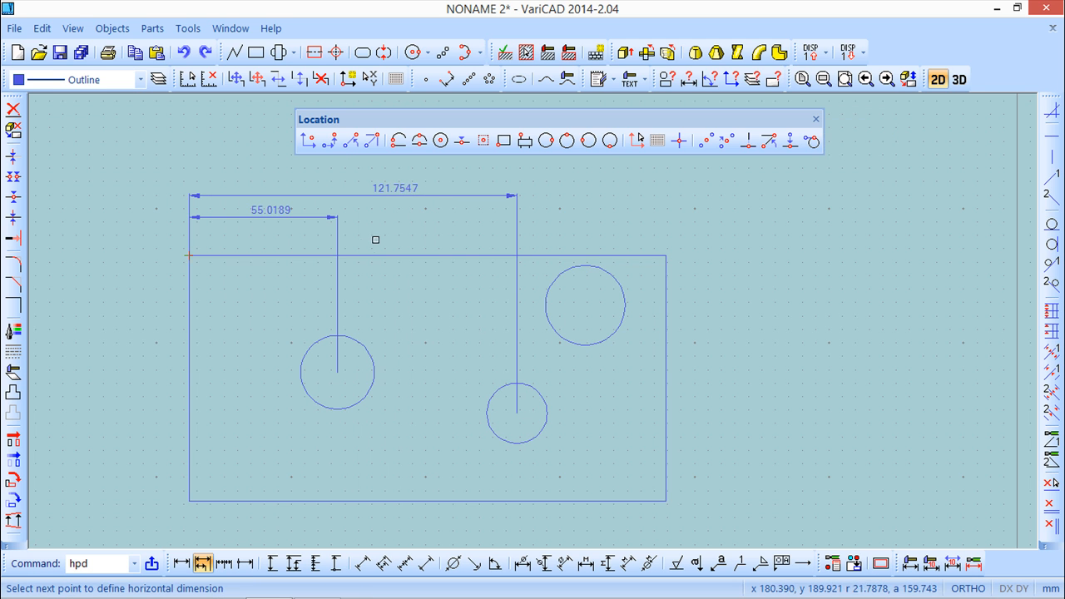
click(585, 304)
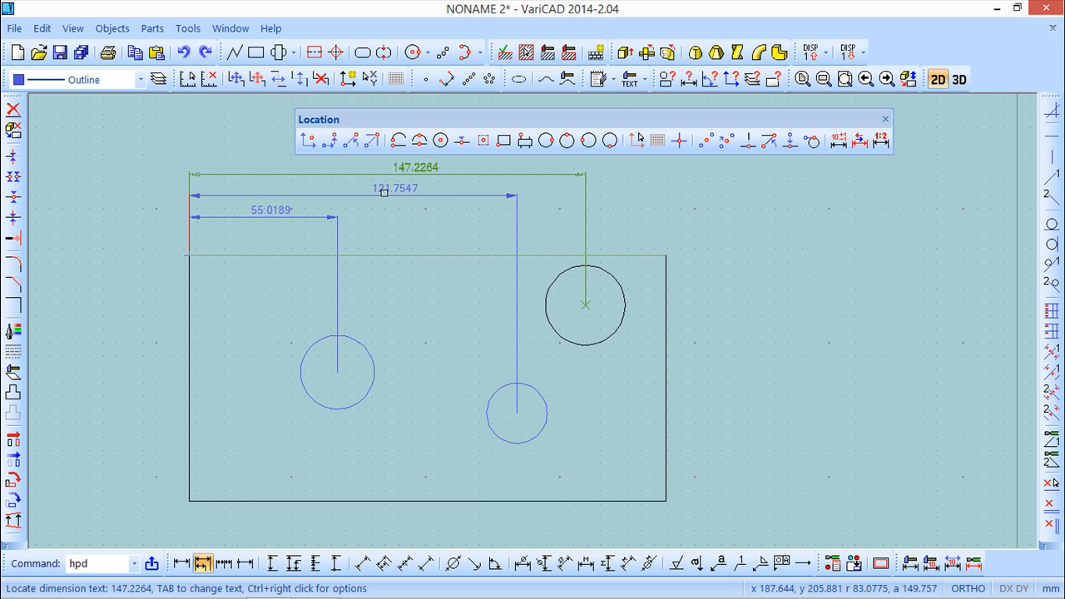
click(333, 192)
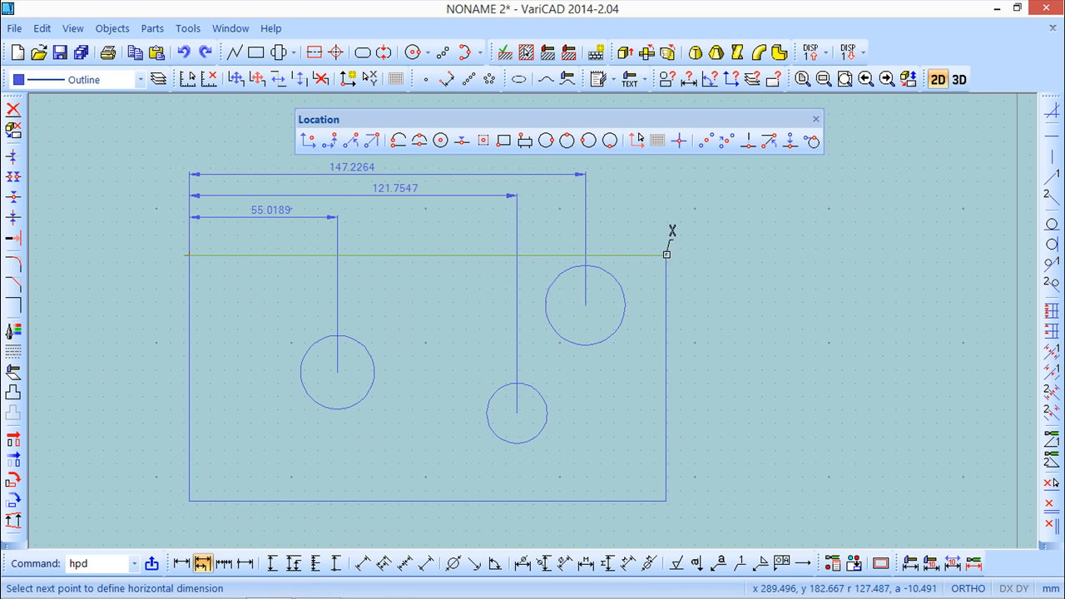
click(667, 255)
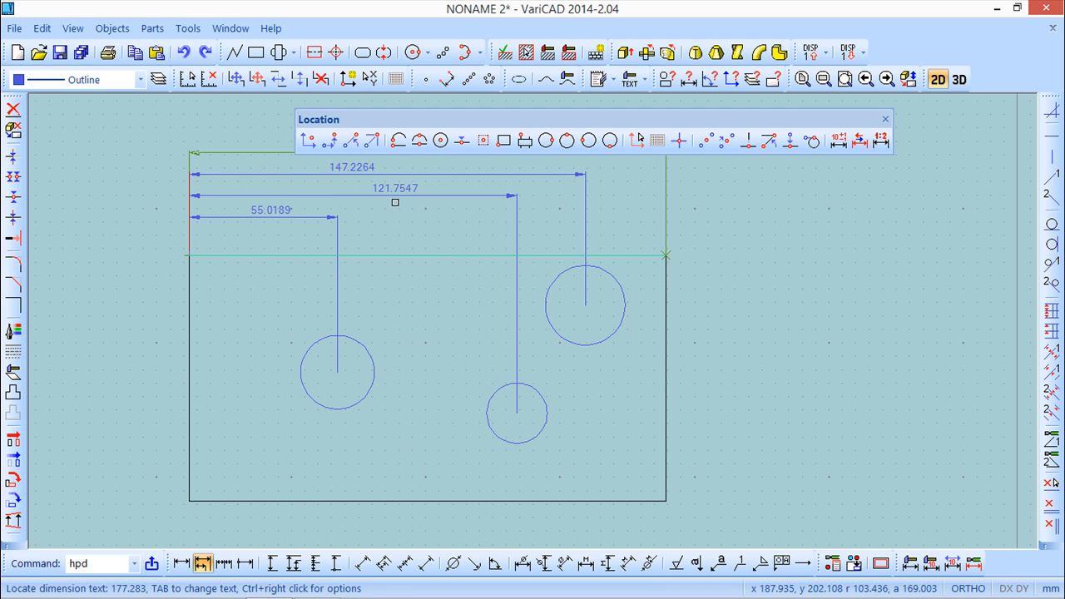
click(403, 211)
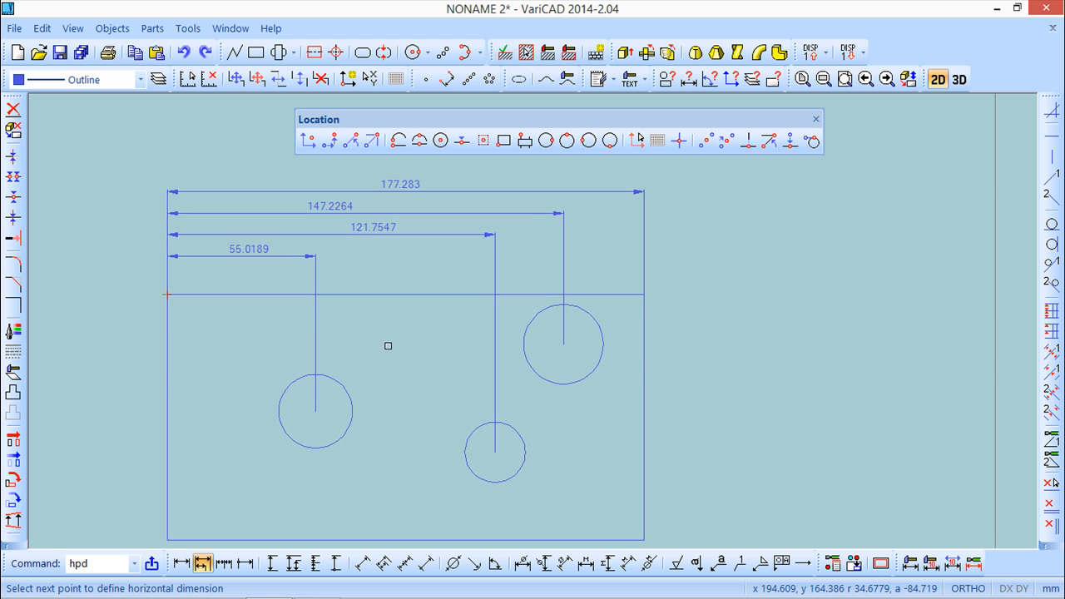
scroll(400, 413, down, 1)
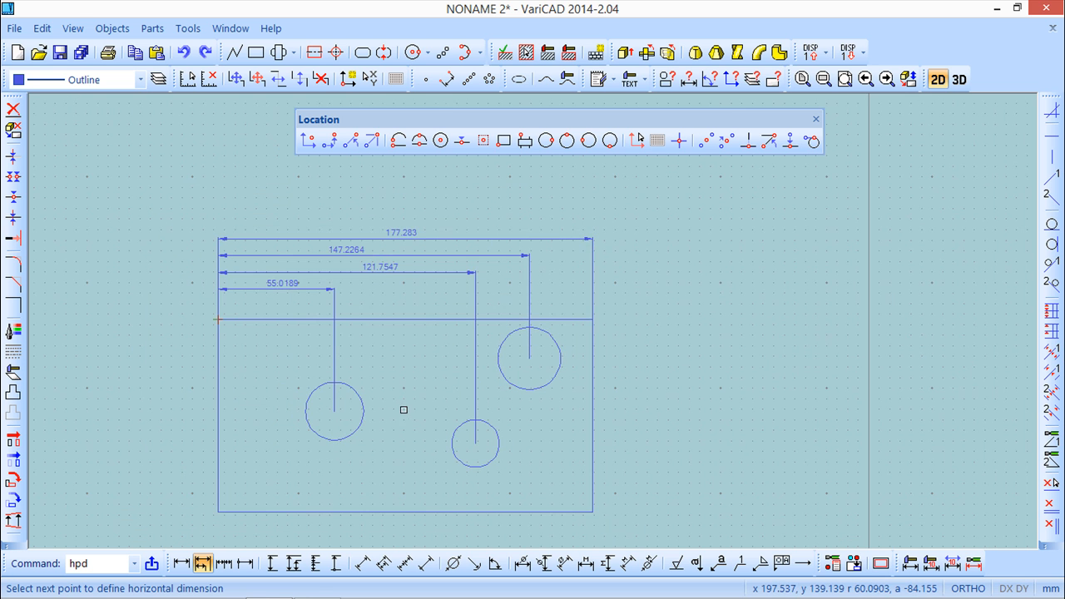
middle_drag(404, 410, 467, 389)
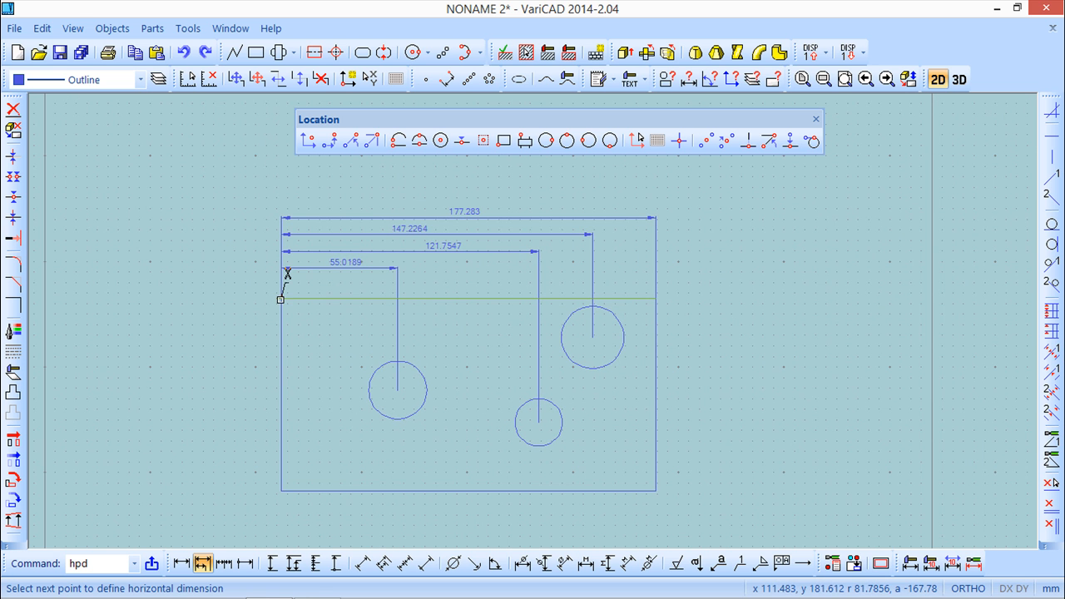
scroll(281, 299, up, 1)
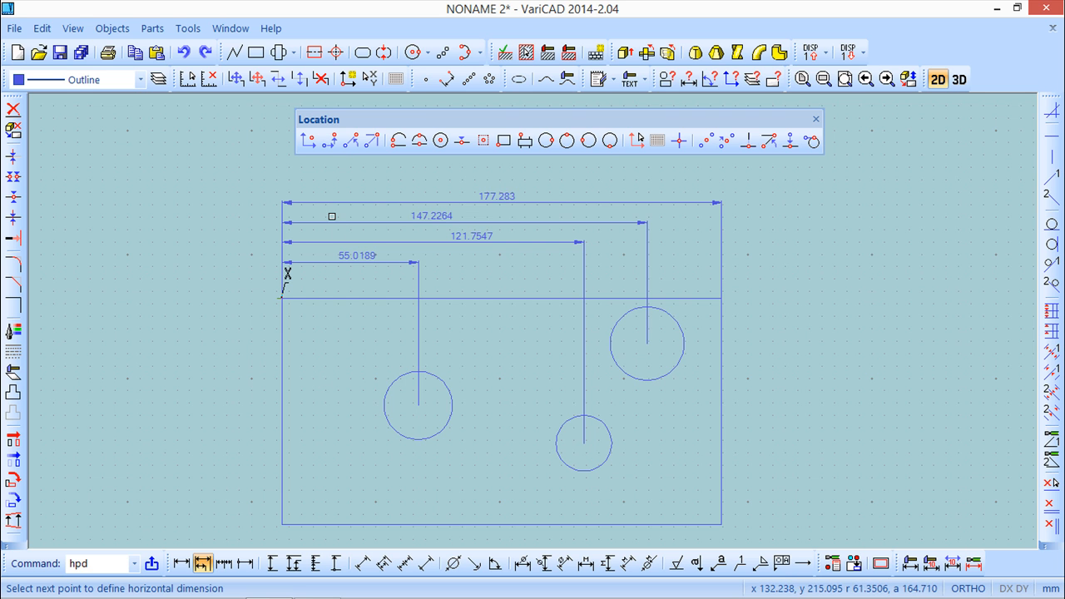
click(815, 119)
Delete the four stacked horizontal baseline dimensions above the rectangle.
key(Delete)
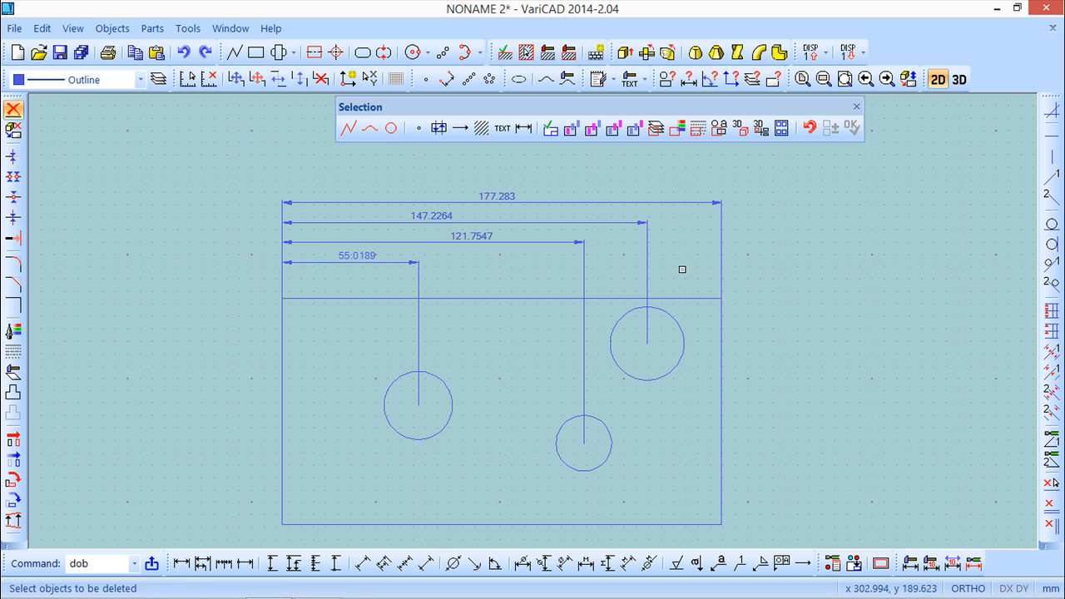
click(221, 162)
click(847, 278)
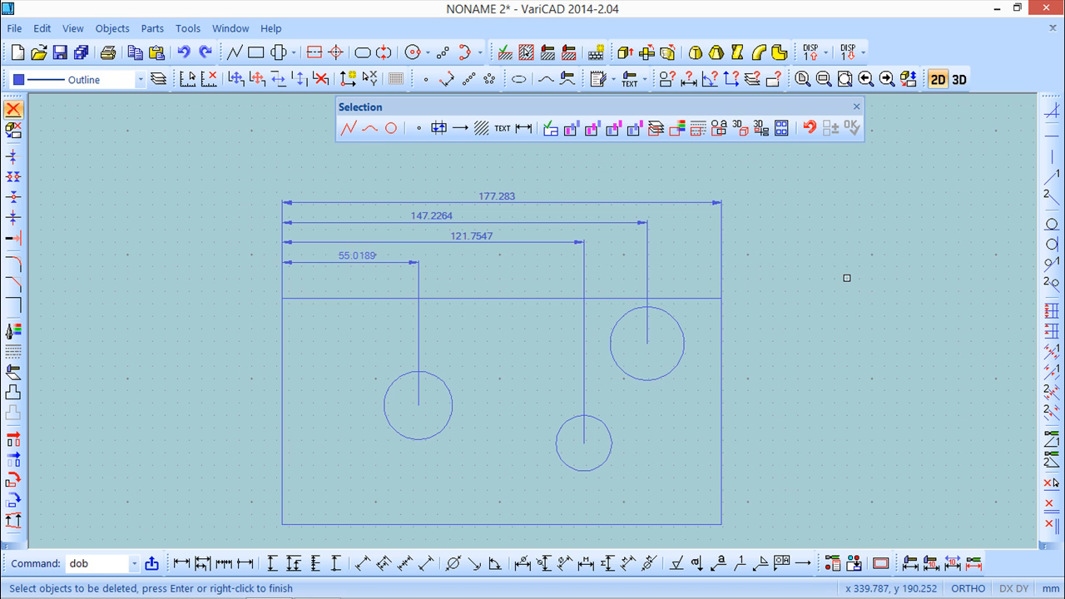
click(784, 284)
click(232, 178)
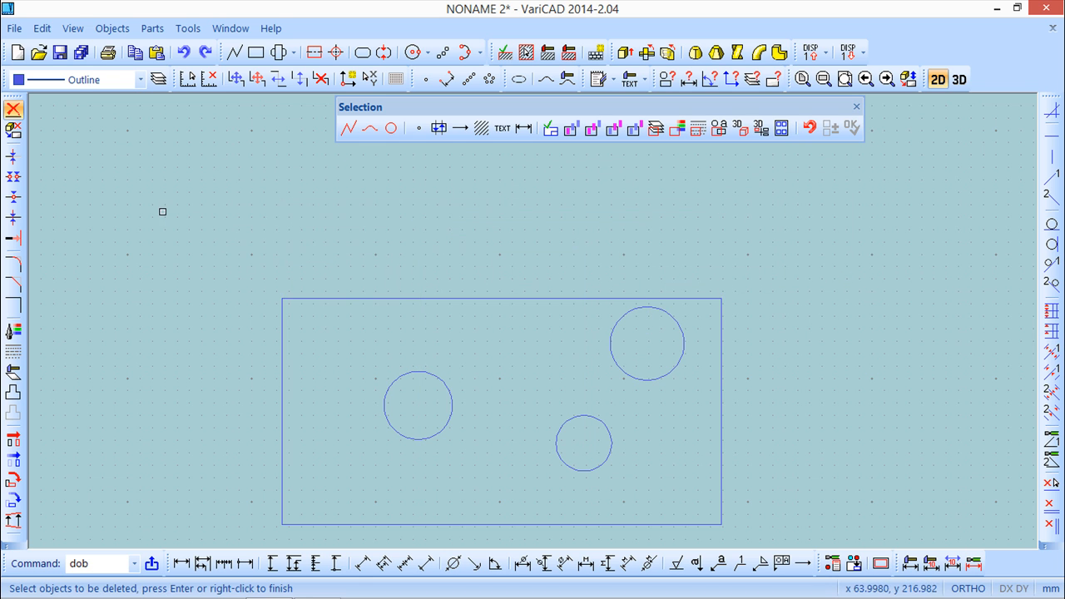
Start a horizontal serial dimension at the rectangle's upper-left corner and dimension to the leftmost circle's centre, above the rectangle.
click(113, 28)
mouse_move(134, 53)
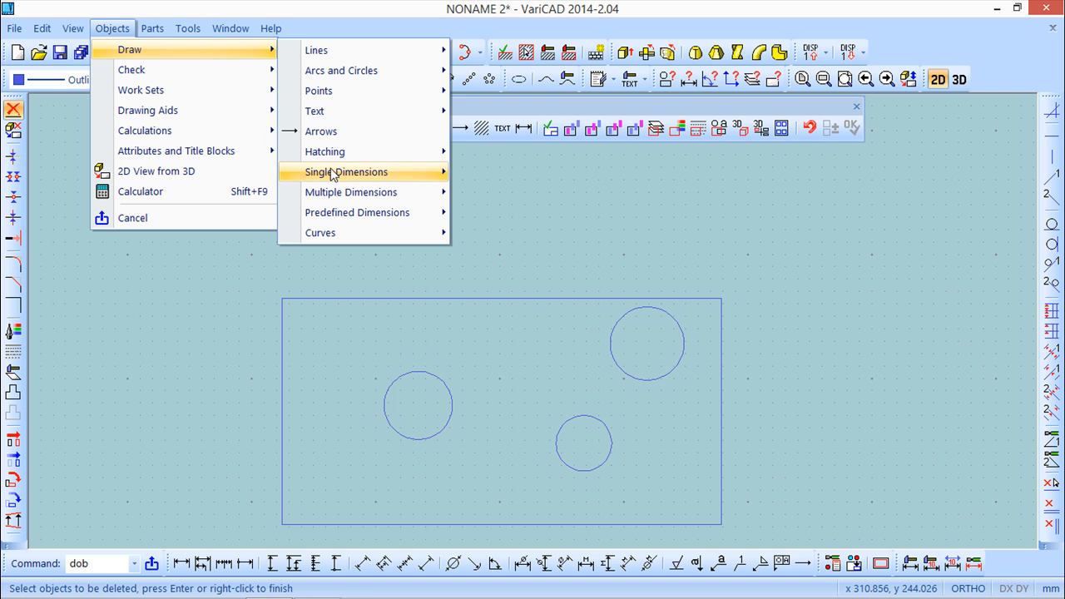
mouse_move(332, 199)
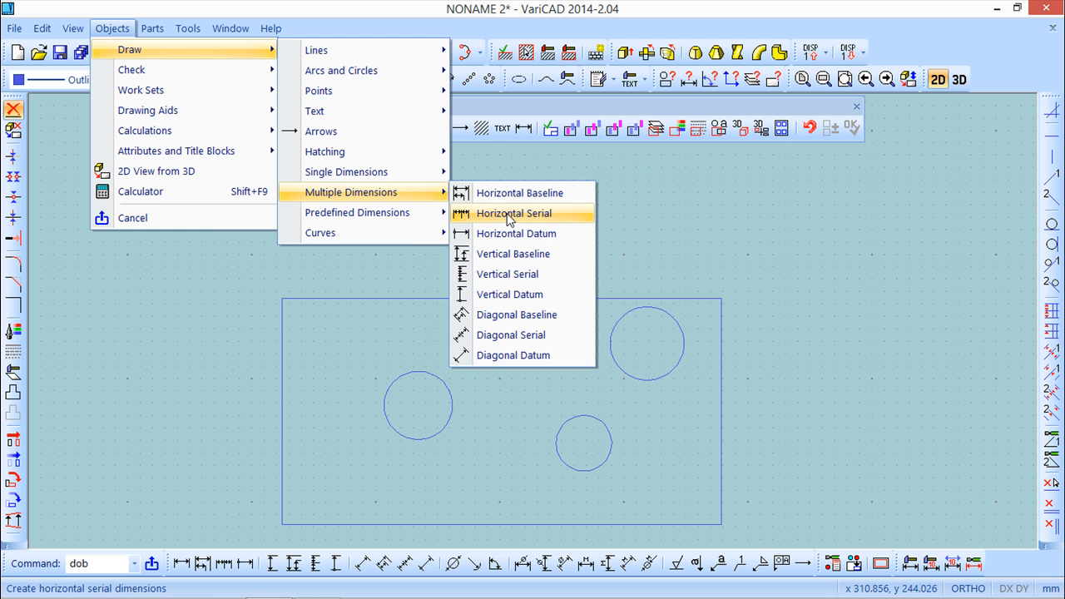
click(509, 214)
scroll(368, 279, up, 2)
click(271, 301)
click(430, 427)
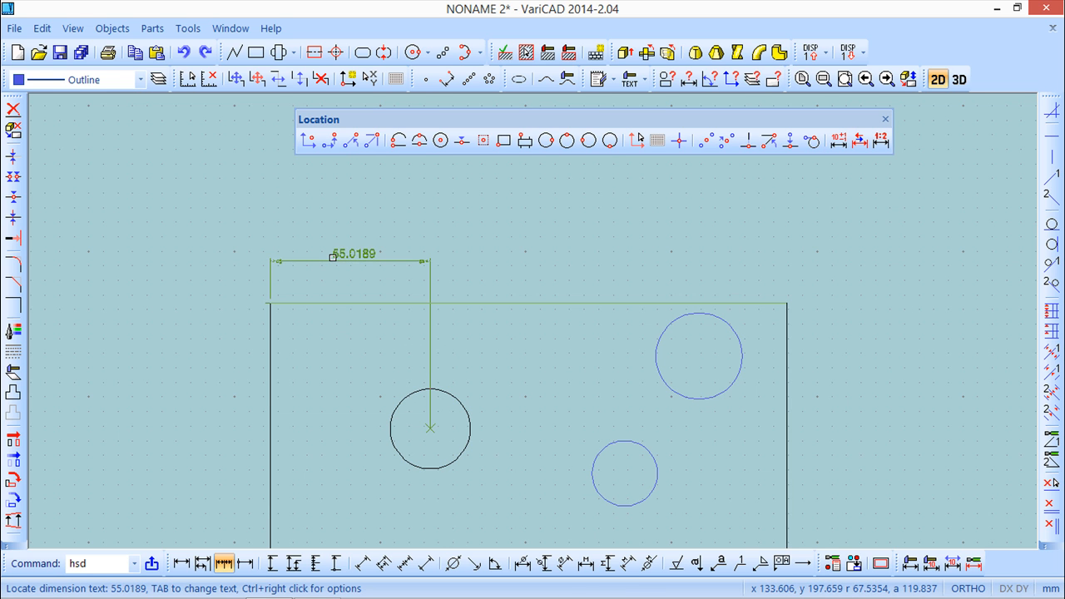
click(333, 256)
Continue the serial dimension chain through the other two circle centres to the rectangle's upper-right corner.
click(625, 471)
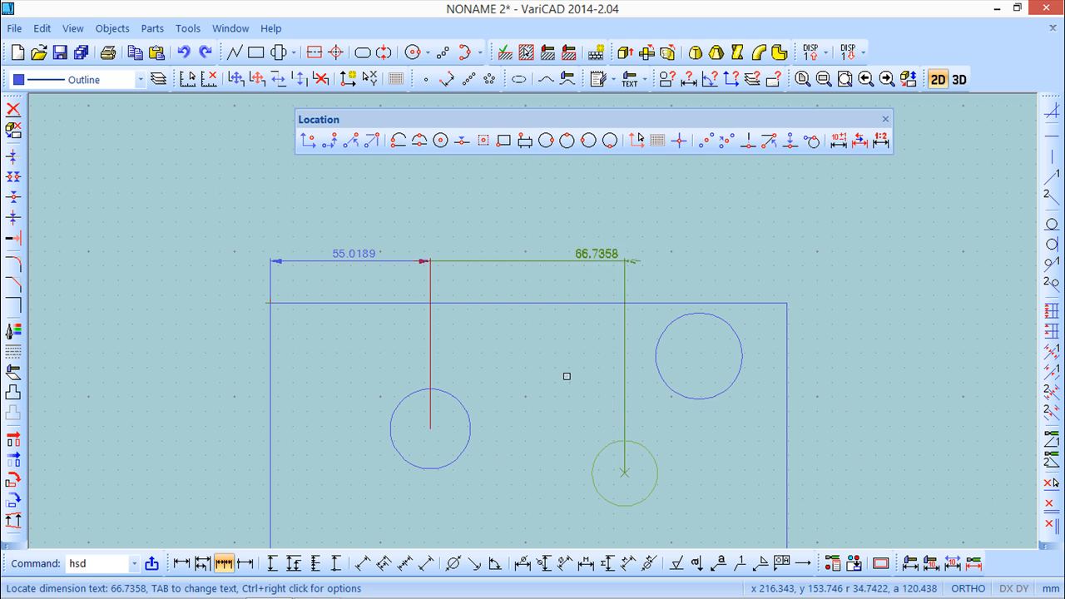
click(508, 335)
click(688, 333)
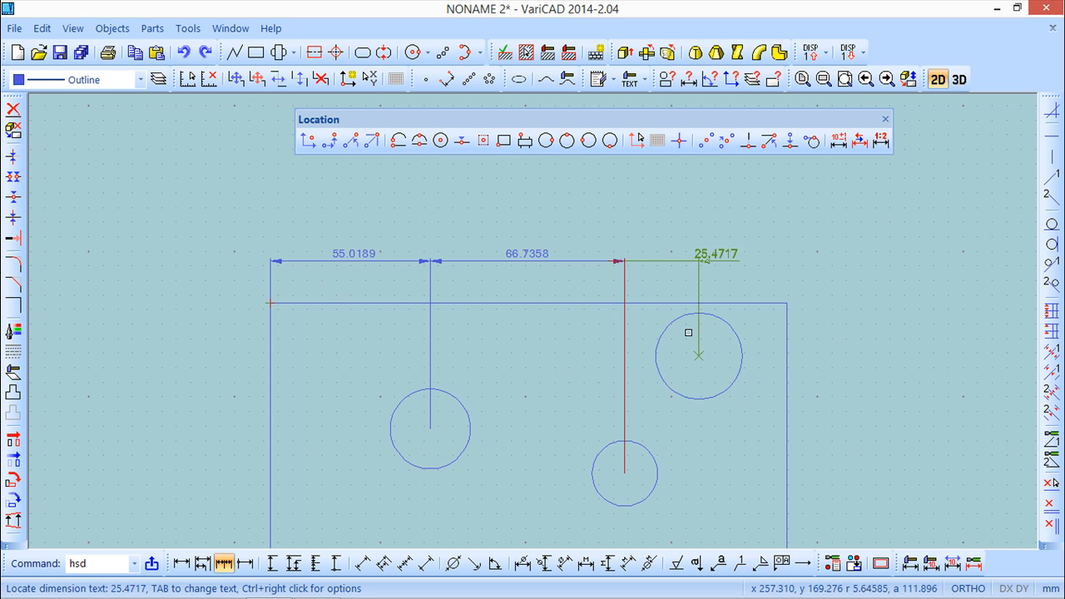
click(637, 291)
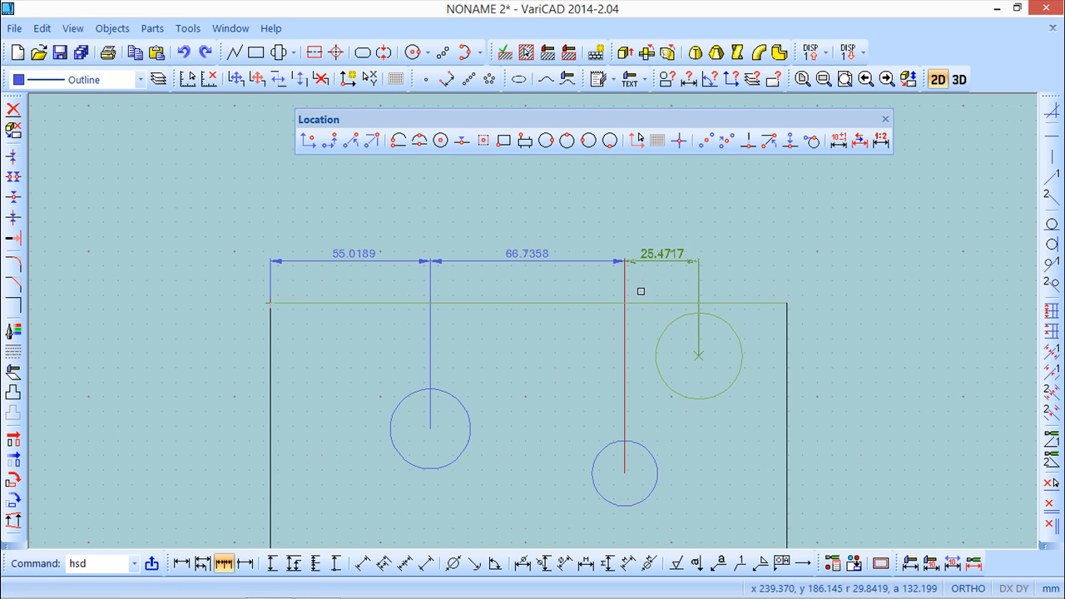
click(787, 301)
click(727, 291)
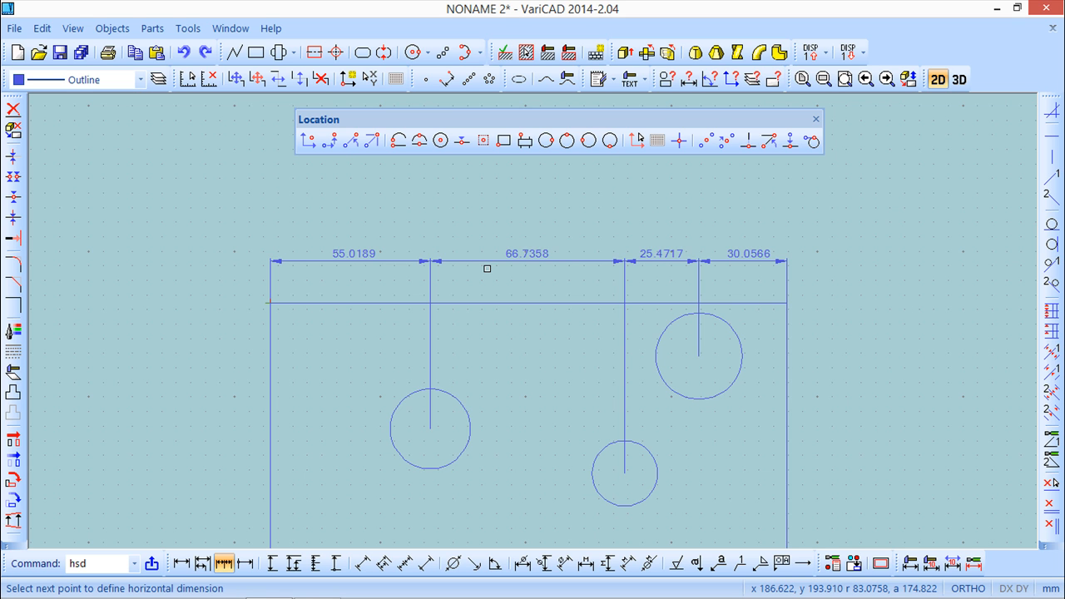
Delete the four chained horizontal serial dimensions above the rectangle.
click(12, 109)
click(831, 285)
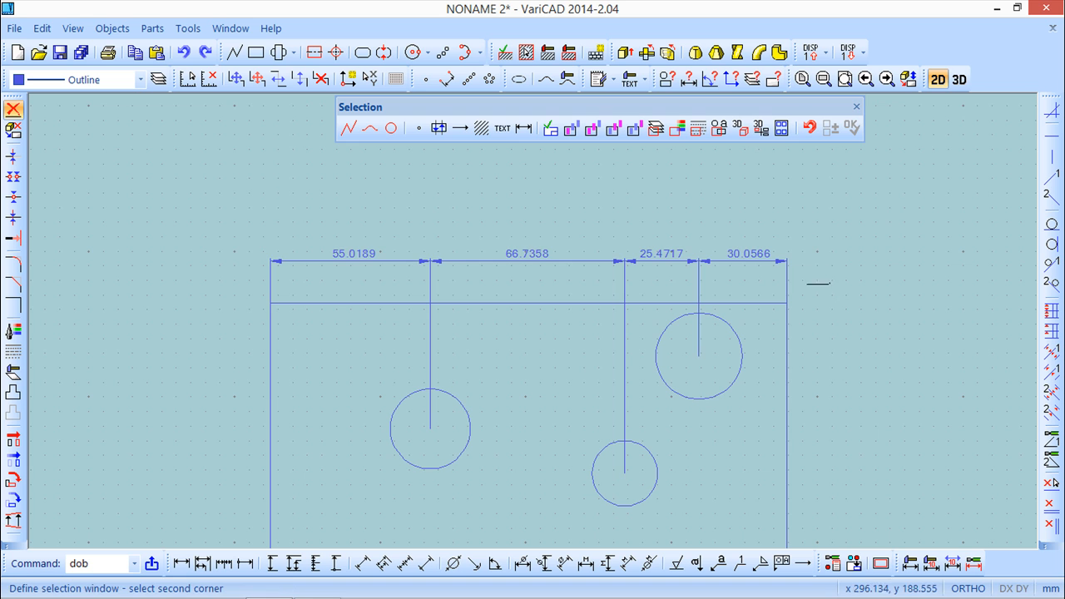
click(180, 221)
key(Return)
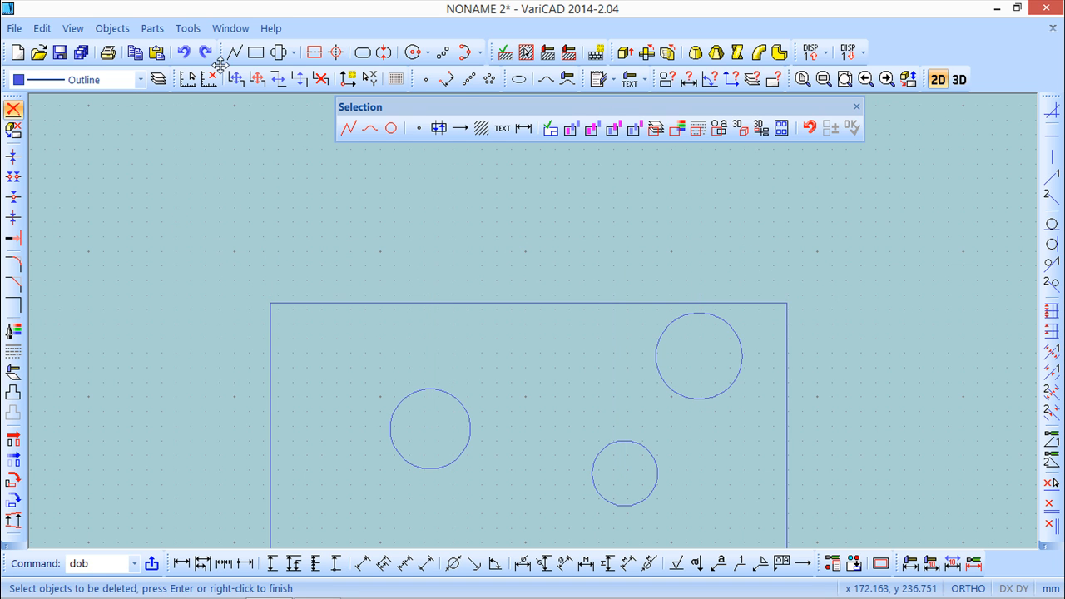
Start a horizontal datum dimension at the rectangle's upper-left corner and dimension to the leftmost circle's centre, above the rectangle.
click(108, 30)
mouse_move(117, 50)
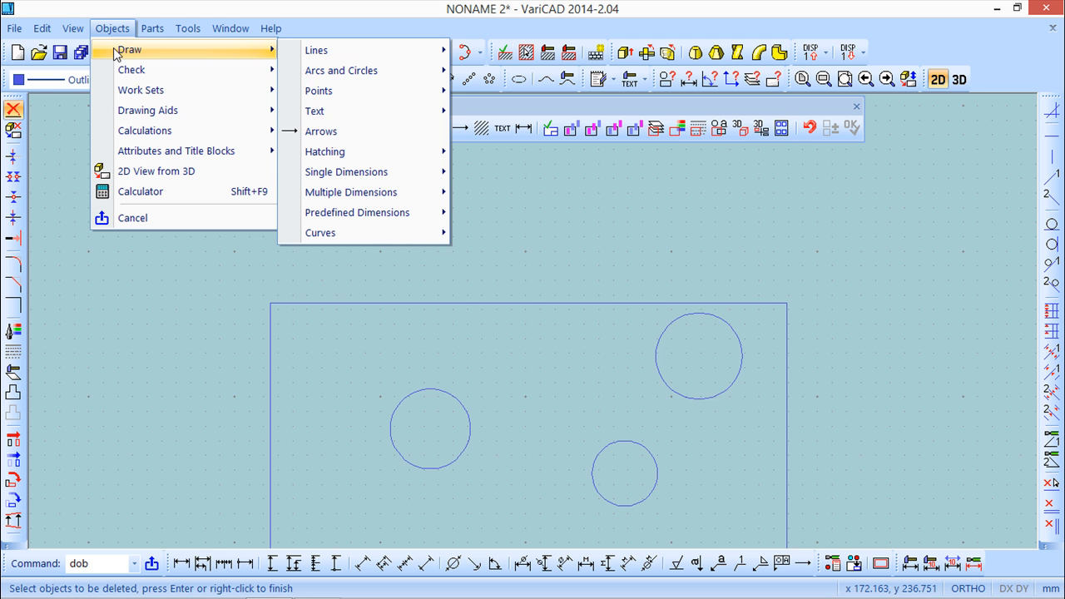
mouse_move(342, 198)
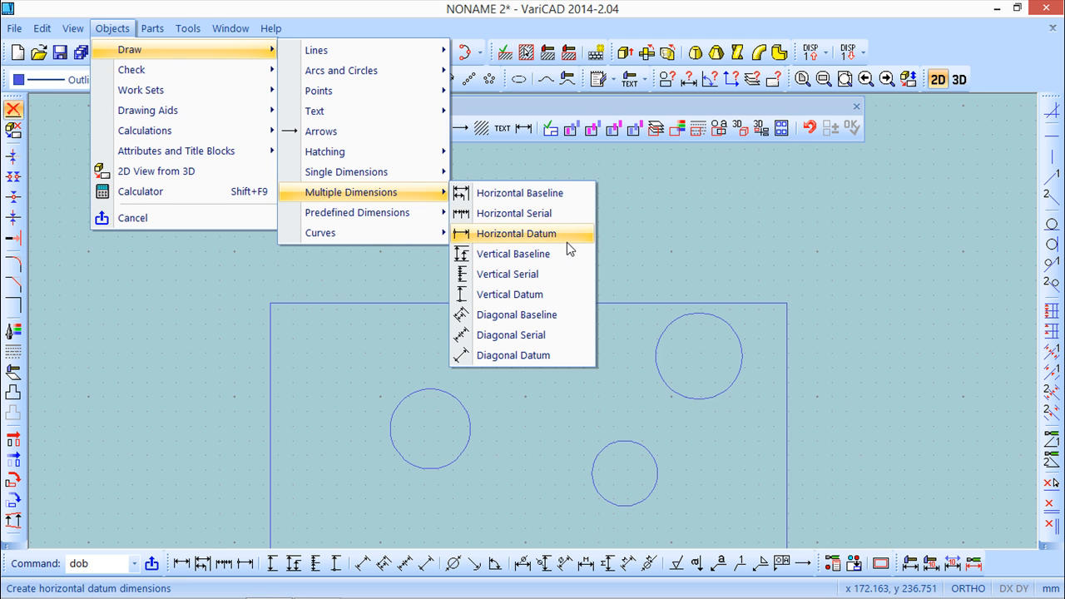
click(563, 239)
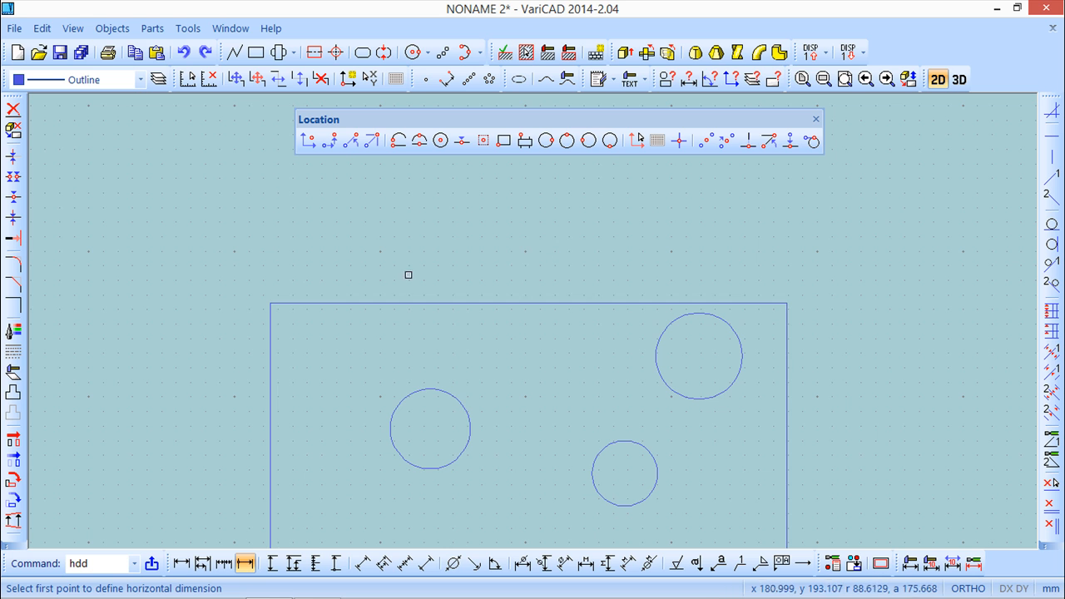
click(269, 301)
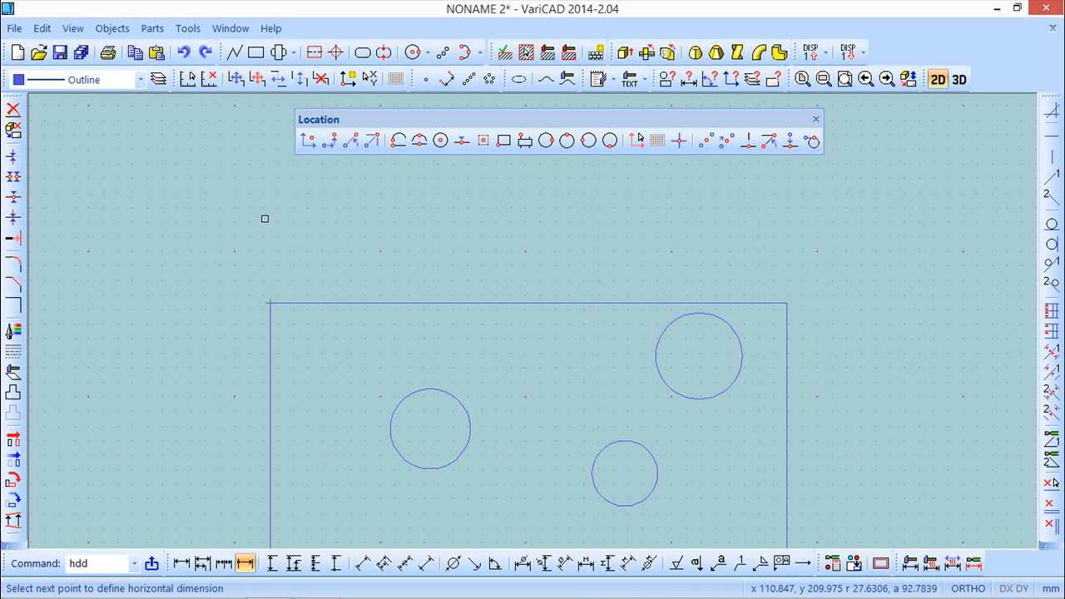
click(271, 301)
click(257, 327)
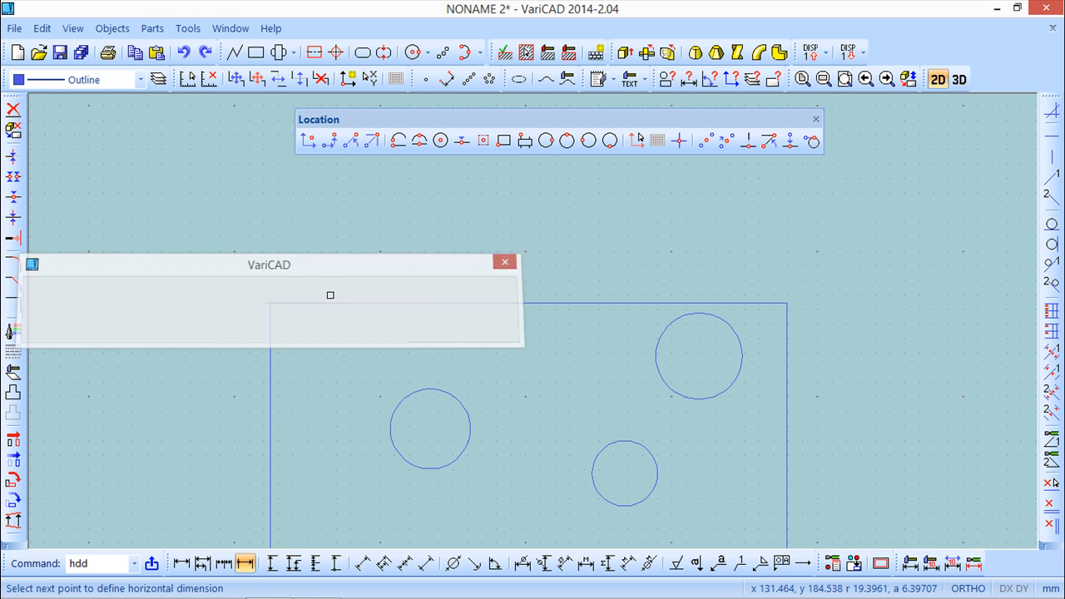
click(430, 429)
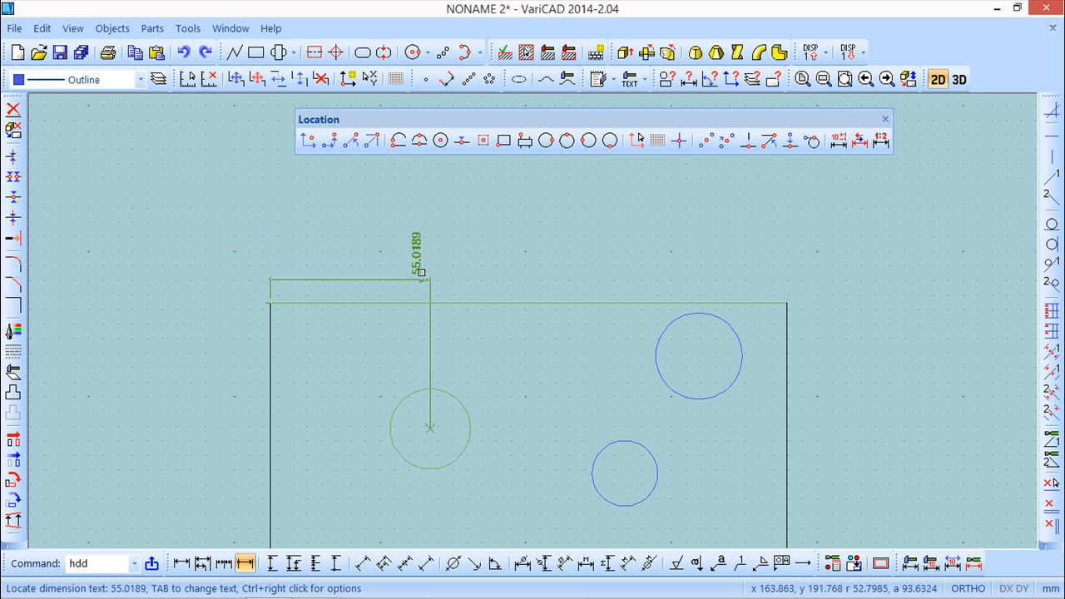
click(369, 249)
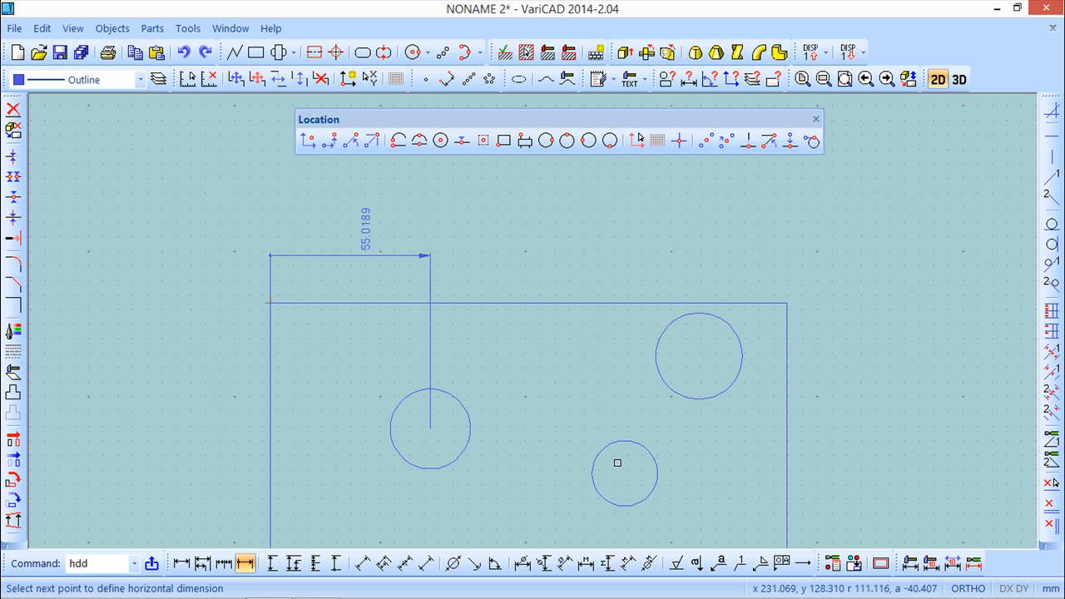
Add datum dimensions from the same corner to the other two circle centres and the rectangle's upper-right corner.
click(625, 475)
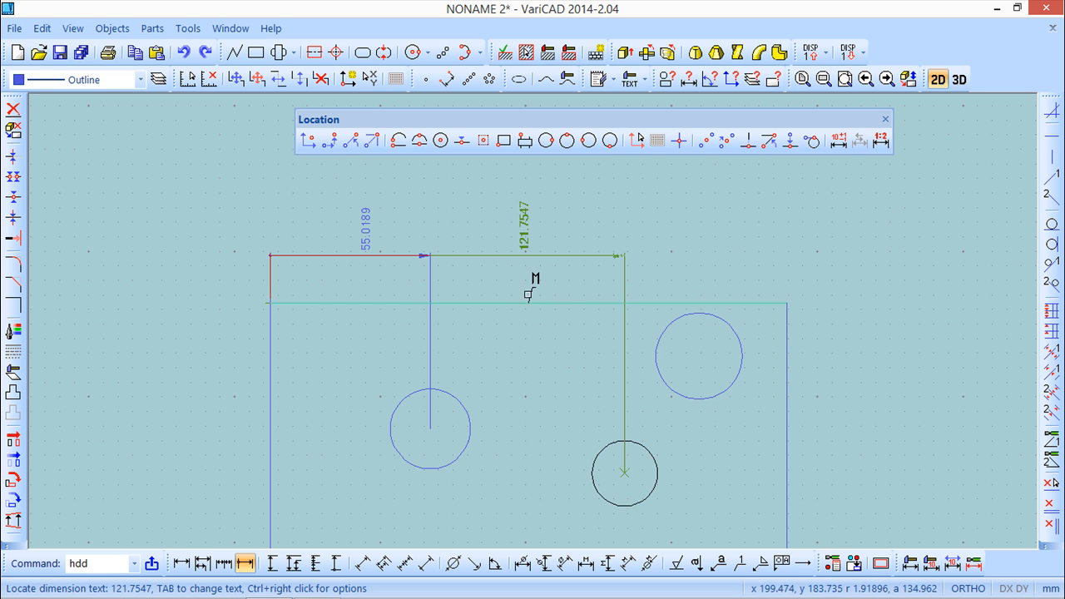
click(525, 280)
click(699, 355)
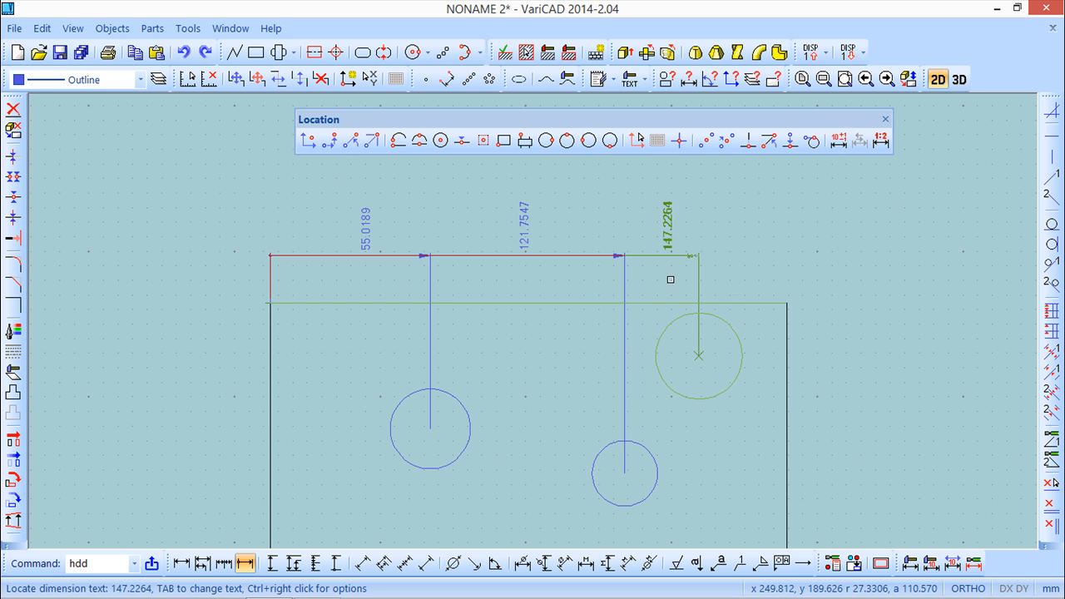
click(666, 276)
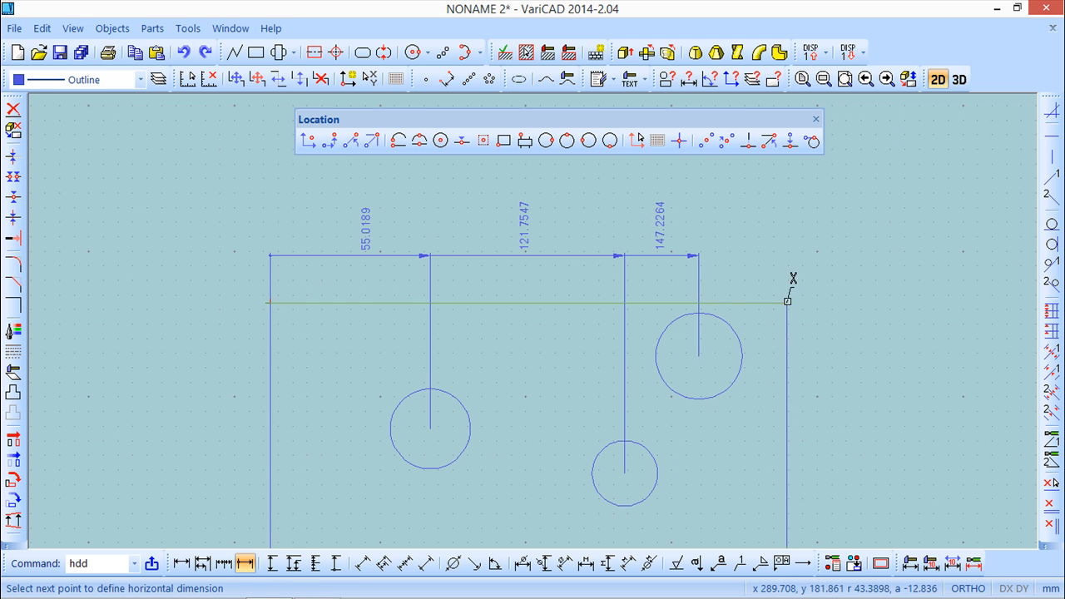
click(788, 300)
click(738, 281)
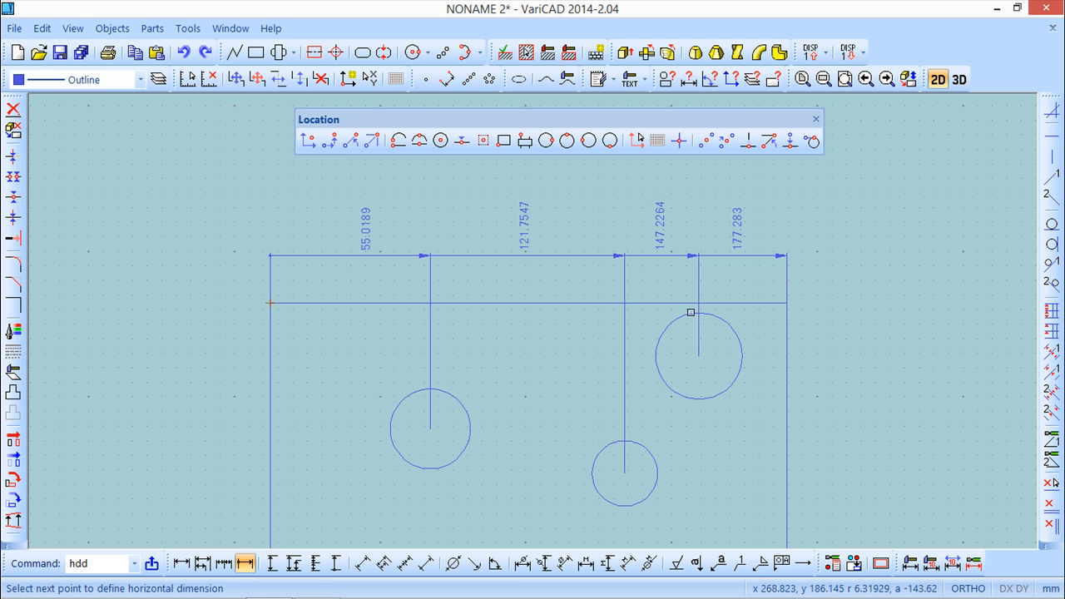
Examine the origin marker and arrowheads of the horizontal datum dimensions up close.
scroll(489, 360, up, 1)
middle_drag(509, 363, 481, 447)
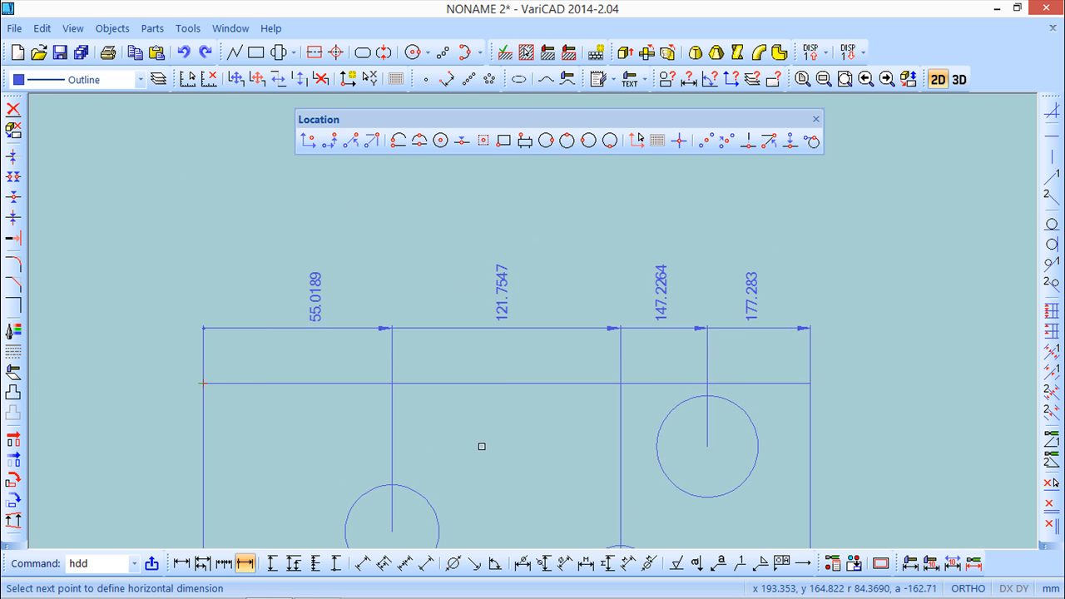
scroll(223, 346, up, 6)
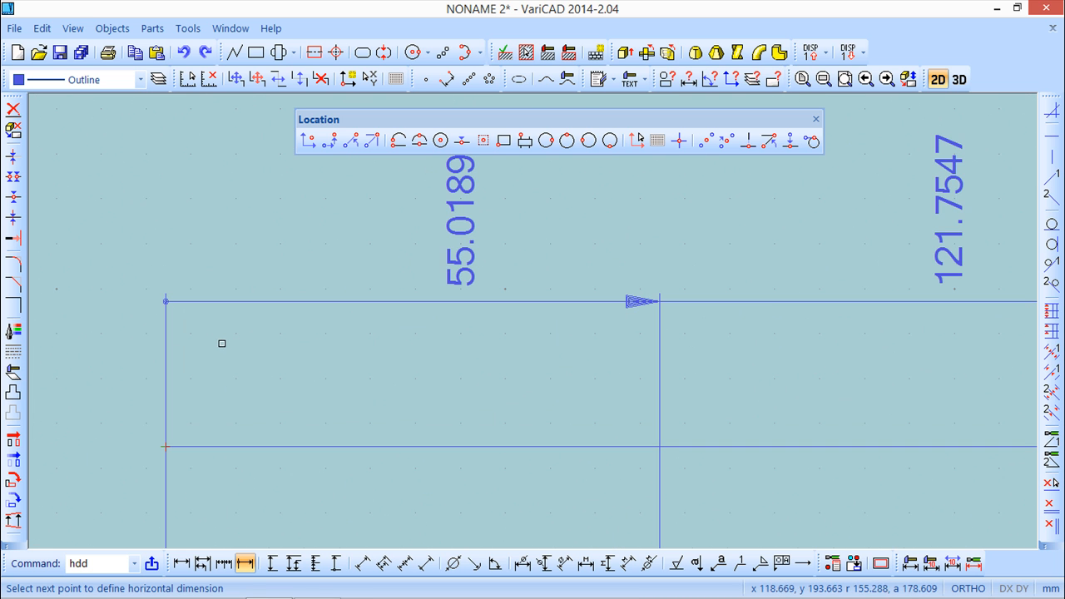
scroll(359, 405, down, 6)
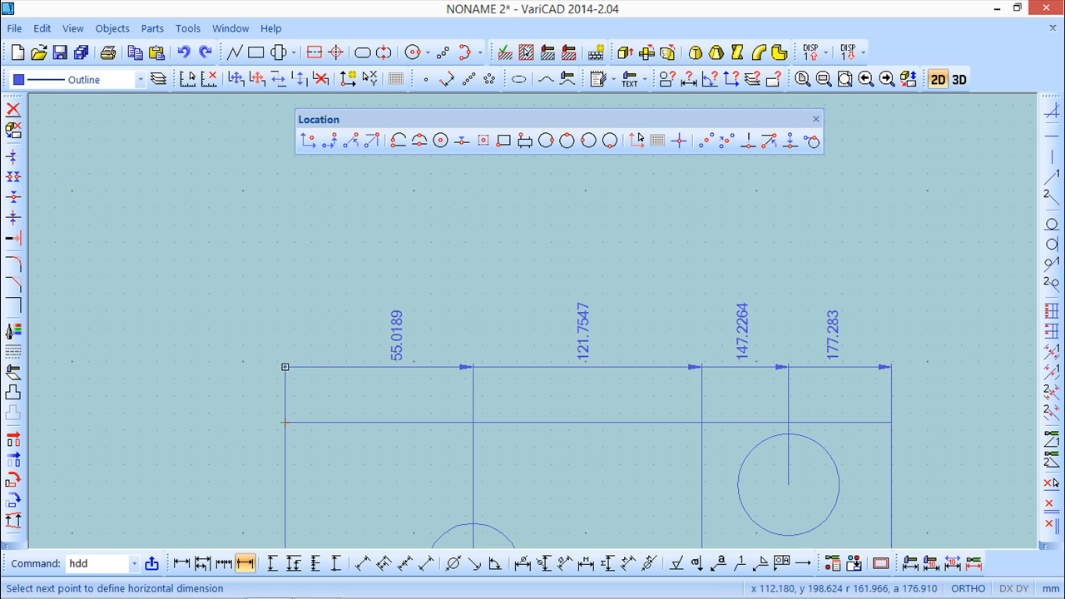
middle_drag(364, 407, 292, 394)
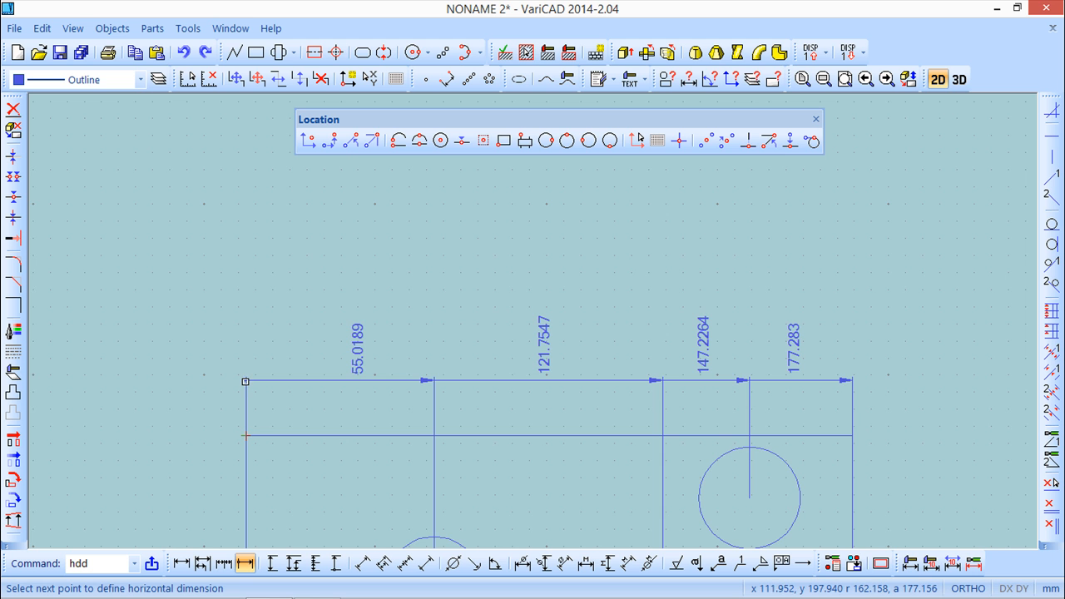
scroll(482, 390, down, 2)
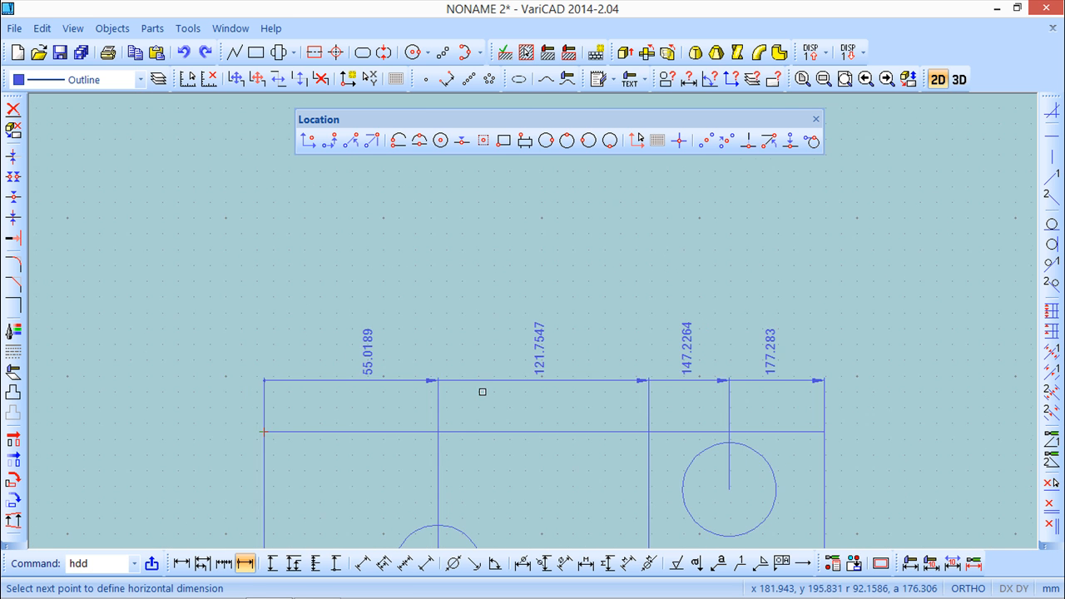
middle_drag(515, 409, 463, 355)
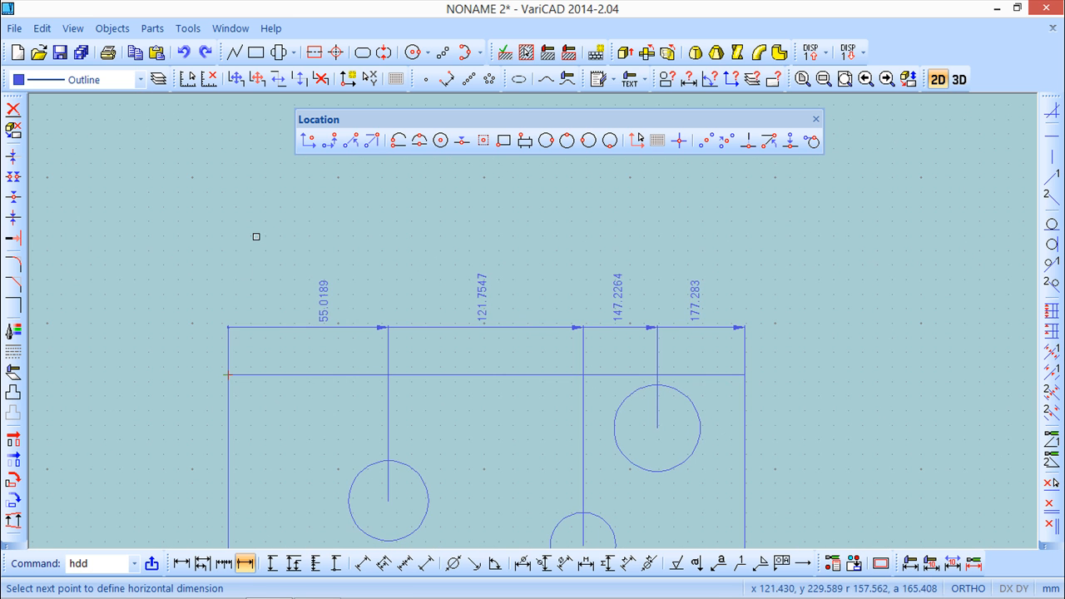
Delete the four horizontal datum dimensions above the rectangle.
click(12, 109)
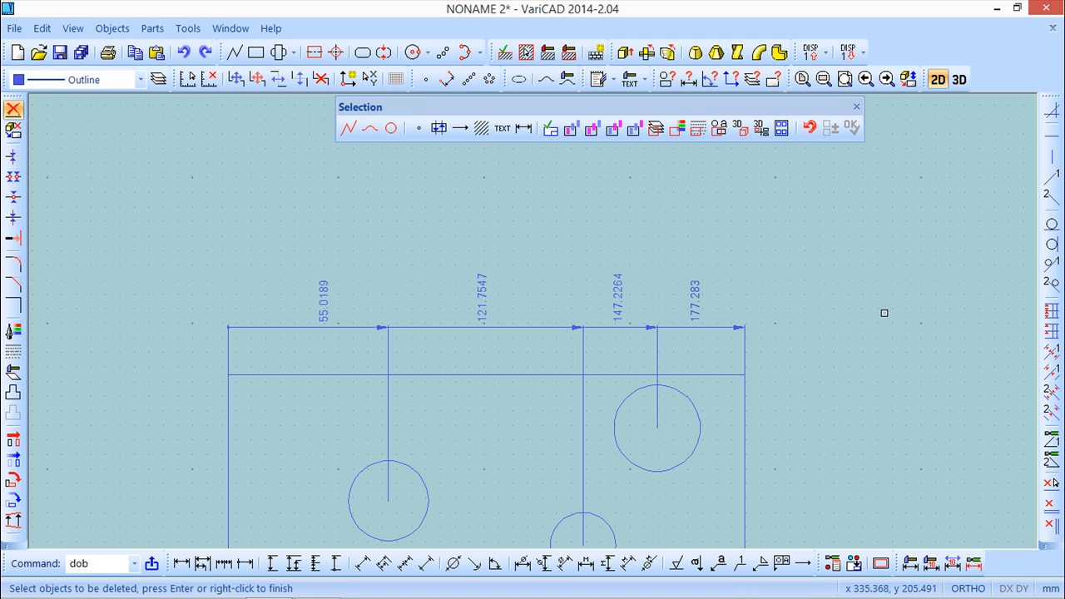
click(777, 346)
click(175, 246)
right_click(382, 236)
middle_drag(547, 301, 574, 194)
mouse_move(557, 332)
middle_down()
mouse_move(558, 288)
mouse_move(549, 316)
mouse_move(533, 315)
middle_up()
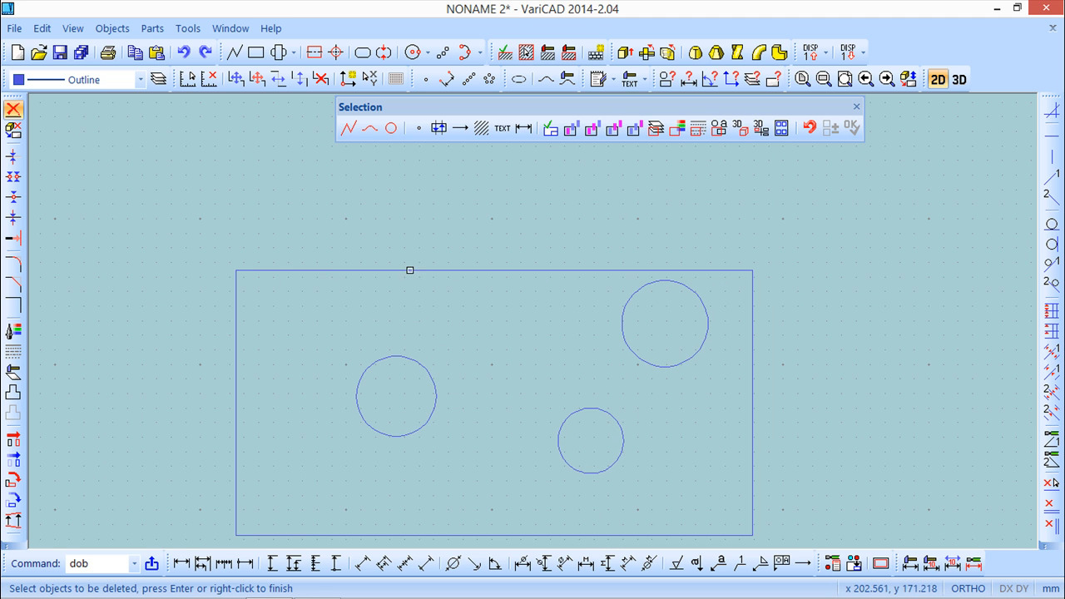
click(112, 31)
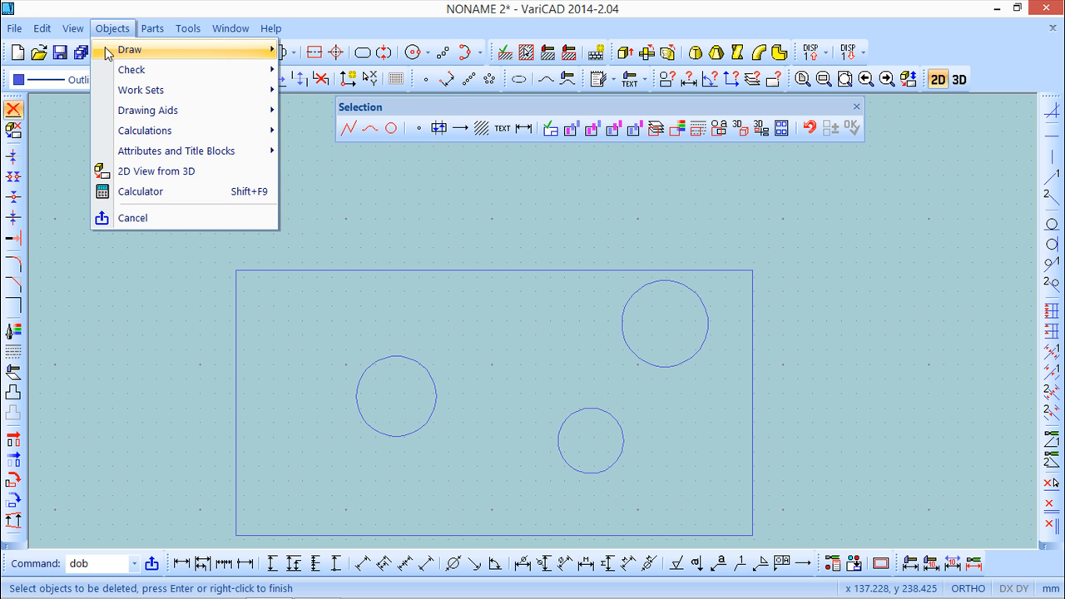
mouse_move(116, 52)
mouse_move(339, 195)
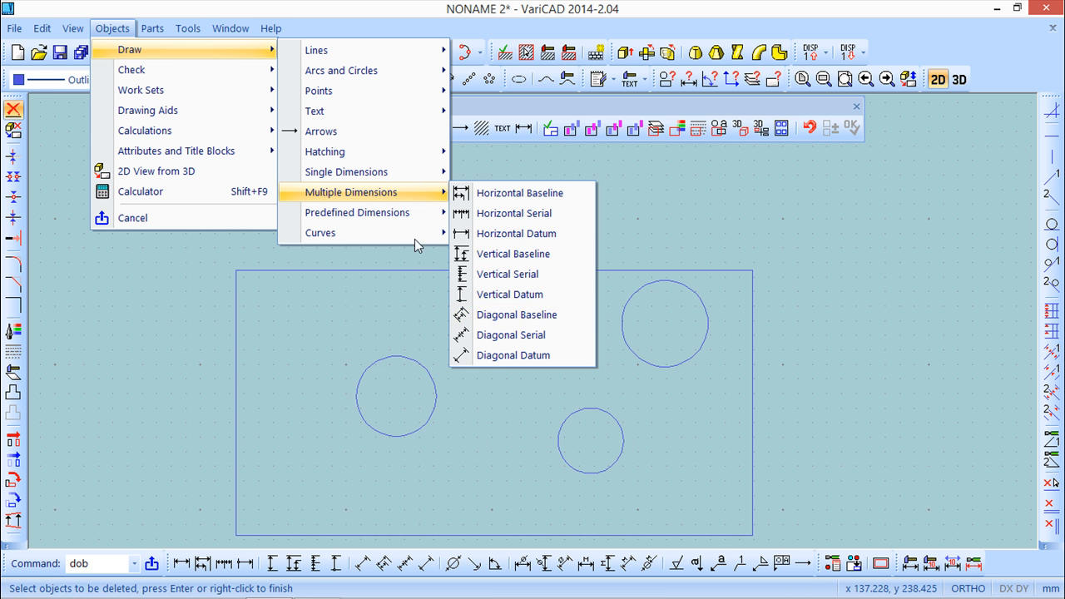
mouse_move(402, 213)
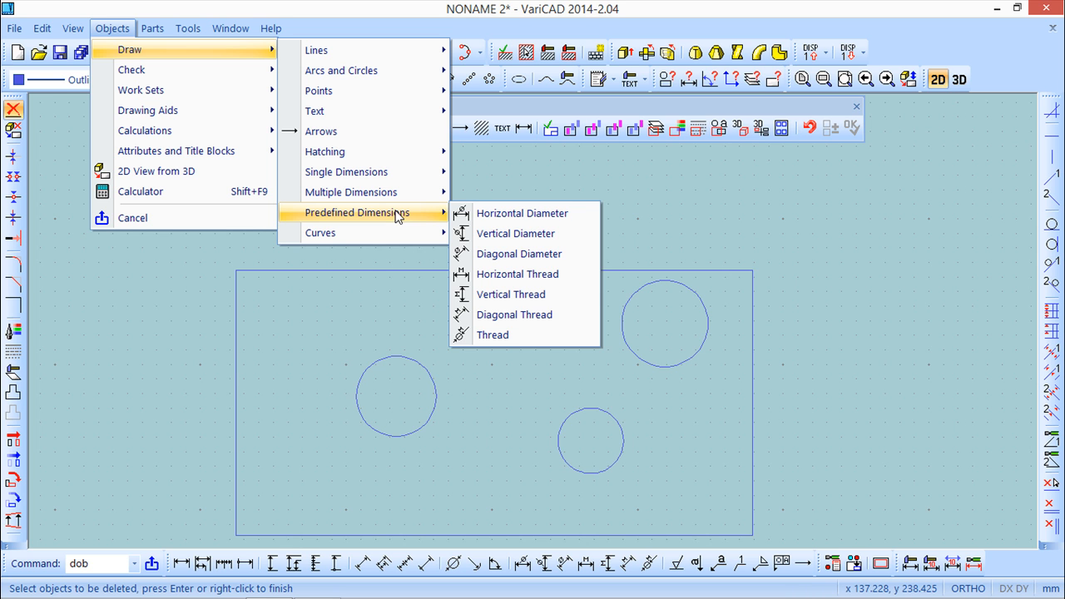
mouse_move(388, 195)
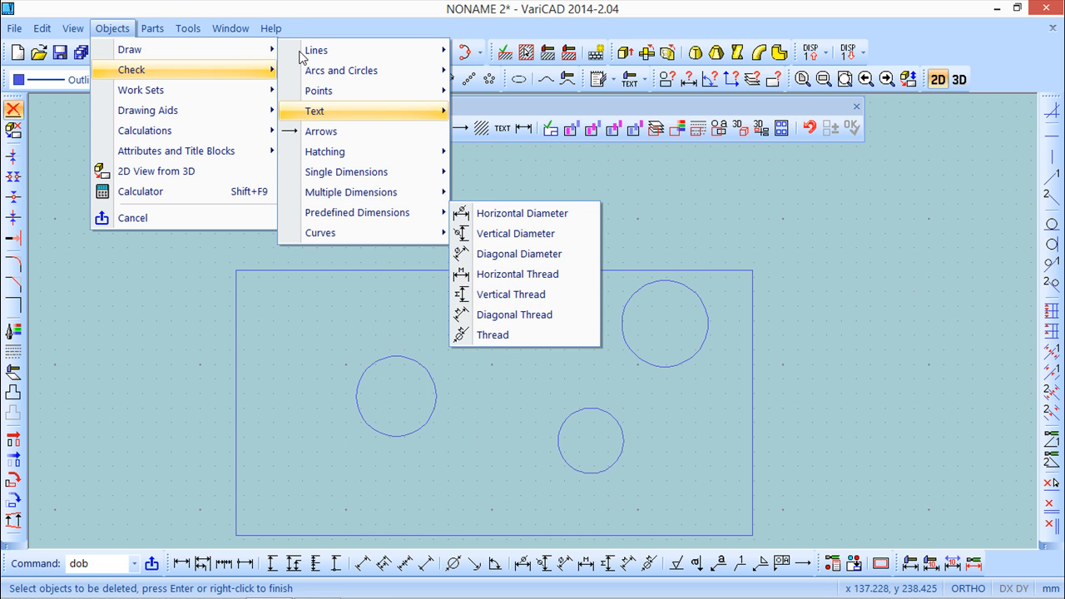
mouse_move(358, 70)
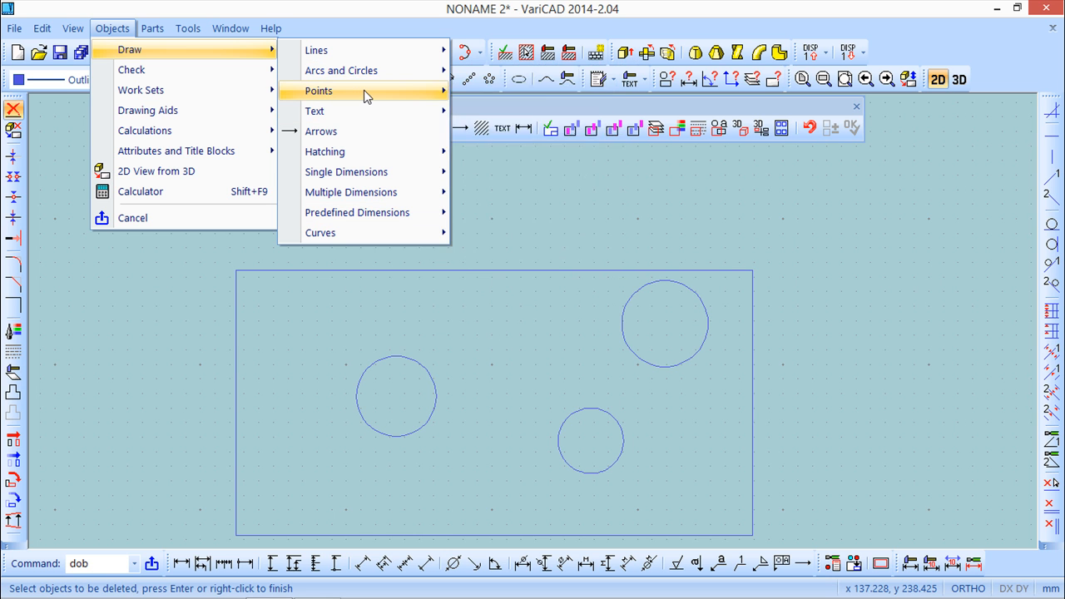
click(478, 187)
scroll(551, 299, up, 2)
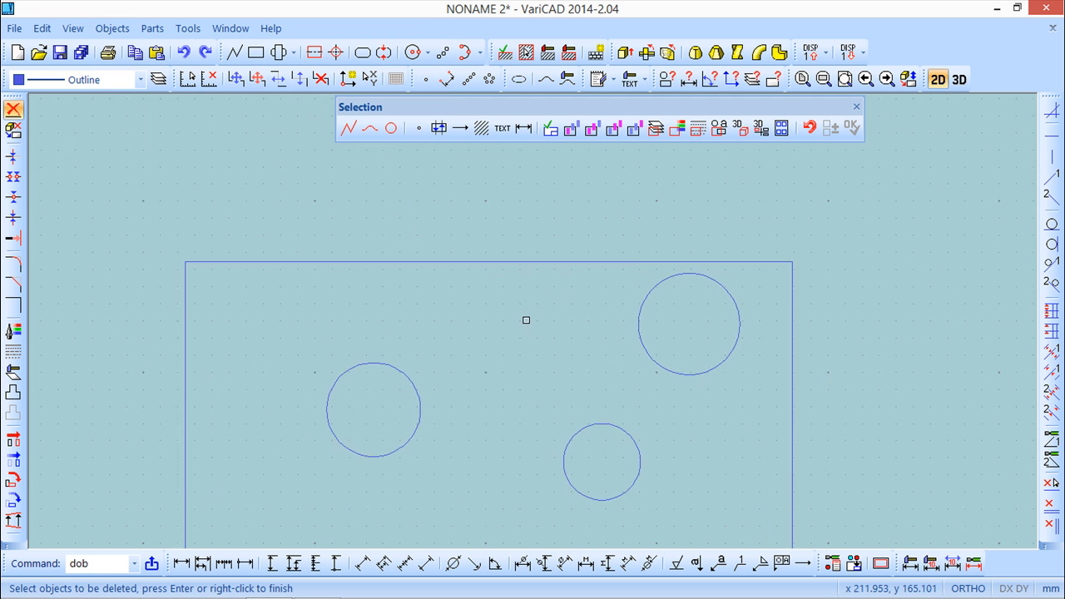
middle_drag(543, 341, 539, 309)
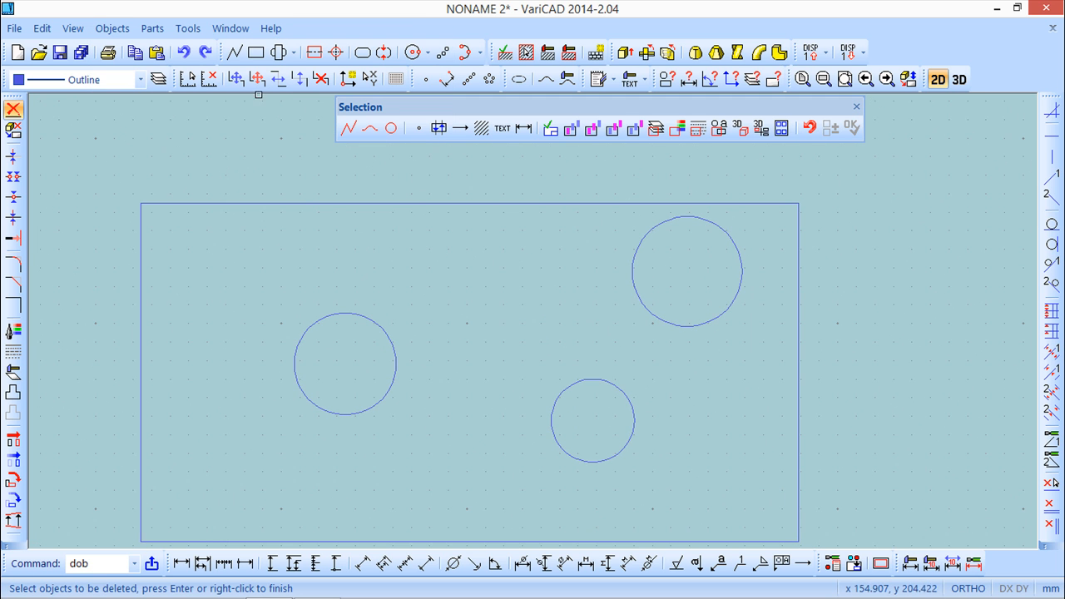
Add a predefined horizontal diameter dimension between the rectangle's upper-left and upper-right corners, placed above the top edge.
click(114, 28)
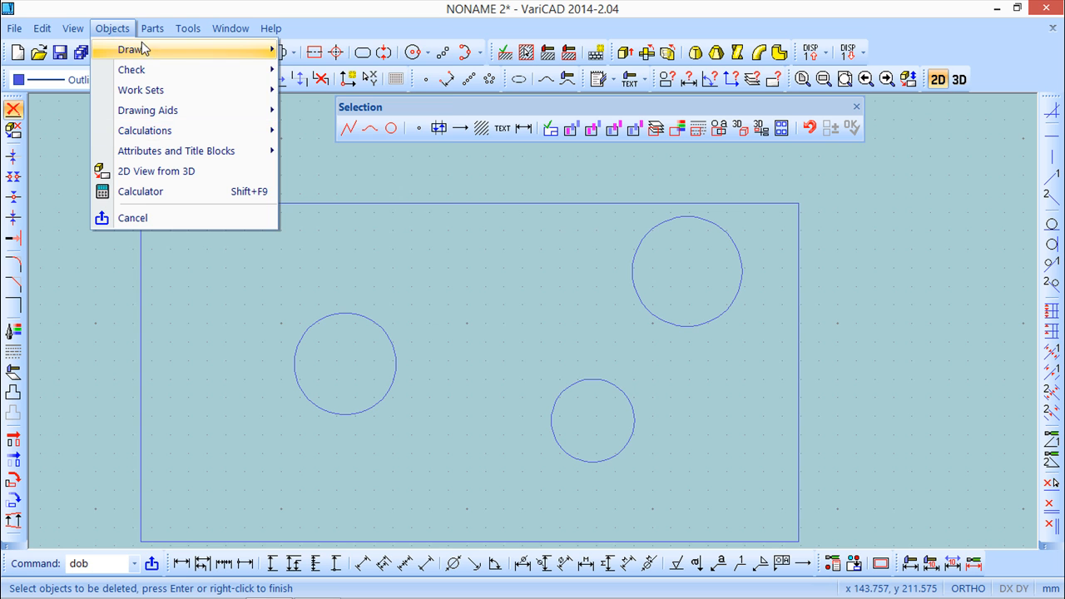
mouse_move(142, 48)
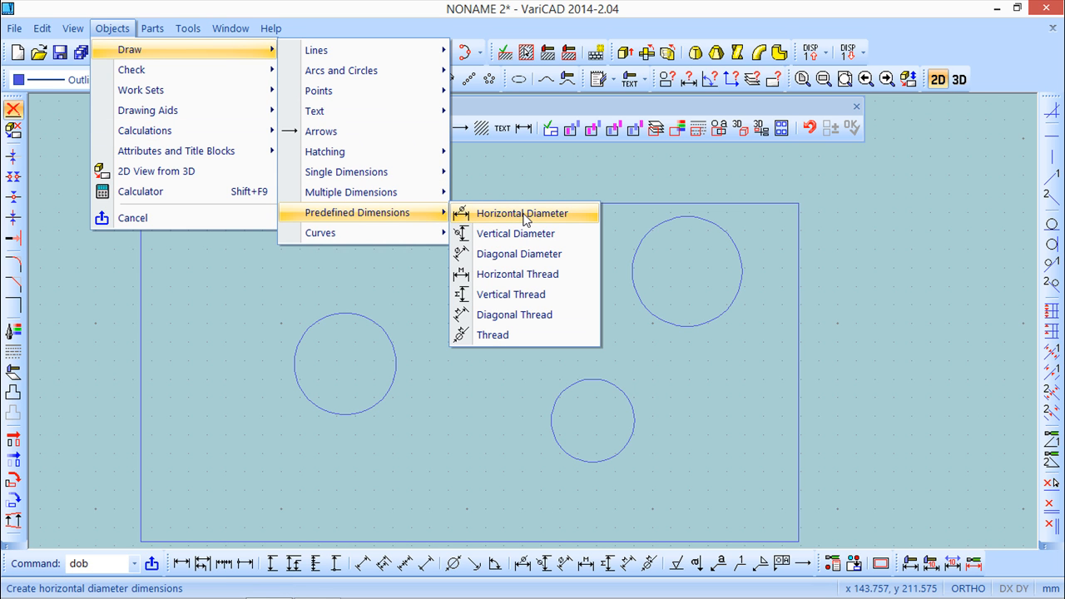
click(525, 219)
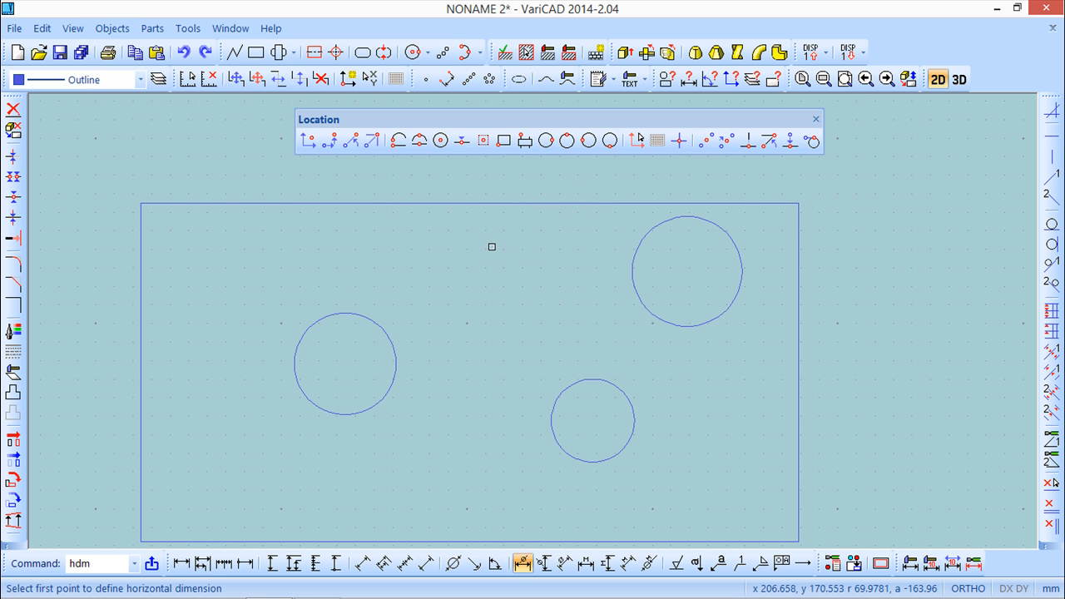
scroll(492, 247, down, 4)
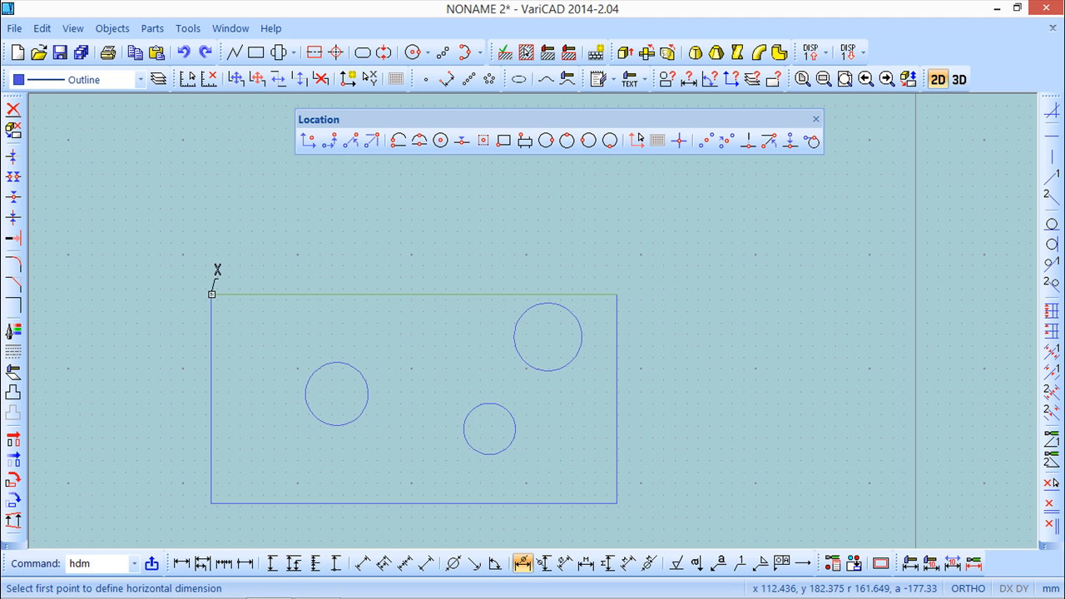
click(211, 294)
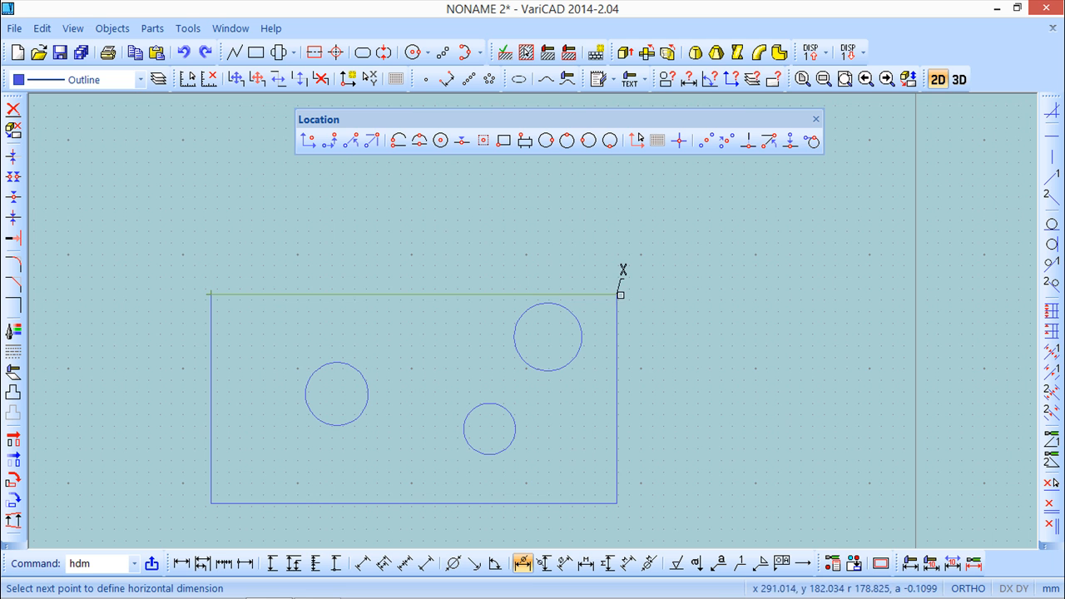
click(616, 294)
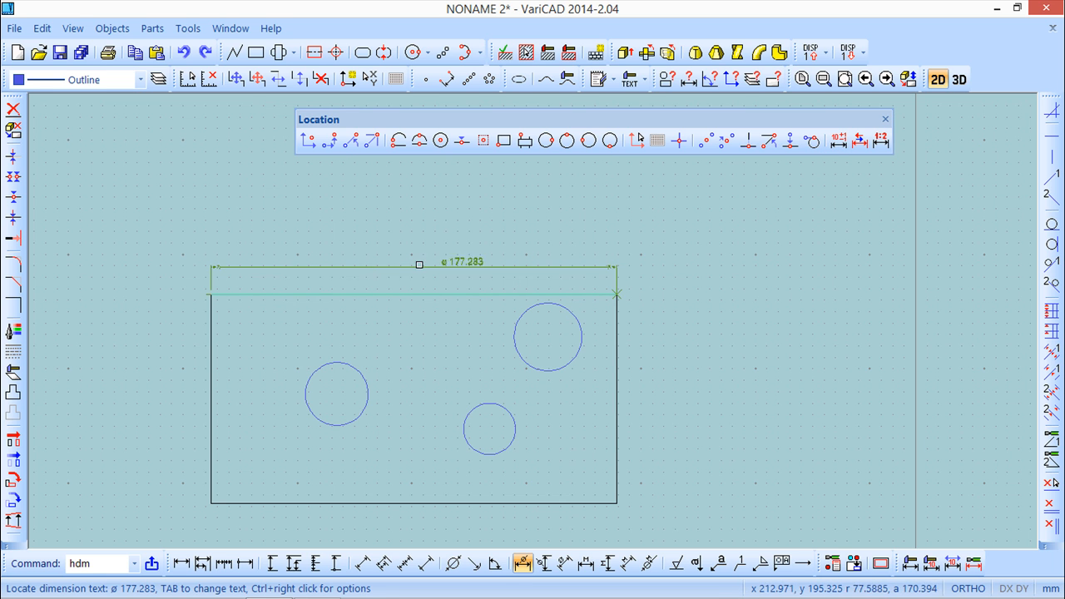
click(389, 263)
scroll(440, 280, up, 4)
scroll(434, 279, down, 3)
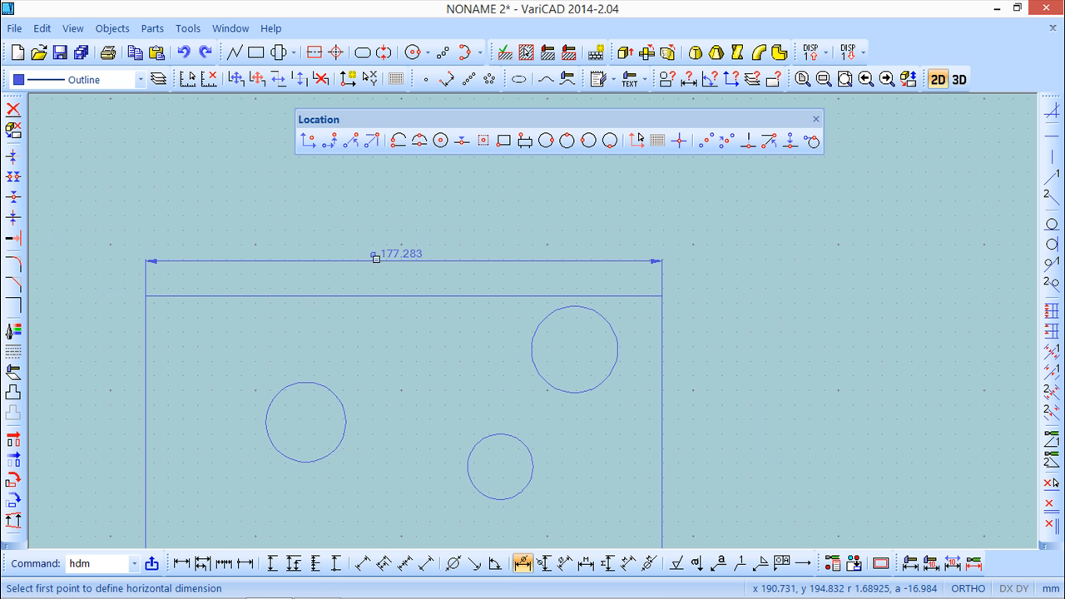
scroll(473, 275, down, 1)
middle_drag(444, 291, 448, 250)
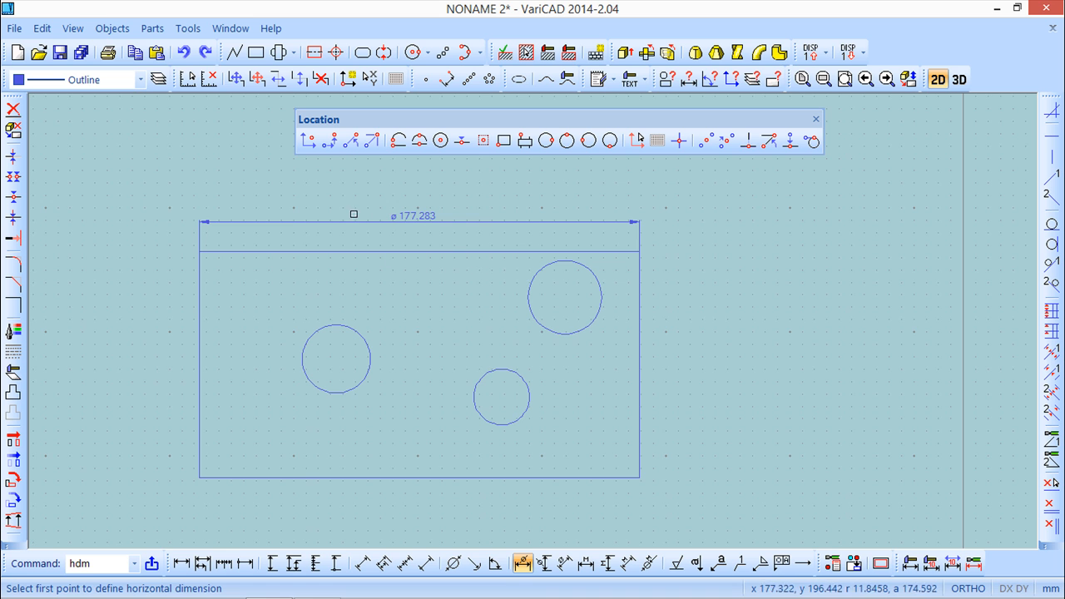
Add a predefined horizontal thread dimension across the rectangle's two upper corners, placed between the top edge and the diameter dimension.
click(115, 29)
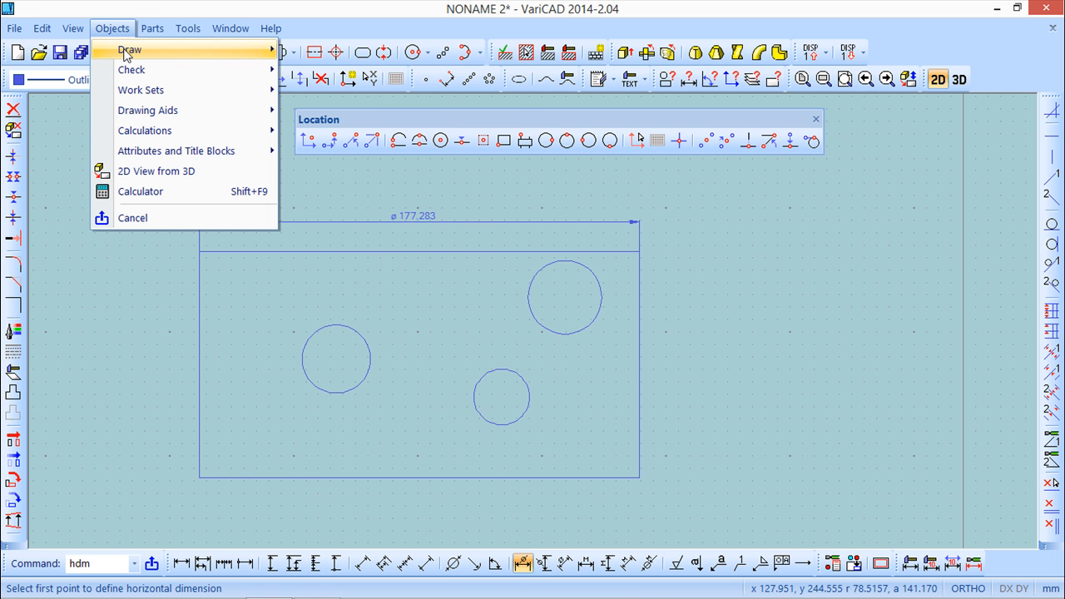
mouse_move(126, 50)
mouse_move(336, 215)
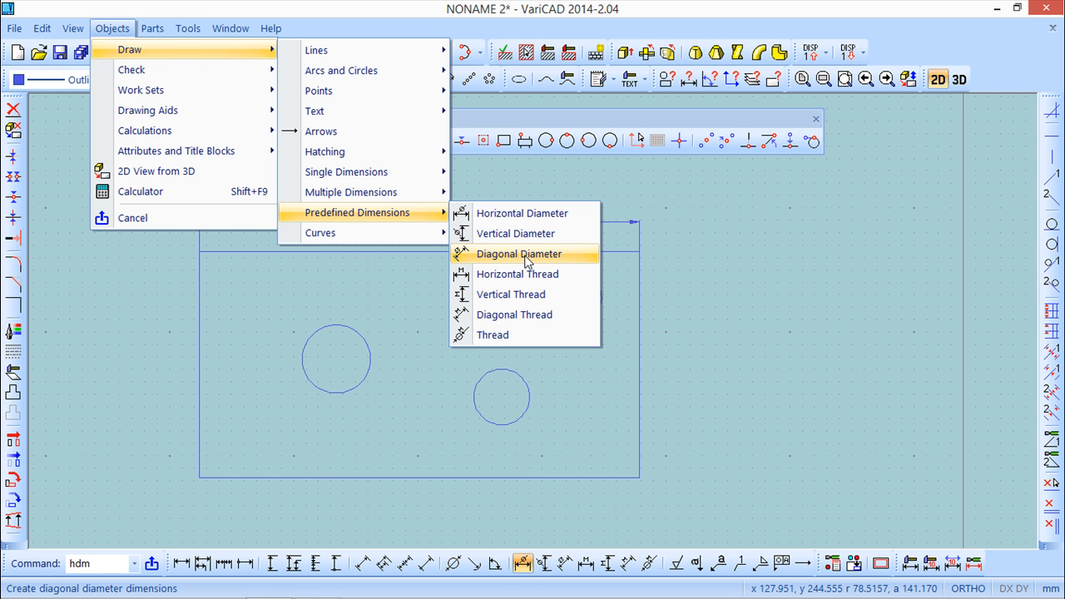
click(511, 276)
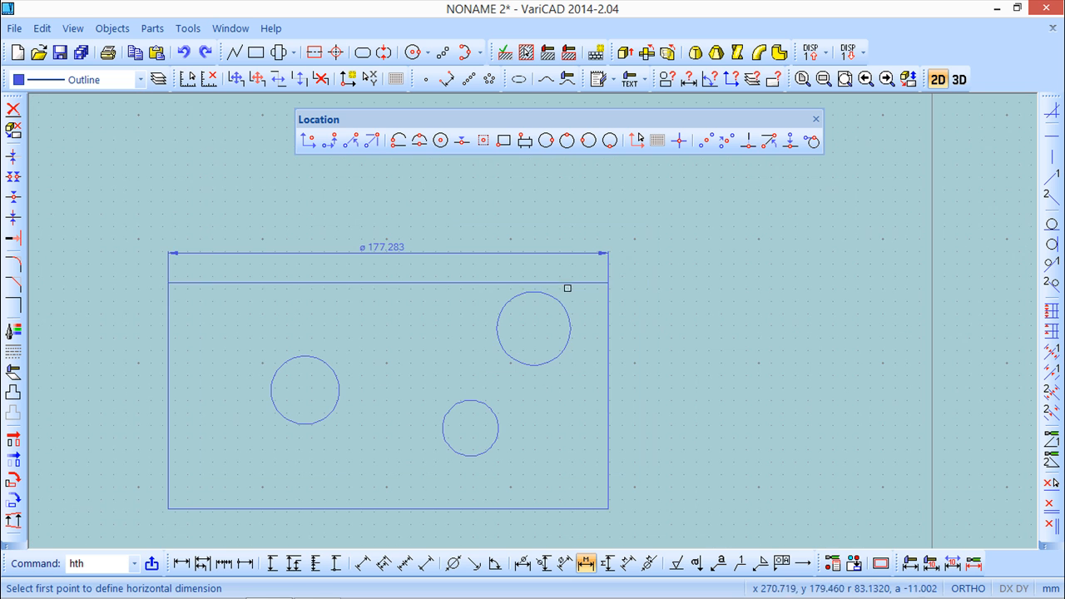
click(608, 283)
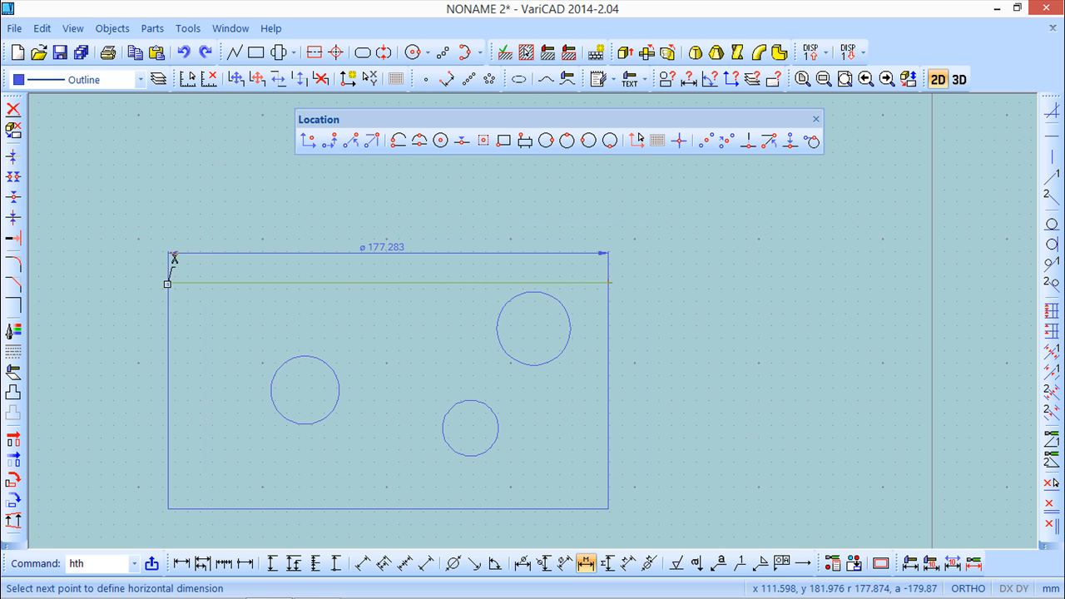
click(168, 283)
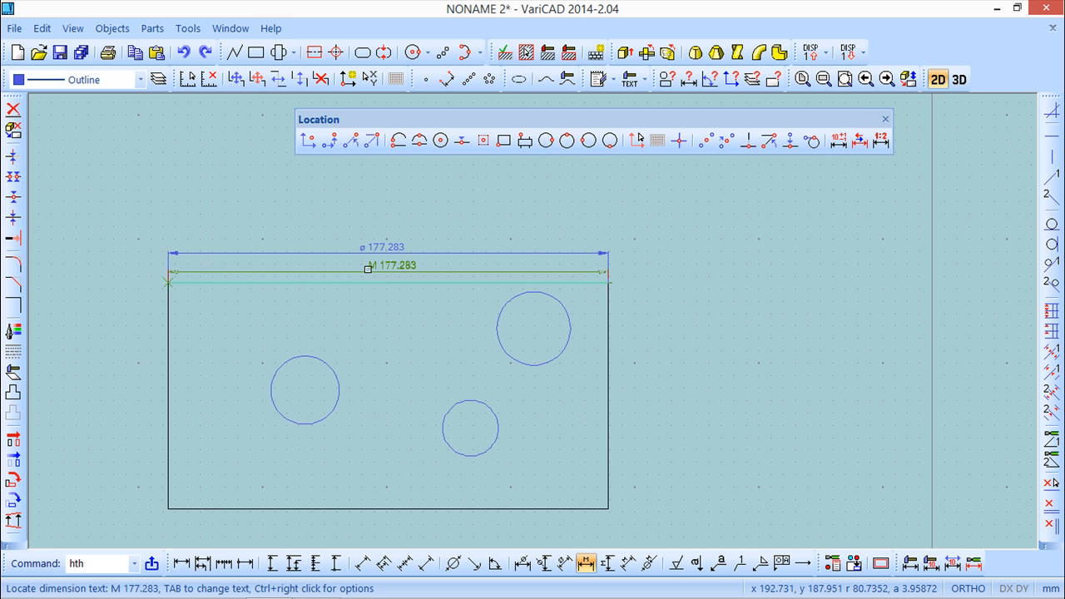
click(383, 266)
scroll(384, 309, down, 1)
scroll(384, 309, up, 2)
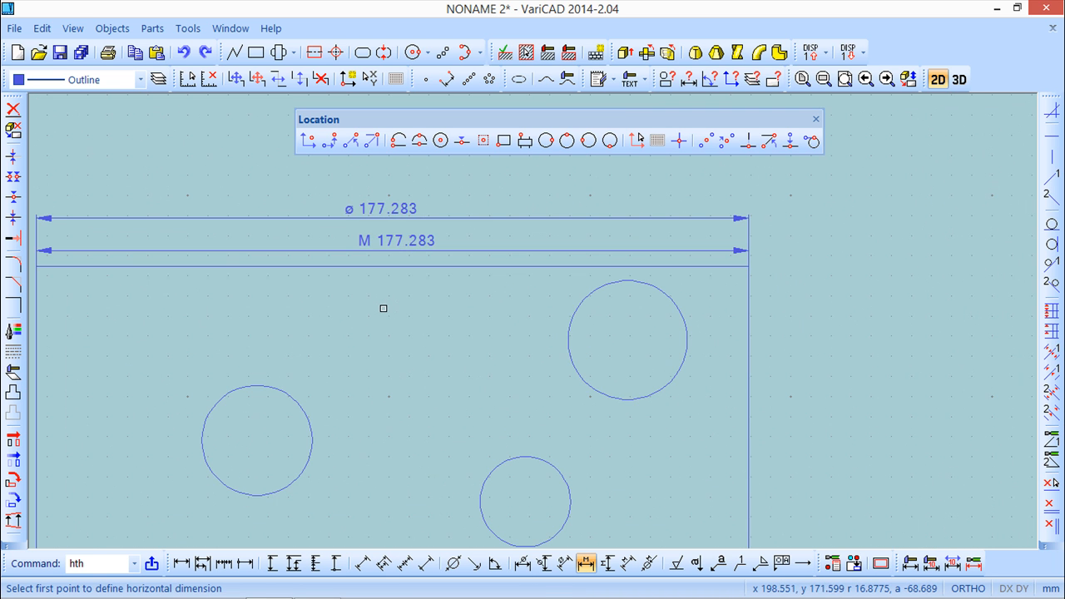
scroll(408, 299, down, 1)
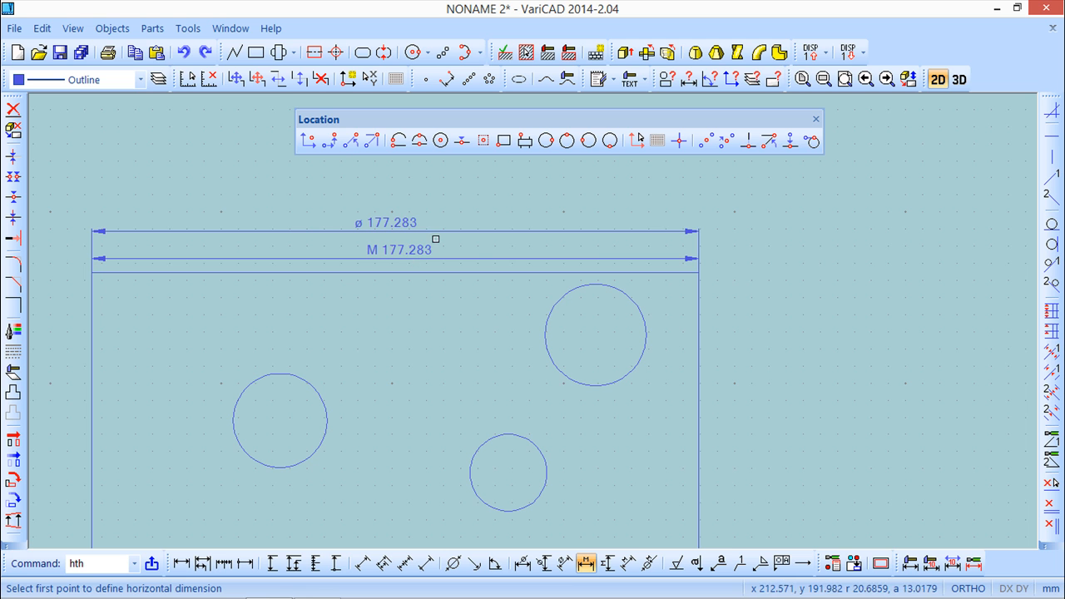
Add a predefined thread dimension to the leftmost circle, with its text outside the circle to the upper right.
click(101, 31)
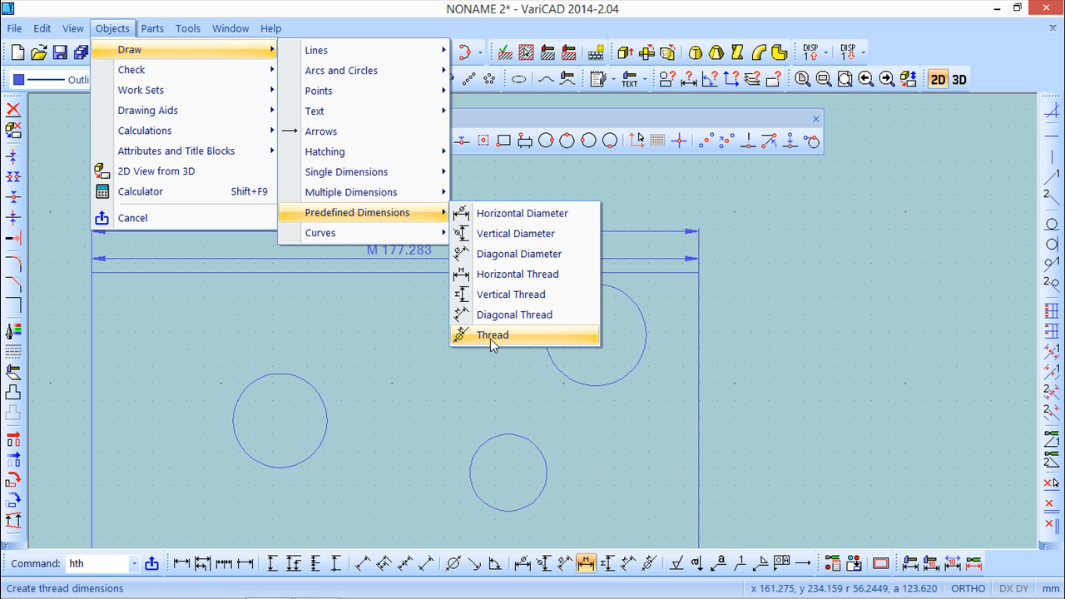
click(499, 336)
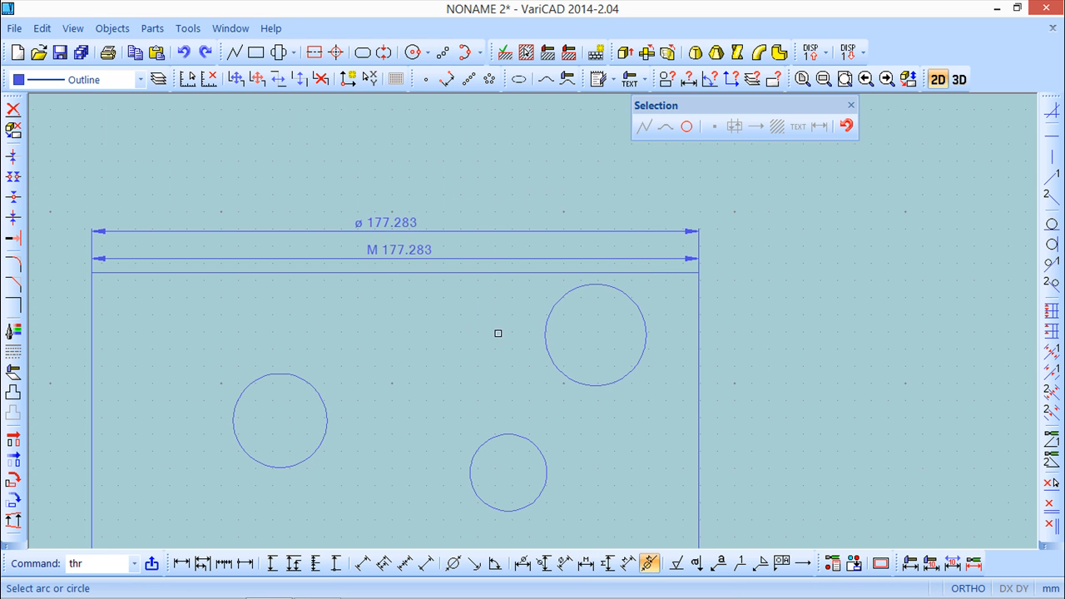
click(327, 411)
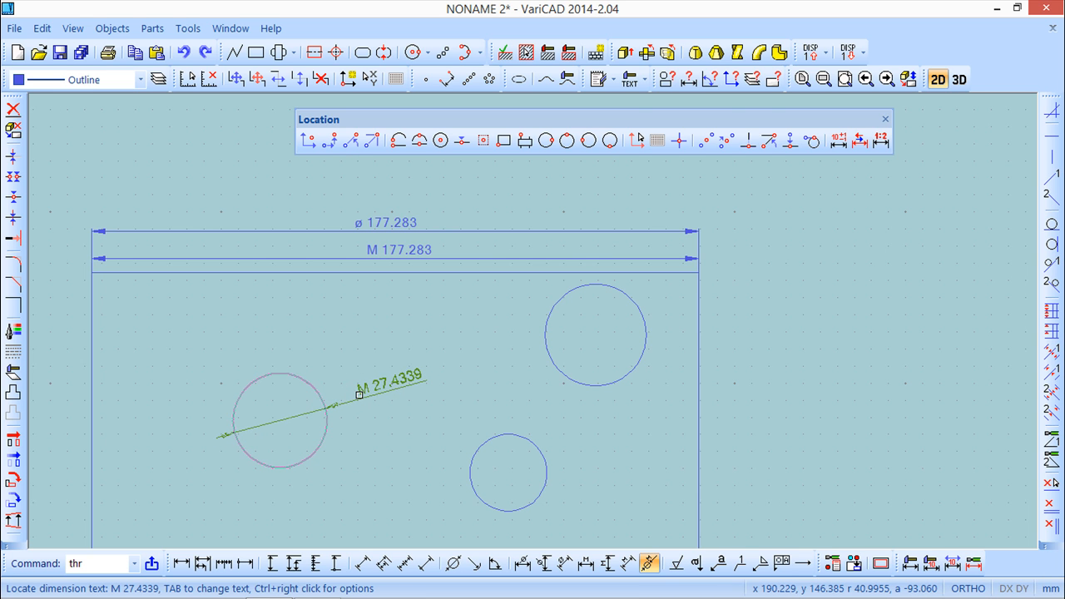
click(358, 393)
scroll(359, 393, down, 3)
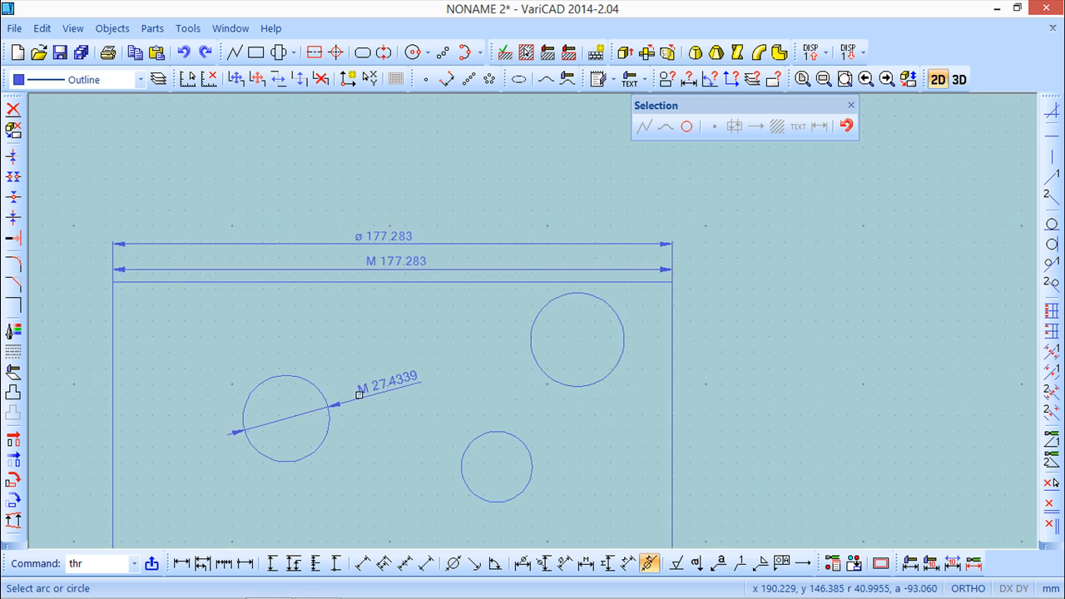
scroll(356, 376, up, 2)
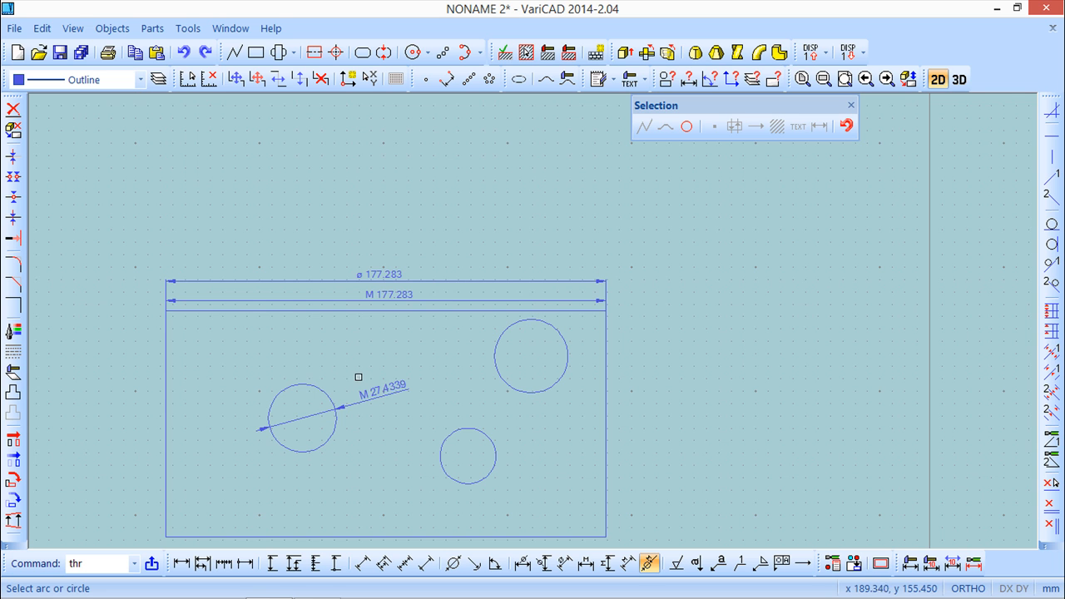
middle_drag(359, 375, 373, 343)
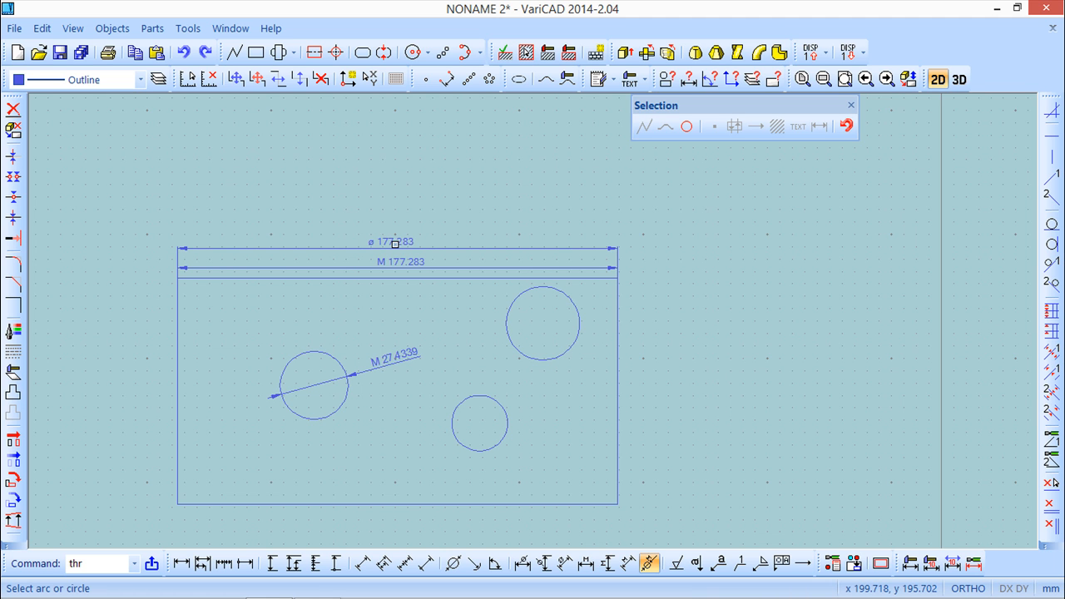
Start the Finish Symbols command from the single dimensions and move its dialog clear of the dimensioned rectangle.
click(109, 29)
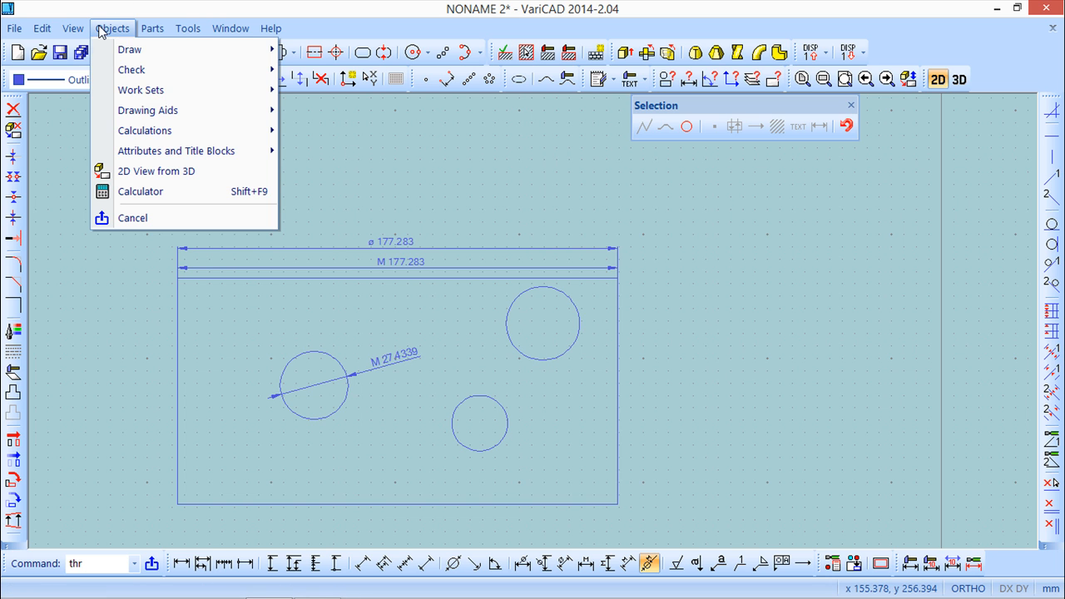
mouse_move(163, 53)
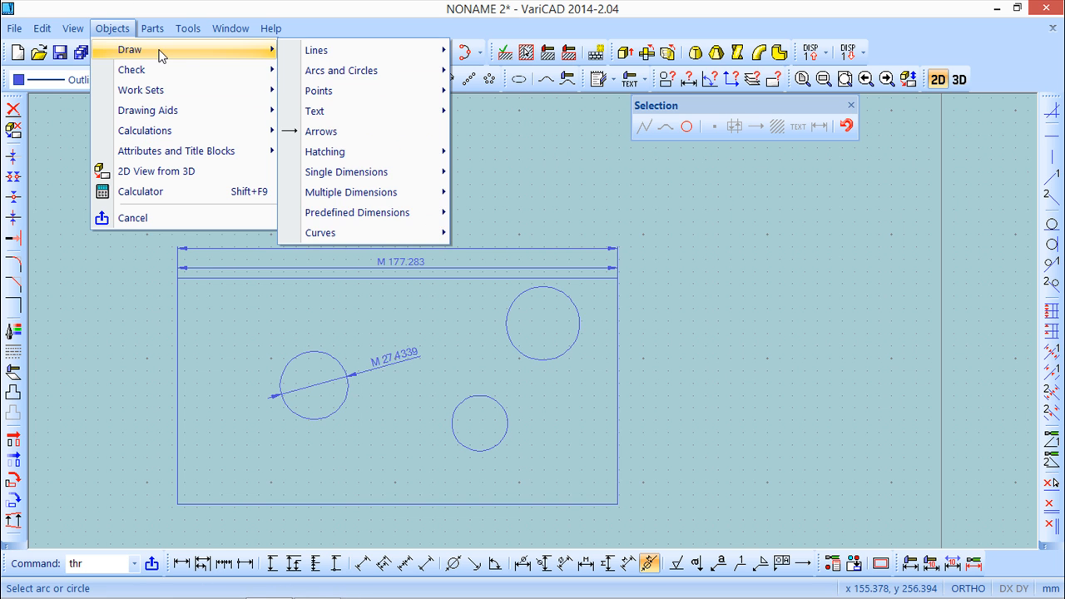
mouse_move(367, 216)
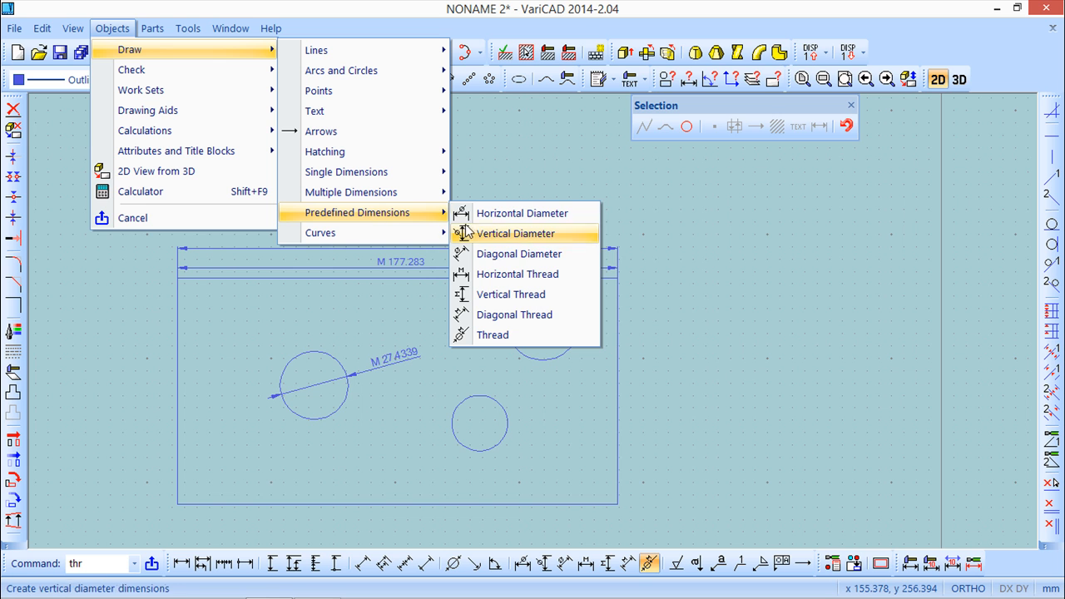
mouse_move(388, 196)
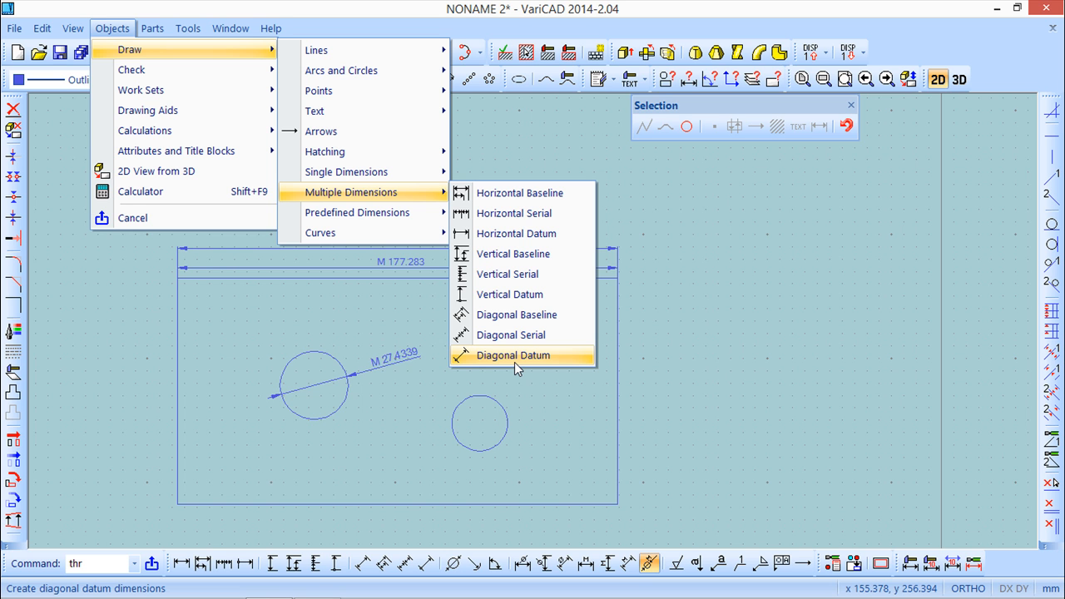
mouse_move(367, 175)
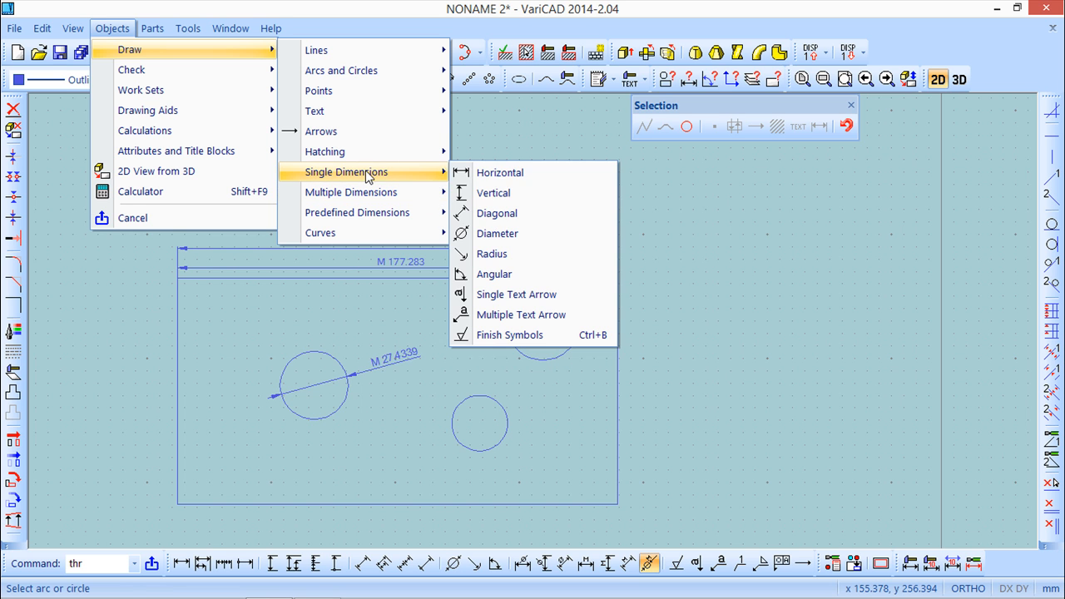
click(526, 336)
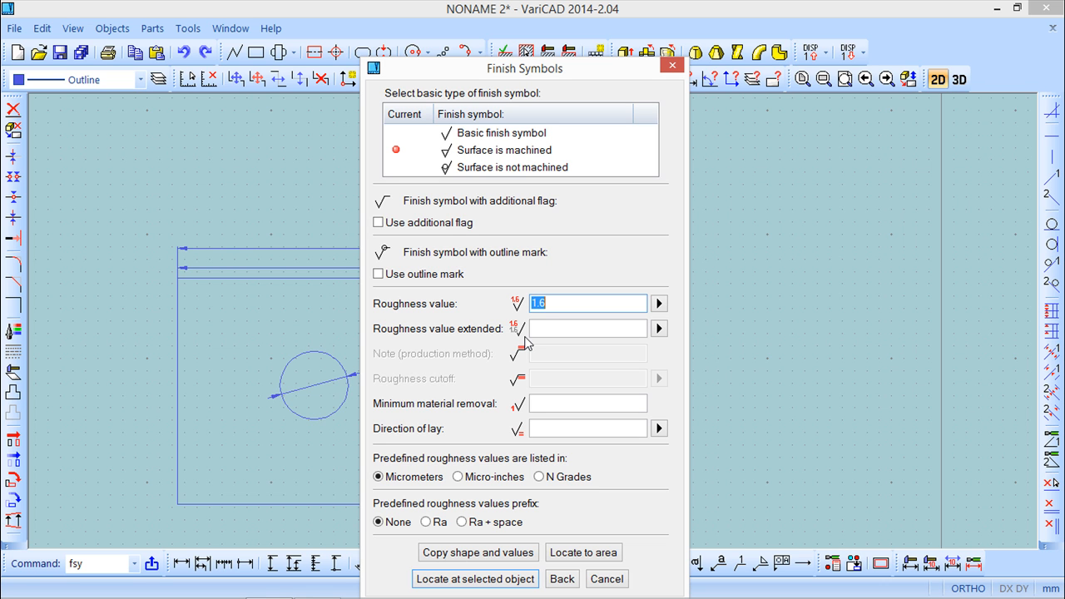
mouse_move(541, 77)
mouse_down()
mouse_move(789, 96)
mouse_move(839, 43)
mouse_up()
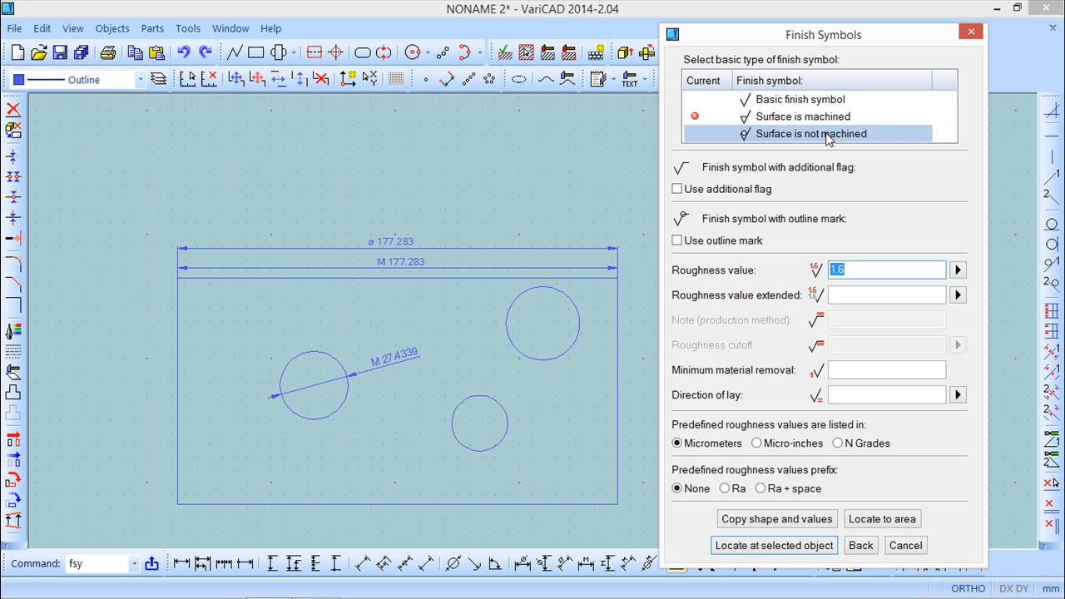
Try the Basic finish symbol type and the additional flag, returning to Surface is machined with the flag off.
click(801, 102)
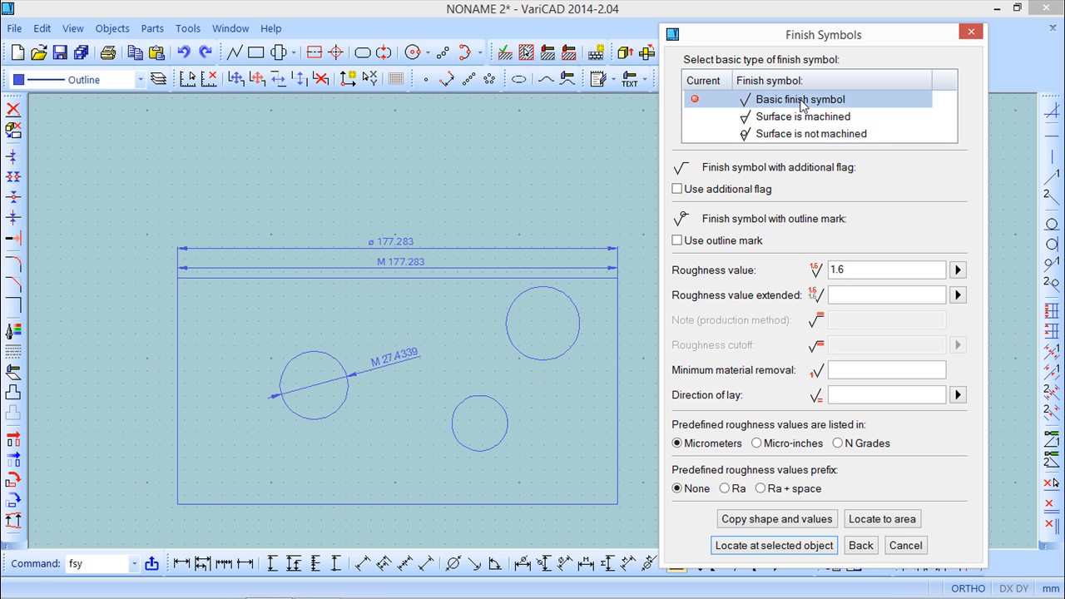
click(817, 117)
click(677, 189)
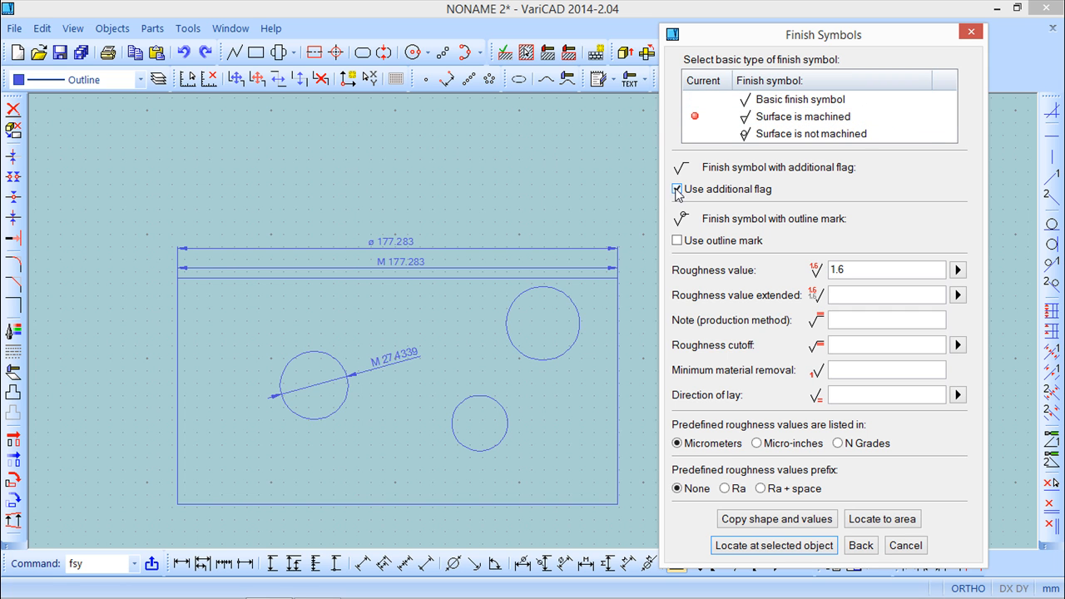
click(677, 190)
click(677, 190)
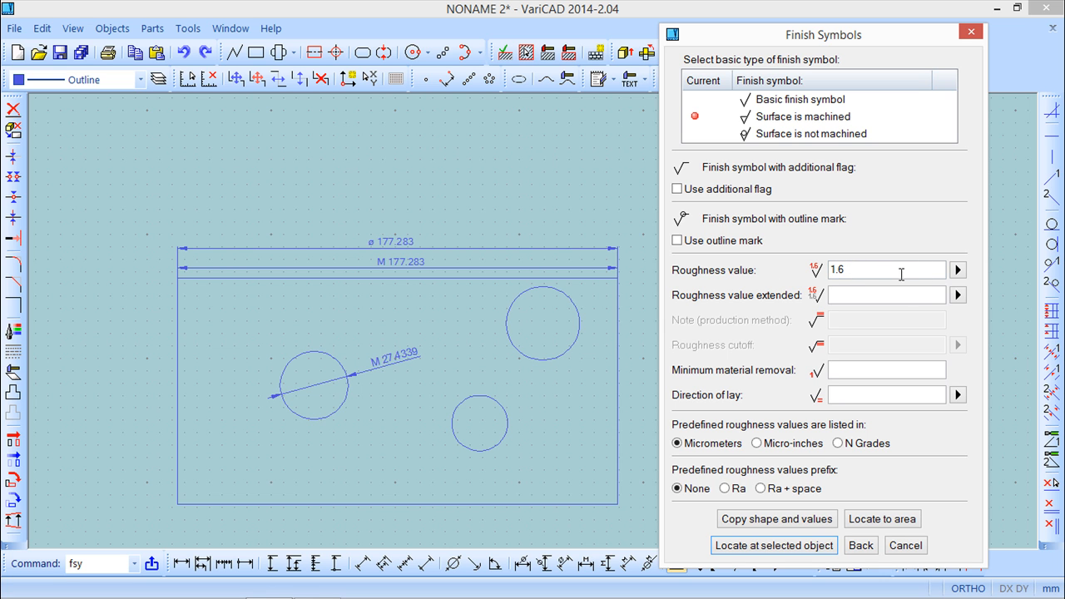
Set the finish symbol's roughness value to 0.8, trying the Ra prefix and returning the predefined prefix to None.
click(859, 269)
double_click(860, 268)
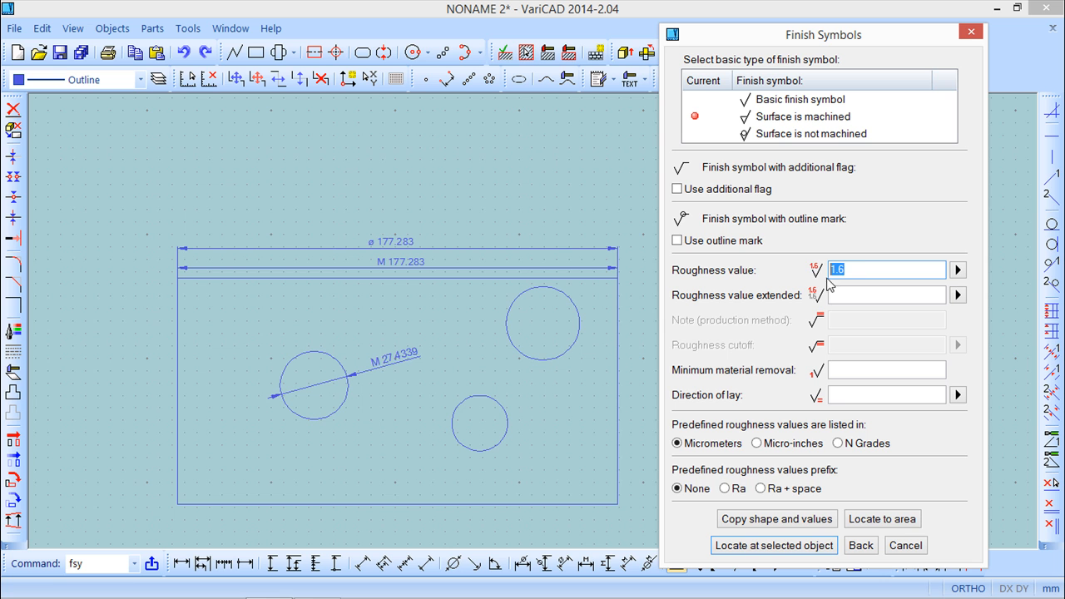
text(0.8)
click(840, 370)
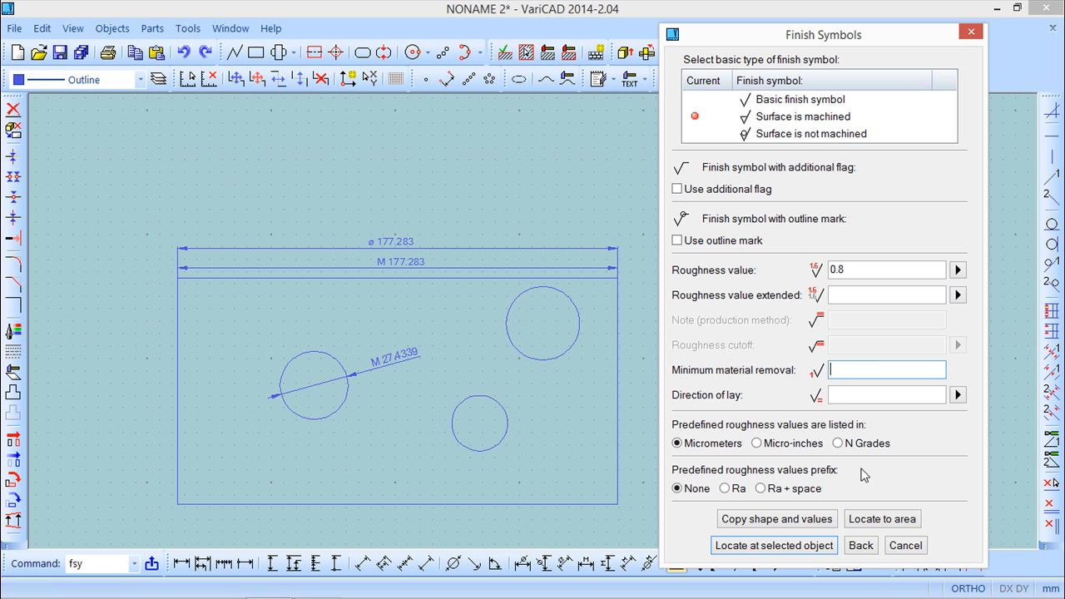
click(726, 489)
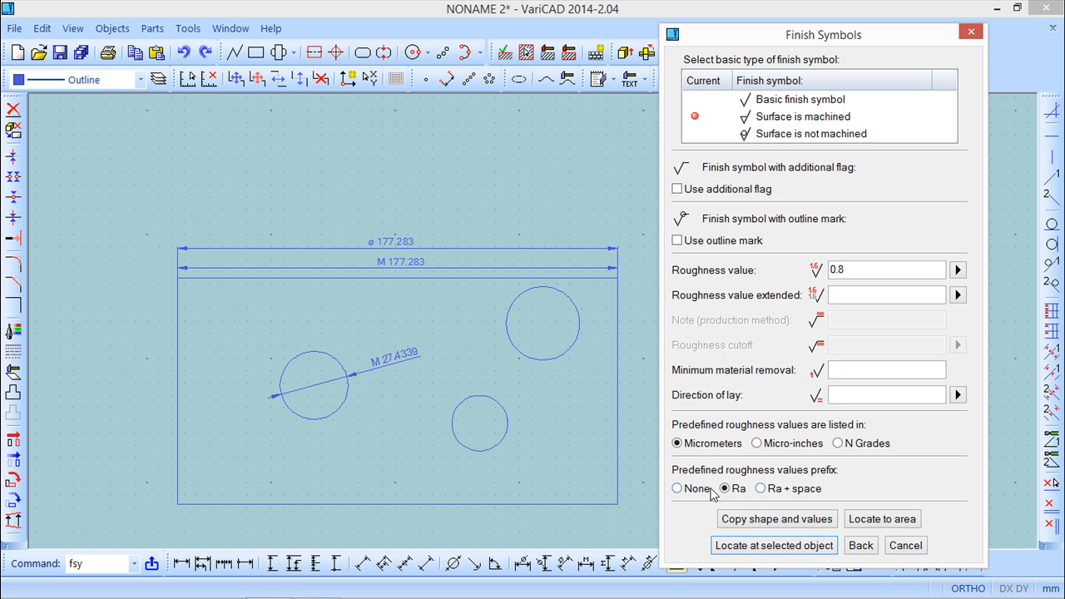
click(677, 489)
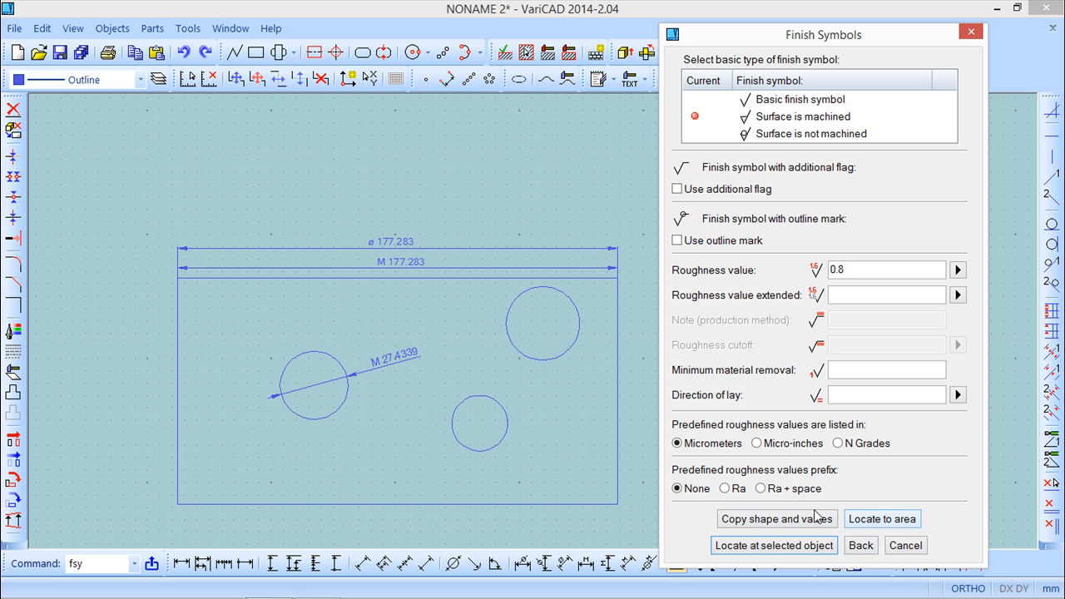
Place the finish symbol at the rectangle's left edge, outside the rectangle and above the edge's midpoint.
click(775, 545)
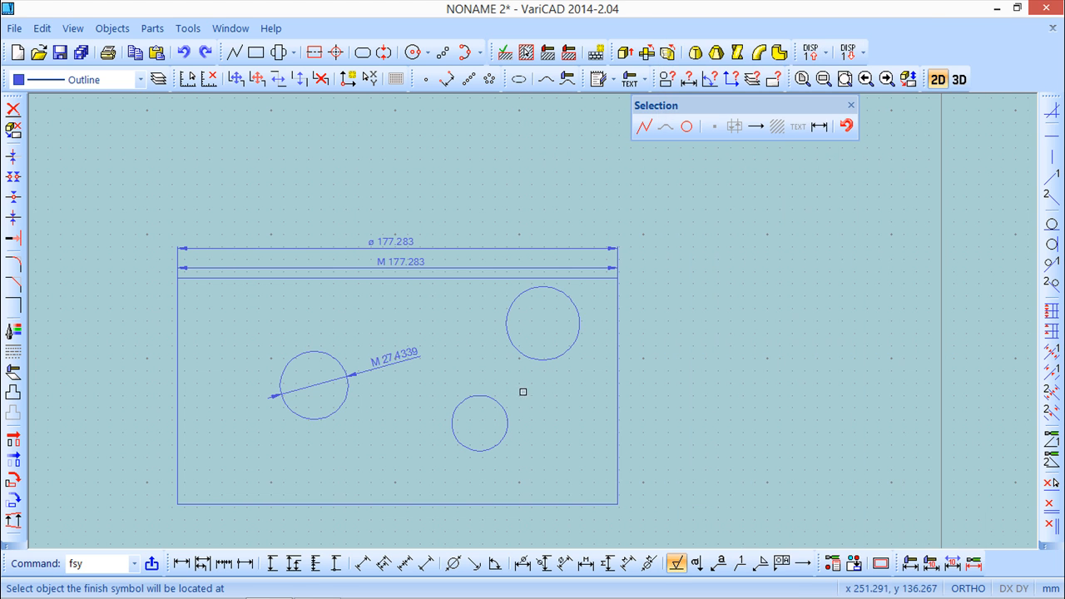
click(179, 339)
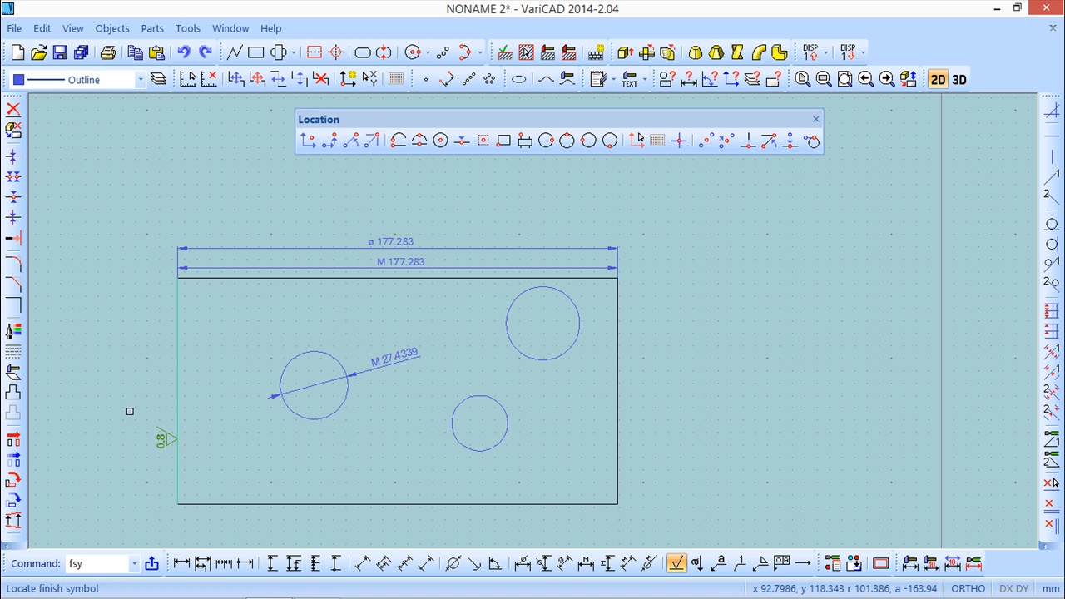
click(133, 360)
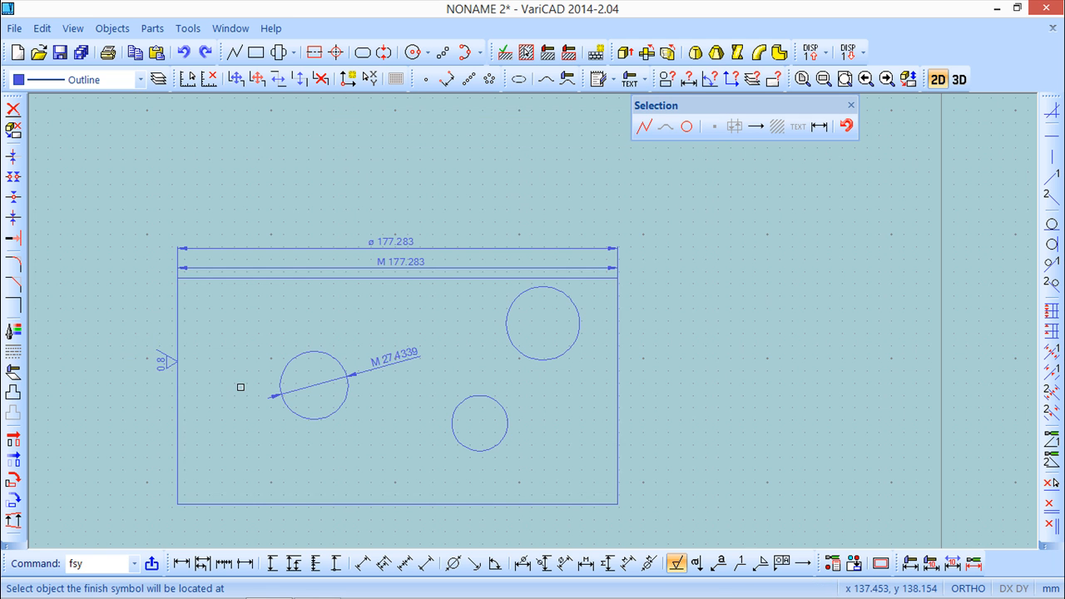
scroll(240, 387, up, 1)
middle_drag(232, 369, 363, 319)
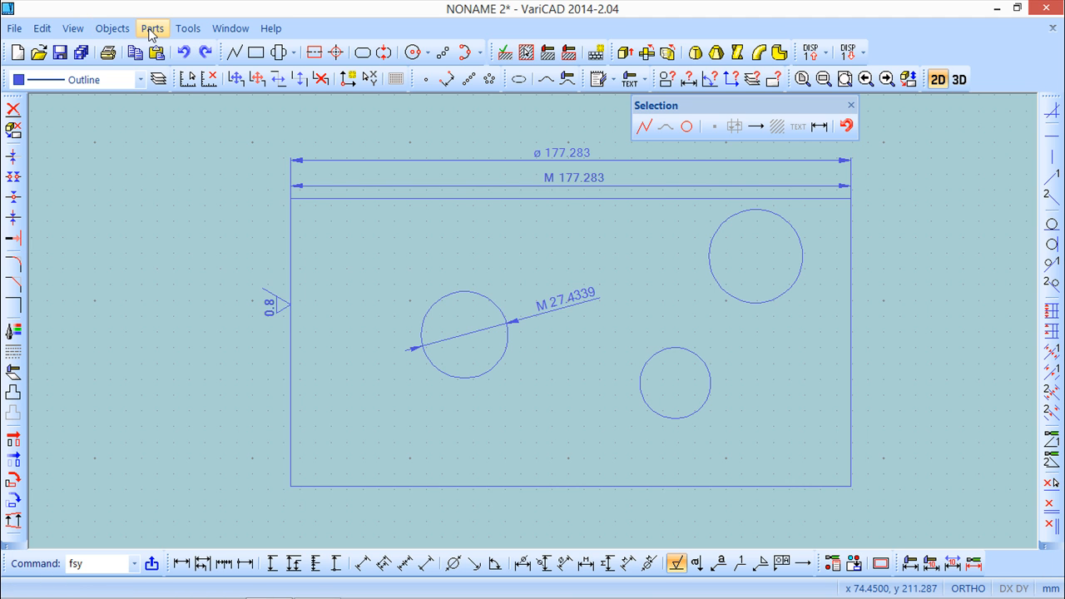
Start a welding symbol, move its dialog clear of the finish symbol, and specify Forge welding as the welding process.
click(151, 30)
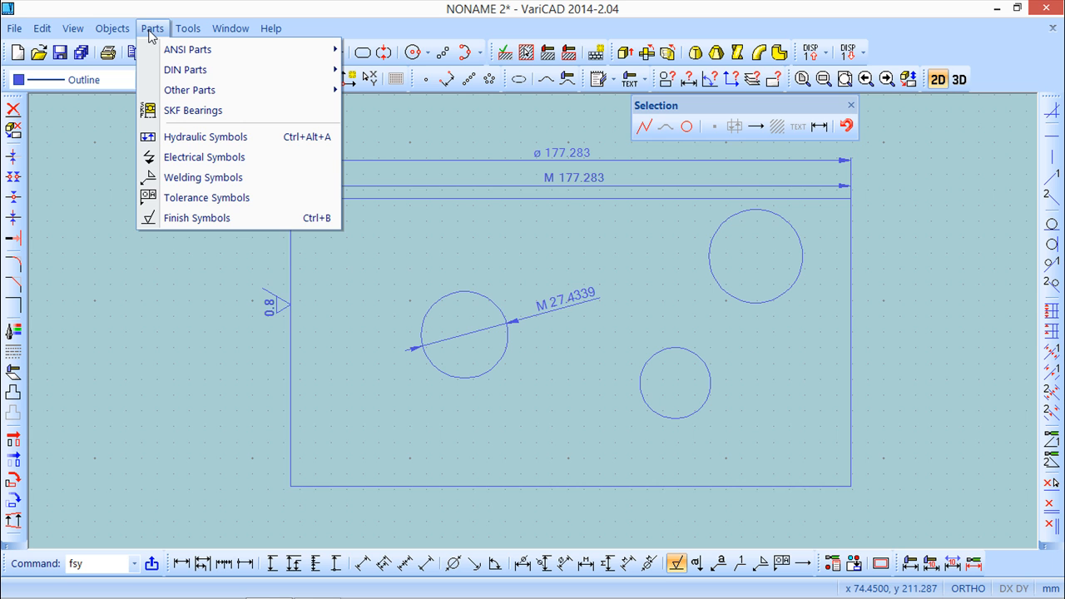
click(186, 178)
drag(318, 23, 675, 83)
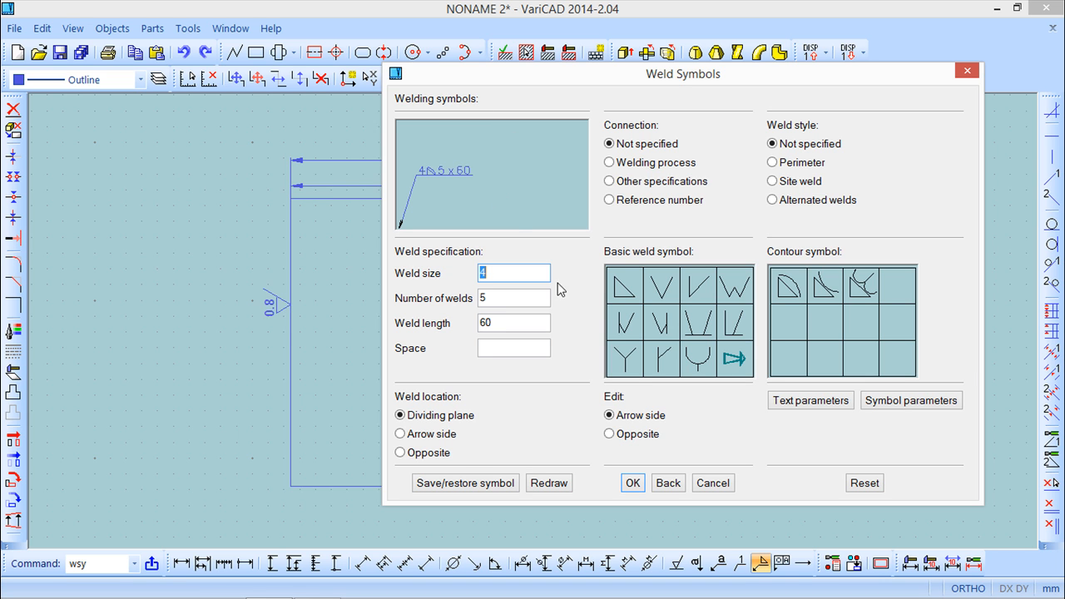
click(611, 163)
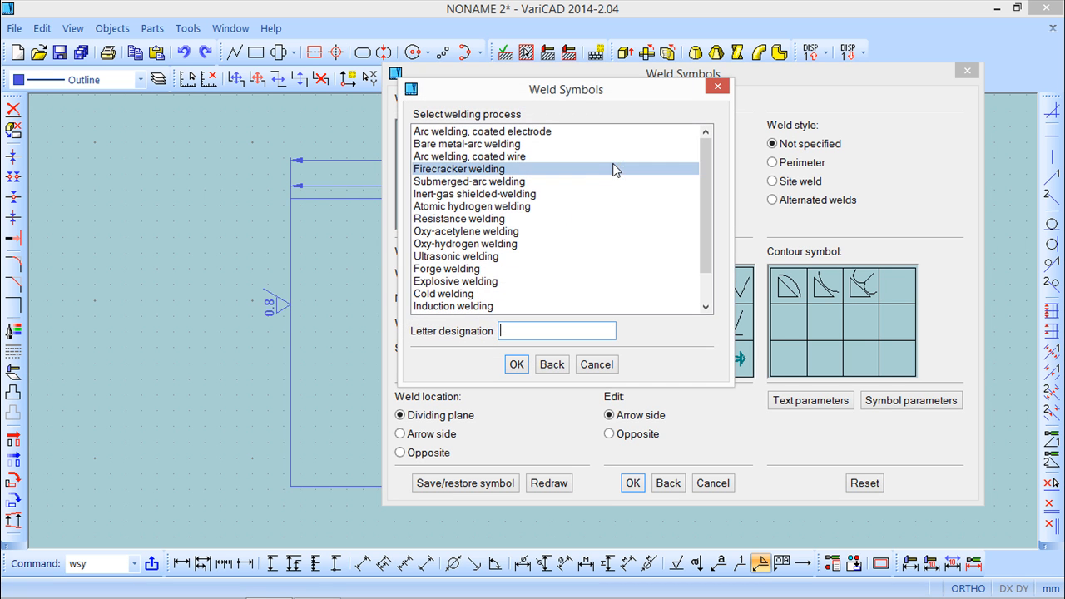
scroll(706, 228, down, 1)
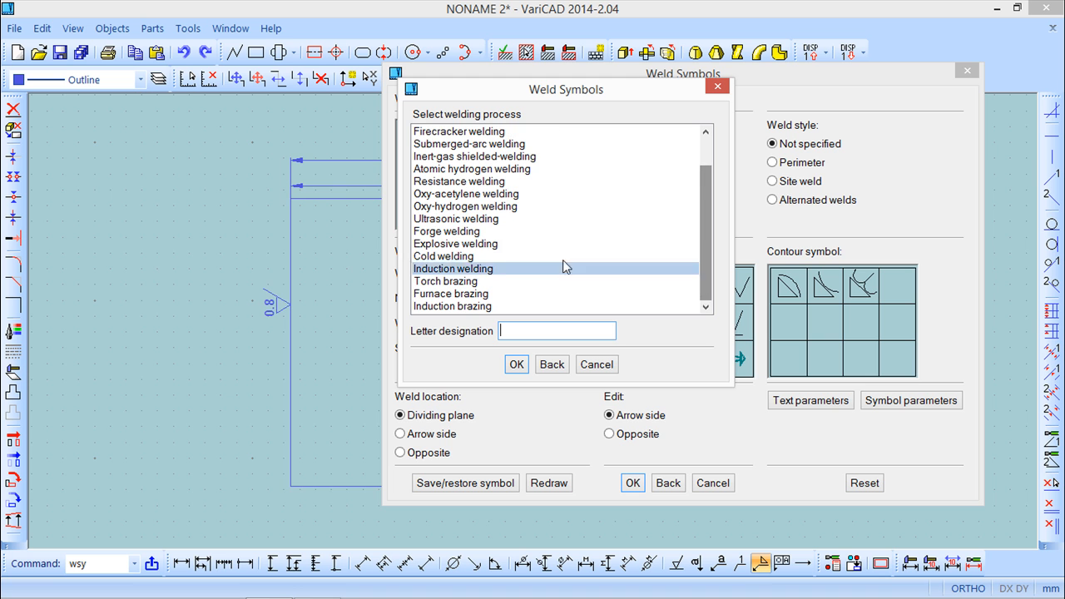
click(456, 236)
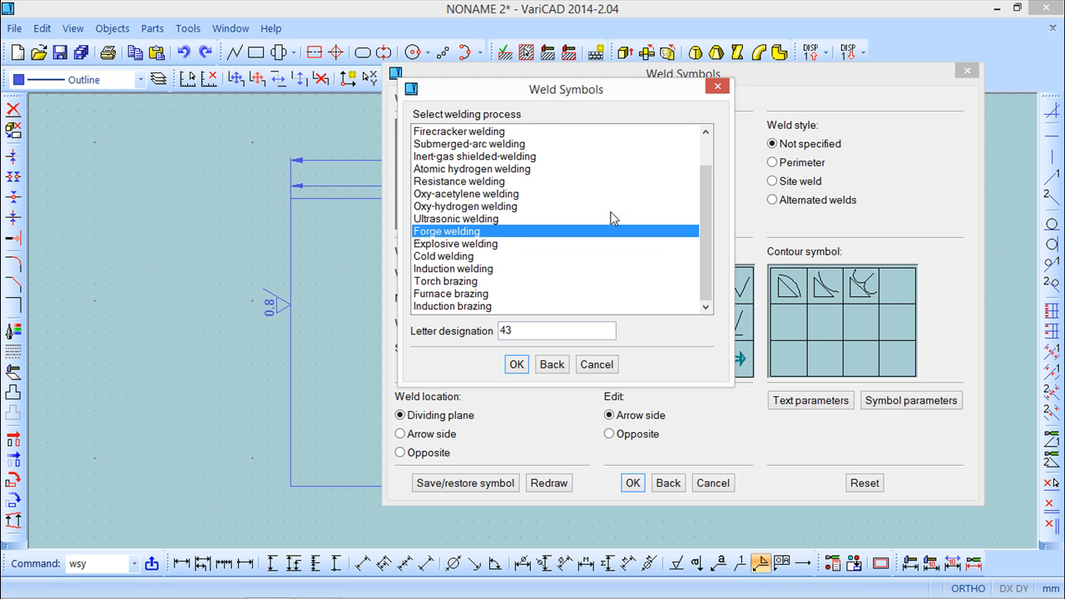
click(516, 364)
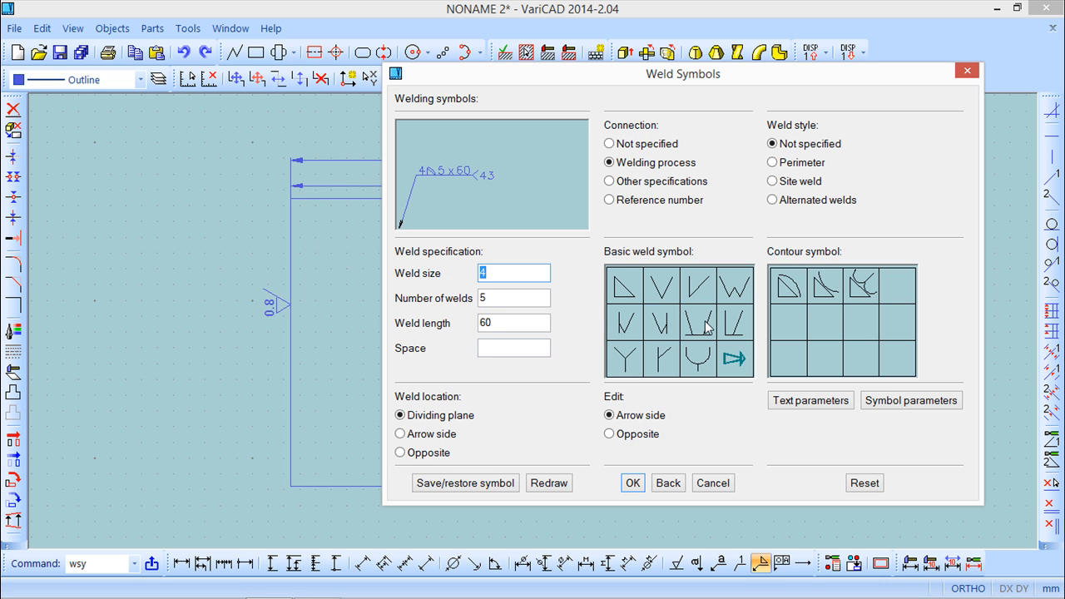
Try bevel-type weld symbols with a flat contour, and settle on the basic symbol with three vertical lines.
click(697, 292)
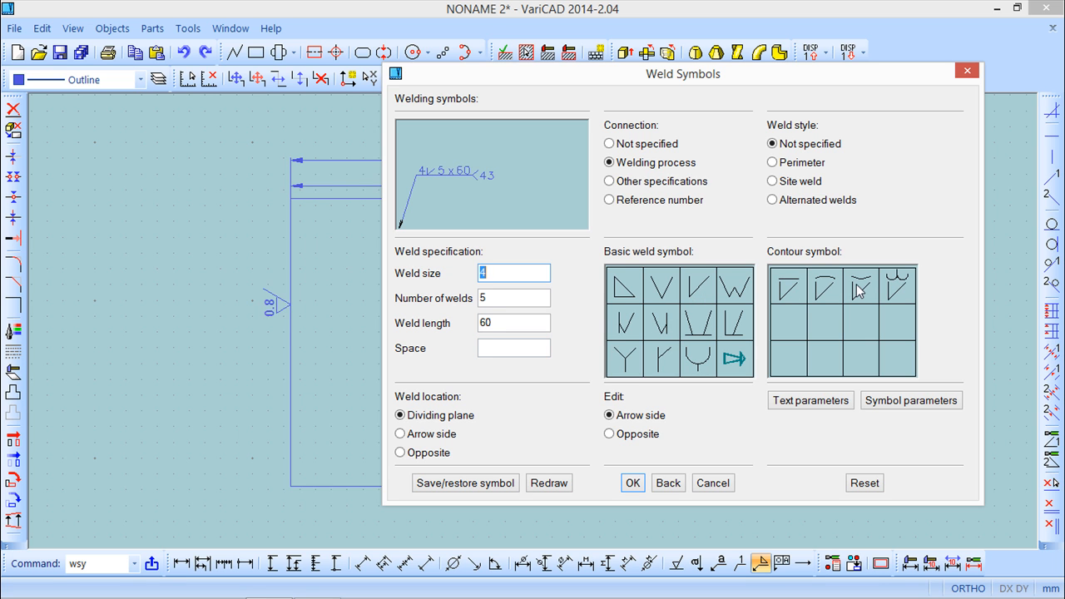
click(782, 288)
click(630, 322)
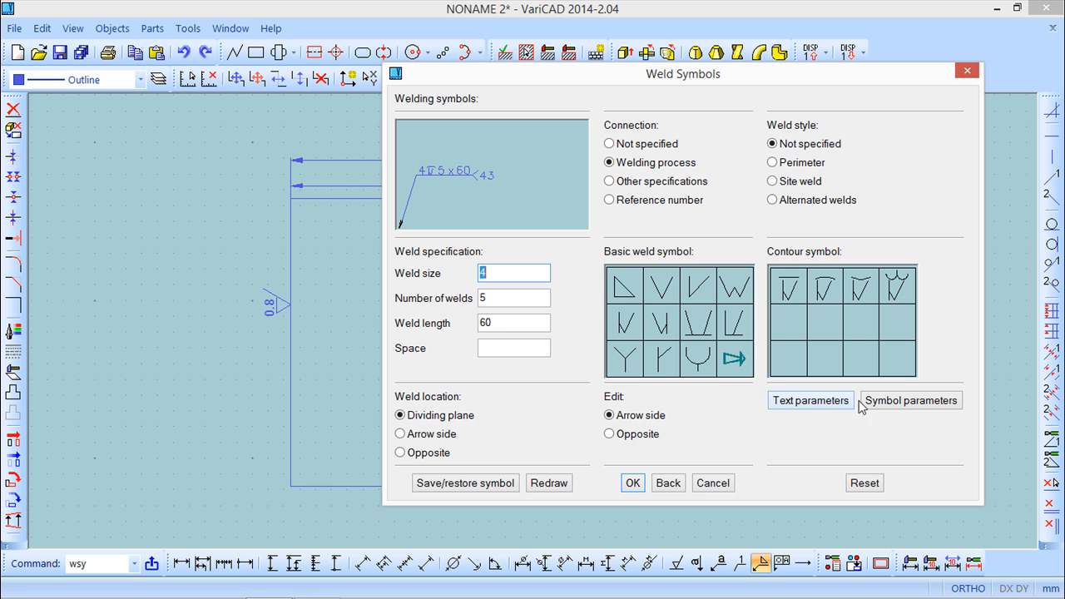
click(733, 364)
click(736, 290)
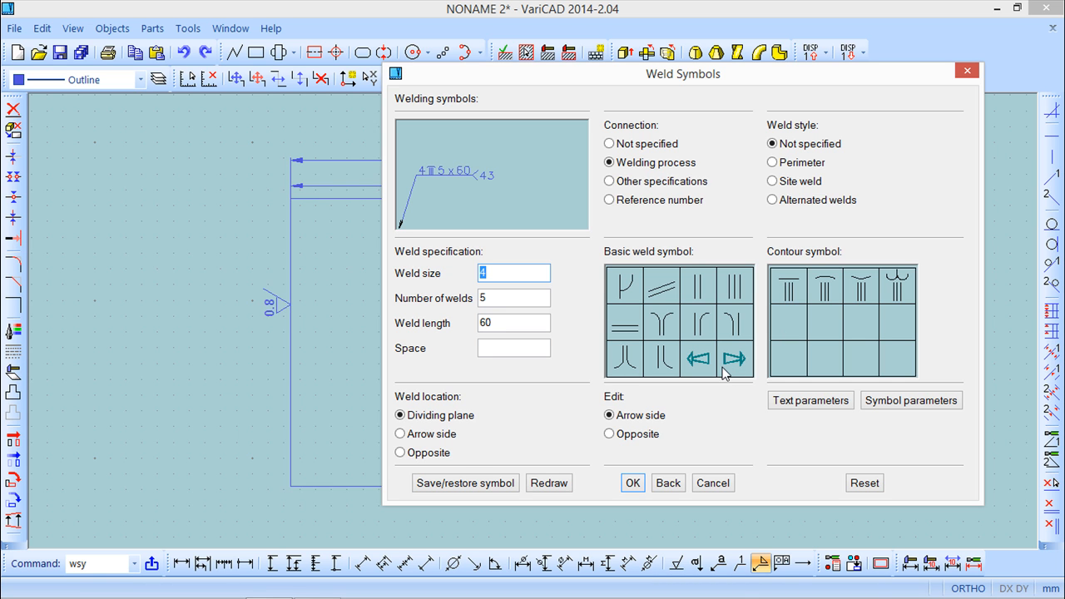
Place the weld symbol with its arrow on the bottom edge near the lower-left corner and its text inside the rectangle.
click(635, 484)
click(634, 483)
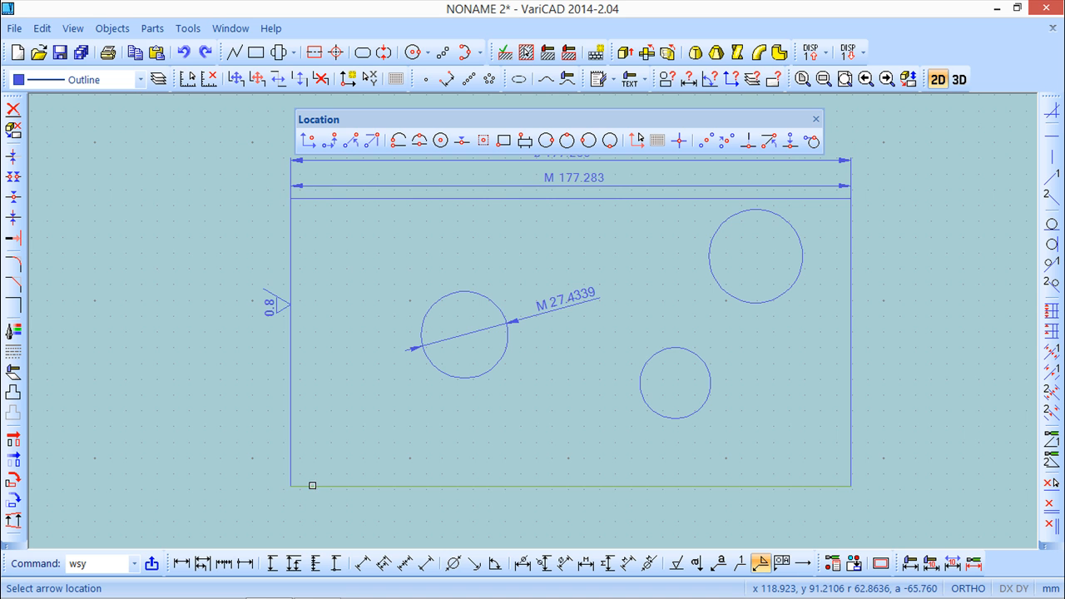
click(312, 485)
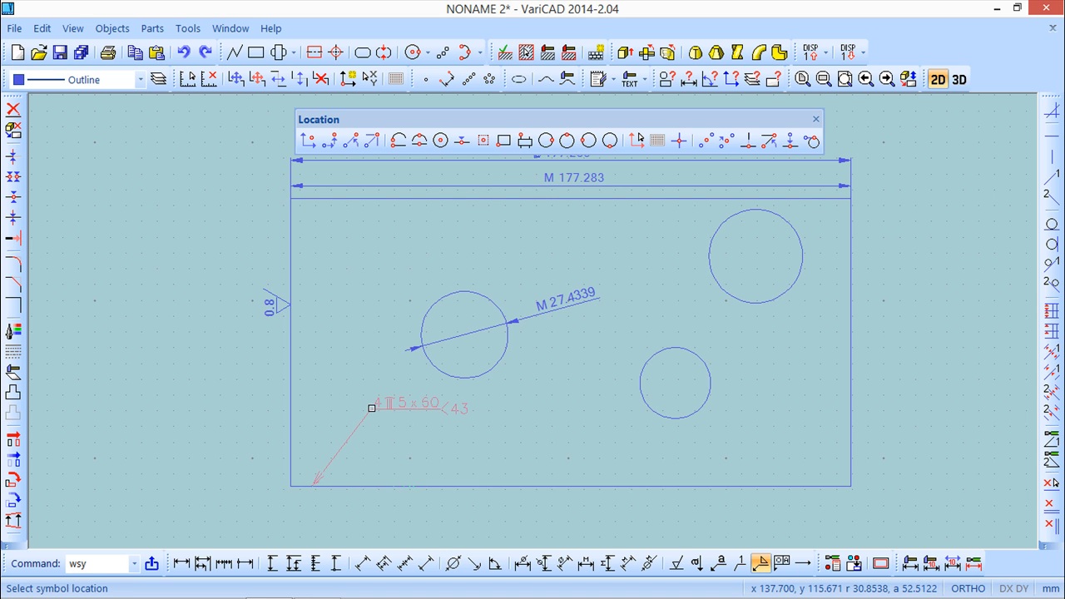
click(368, 408)
scroll(491, 429, up, 4)
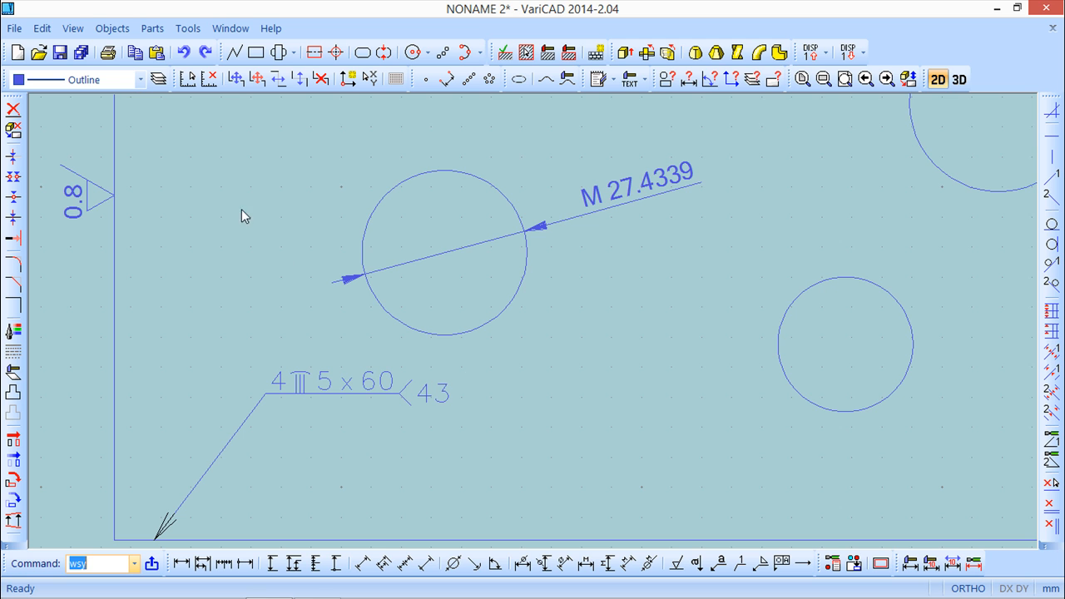
Start the Tolerance Symbols command, move its dialog clear of the weld symbol, and look through both pages of symbols.
click(110, 28)
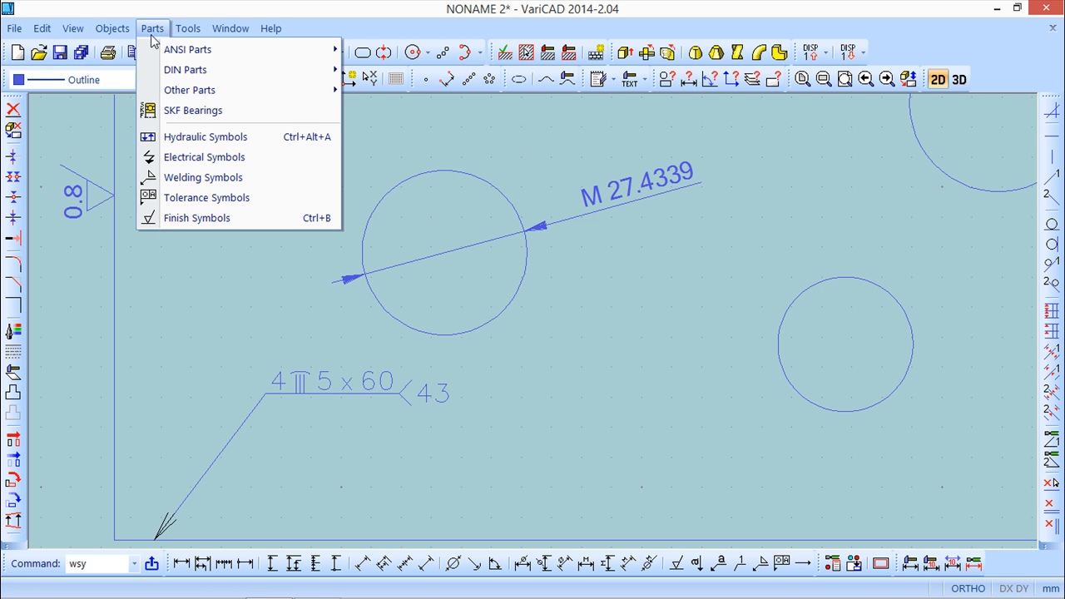
click(208, 201)
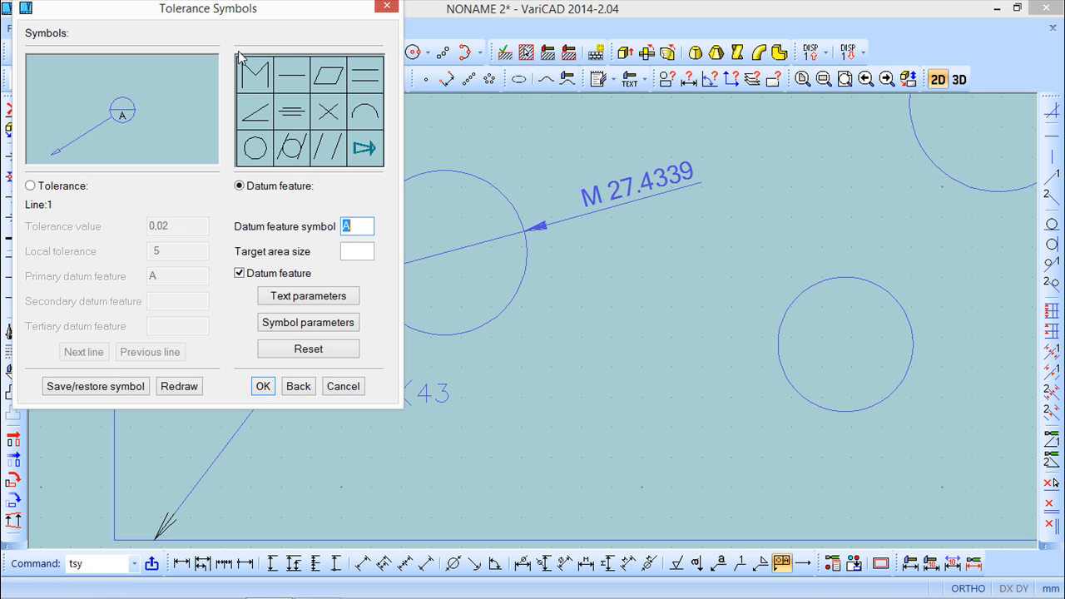
drag(253, 22, 810, 118)
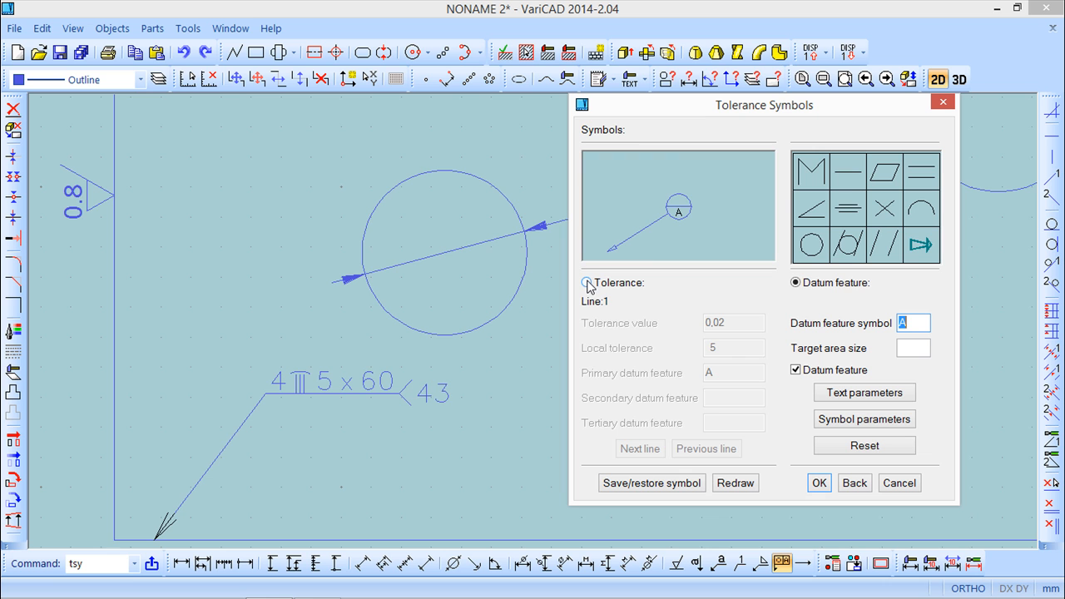
click(921, 252)
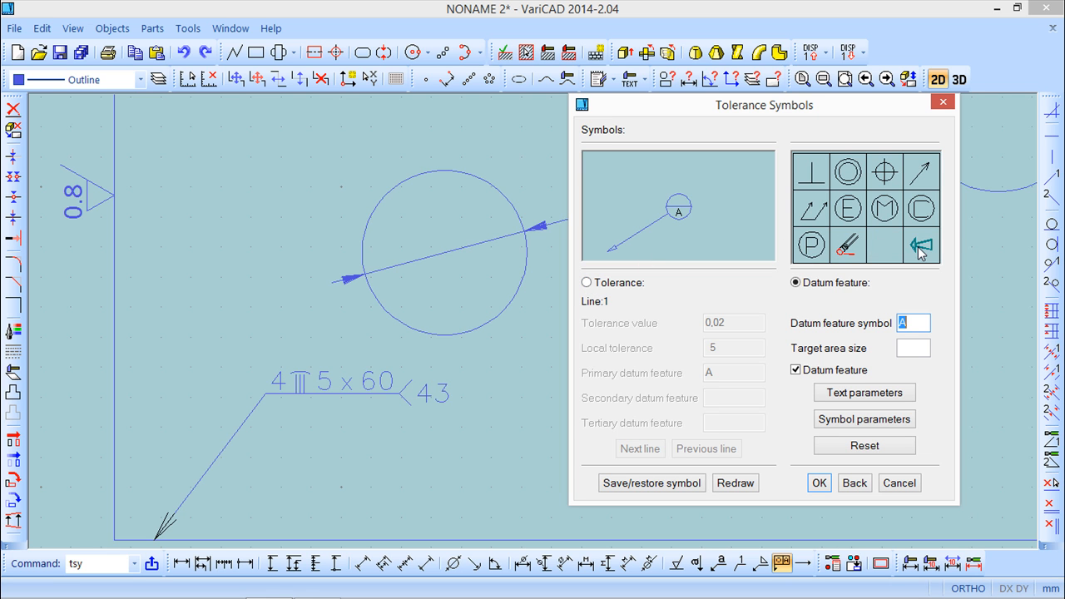
click(921, 245)
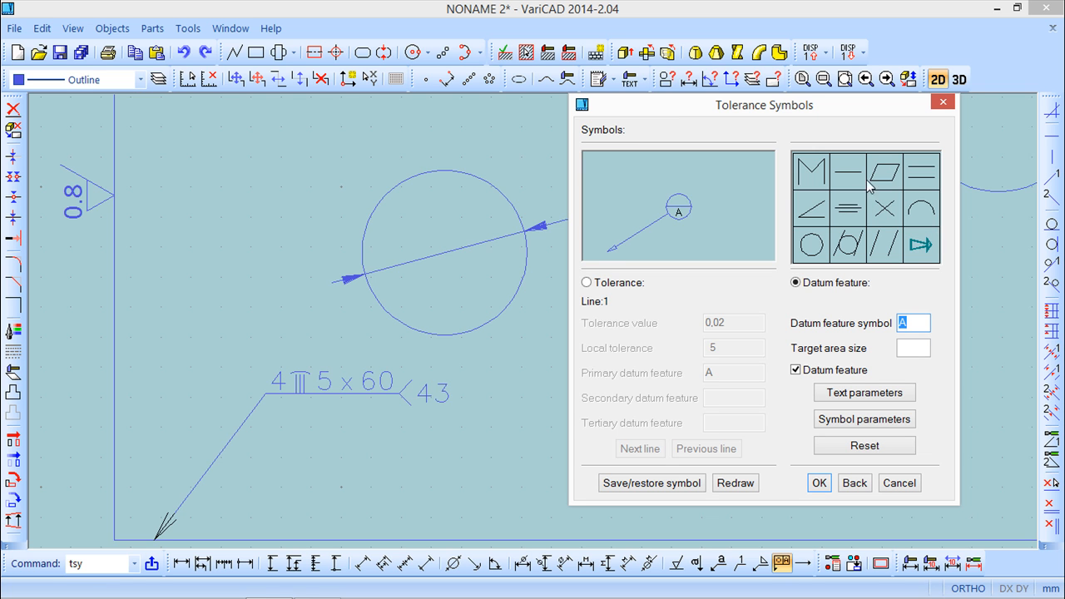
Switch the symbol type to Tolerance, checking the second tolerance line and the Datum feature type before returning to Tolerance line 1.
click(586, 283)
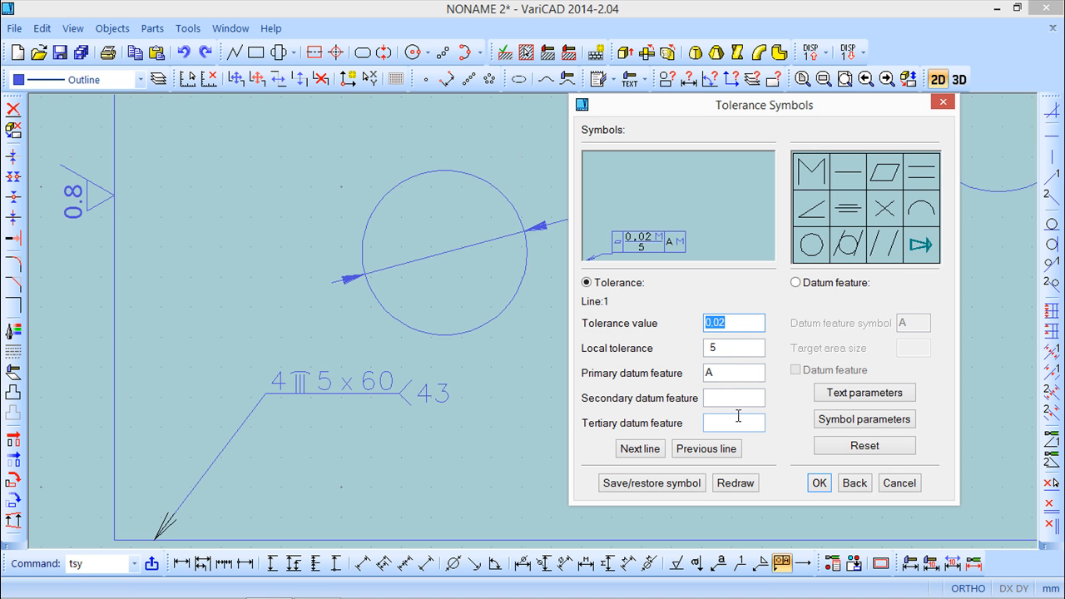
click(640, 450)
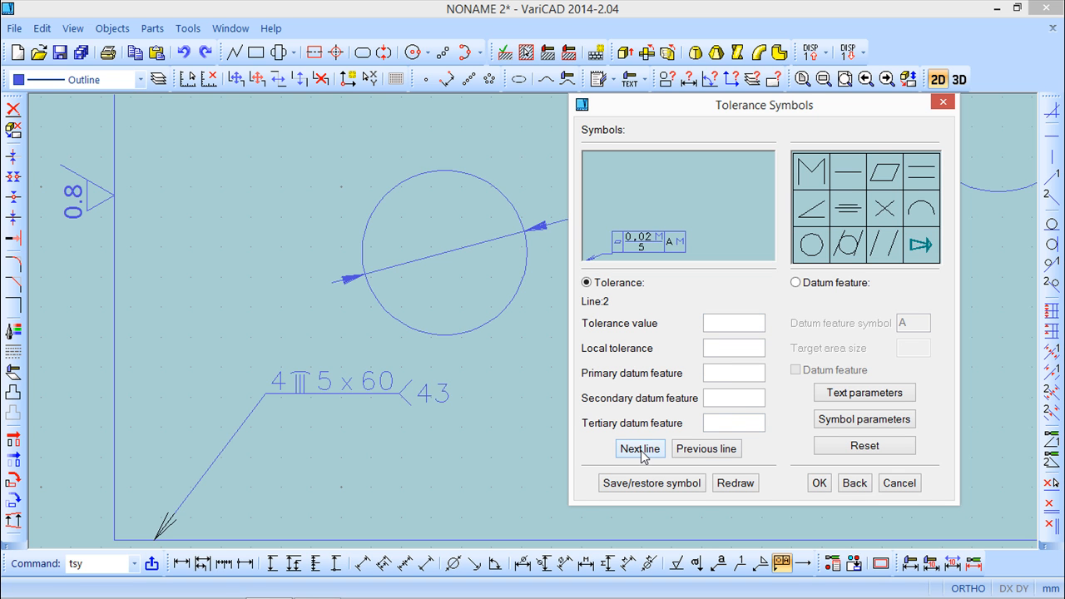
click(706, 448)
click(796, 282)
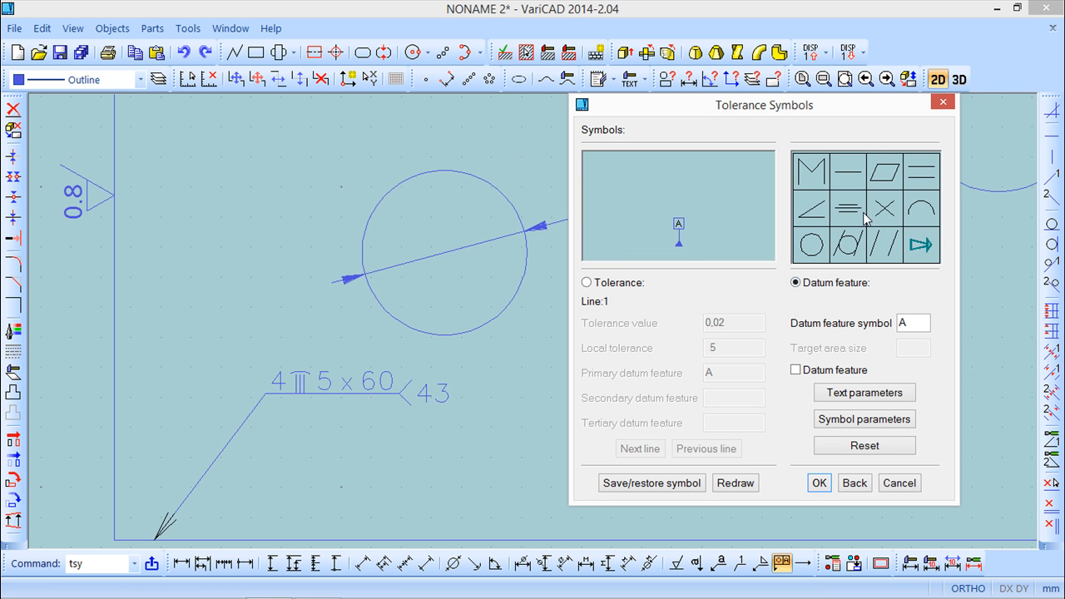
click(587, 283)
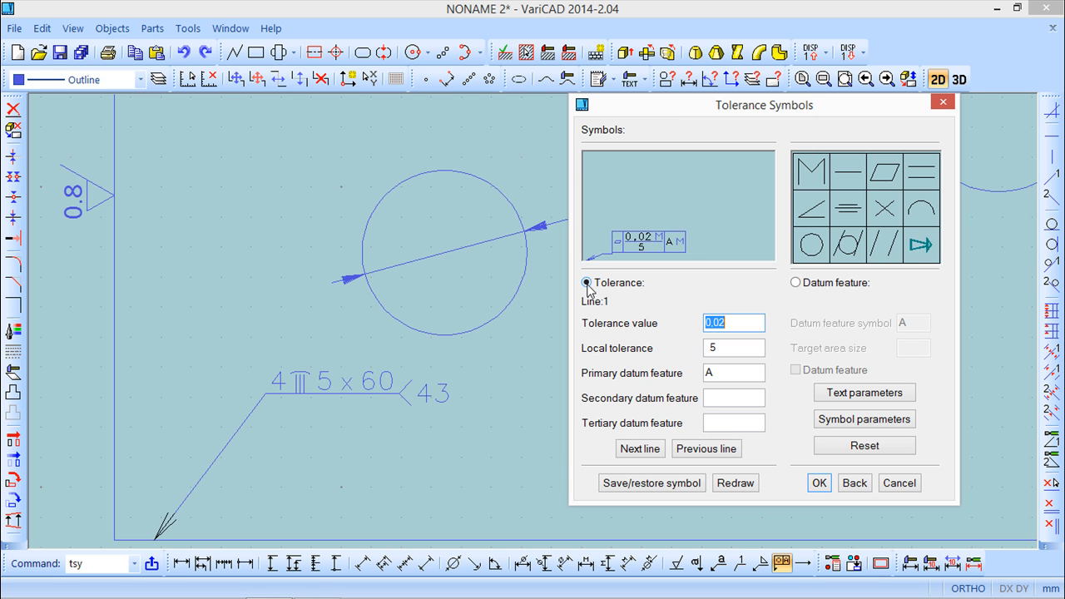
Place the tolerance symbol with its arrow on the middle of the rectangle's bottom edge and its frame over the lower-right circle.
click(821, 483)
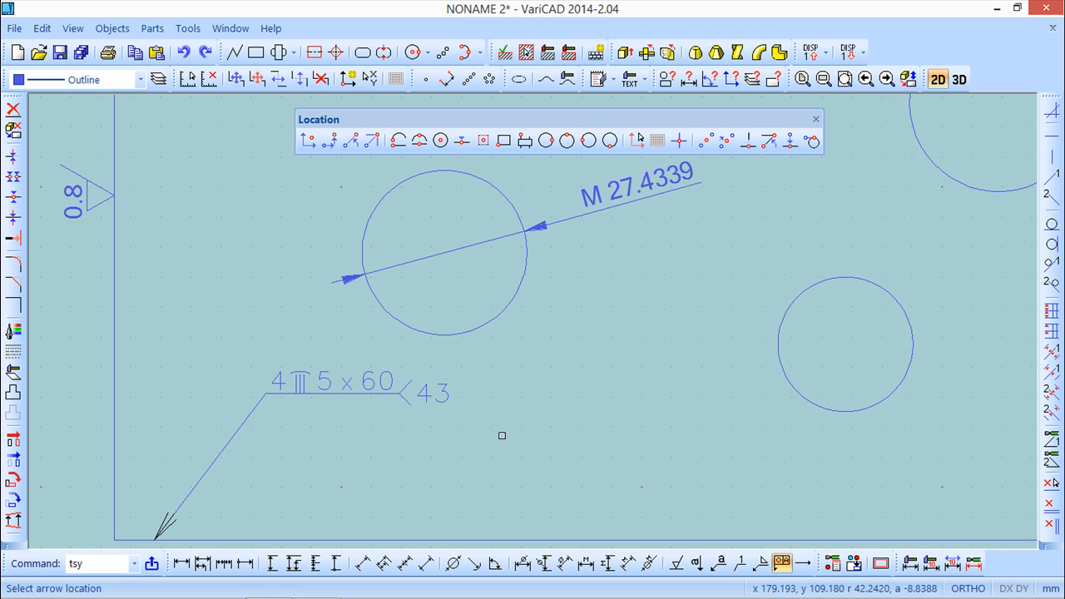
scroll(495, 432, down, 1)
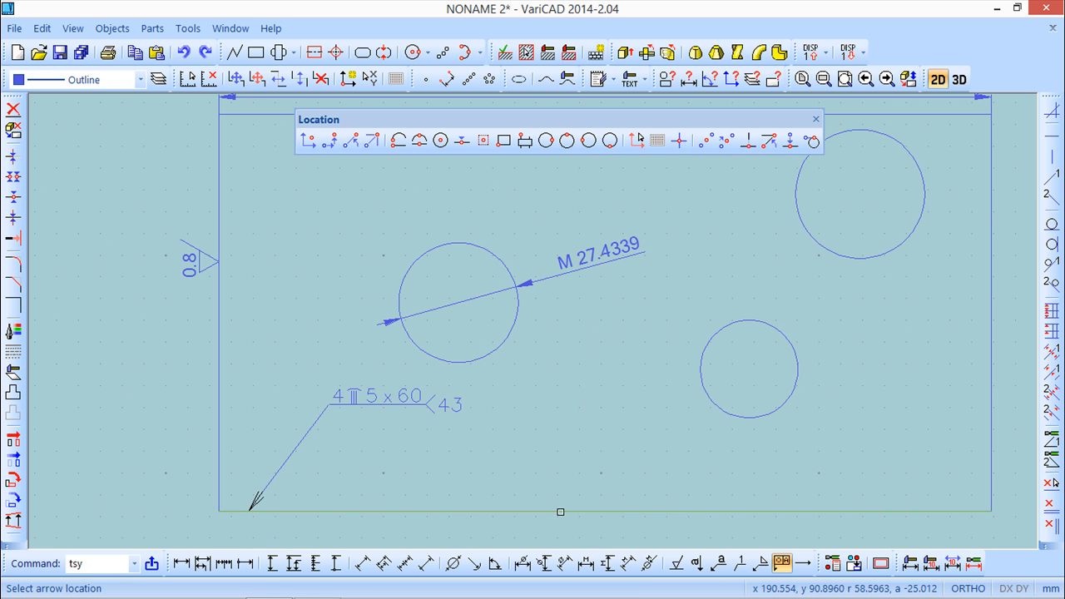
click(560, 511)
click(658, 391)
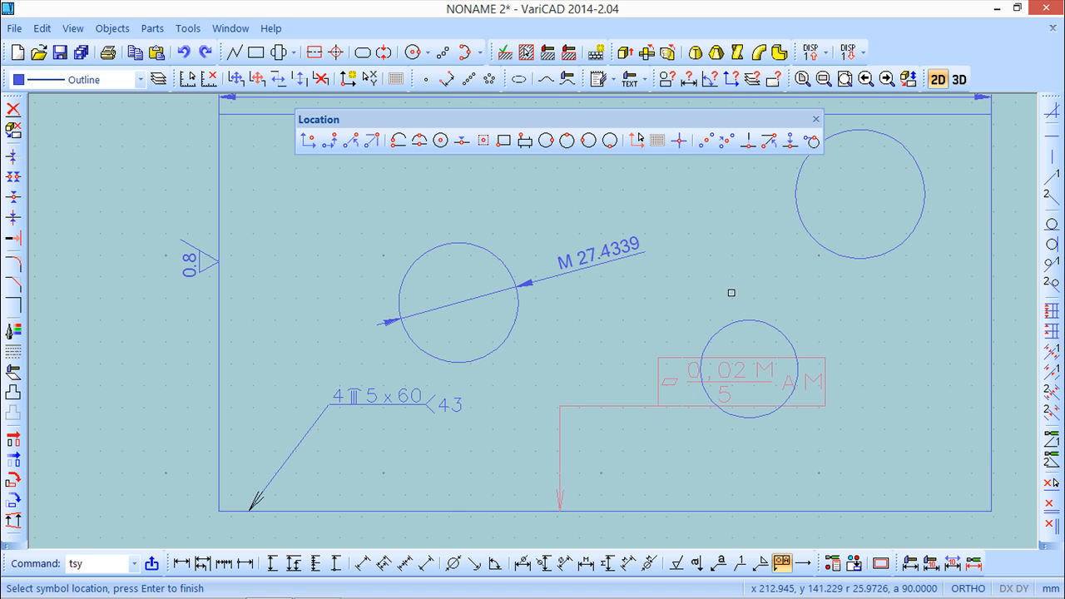
key(Return)
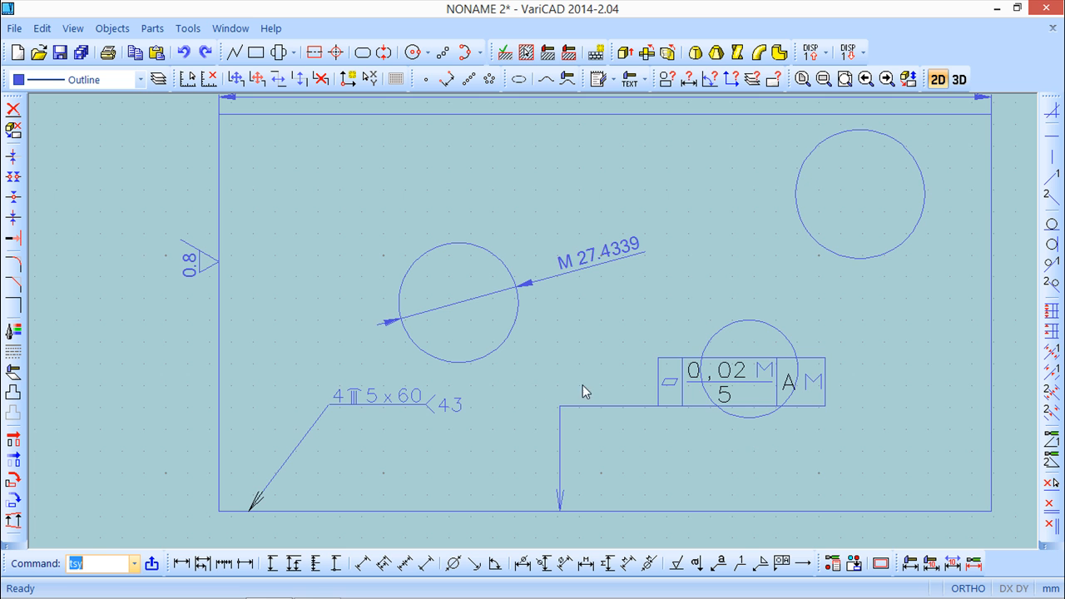
Place a horizontal single dimension about 53 mm long in the empty area to the right of the rectangle.
scroll(525, 326, down, 1)
scroll(532, 321, down, 1)
middle_drag(582, 287, 459, 352)
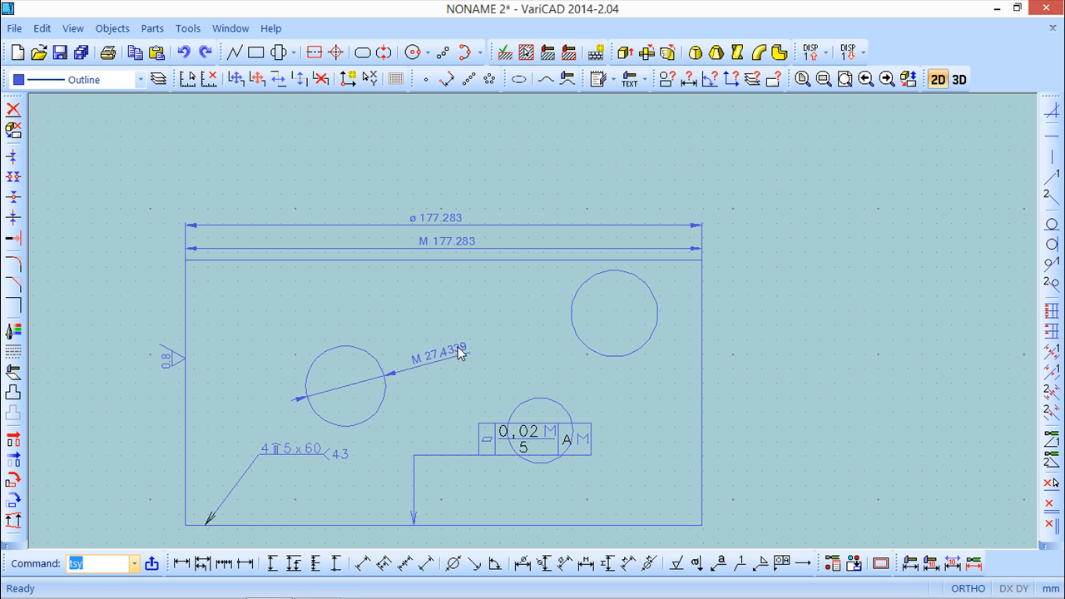
click(120, 33)
mouse_move(168, 51)
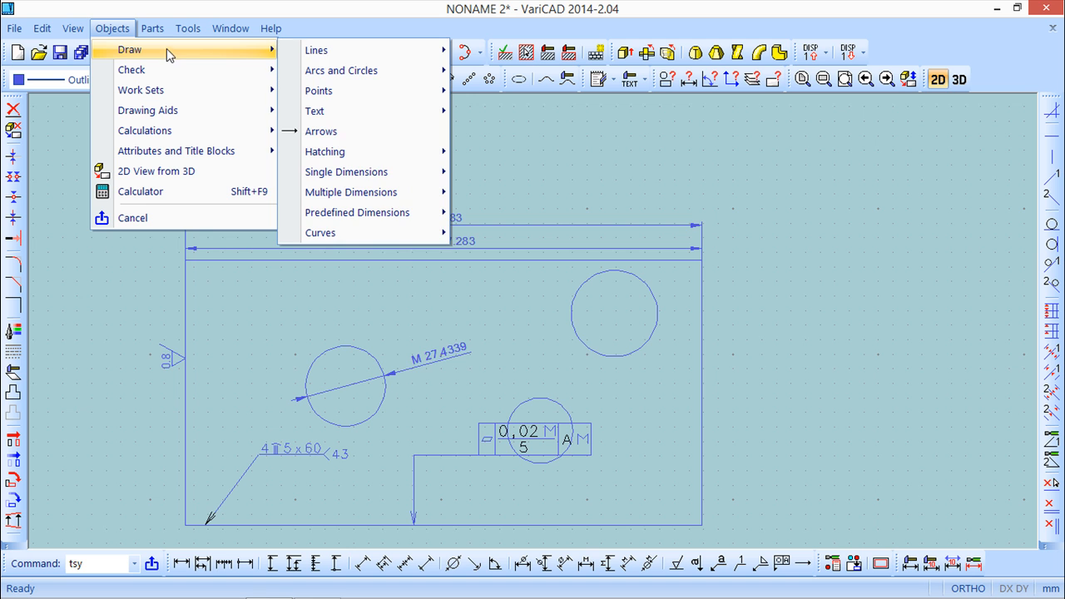
mouse_move(394, 171)
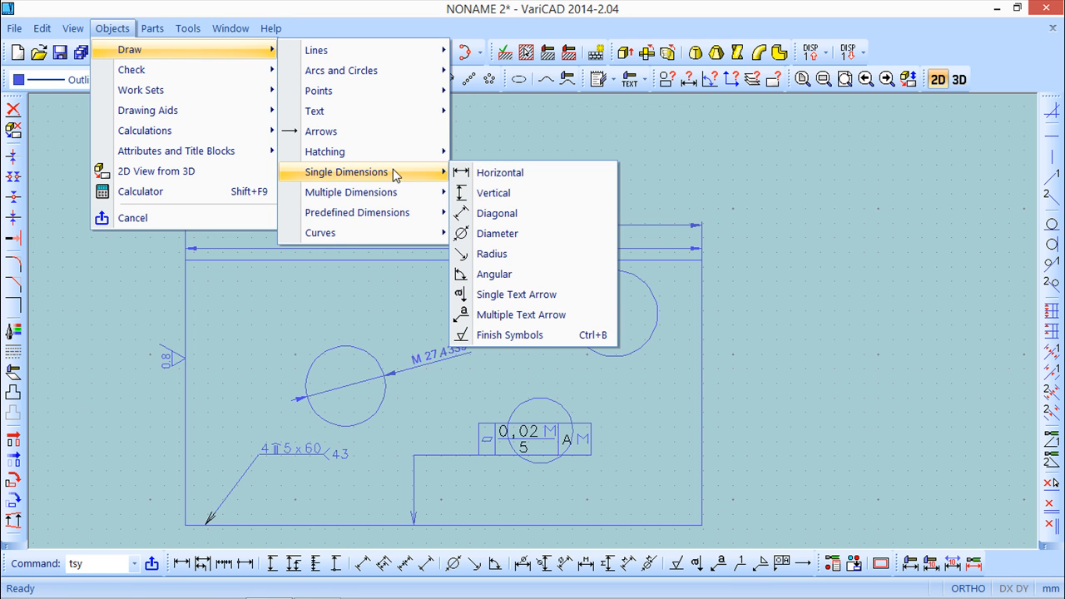
click(509, 173)
click(746, 350)
click(900, 351)
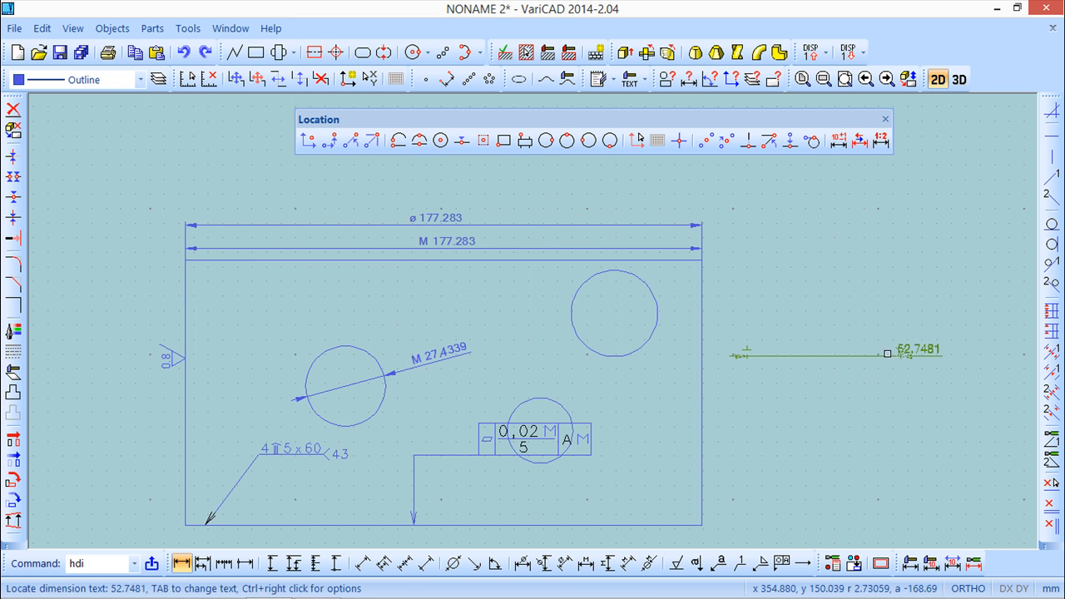
click(824, 272)
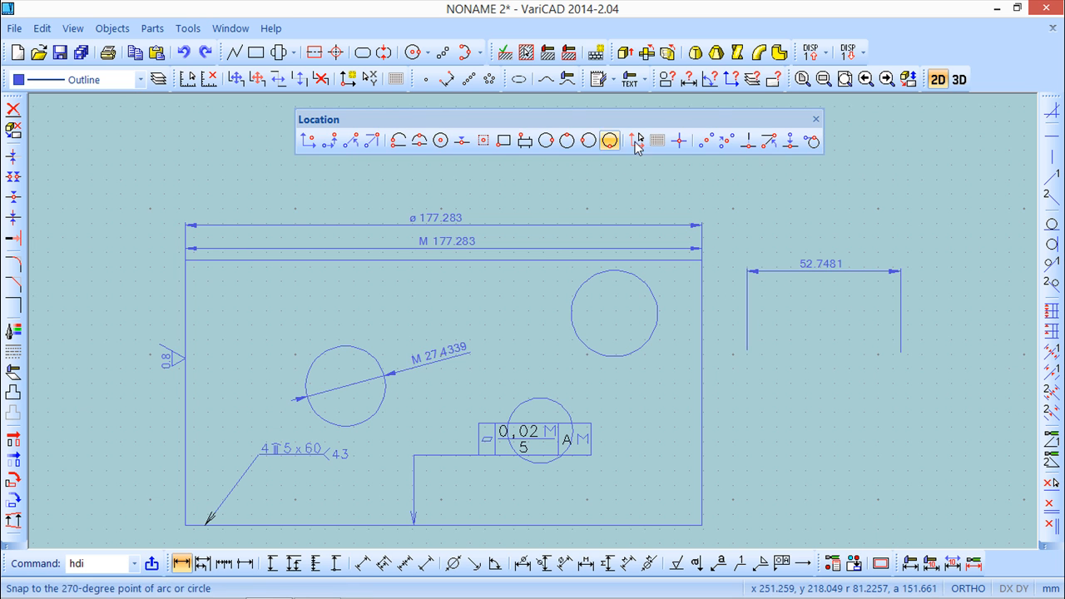
click(815, 119)
Start Edit Style of Selected Dimensions using the current attributes, and move the settings dialog clear of the horizontal dimension beside the rectangle.
mouse_move(535, 495)
middle_down()
mouse_move(563, 404)
mouse_move(532, 413)
middle_up()
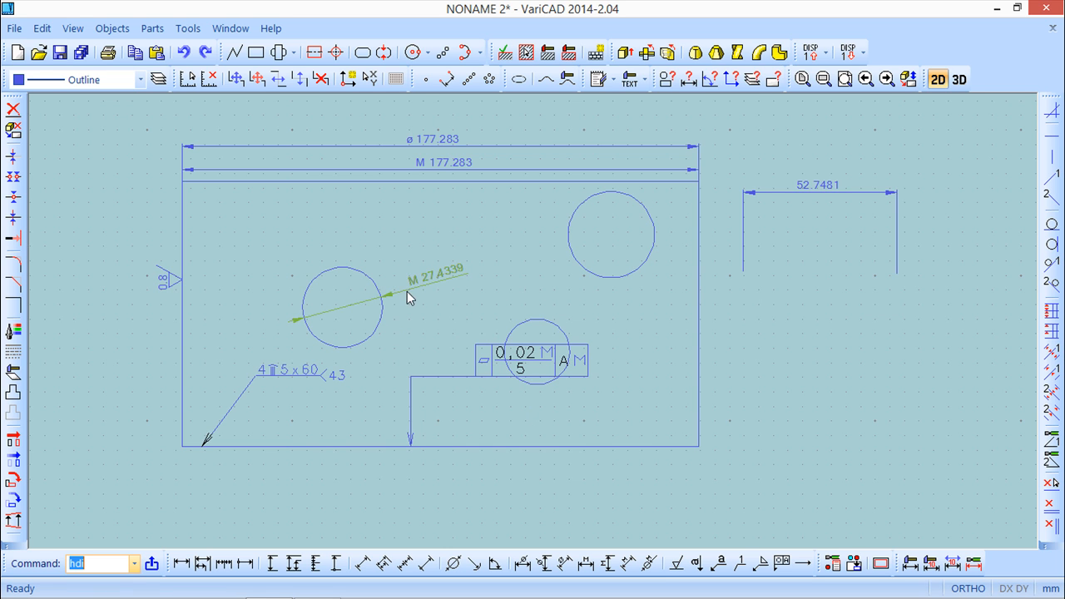
click(42, 30)
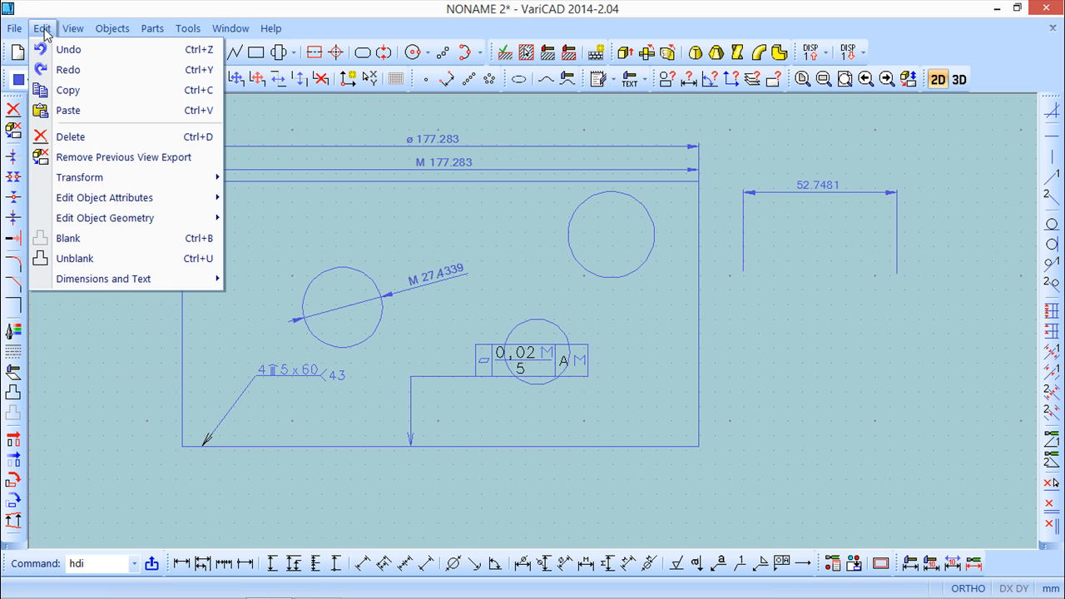
mouse_move(105, 282)
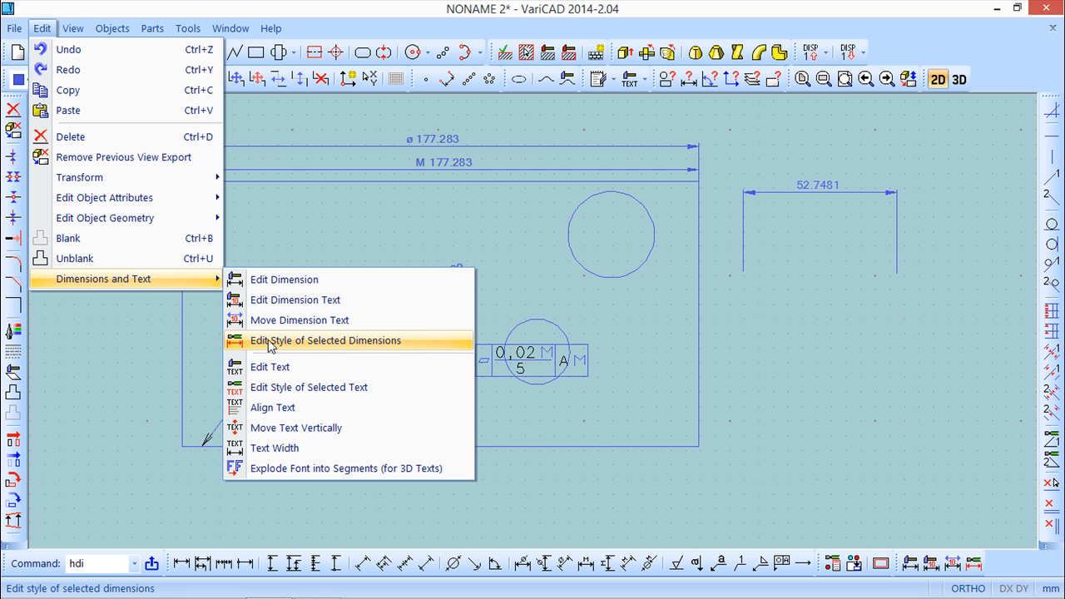
click(364, 341)
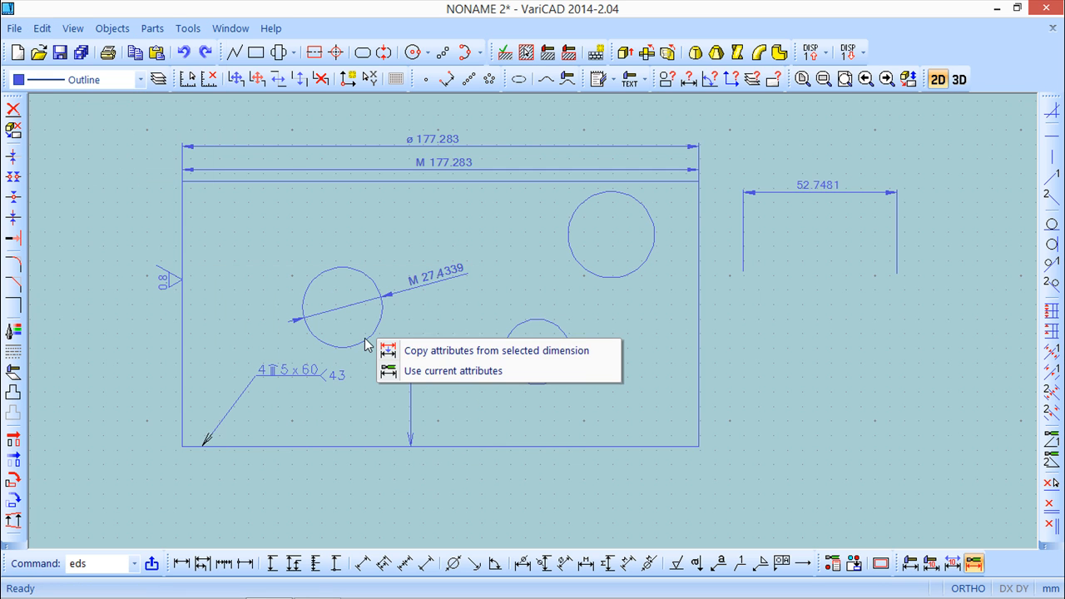
click(462, 376)
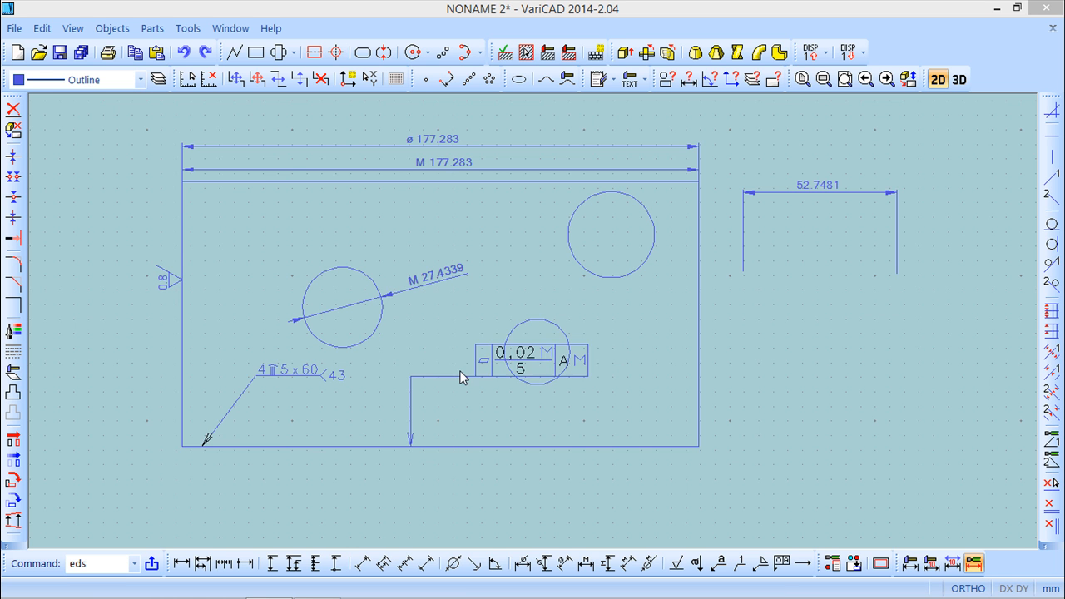
drag(453, 178, 330, 119)
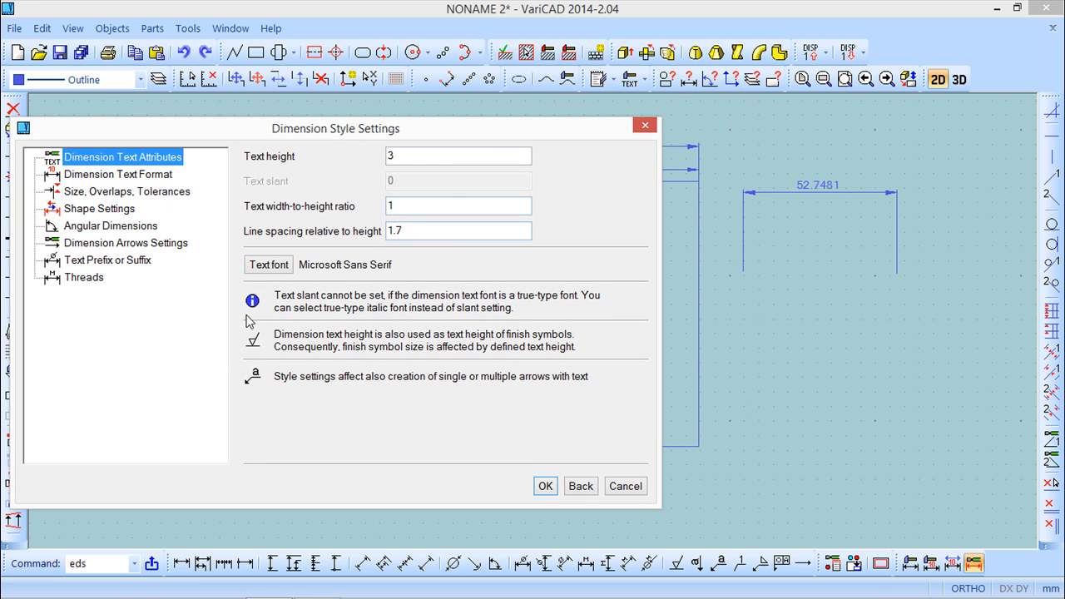
Look through the dimension style pages from Dimension Text Format to Threads.
click(87, 175)
click(83, 191)
click(83, 209)
click(87, 226)
click(87, 243)
click(88, 260)
click(85, 277)
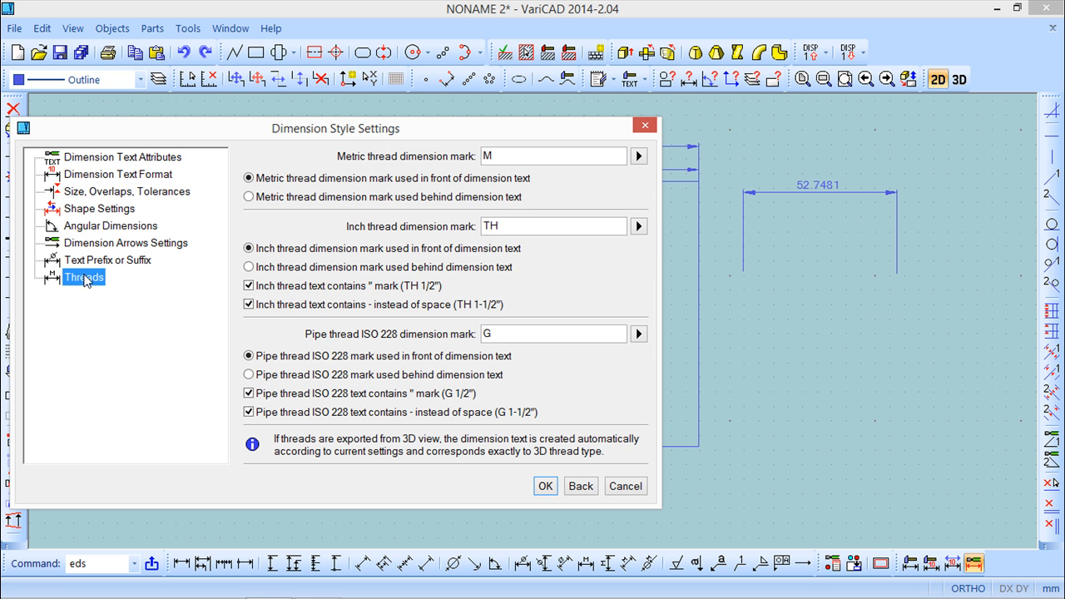
Increase the text height in Dimension Text Attributes and apply the style to the horizontal dimension beside the rectangle.
click(99, 156)
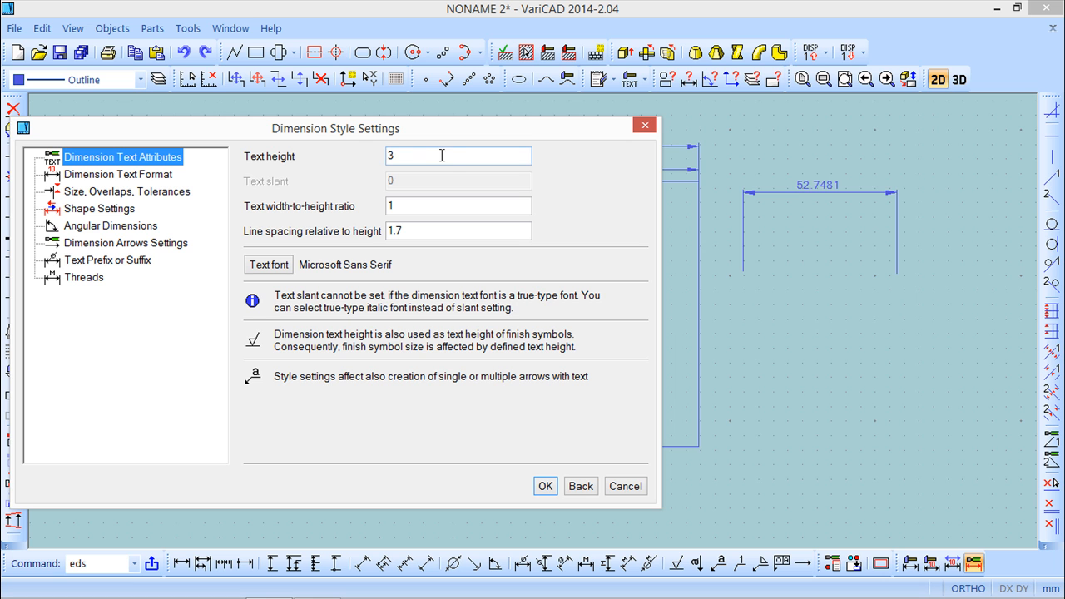
double_click(413, 157)
click(546, 486)
click(818, 199)
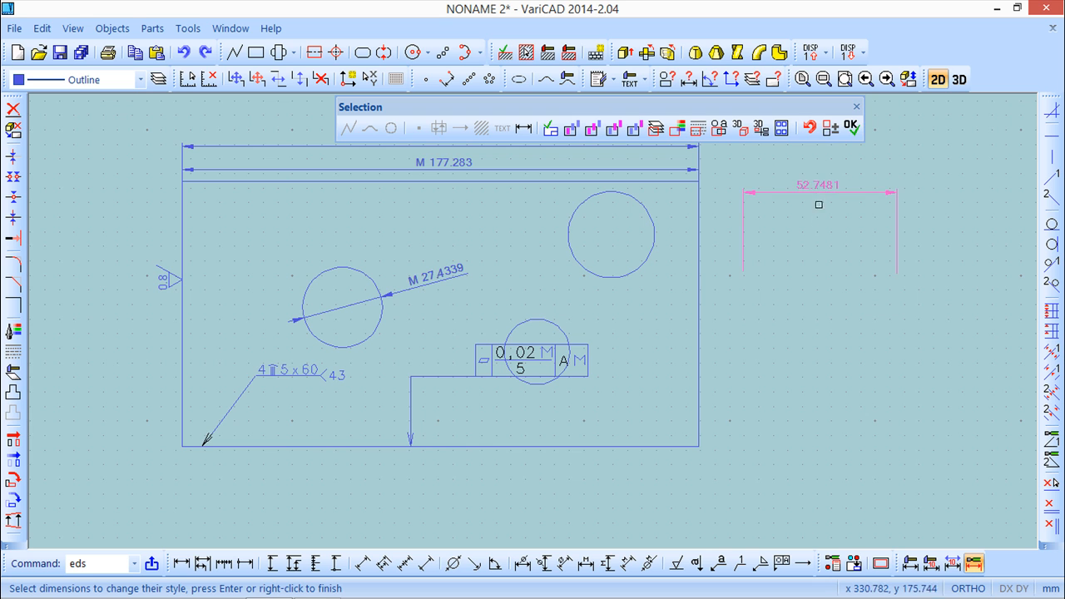
right_click(815, 230)
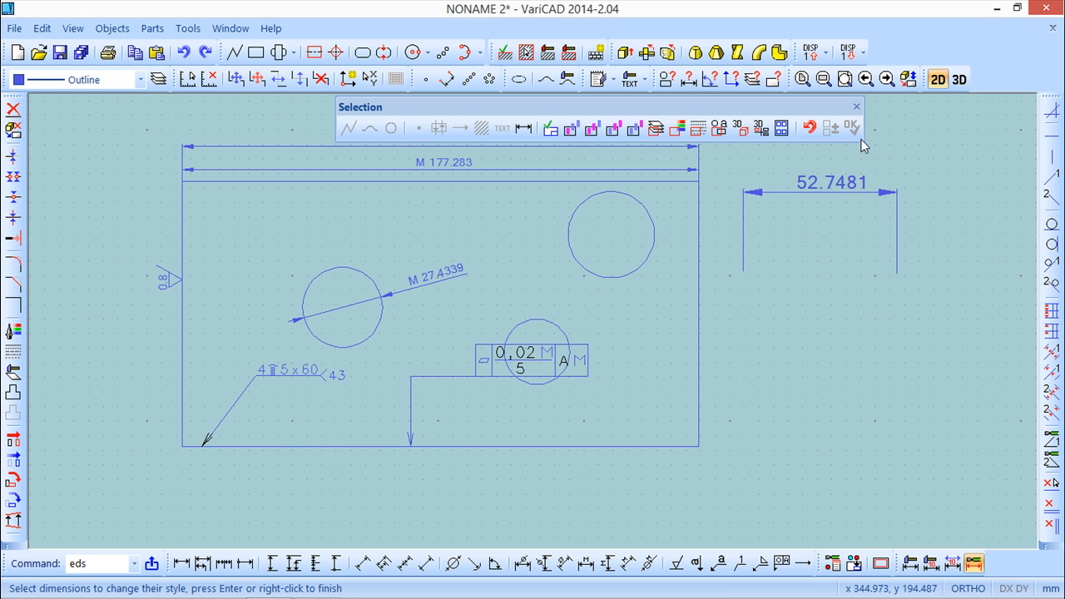
click(857, 108)
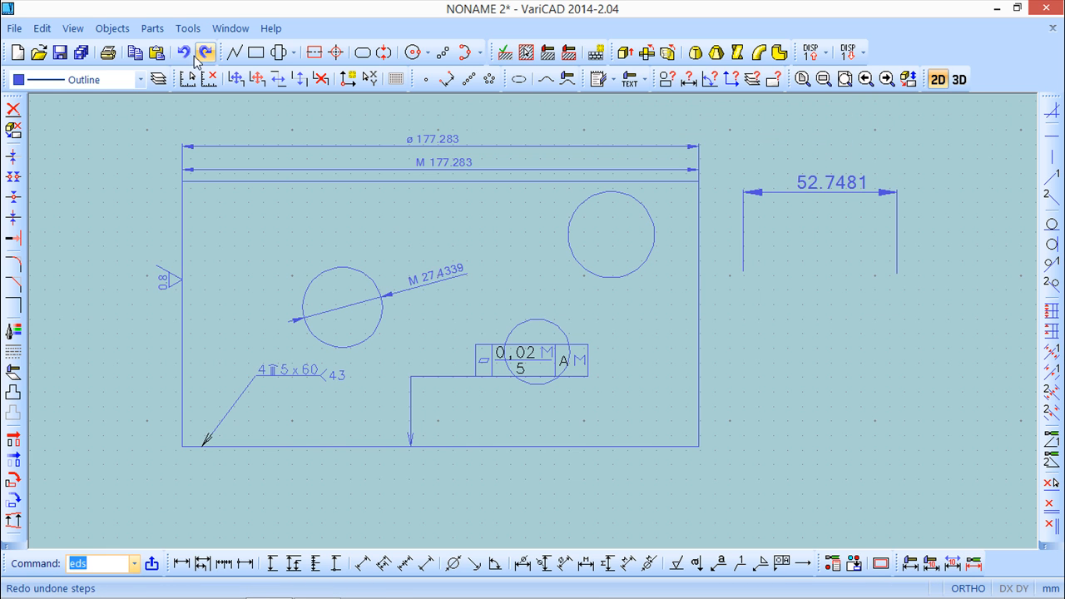
Use Edit Dimension to reposition the separate horizontal dimension's line and text slightly.
click(42, 28)
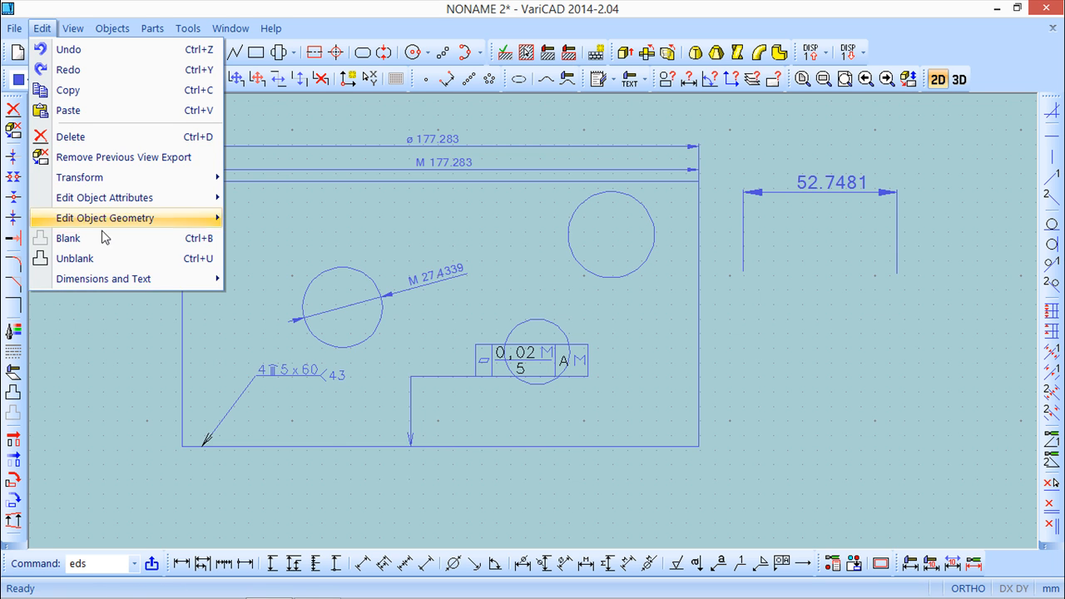
mouse_move(130, 279)
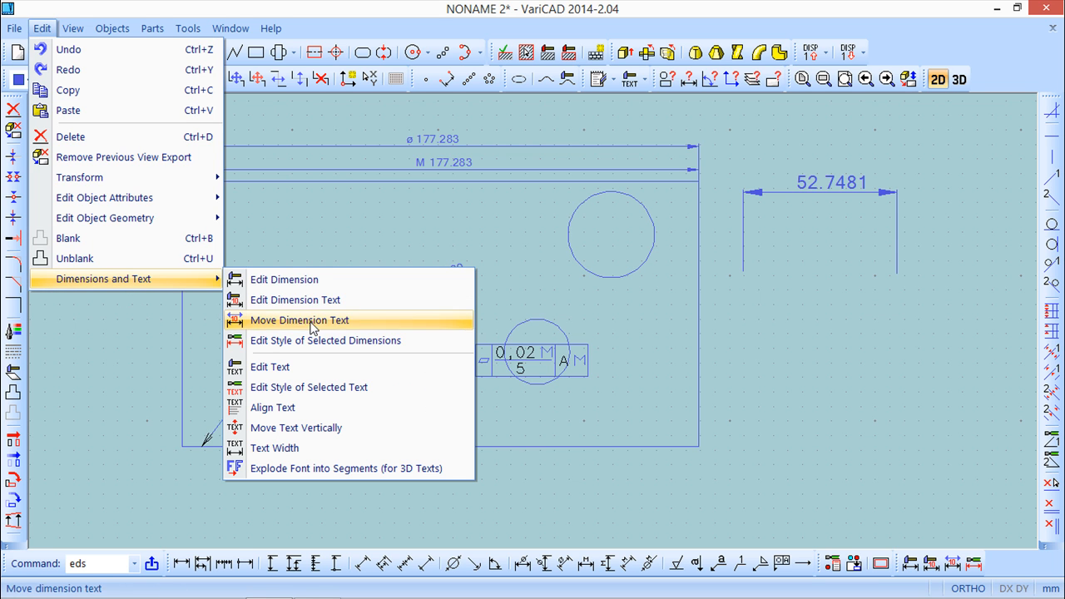
click(301, 281)
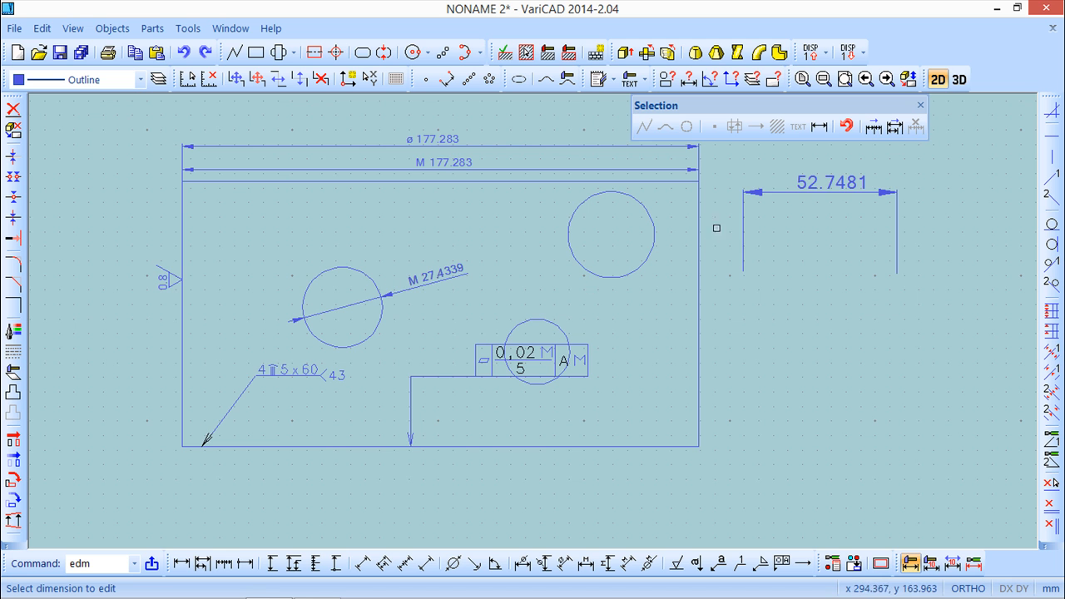
click(805, 186)
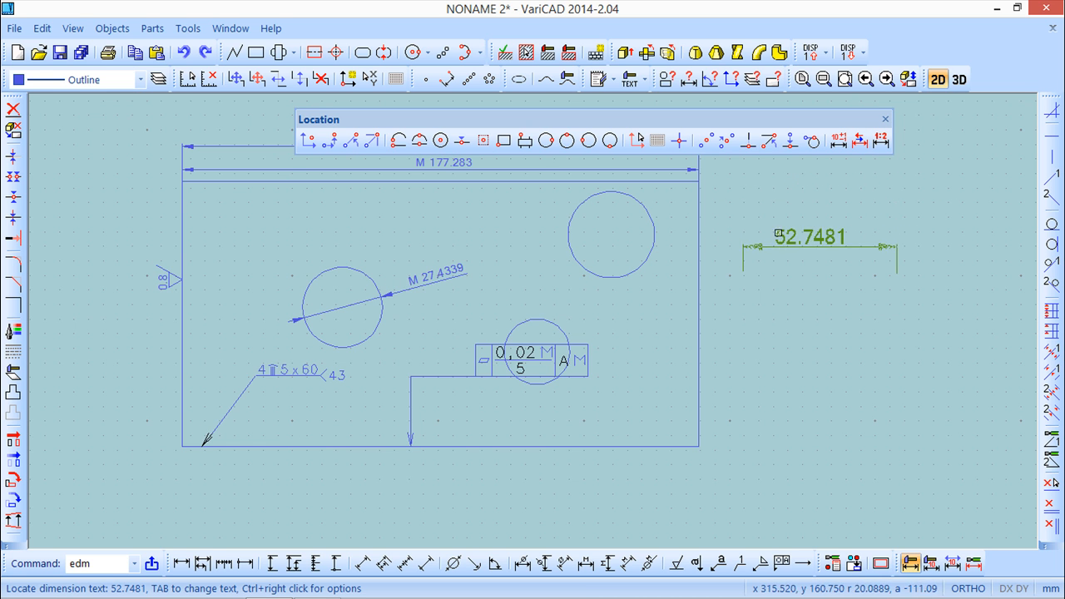
click(795, 190)
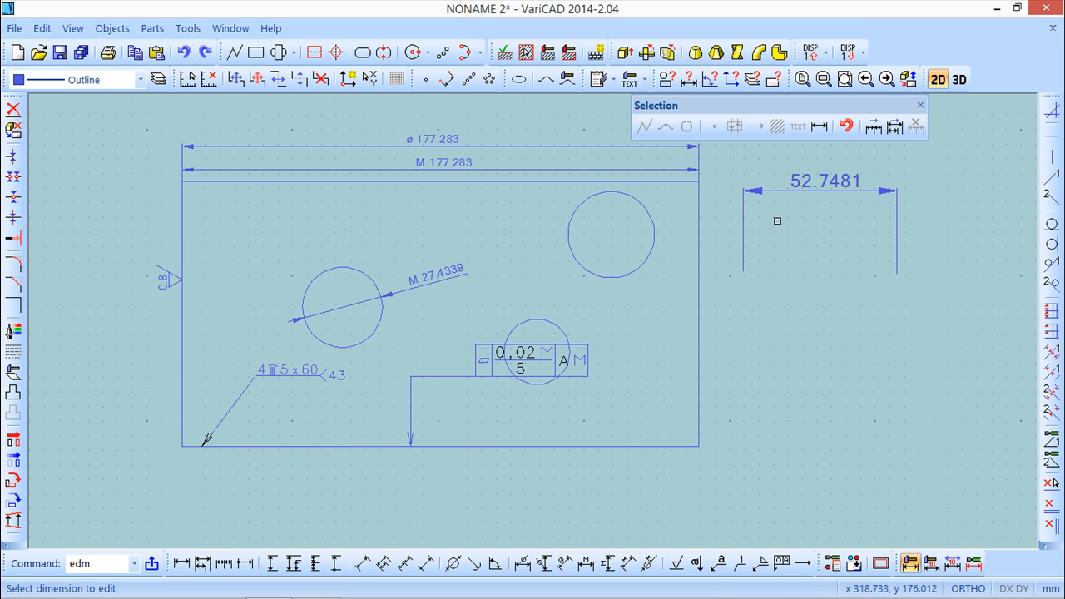
Change the text of the horizontal dimension beside the rectangle to 50.
click(42, 30)
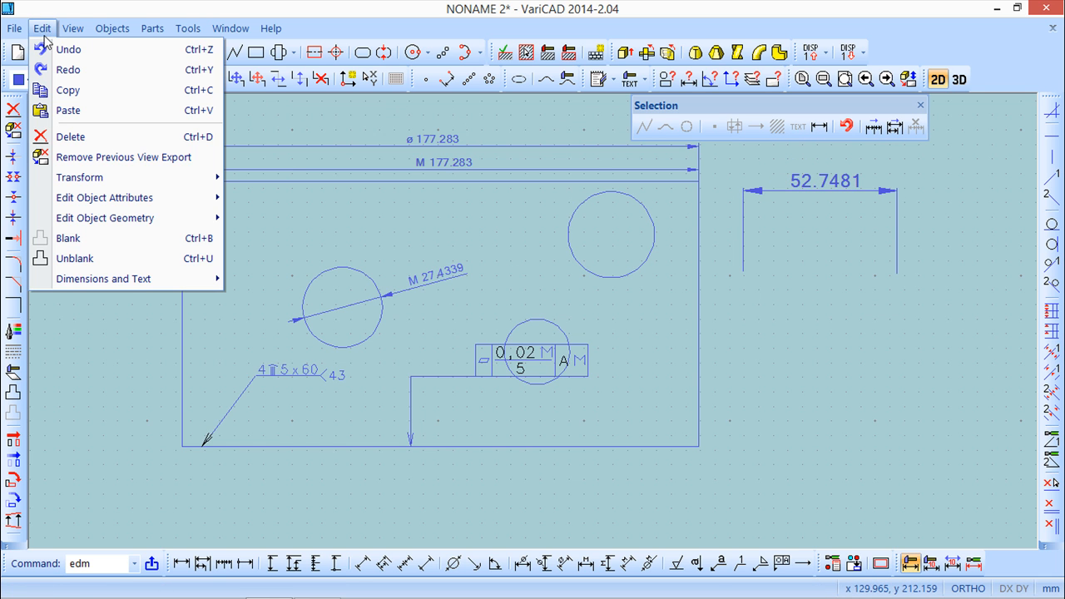
mouse_move(115, 279)
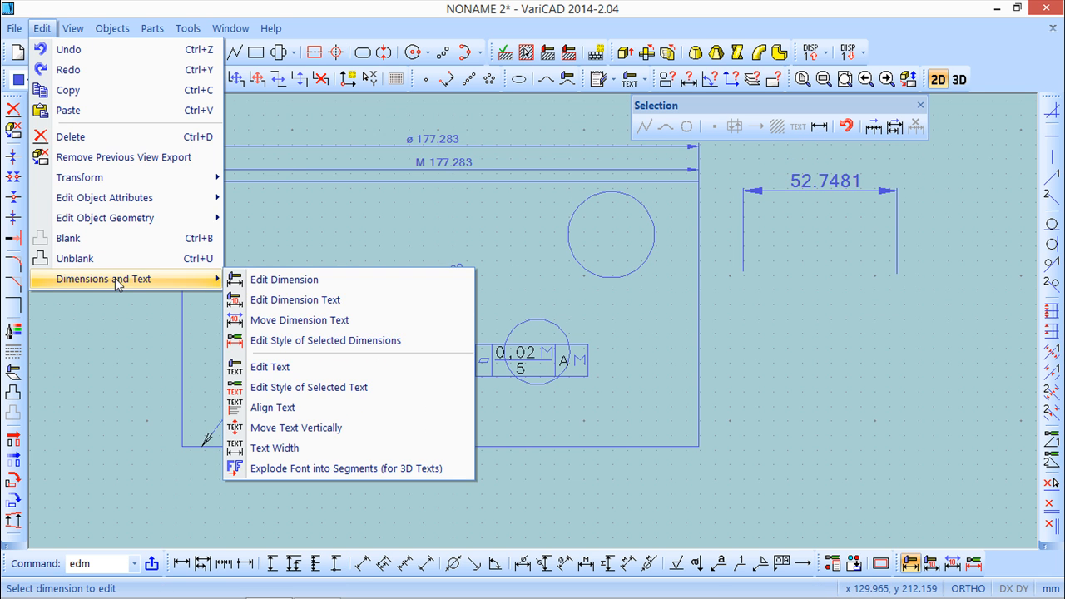
click(326, 304)
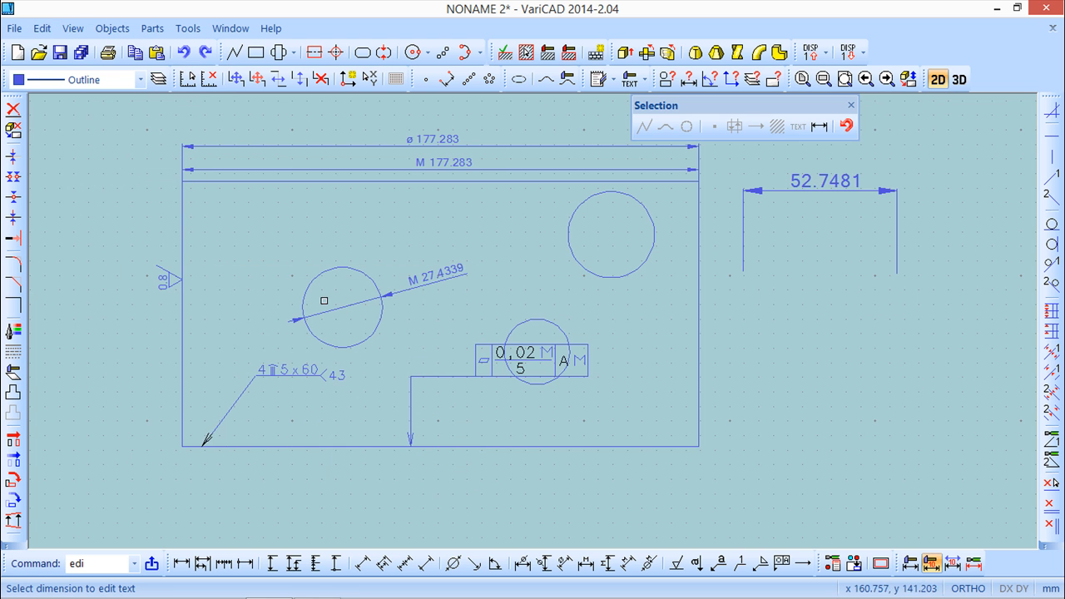
click(820, 178)
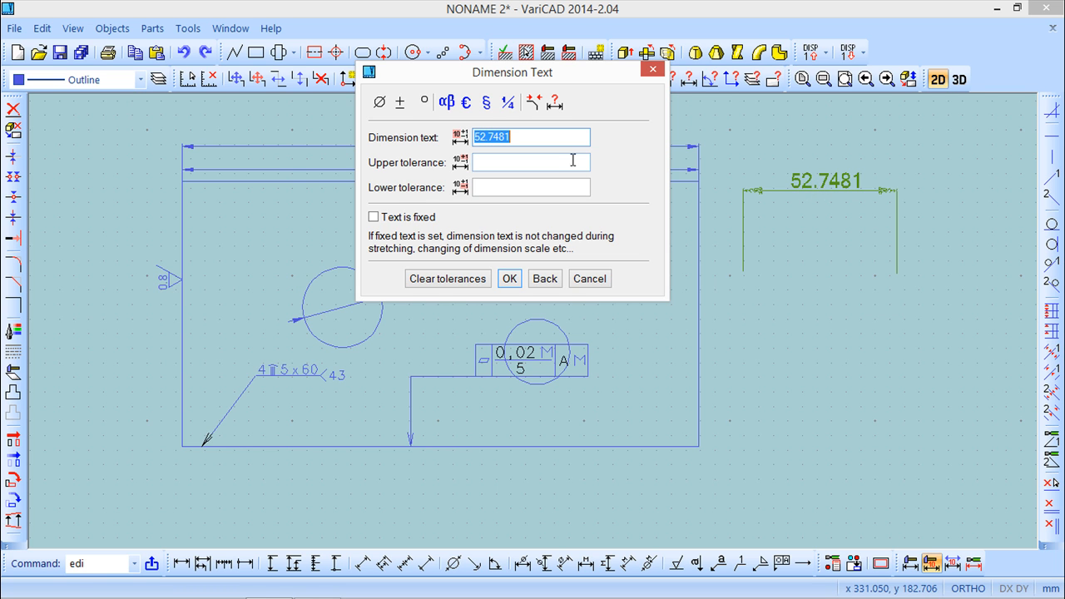
text(50)
click(509, 278)
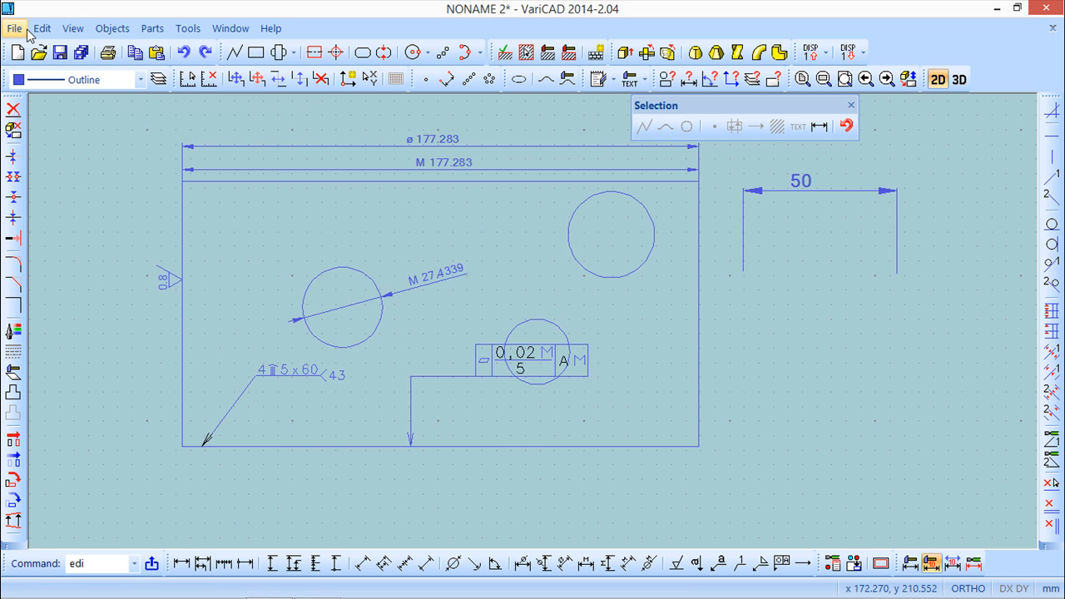
Move the 50 dimension text above the right end of its dimension line.
click(42, 28)
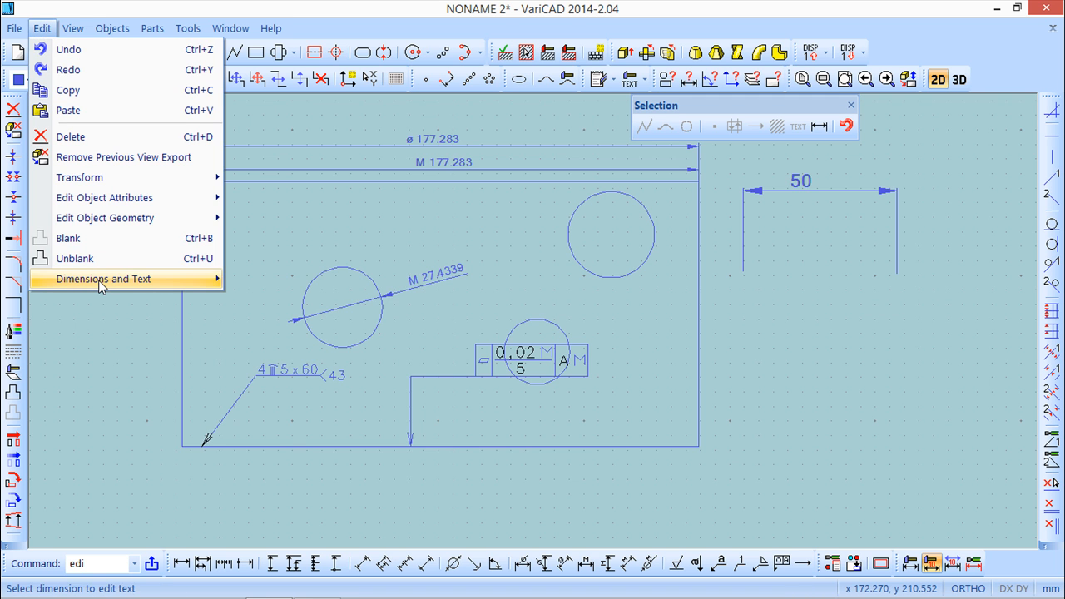
mouse_move(101, 285)
click(325, 252)
click(864, 192)
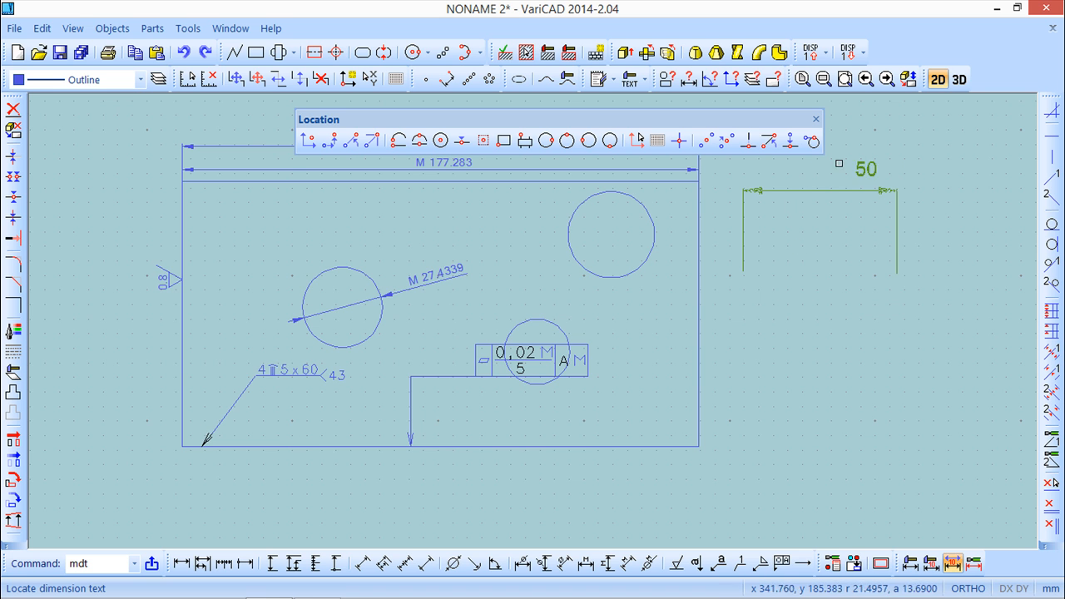
click(886, 175)
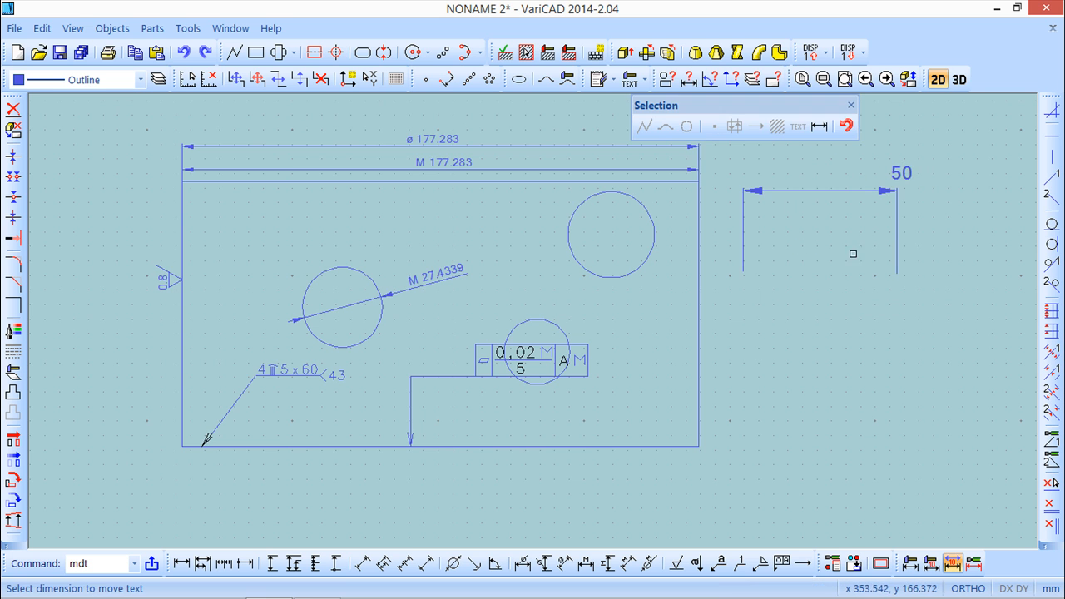
click(850, 105)
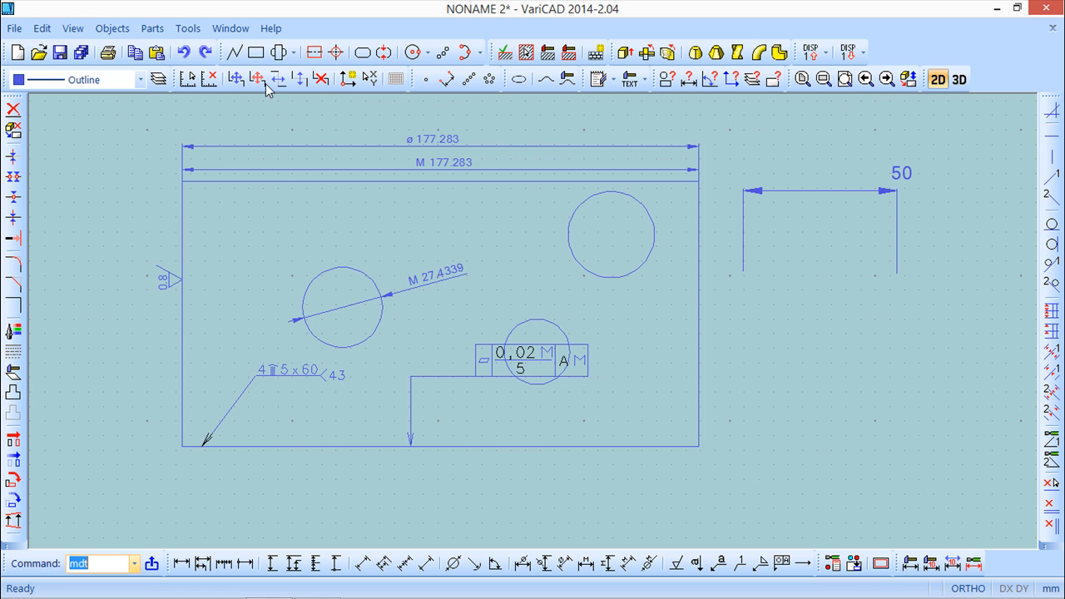
click(36, 32)
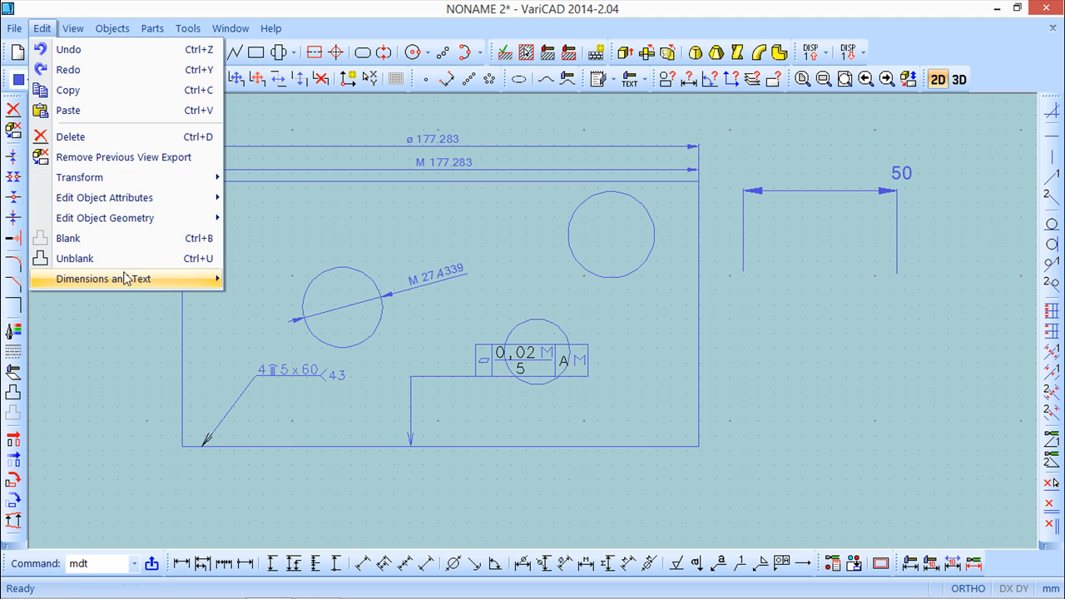
mouse_move(127, 278)
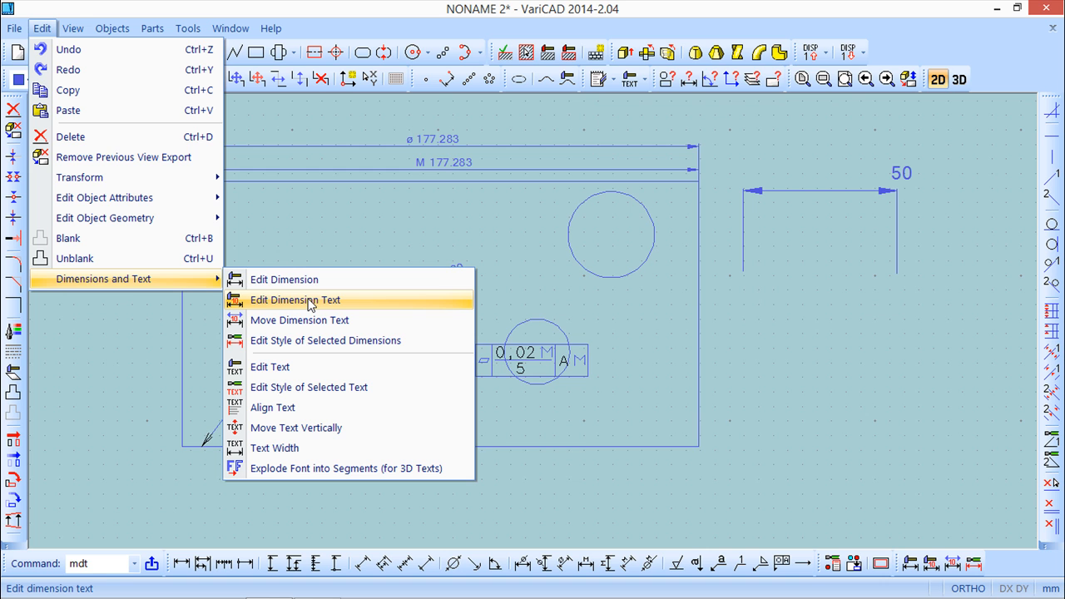
click(339, 8)
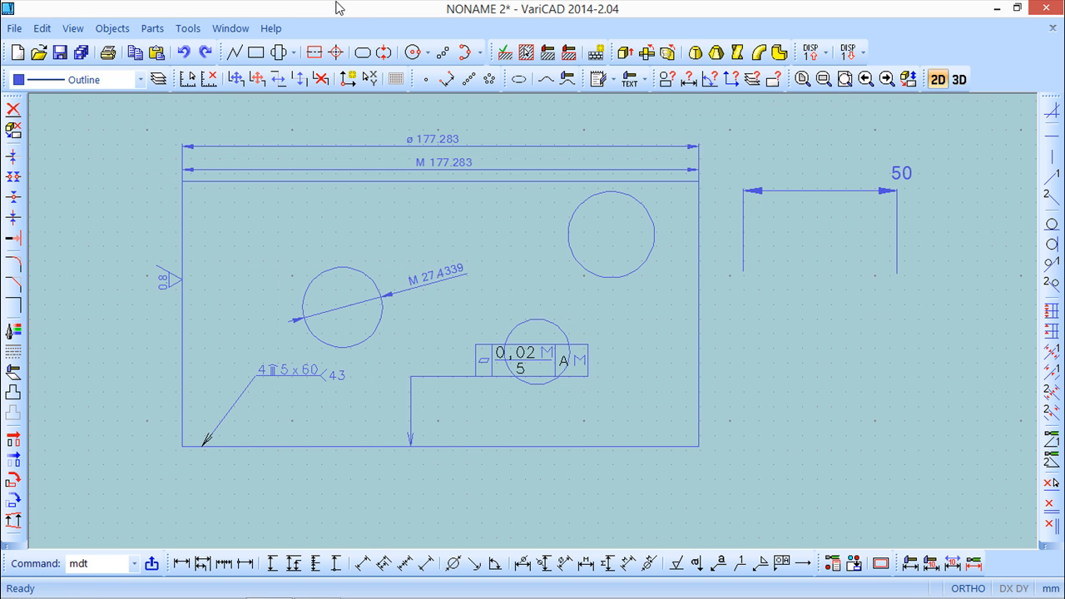
Review the weld symbol style setting and keep it at ISO.
click(183, 29)
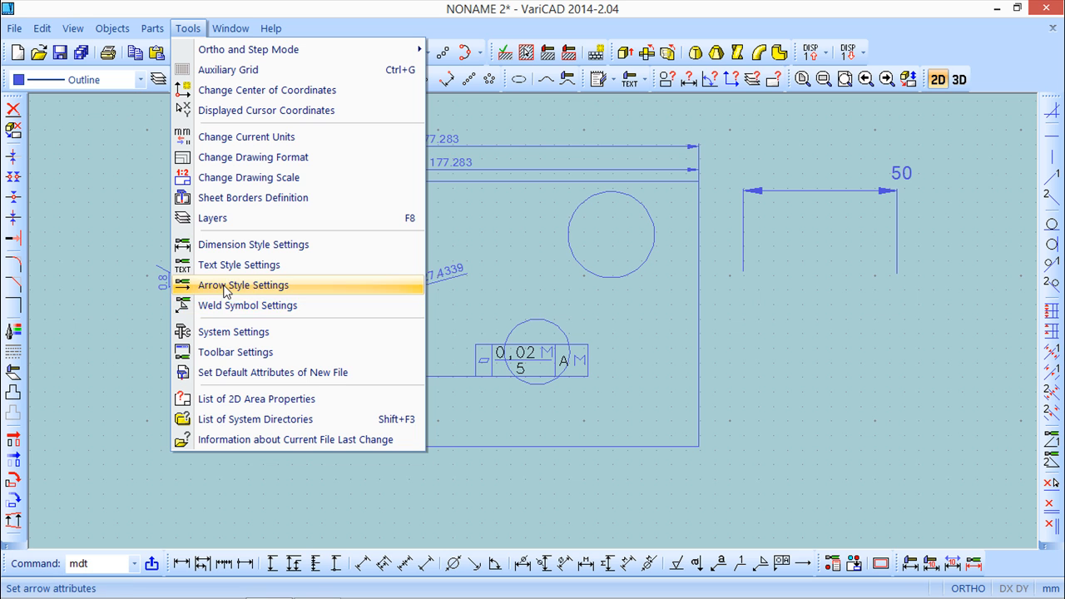
click(237, 308)
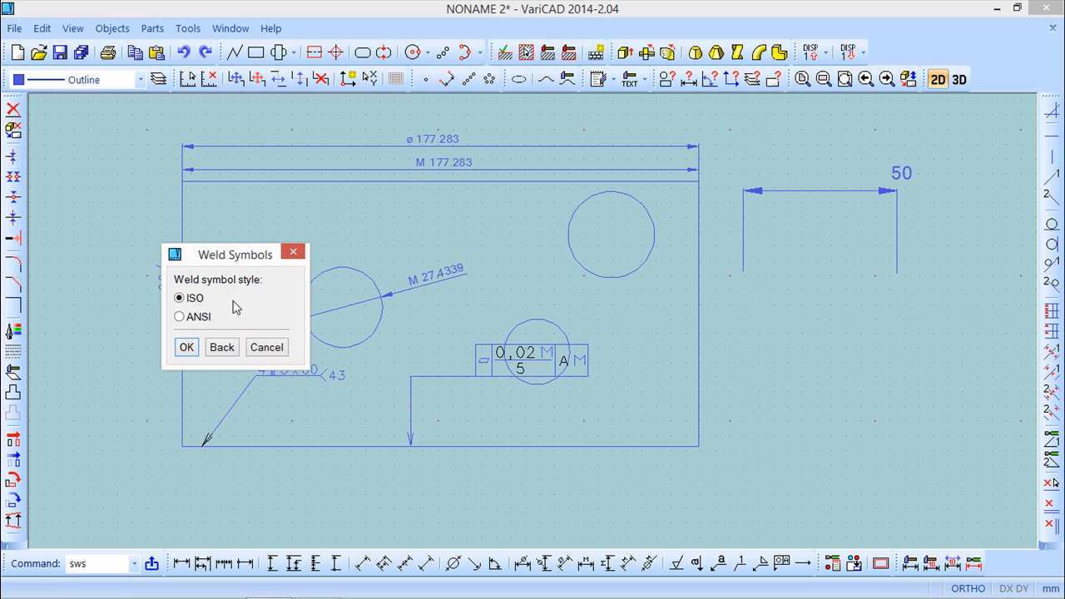
drag(236, 230, 242, 180)
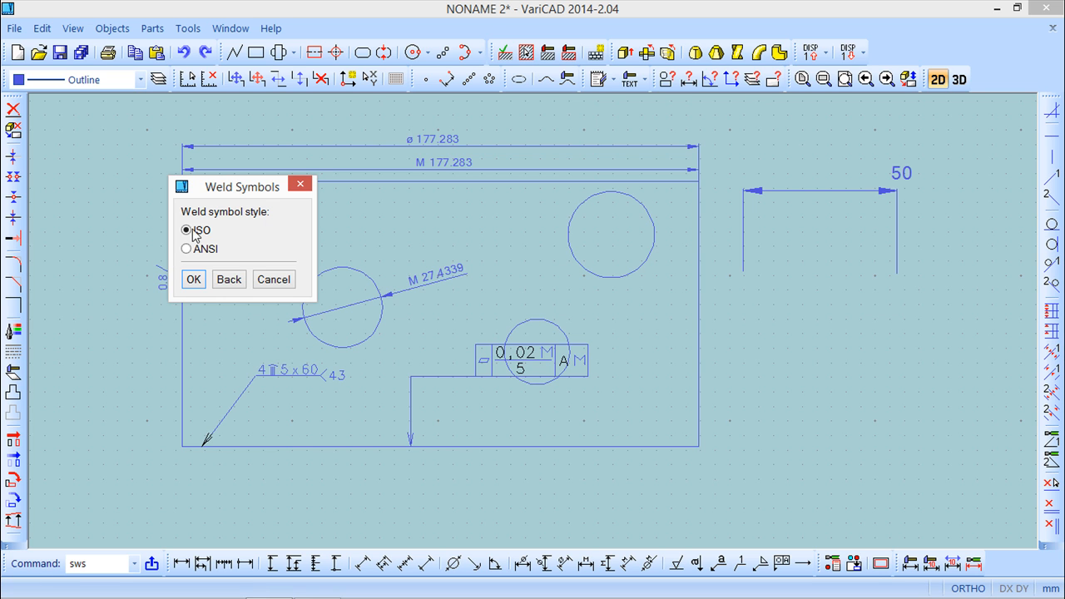
click(193, 280)
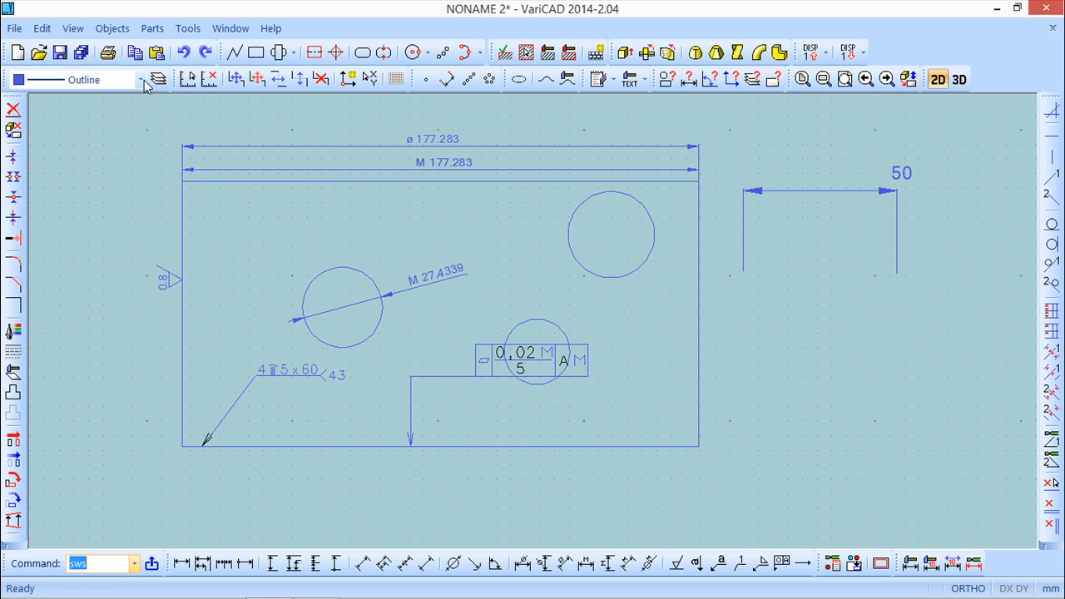
Try to set the number of decimal digits in dimension text to 2 in the dimension style's text format.
click(191, 30)
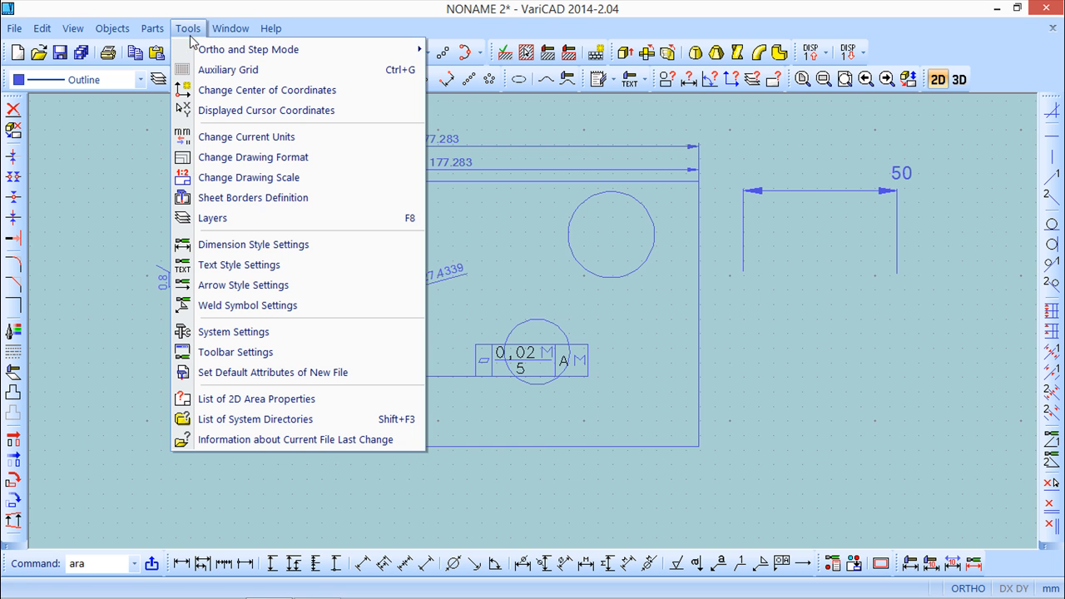
click(242, 248)
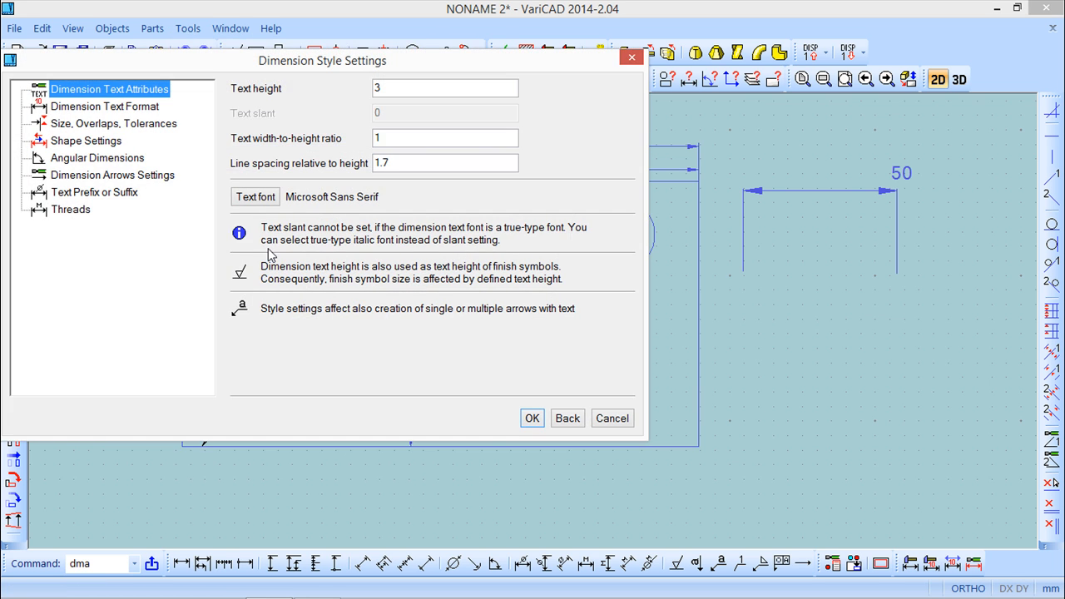
drag(268, 70, 320, 160)
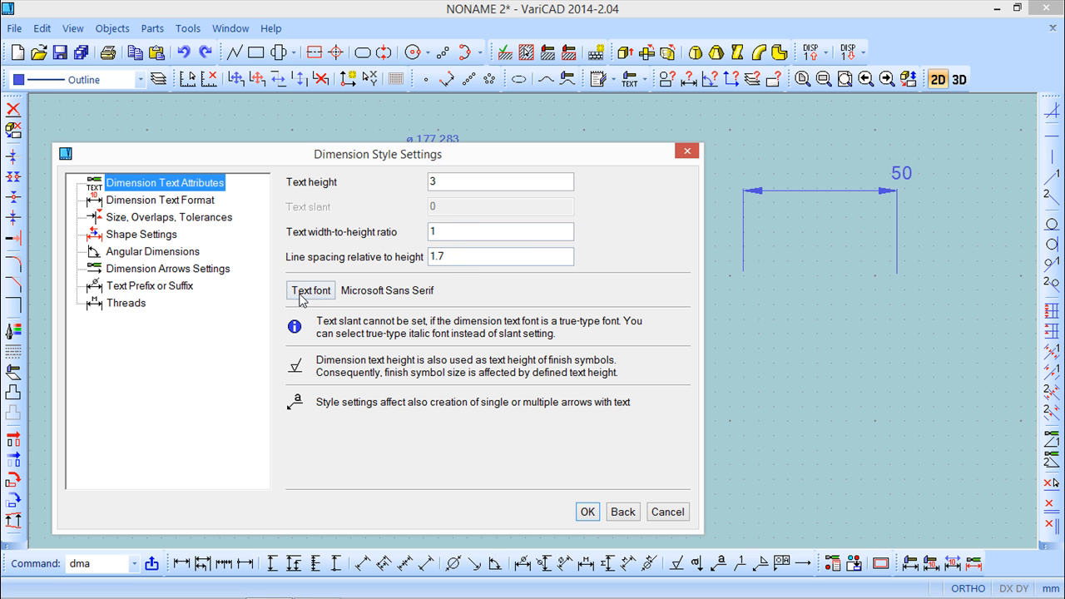
click(186, 201)
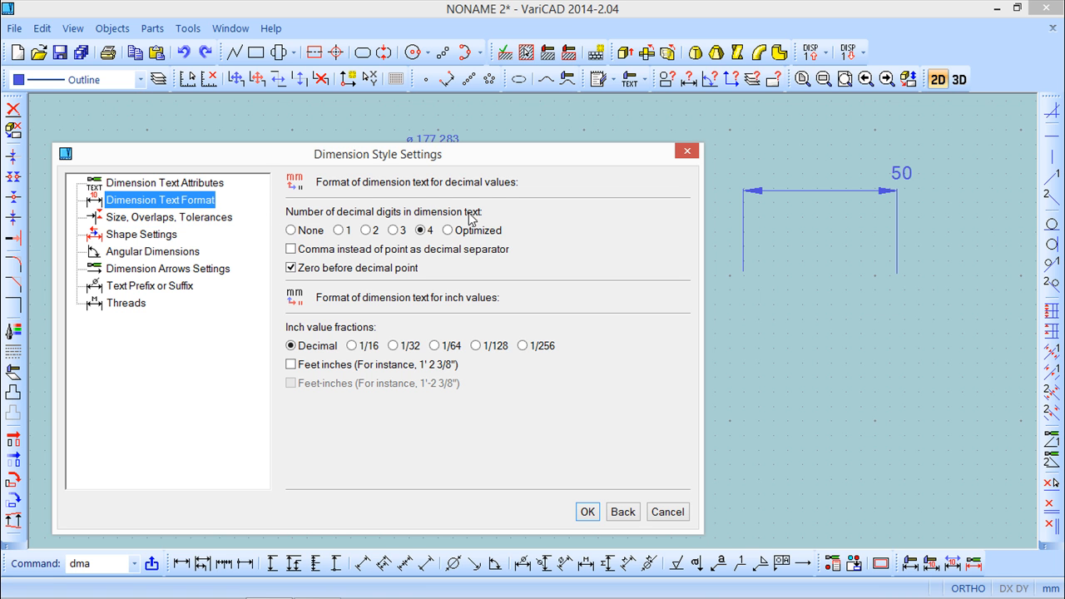
mouse_move(469, 162)
mouse_down()
mouse_move(470, 253)
mouse_move(494, 395)
mouse_move(540, 140)
mouse_up()
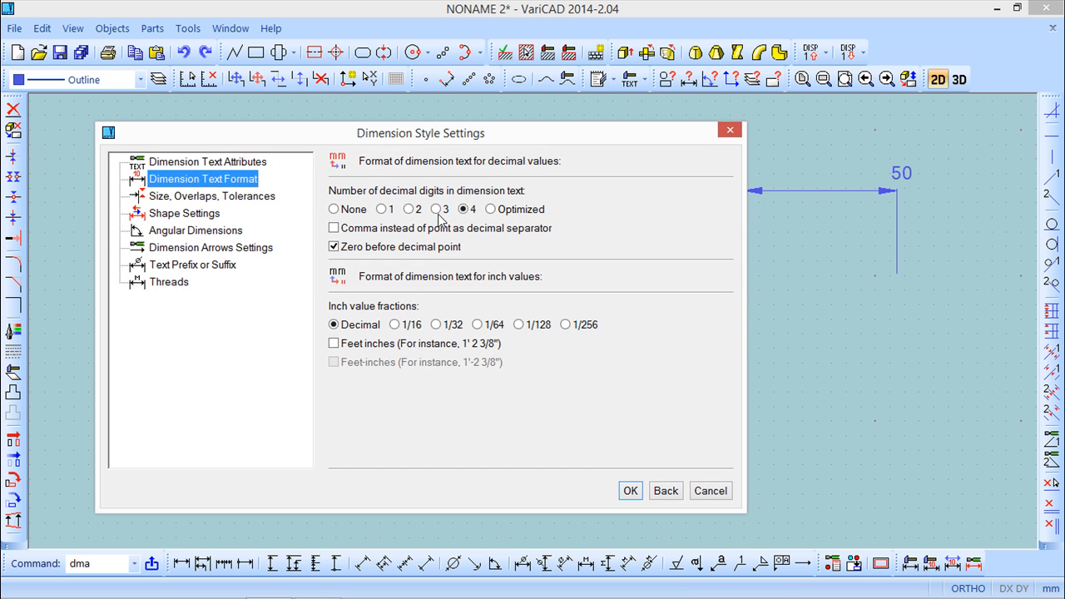
click(409, 210)
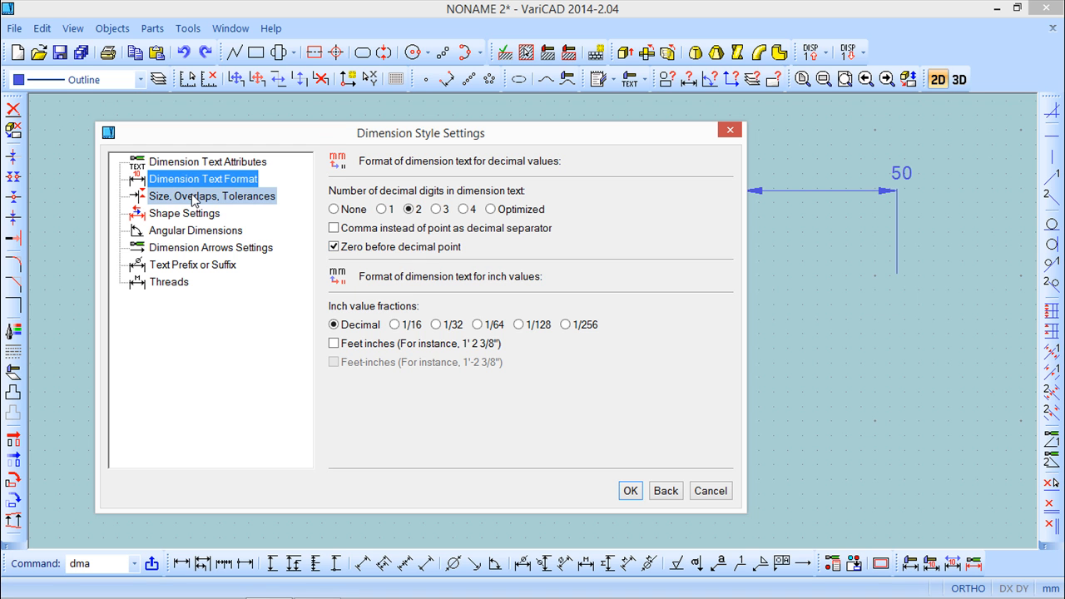
Examine the size, overlap and tolerance values and the shape options of the dimension style.
click(193, 198)
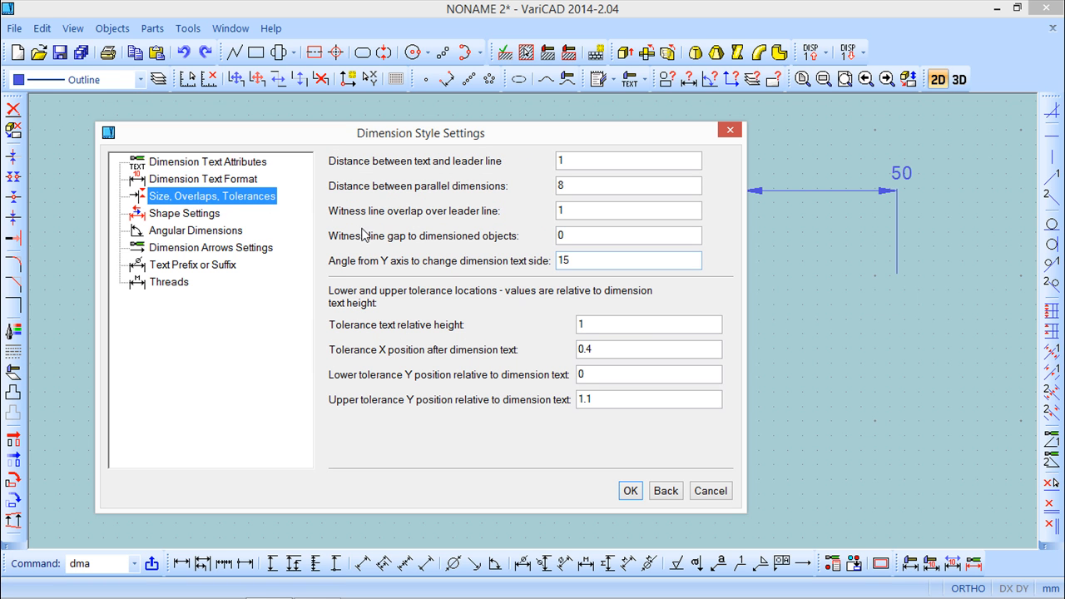
mouse_move(552, 147)
mouse_down()
mouse_move(482, 151)
mouse_move(591, 234)
mouse_up()
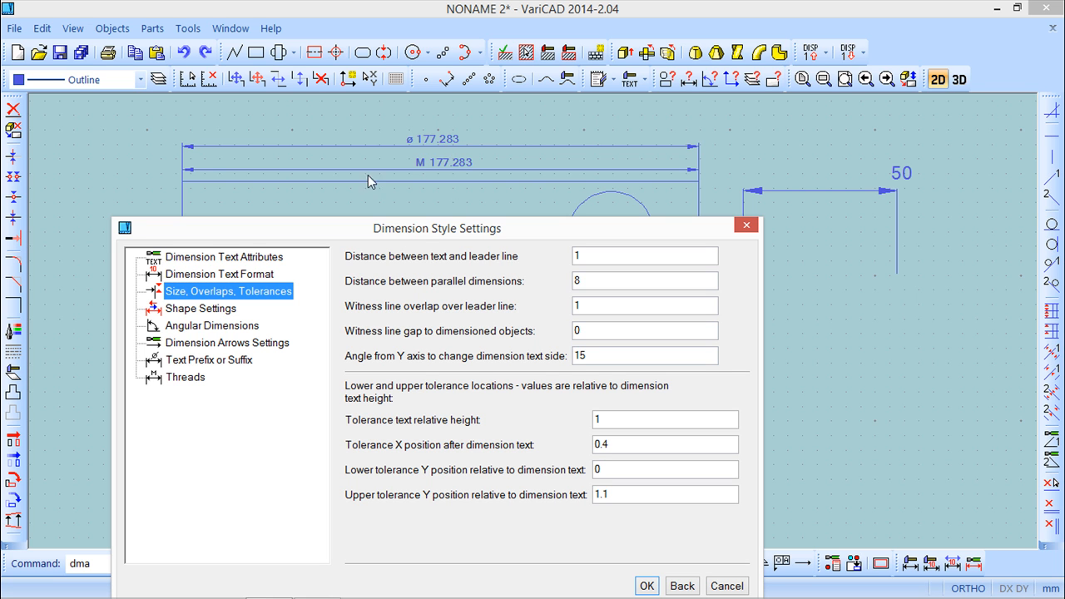
click(205, 309)
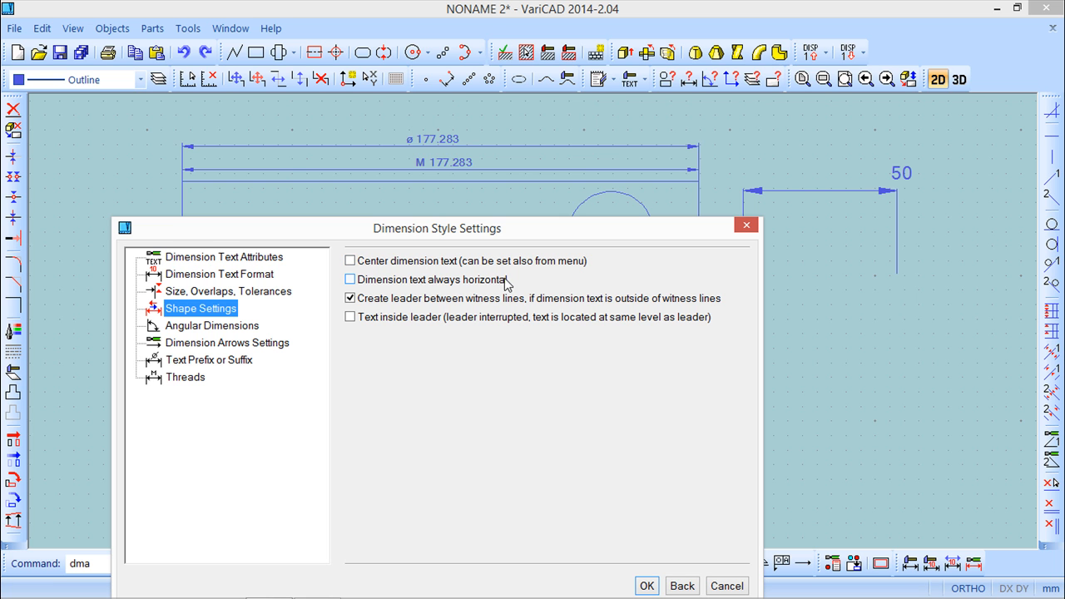
mouse_move(479, 237)
mouse_down()
mouse_move(895, 256)
mouse_move(914, 373)
mouse_move(889, 372)
mouse_up()
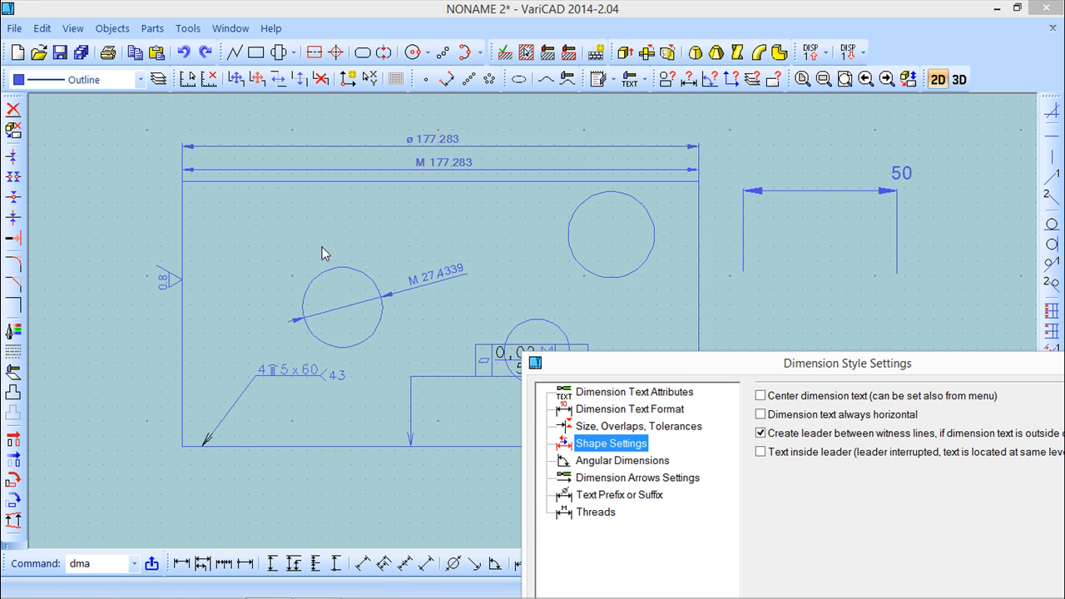
Add a vertical dimension of the rectangle's height, placed outside its left edge.
click(272, 564)
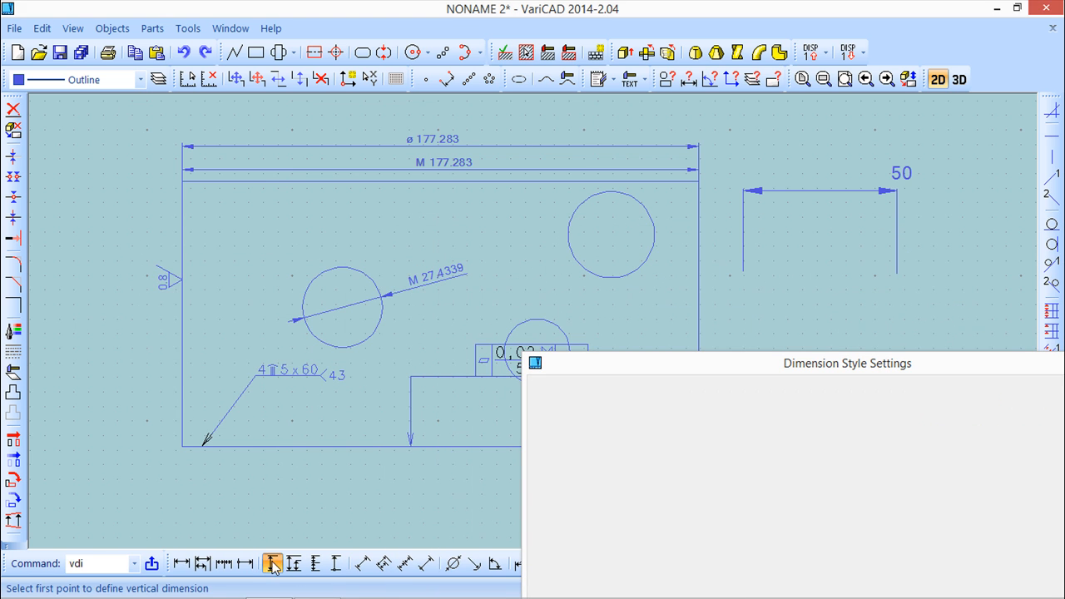
click(182, 180)
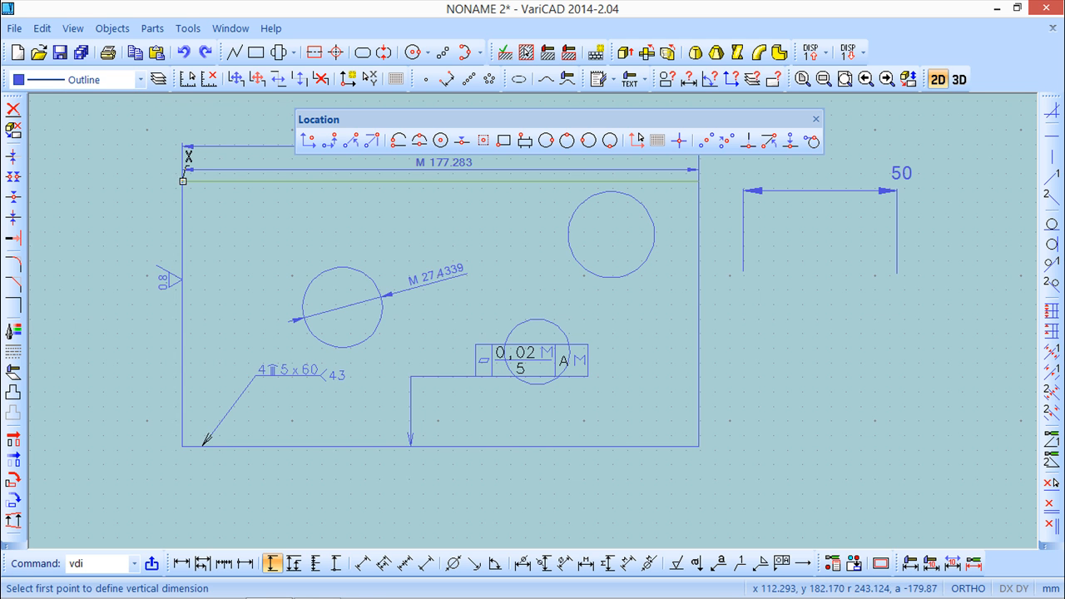
click(182, 446)
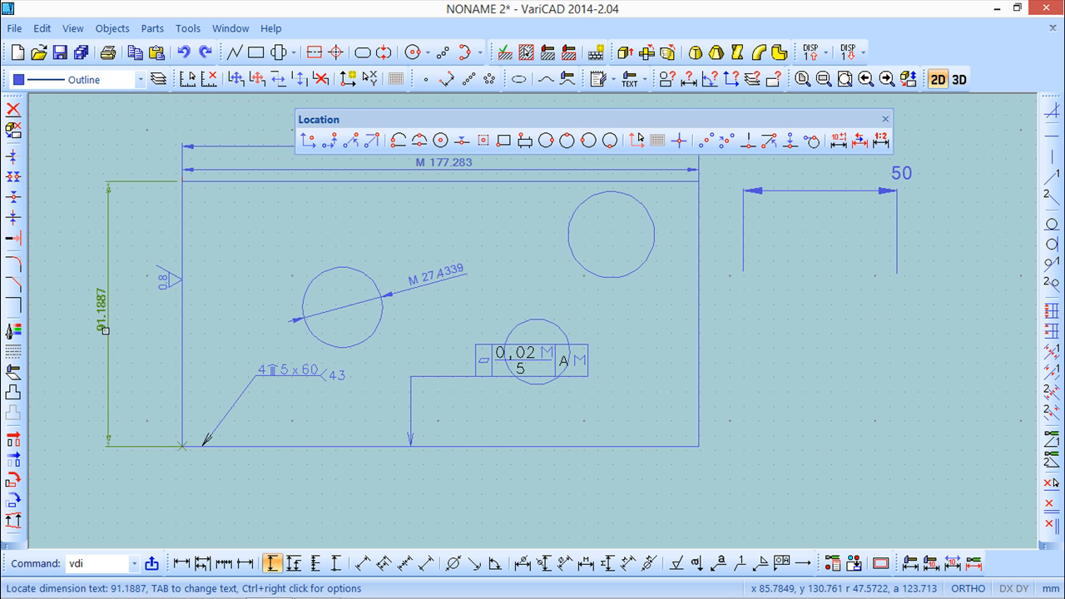
click(108, 333)
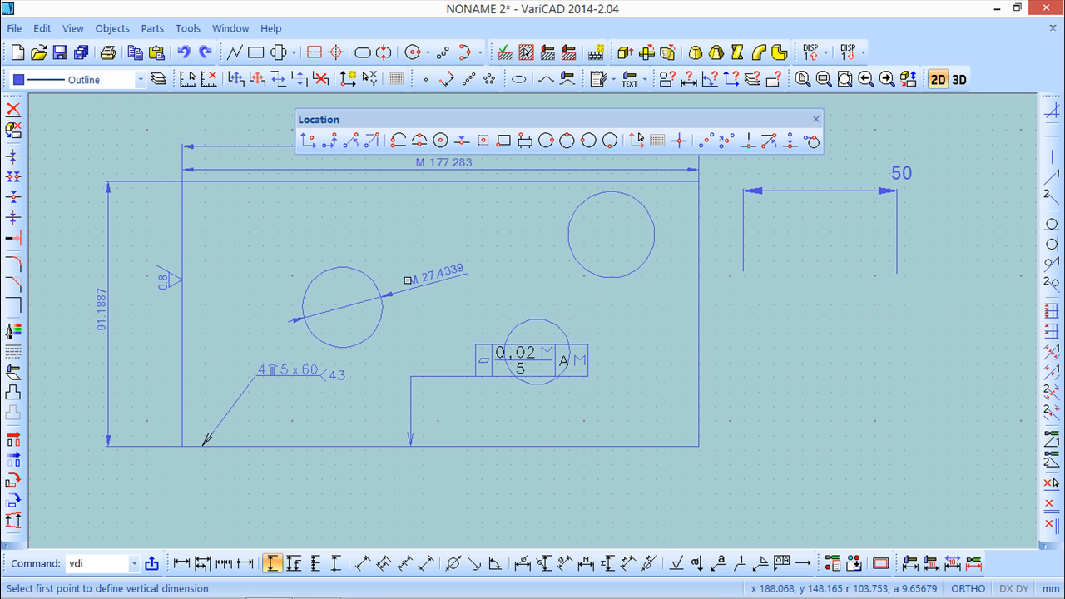
click(816, 119)
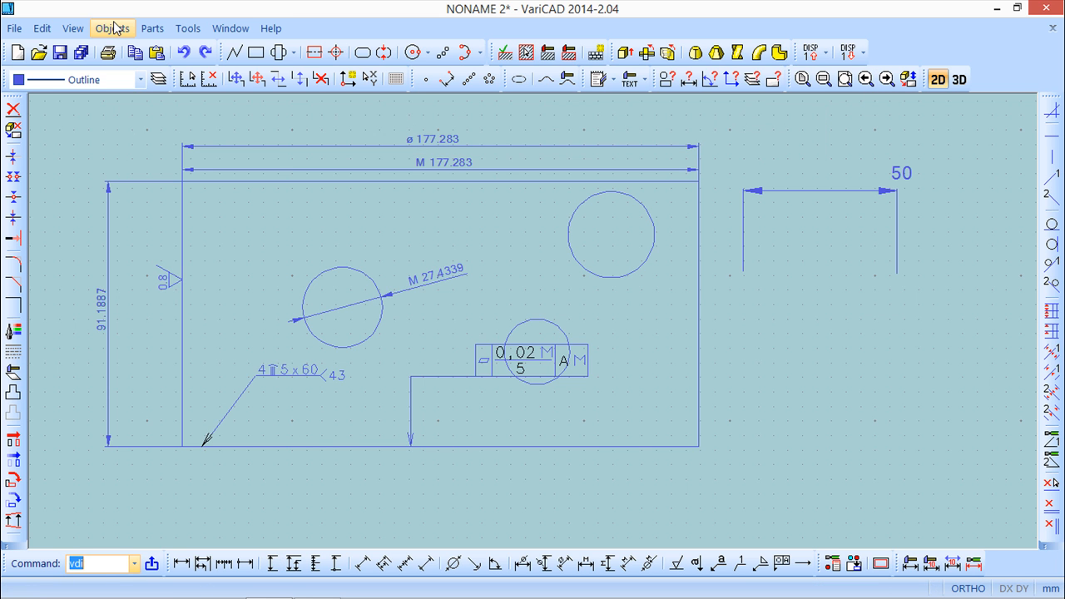
Enable "Dimension text always horizontal" in the dimension style's shape settings.
click(188, 28)
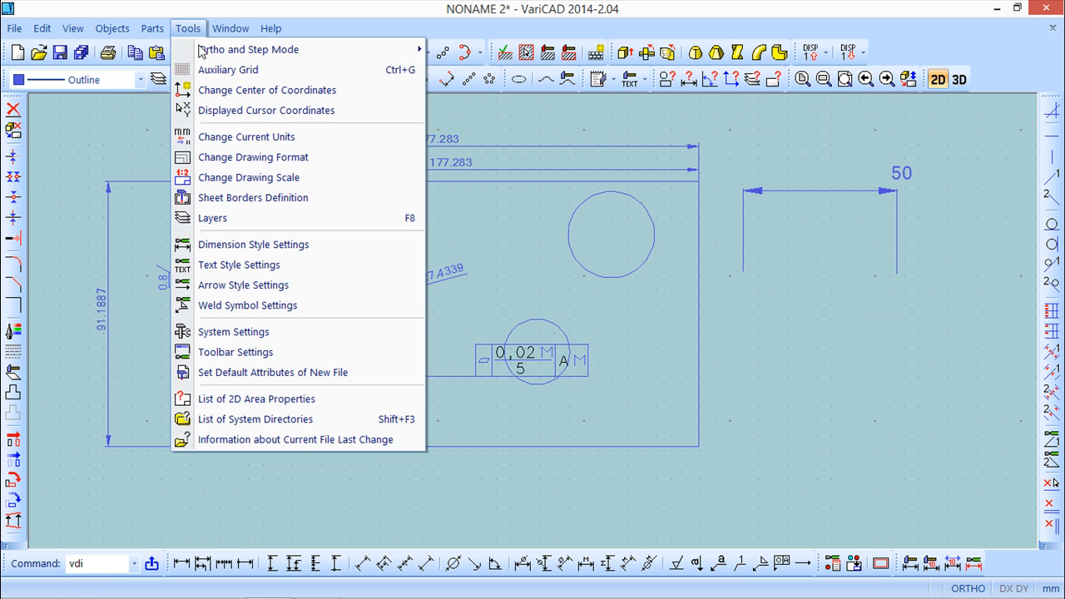
click(252, 244)
click(83, 141)
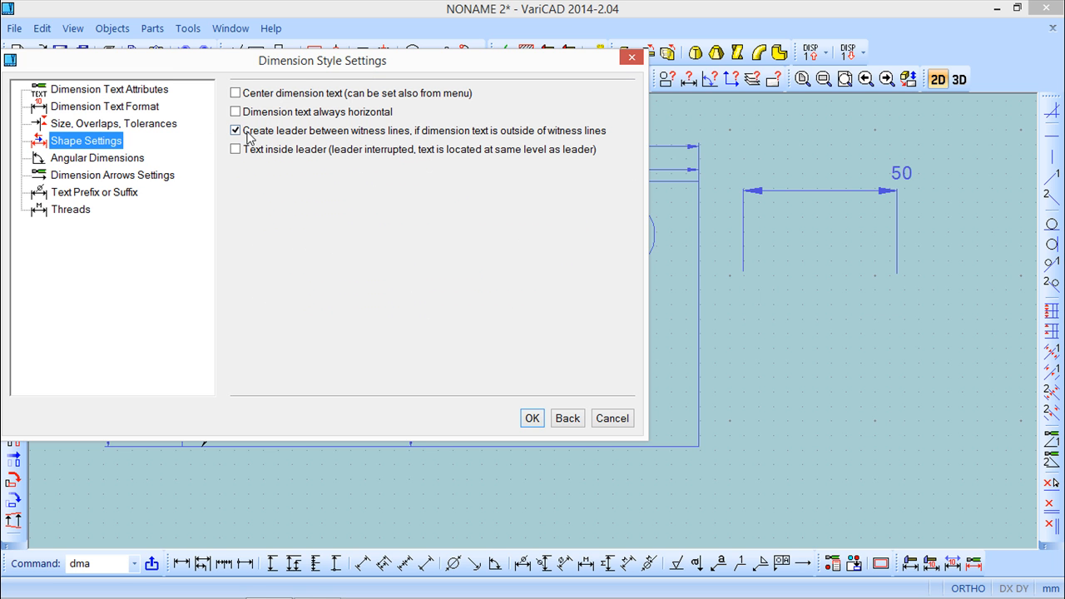
click(236, 113)
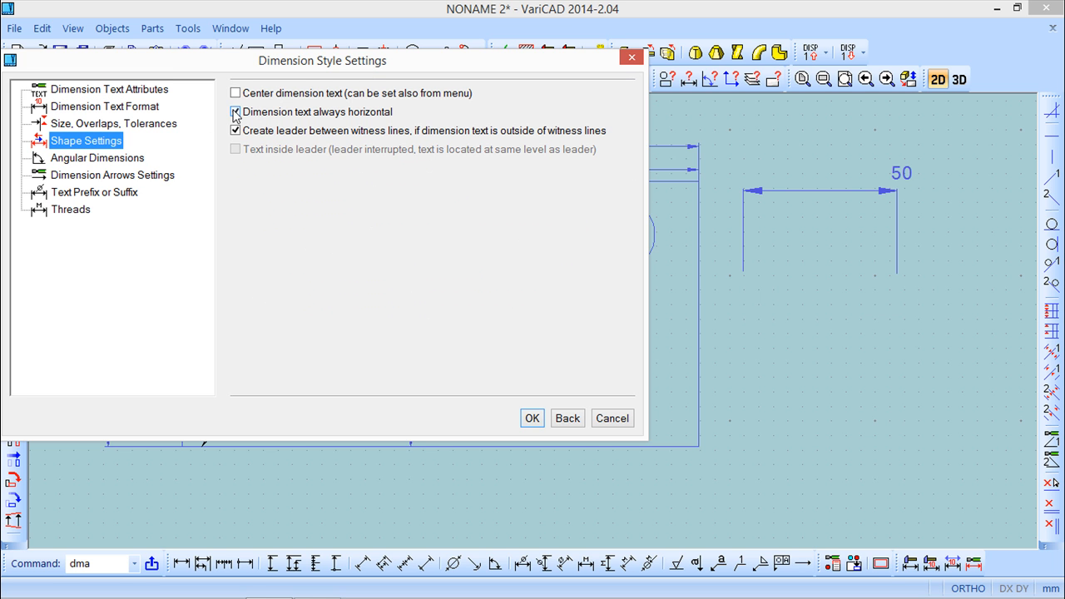
click(532, 418)
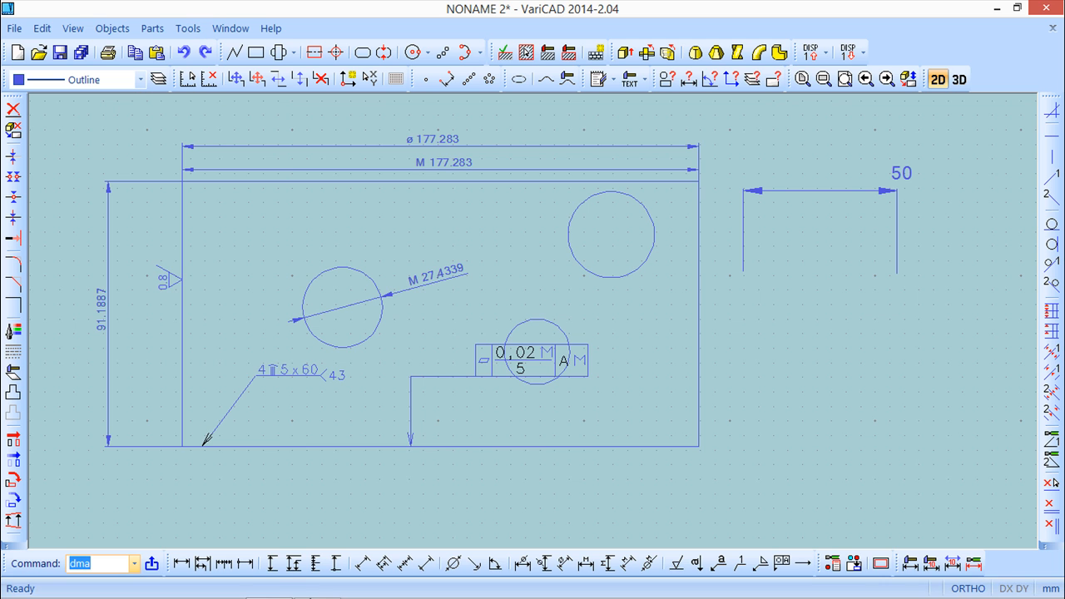
Add a vertical dimension between the rectangle's right corners, placed just inside the right edge.
click(271, 563)
click(699, 176)
click(698, 447)
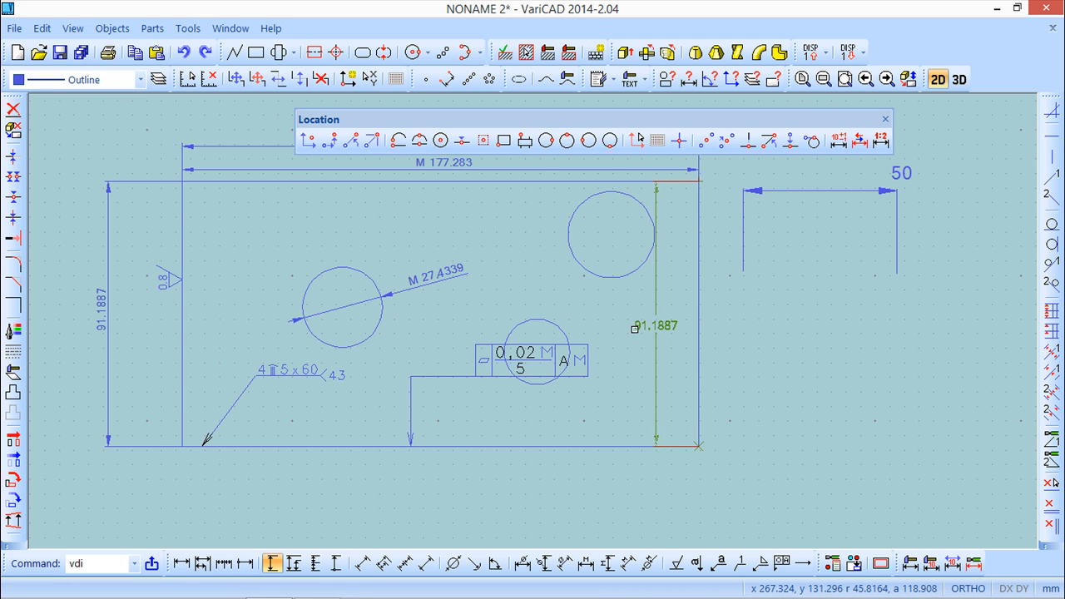
click(648, 331)
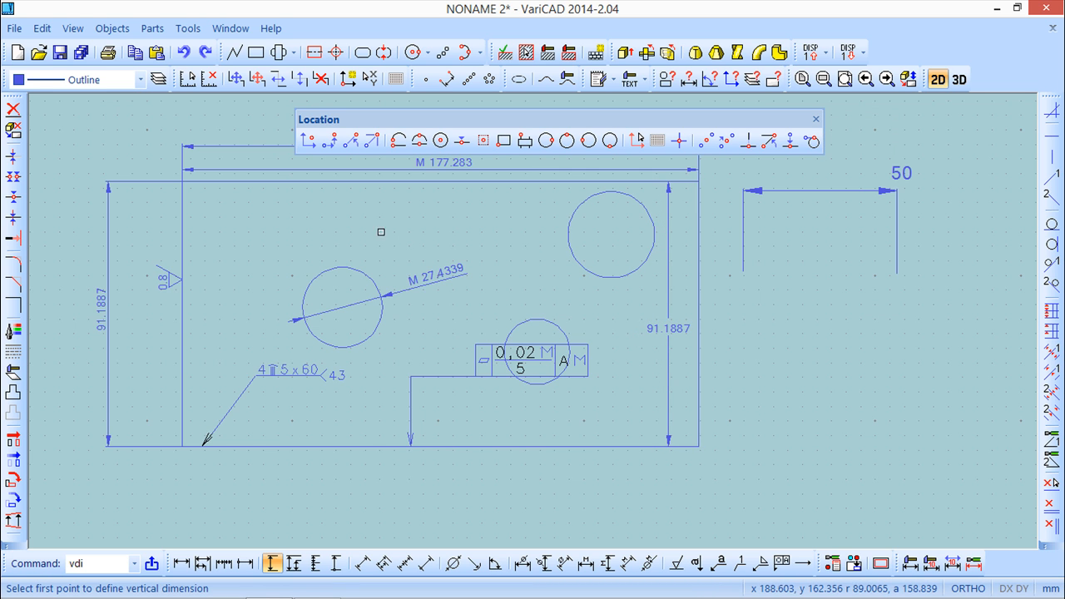
Examine the dimension style's options for angular dimensions, arrows, text prefix or suffix, and threads.
click(188, 28)
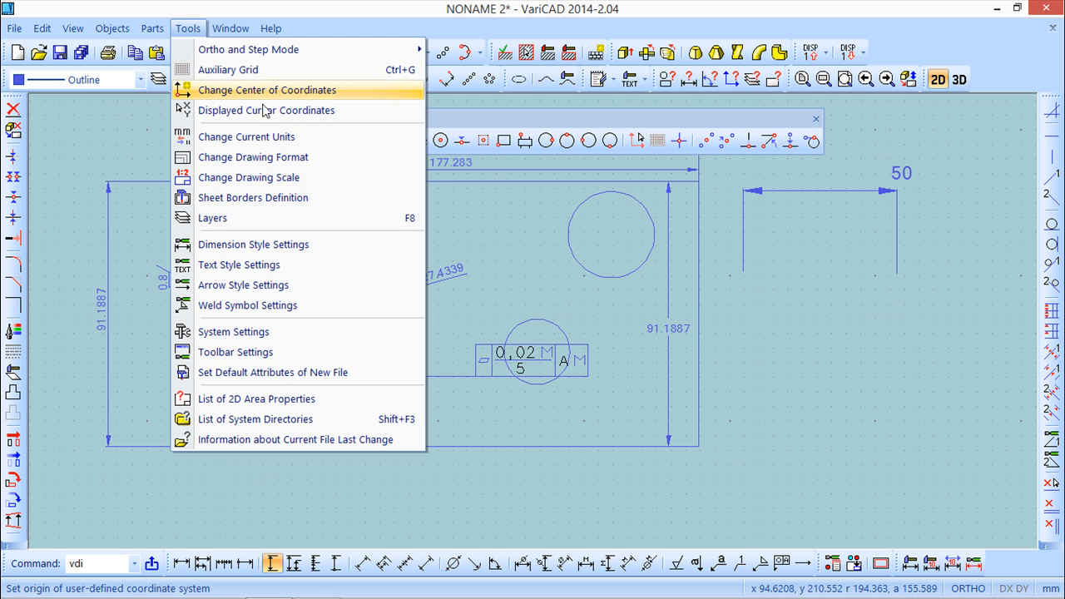
click(252, 241)
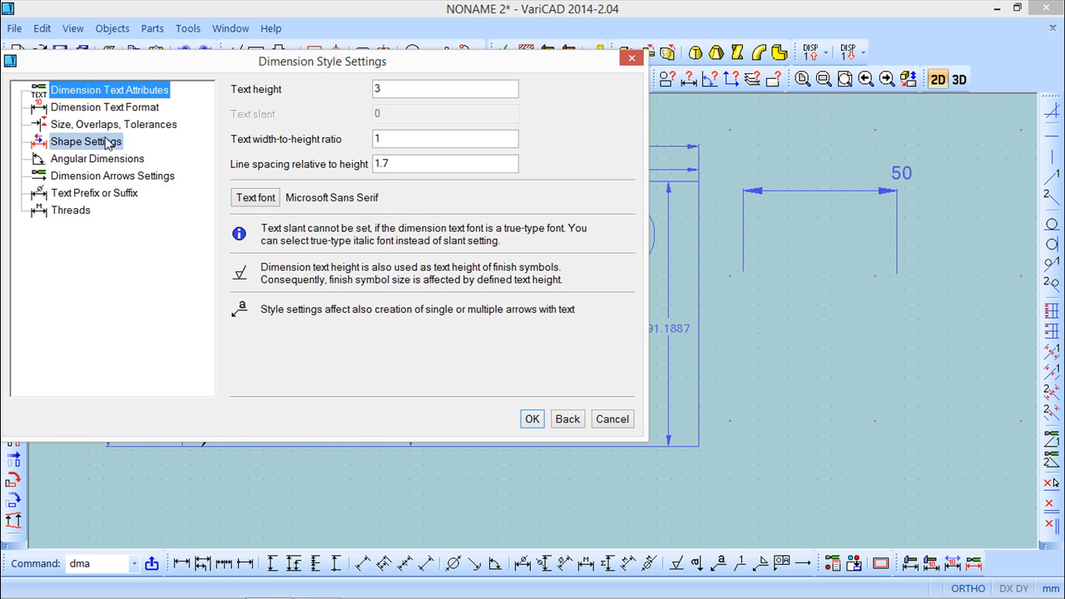
click(108, 159)
mouse_move(298, 64)
mouse_down()
mouse_move(340, 113)
mouse_move(462, 439)
mouse_move(489, 441)
mouse_move(405, 171)
mouse_up()
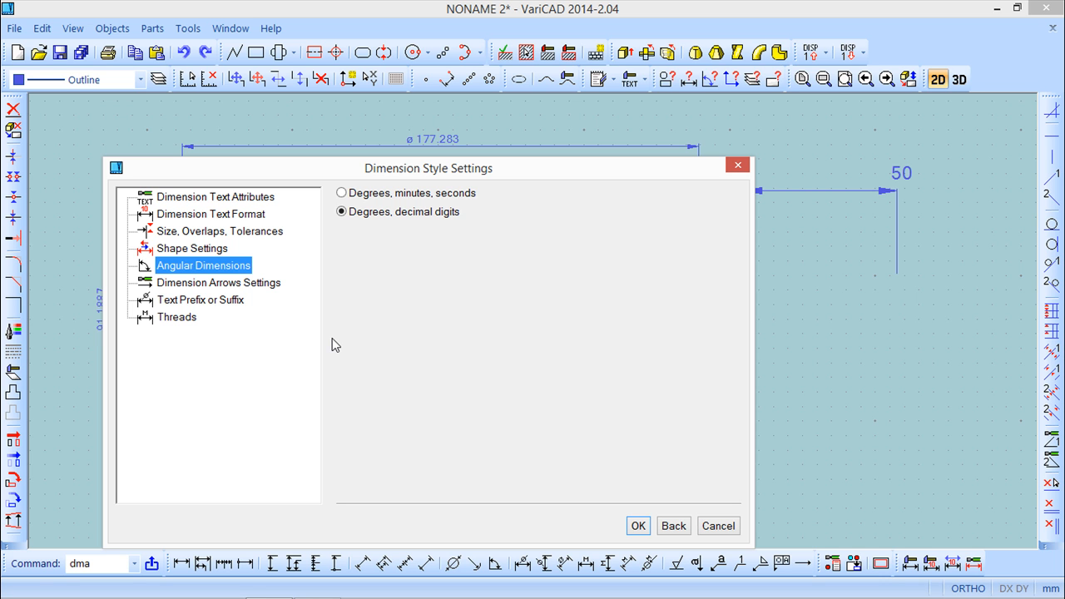
click(193, 289)
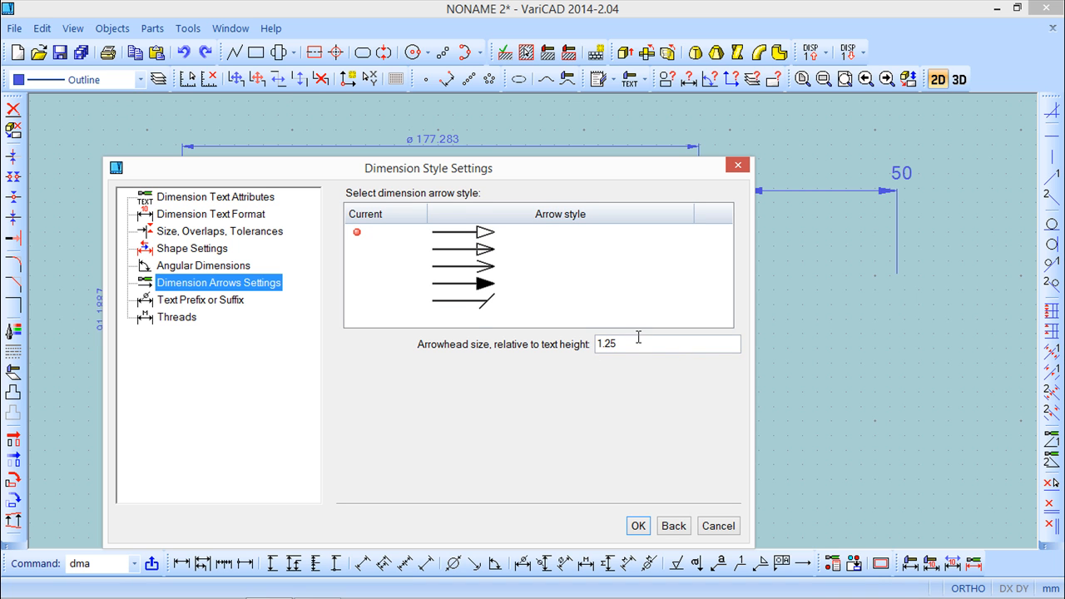
click(205, 301)
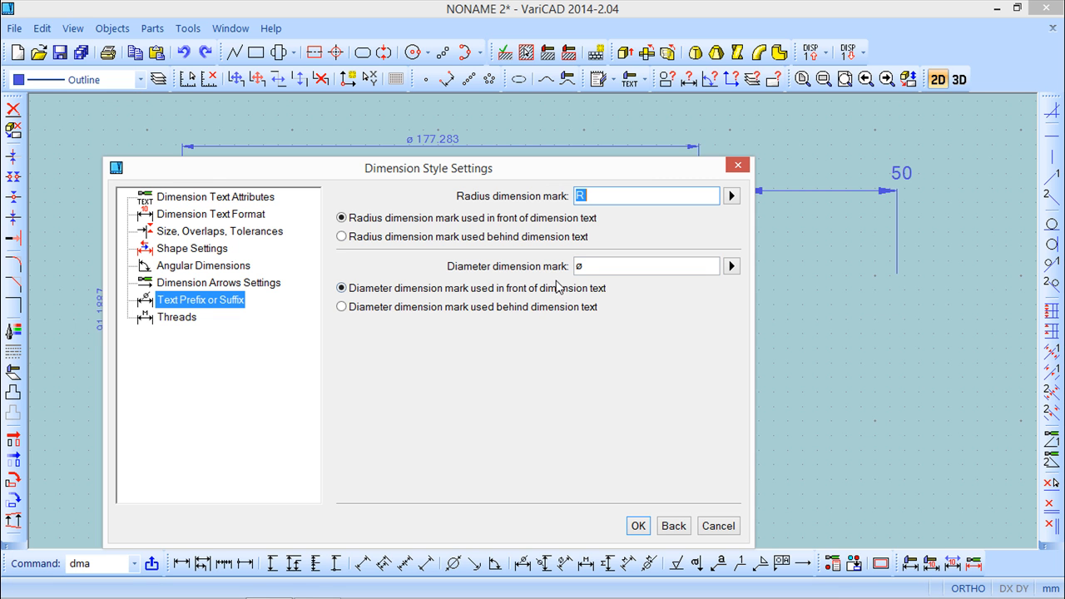
click(185, 320)
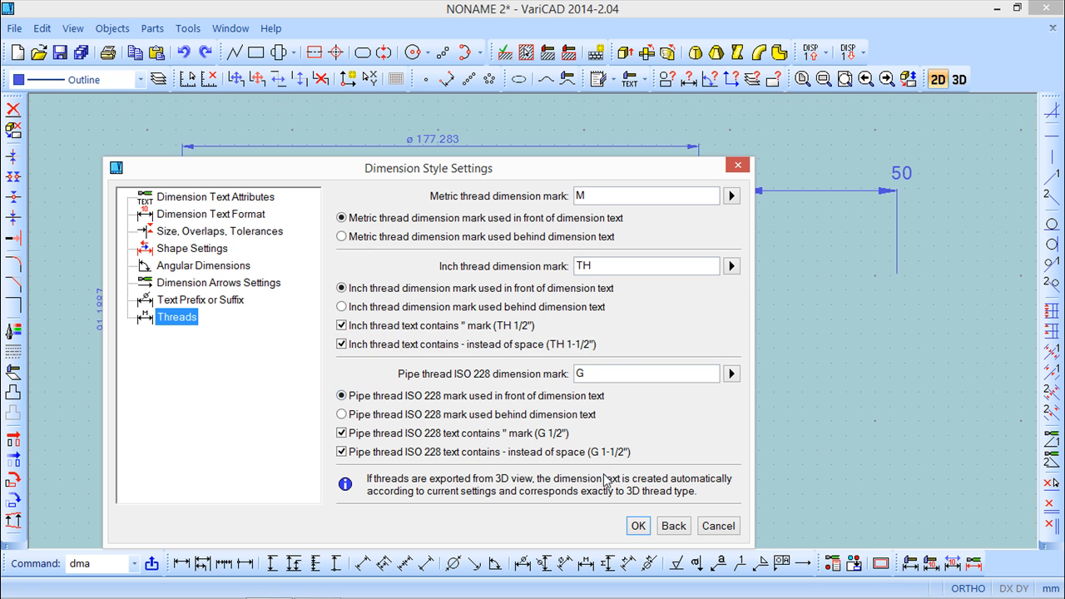
click(639, 526)
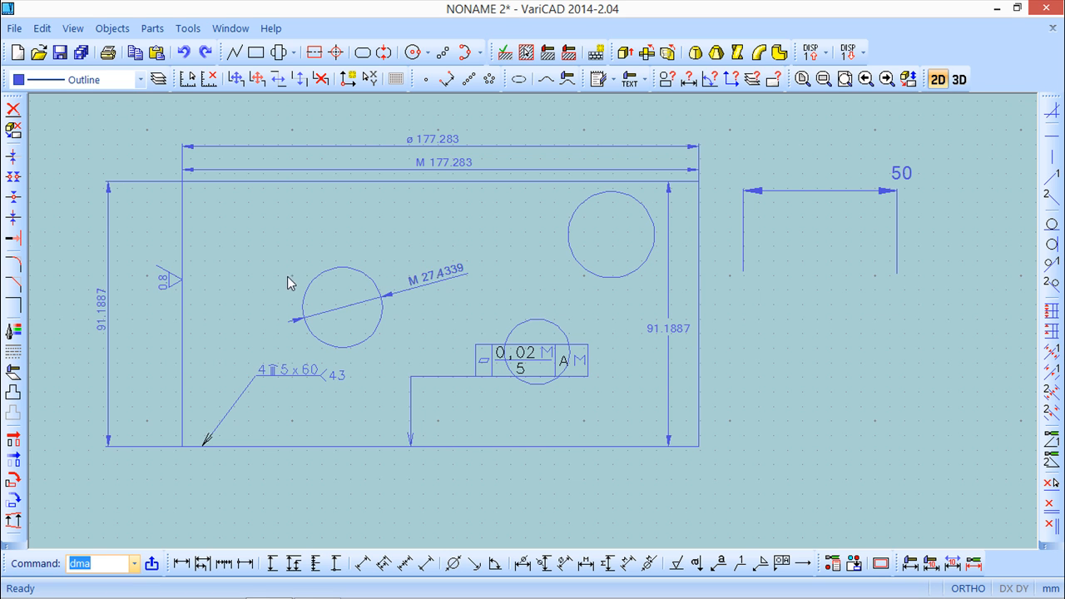
Delete all dimensions, the surface finish, weld and tolerance symbols, and the circle behind the tolerance frame.
scroll(768, 332, down, 3)
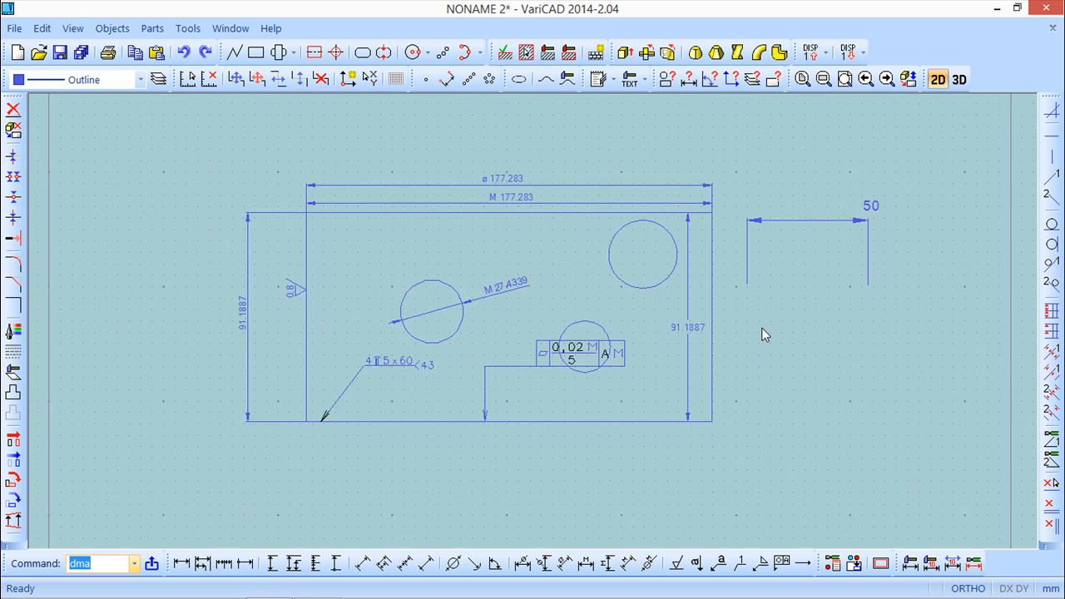
click(13, 109)
click(940, 332)
click(738, 181)
click(744, 216)
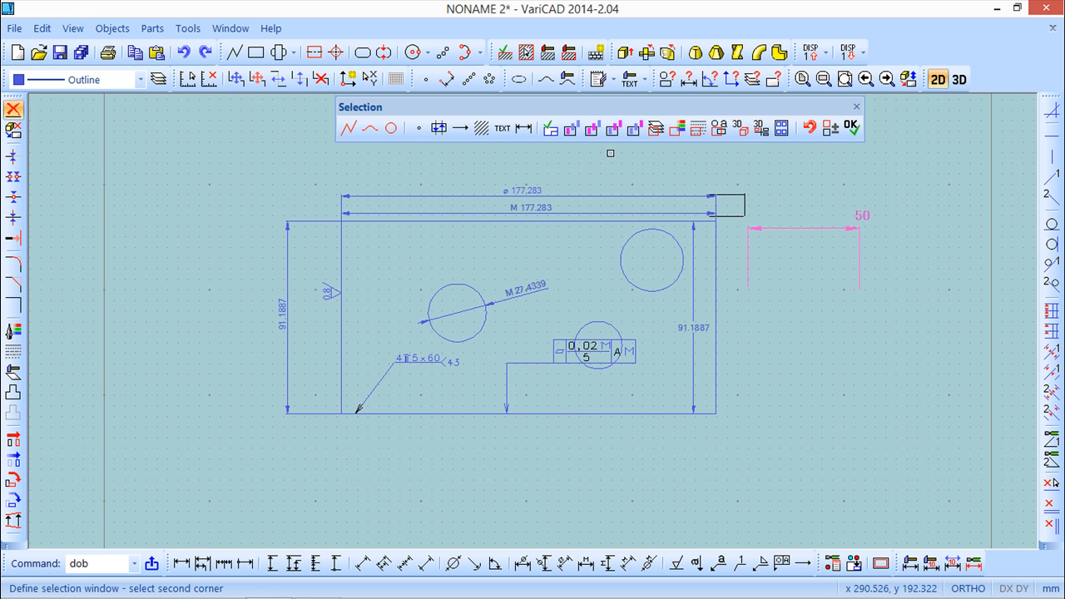
click(303, 186)
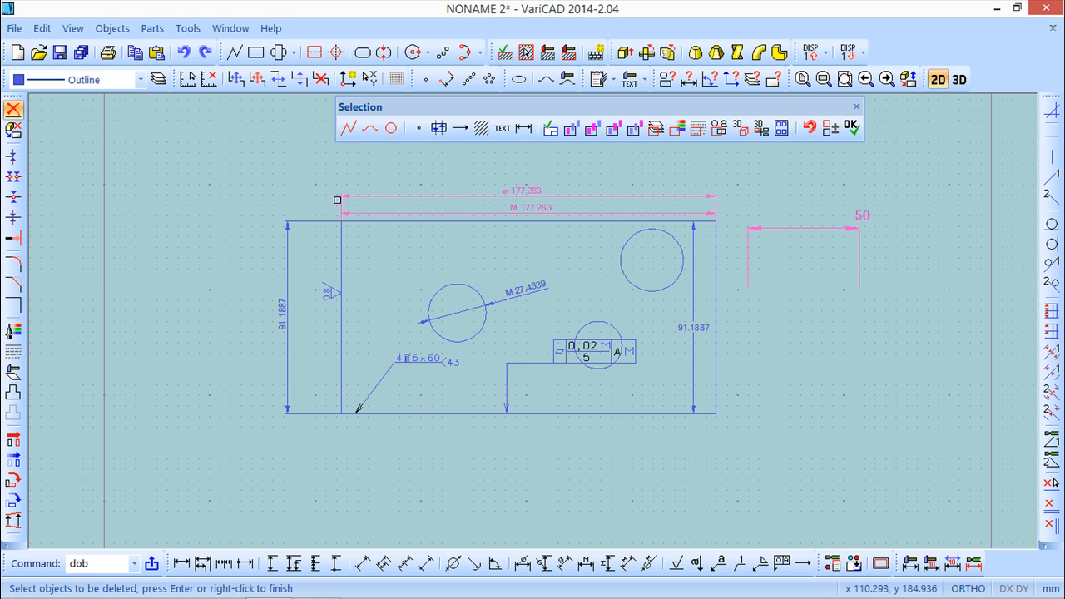
click(333, 187)
click(241, 441)
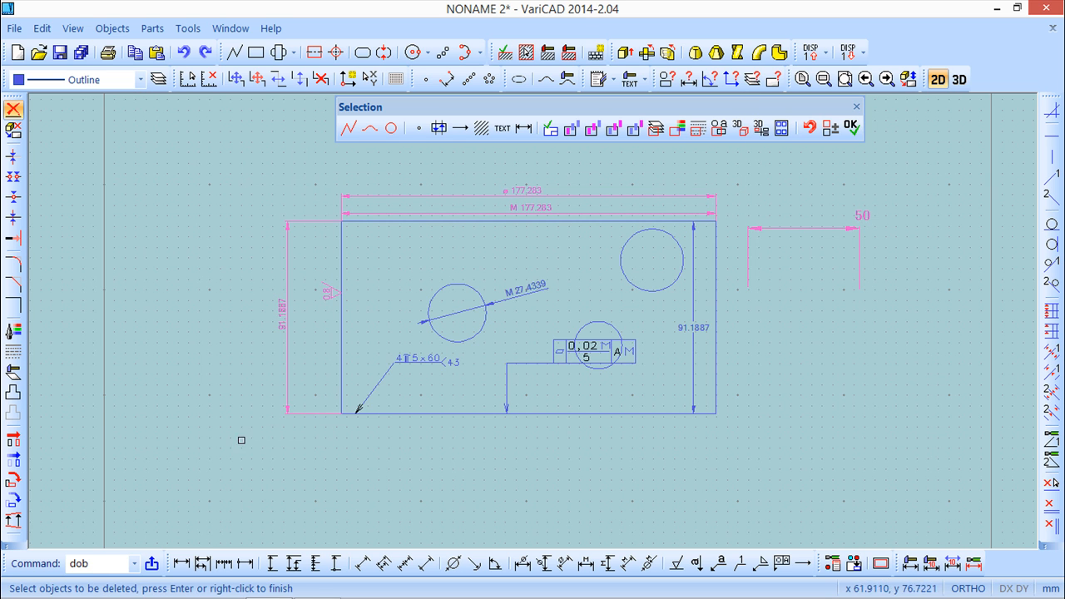
click(456, 378)
click(389, 348)
click(553, 297)
click(531, 288)
click(556, 377)
click(519, 359)
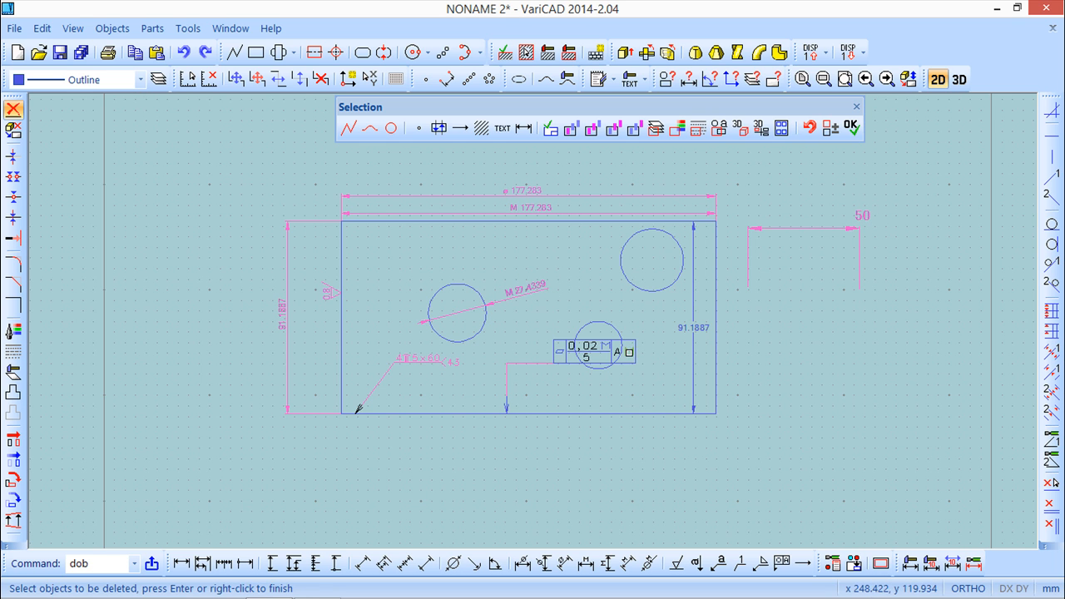
click(649, 380)
click(552, 314)
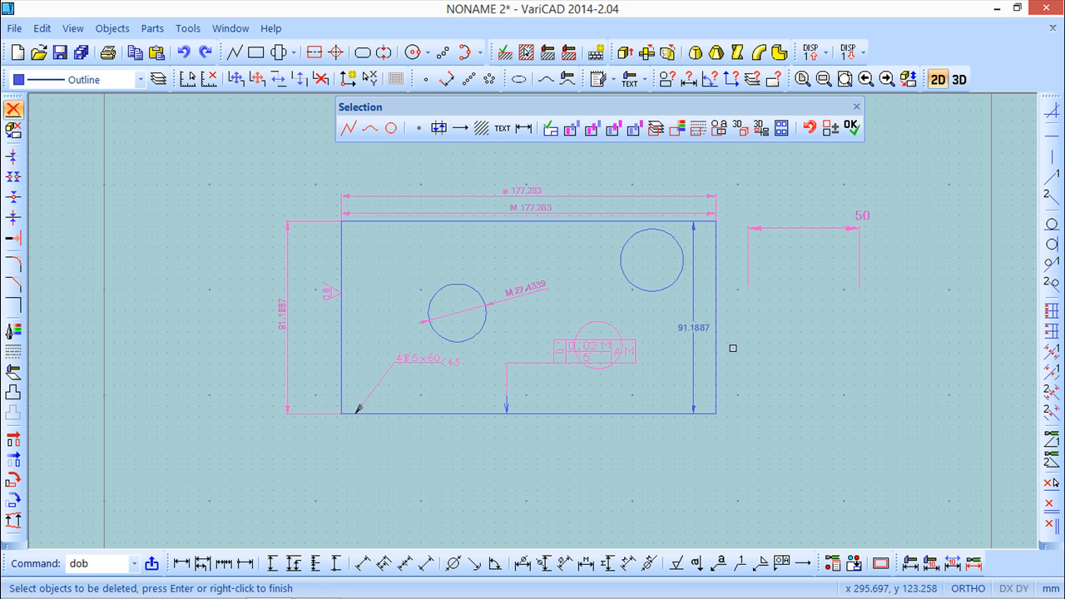
key(Return)
Delete the two leftover arrowheads on the rectangle's bottom edge and end the deletion.
click(271, 368)
click(640, 527)
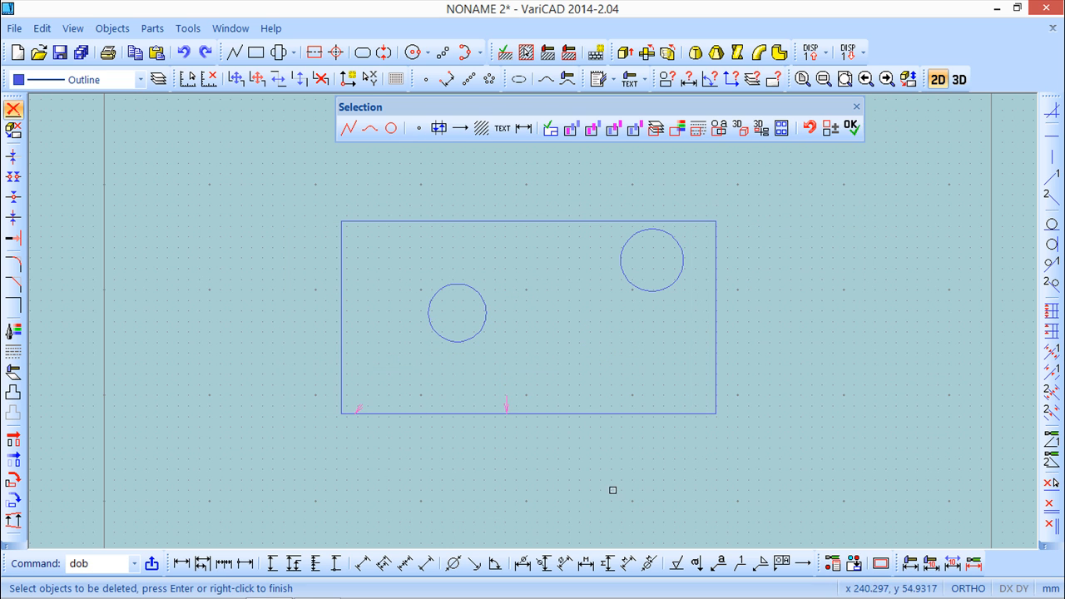
key(Return)
scroll(480, 387, up, 1)
middle_drag(480, 385, 531, 340)
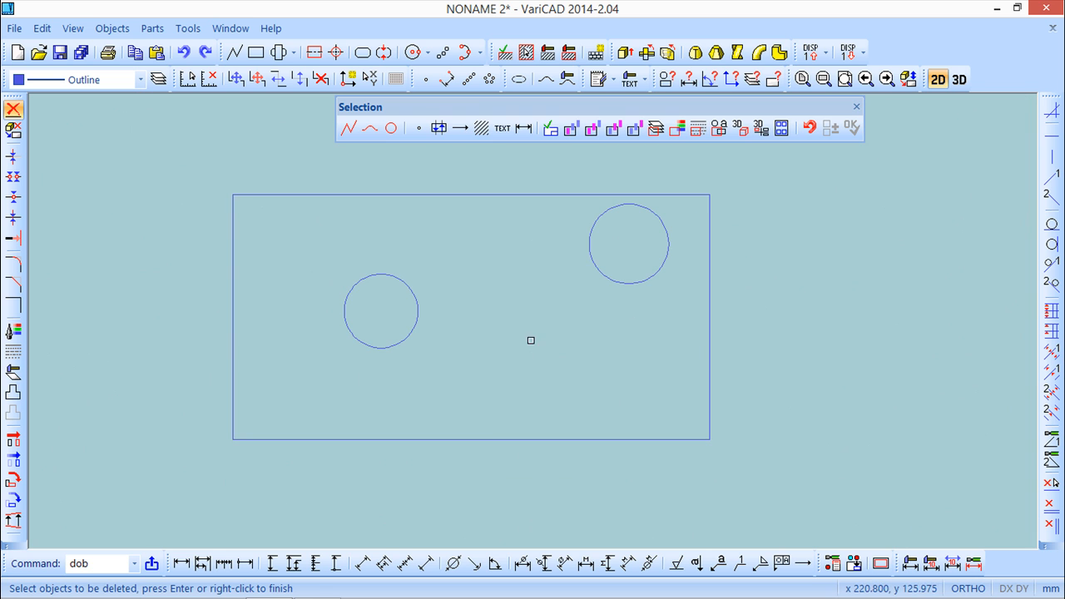
click(856, 107)
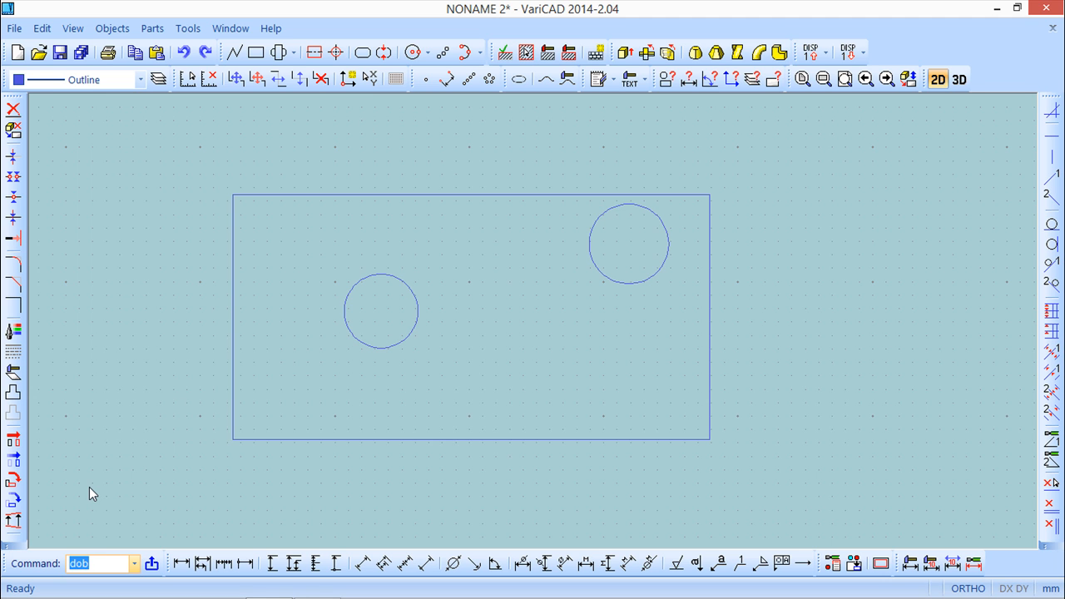
Add a position leader numbered 4 from the left circle to below the rectangle, with a filled circle on the object side and flagged text.
text(pos)
key(Return)
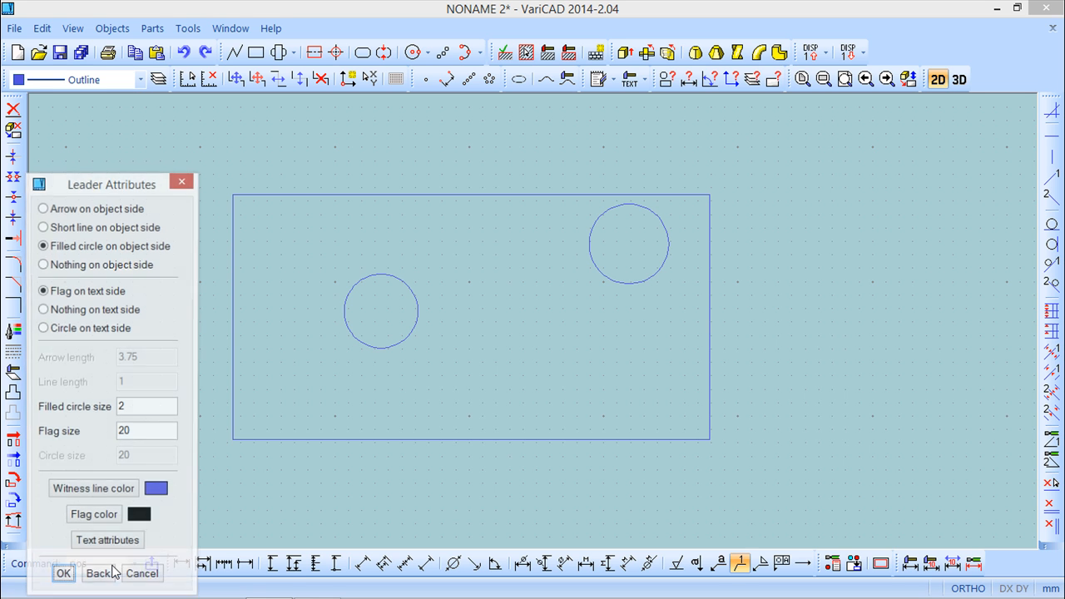
drag(117, 180, 114, 129)
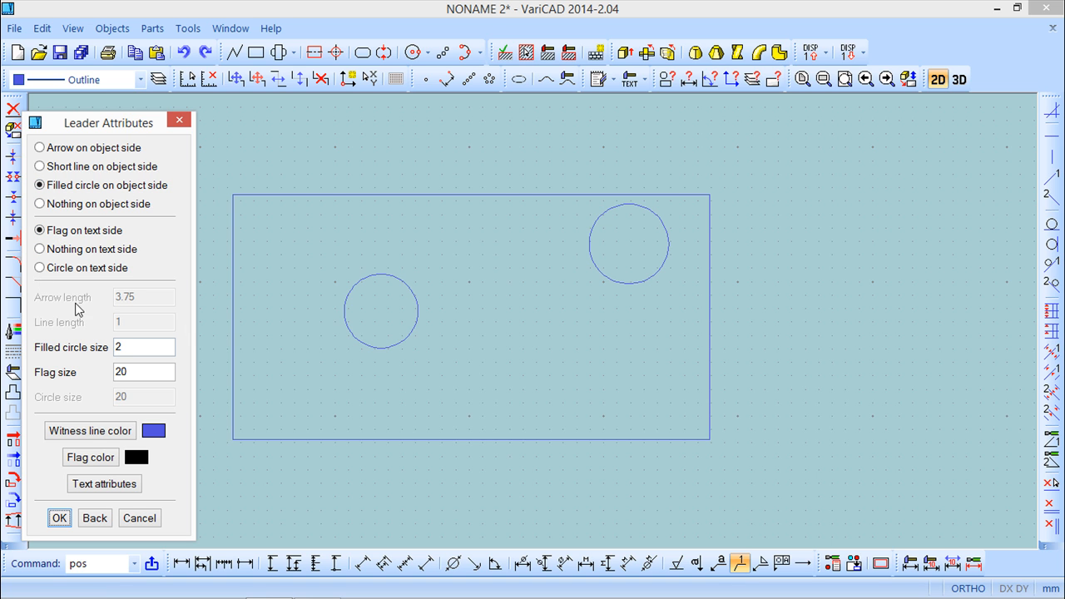
drag(129, 347, 113, 347)
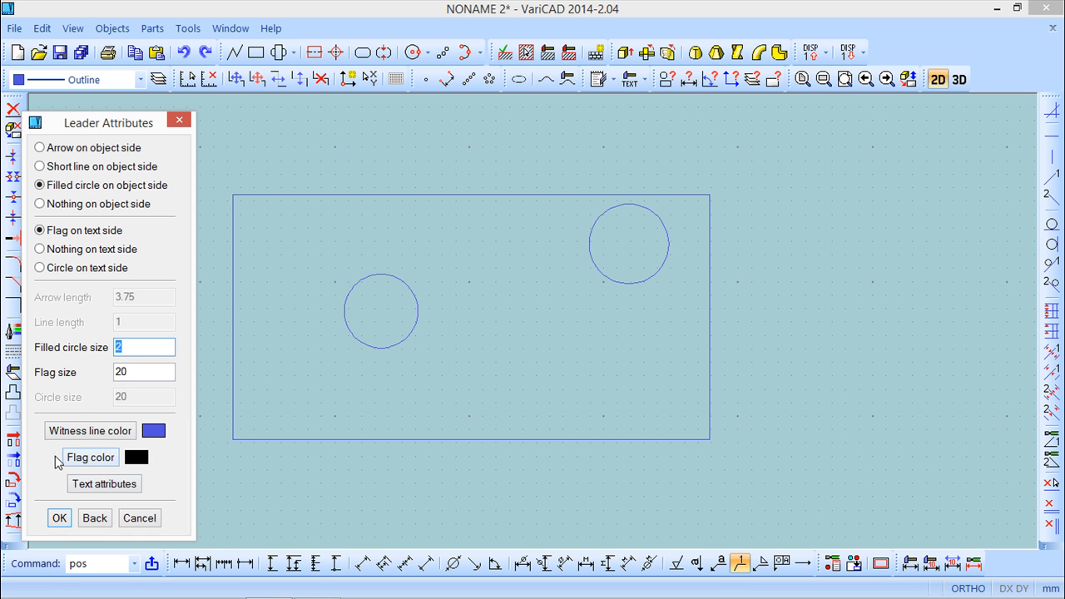
click(104, 484)
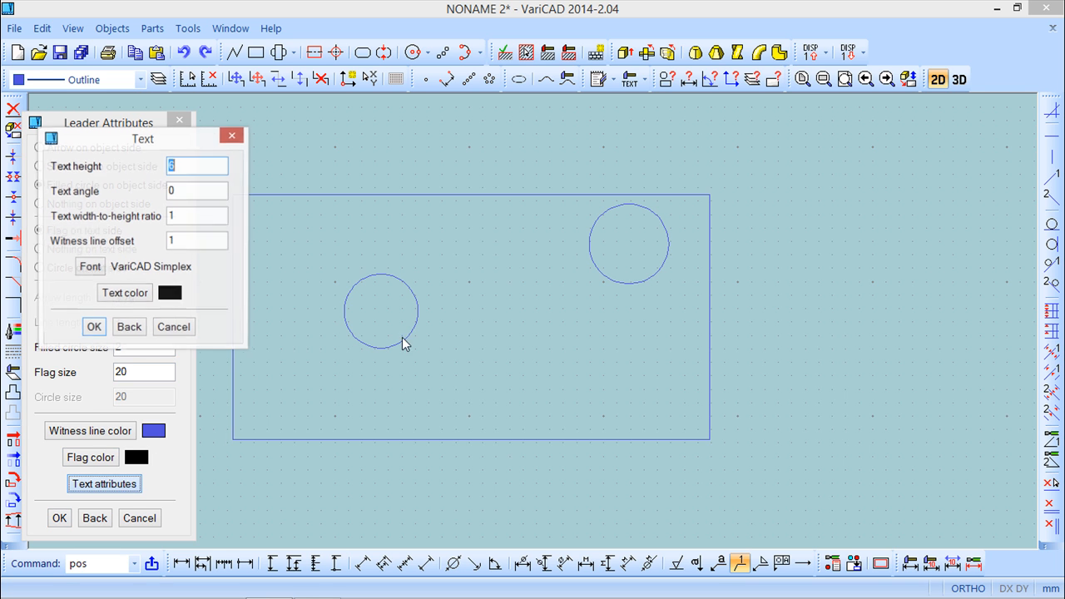
click(94, 328)
click(59, 517)
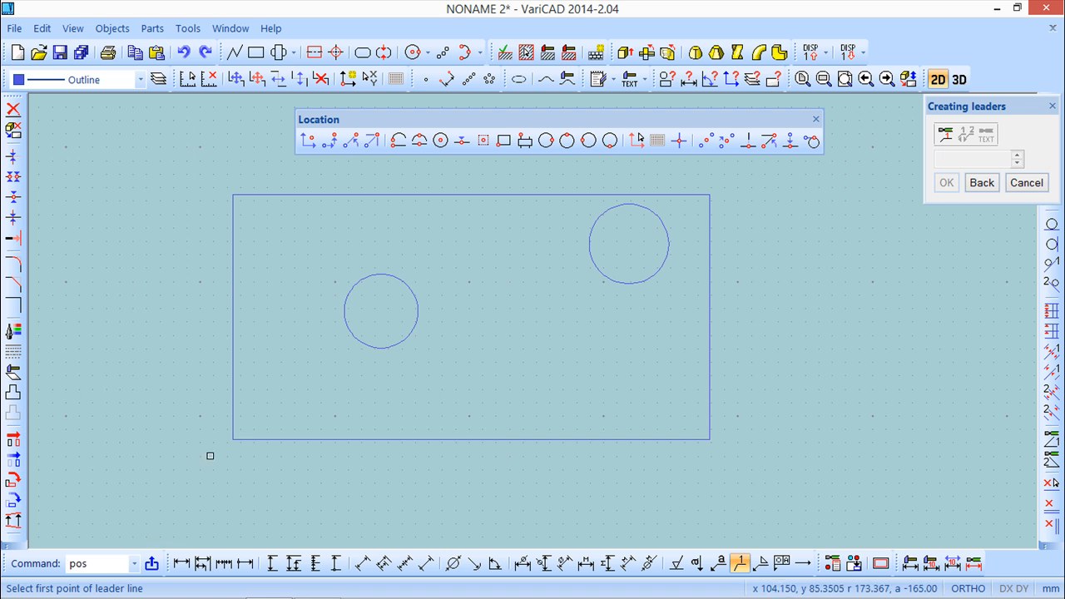
click(411, 335)
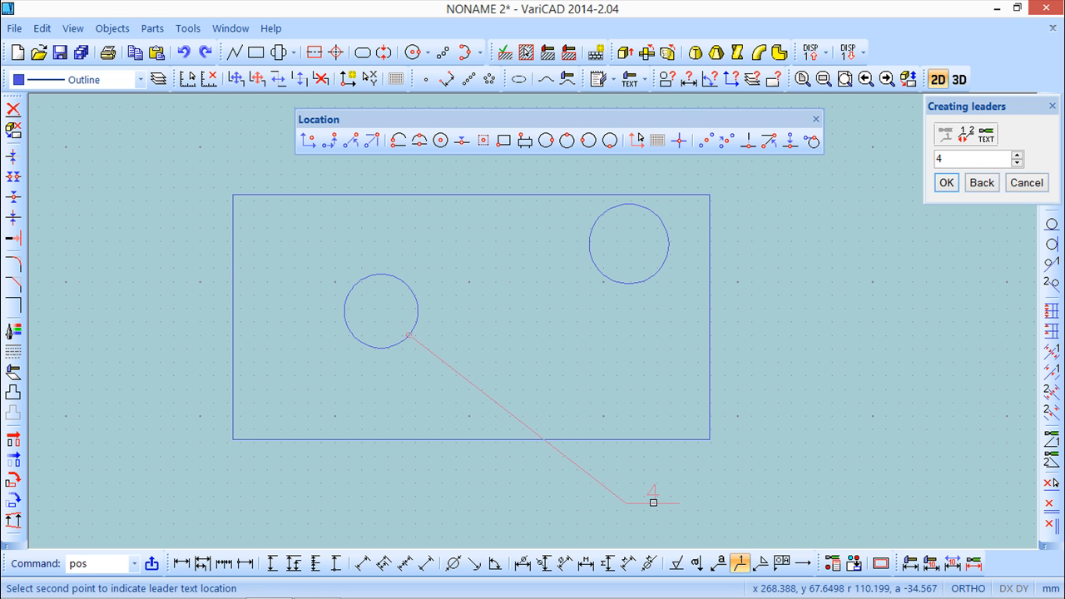
click(653, 502)
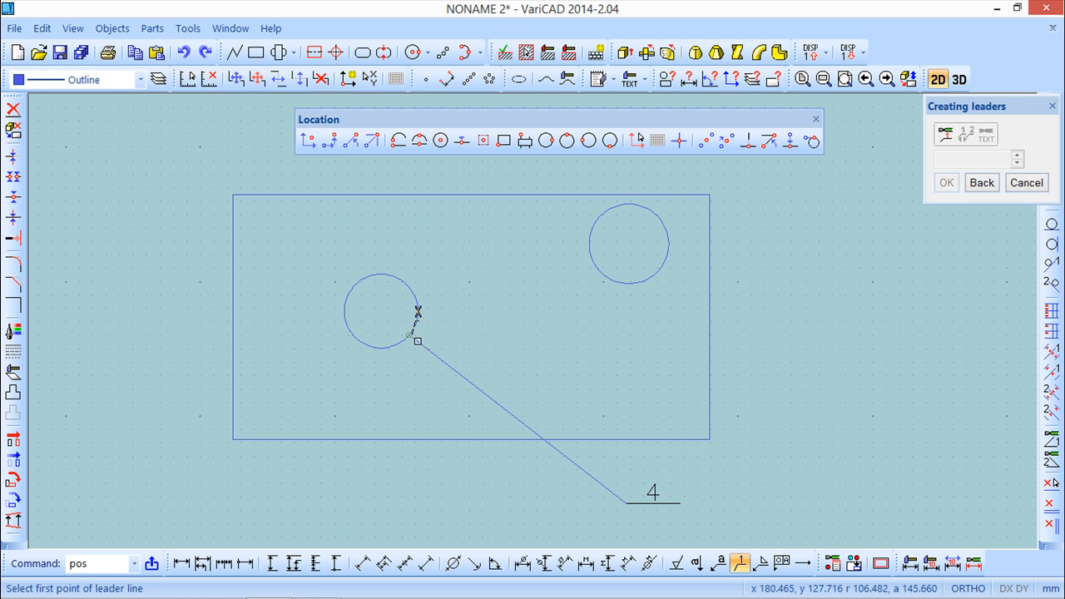
click(418, 312)
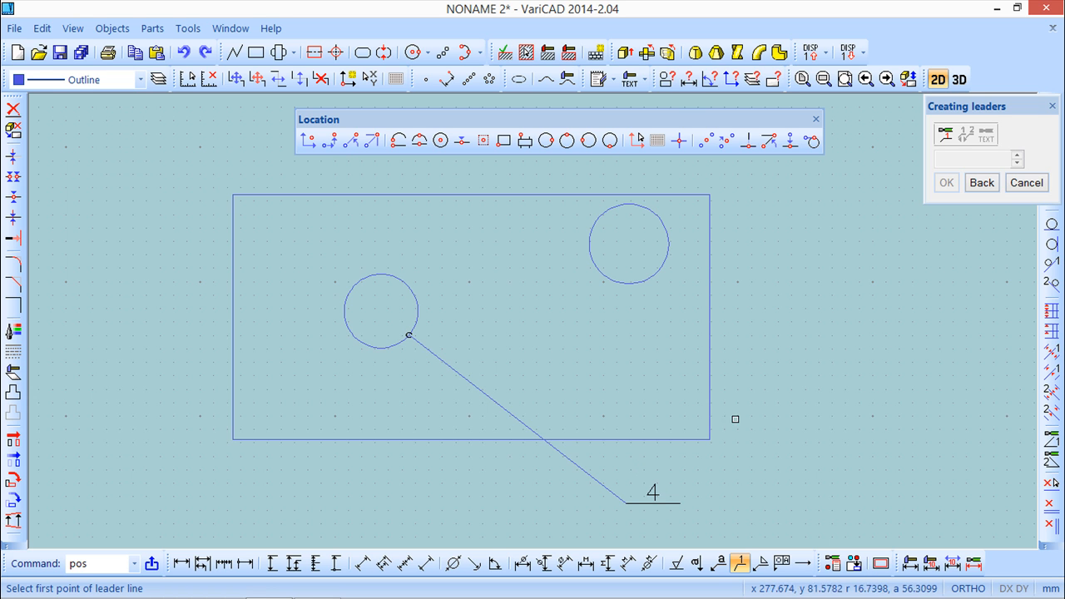
Set the leader attributes to an arrow on the object side and a text height of 3.
click(947, 134)
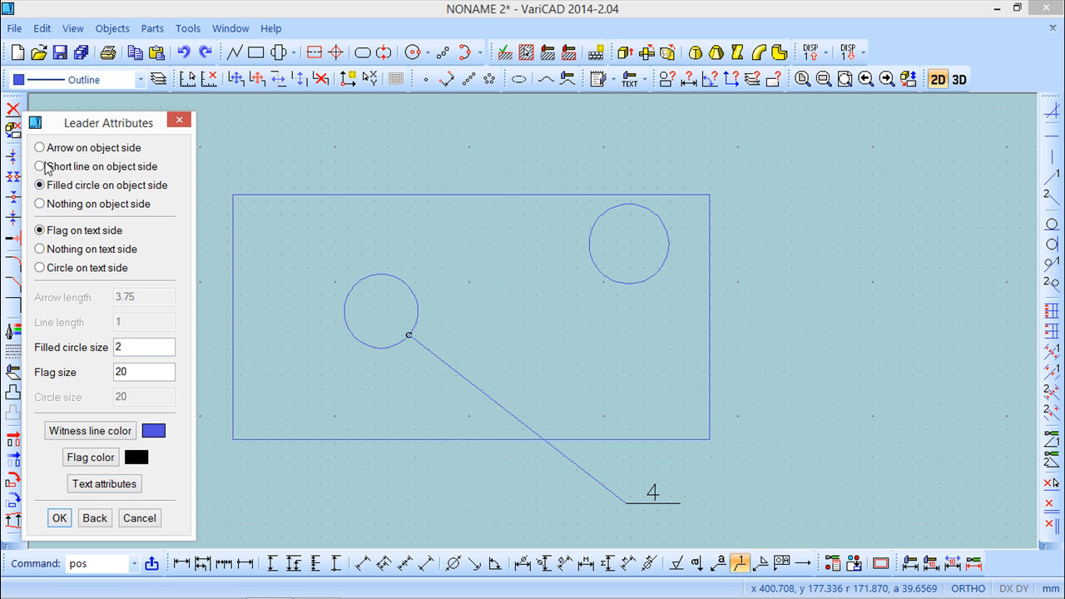
click(40, 148)
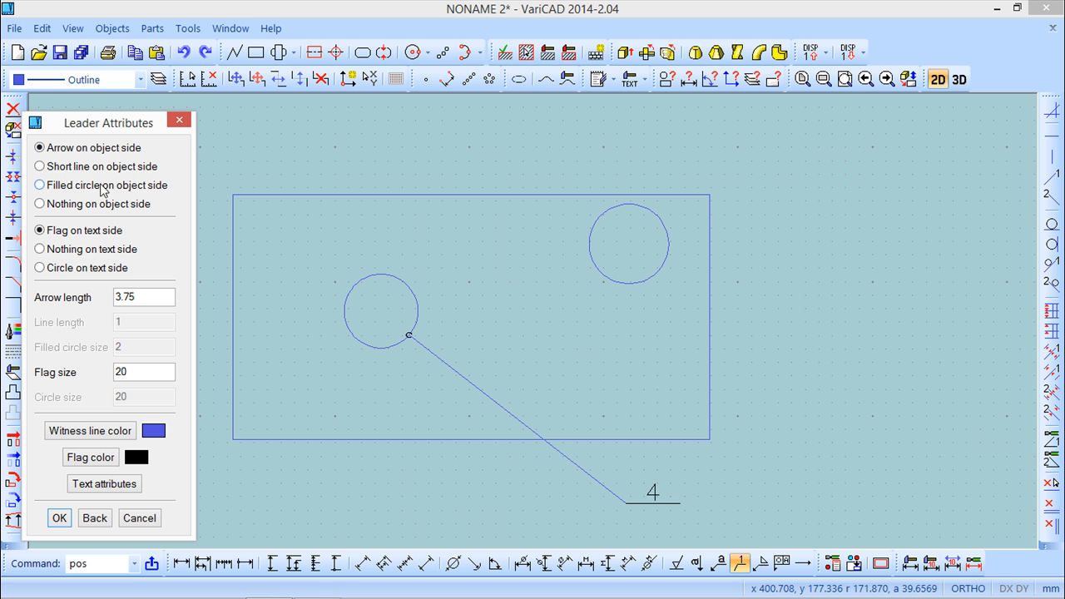
click(98, 483)
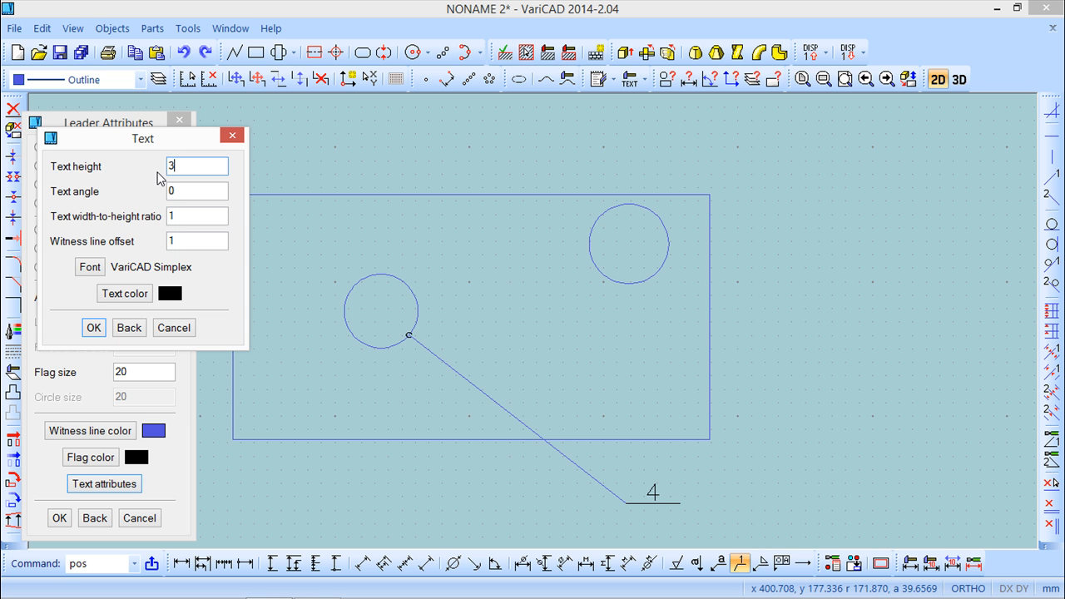
click(93, 327)
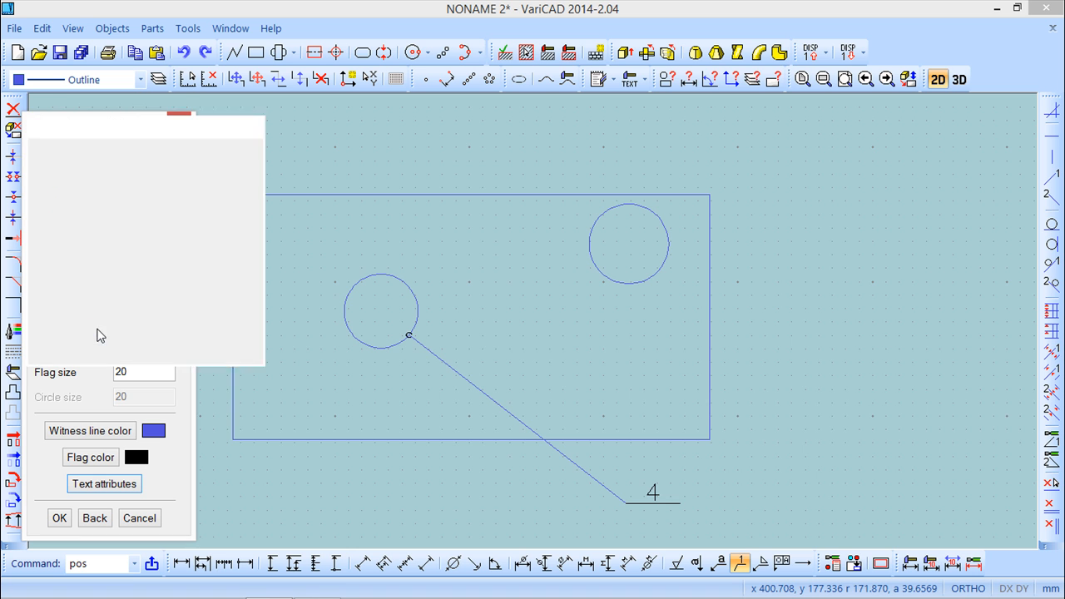
click(59, 518)
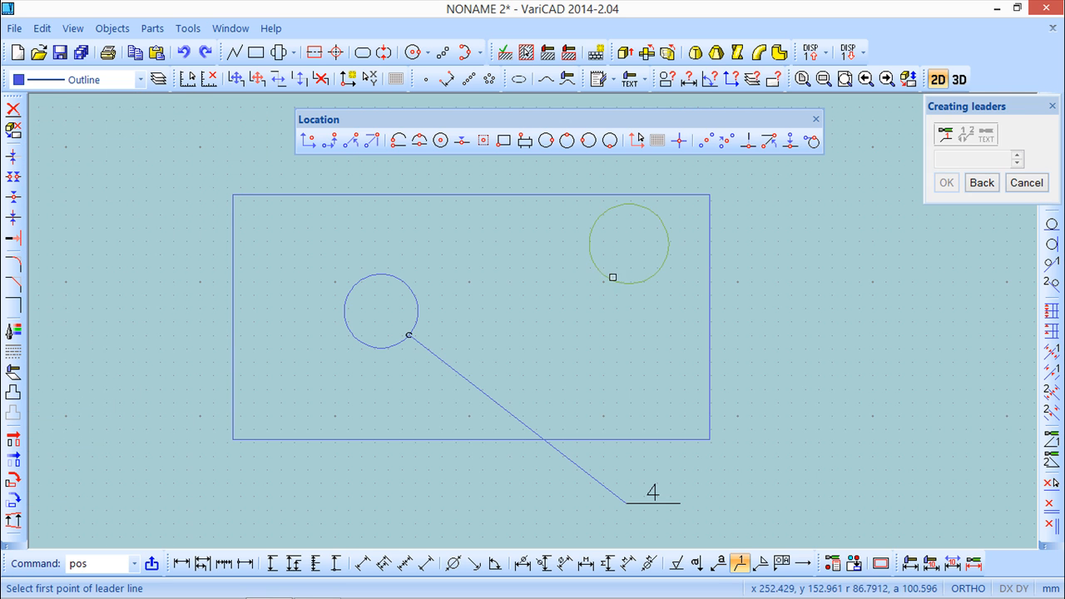
Add a position leader numbered 1 from the upper-right circle to outside the rectangle's lower-right corner.
click(649, 281)
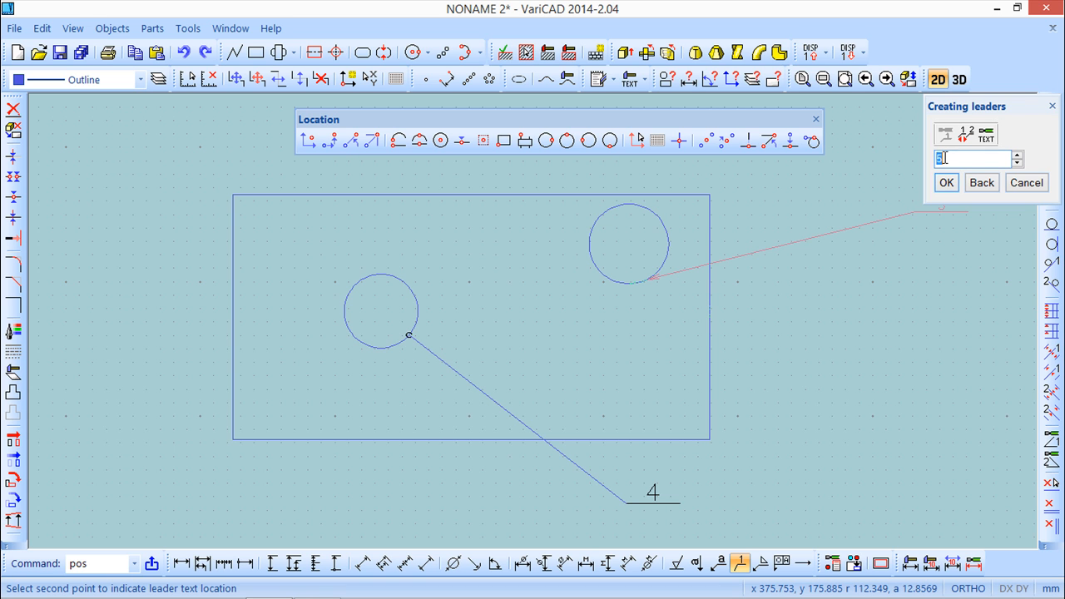
click(946, 184)
click(847, 448)
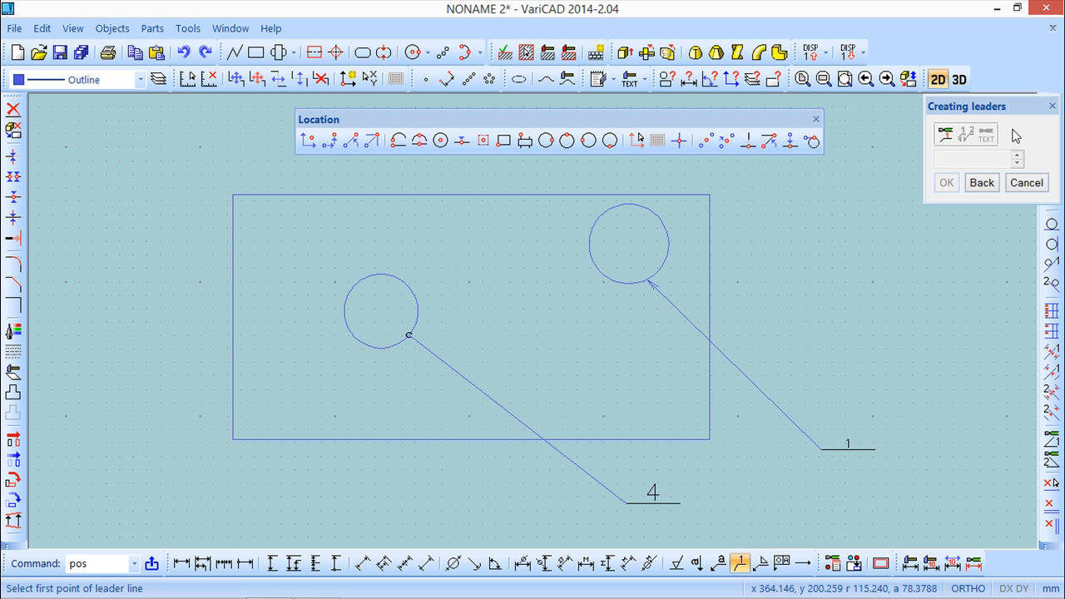
click(1052, 105)
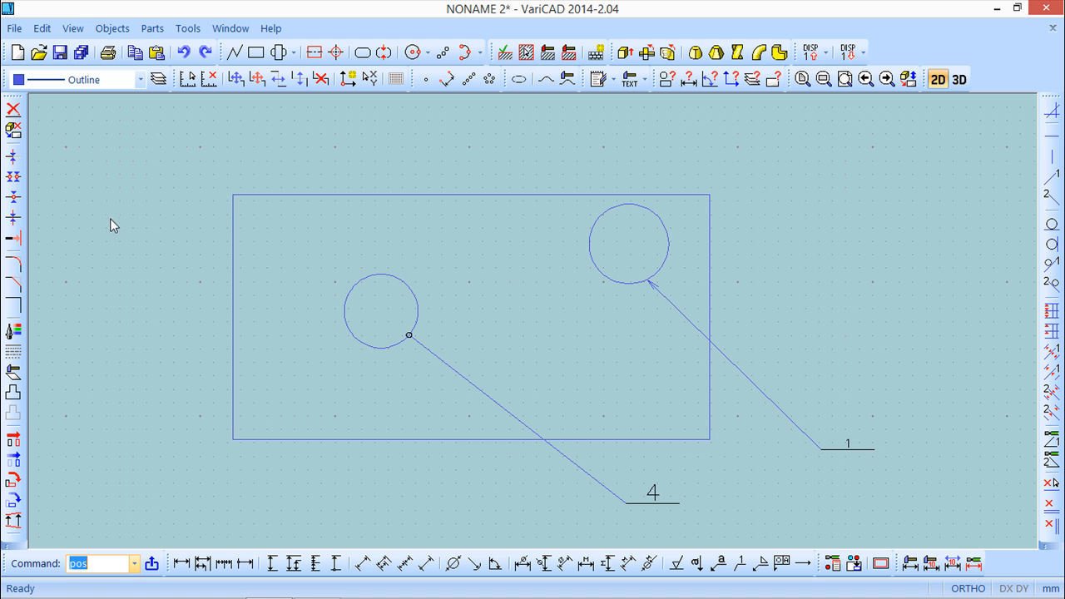
Set the leader attributes to a circle on the text side and increase the text height.
key(Return)
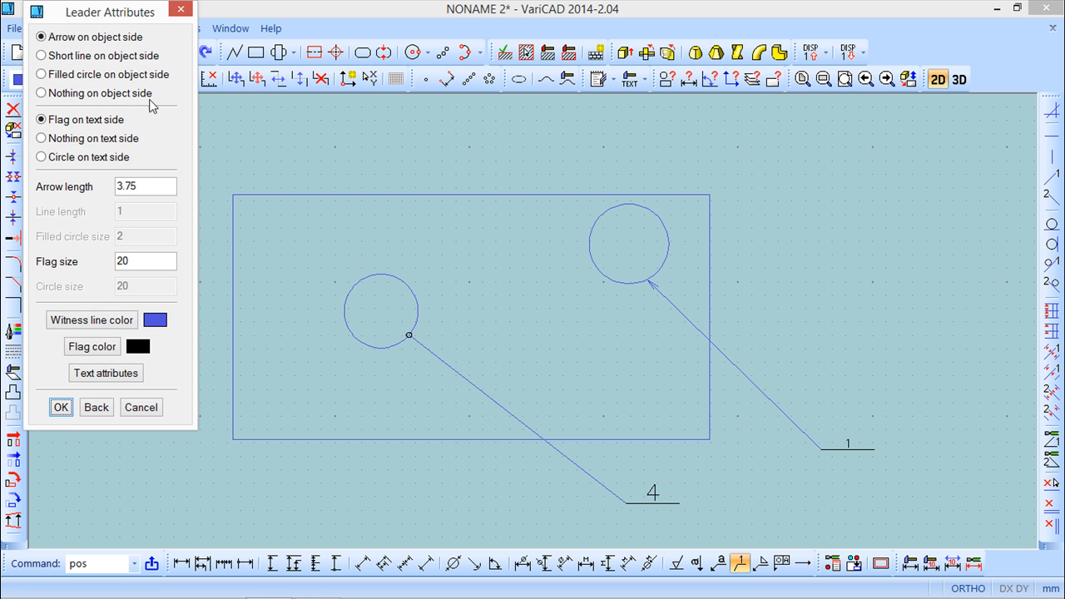
drag(96, 14, 100, 78)
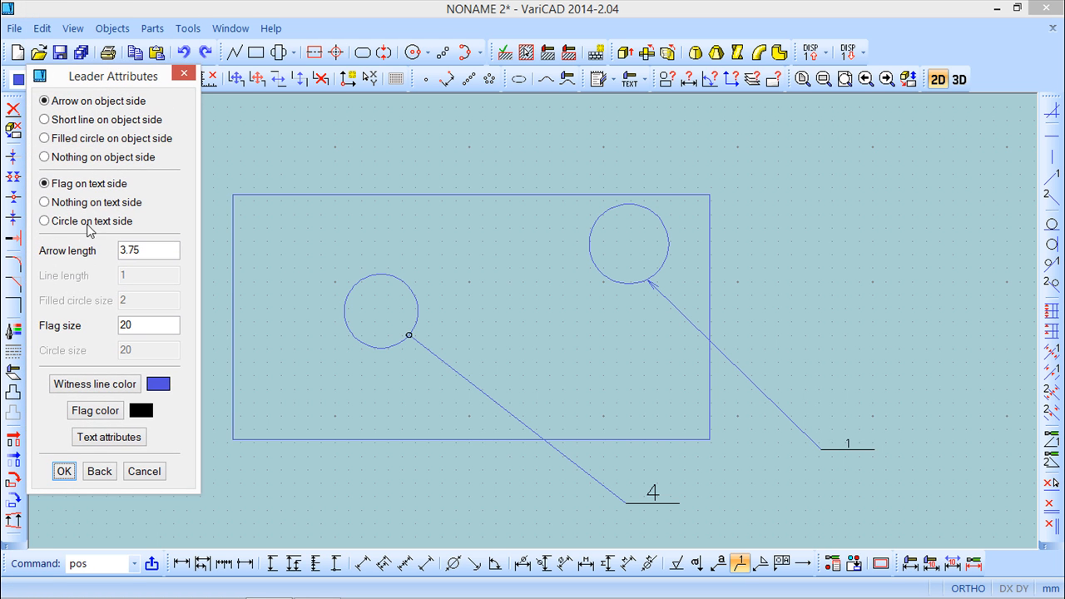
click(50, 223)
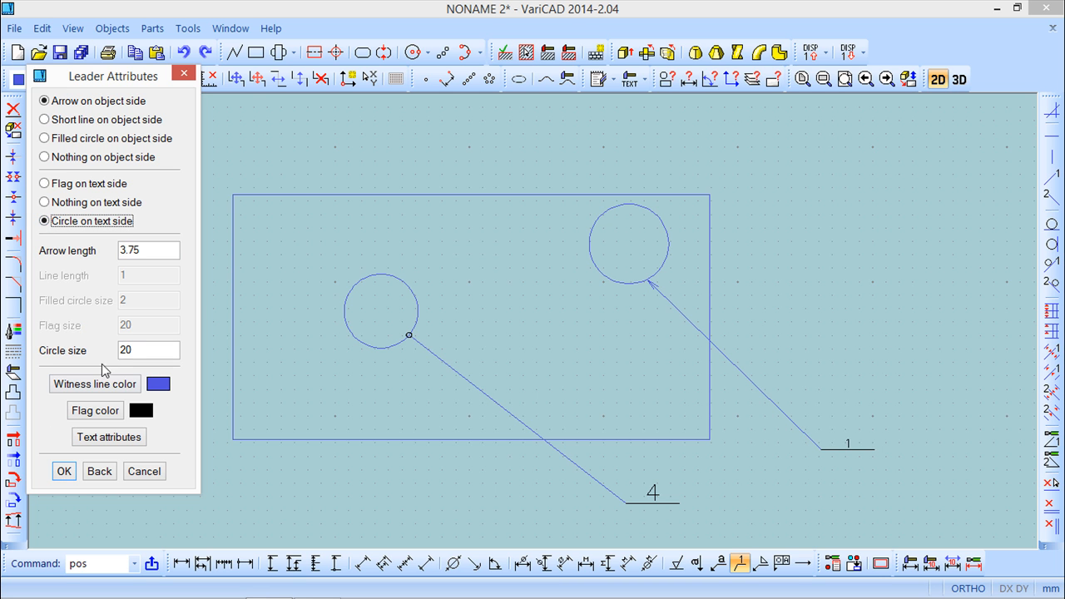
click(109, 437)
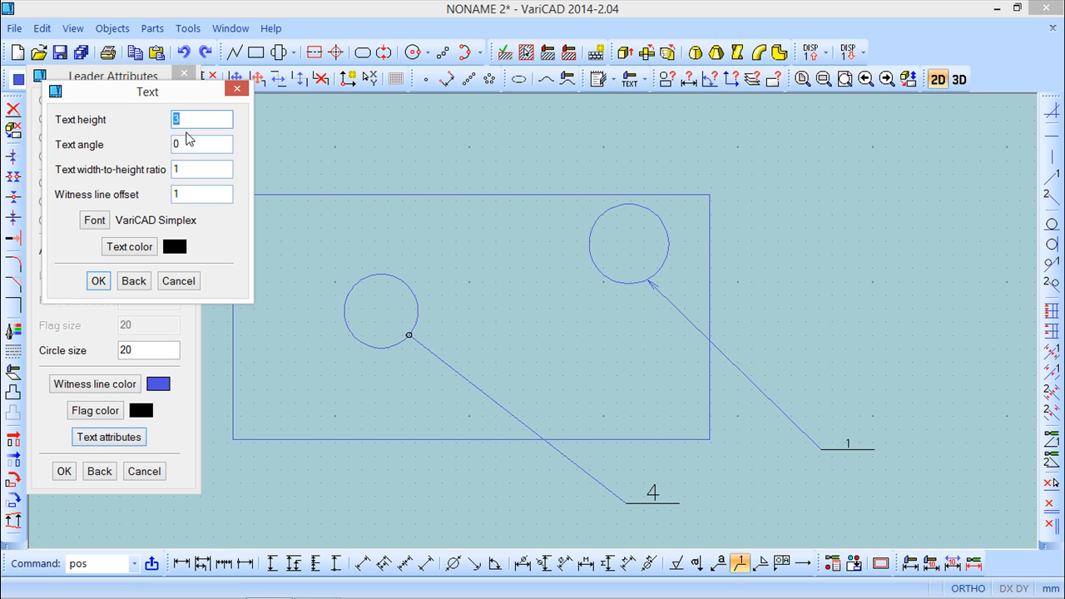
click(99, 280)
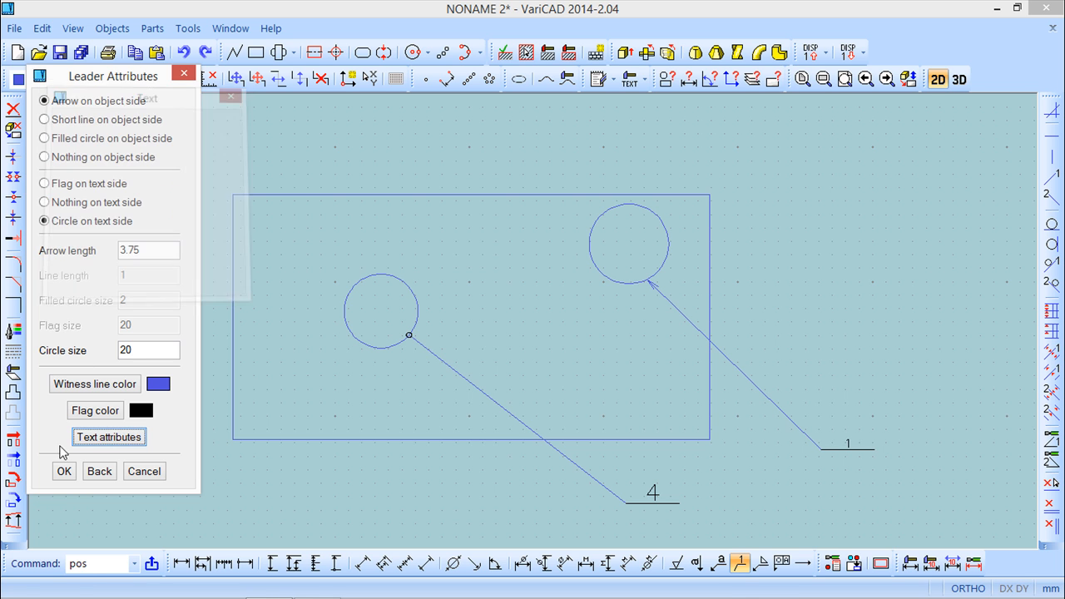
click(64, 471)
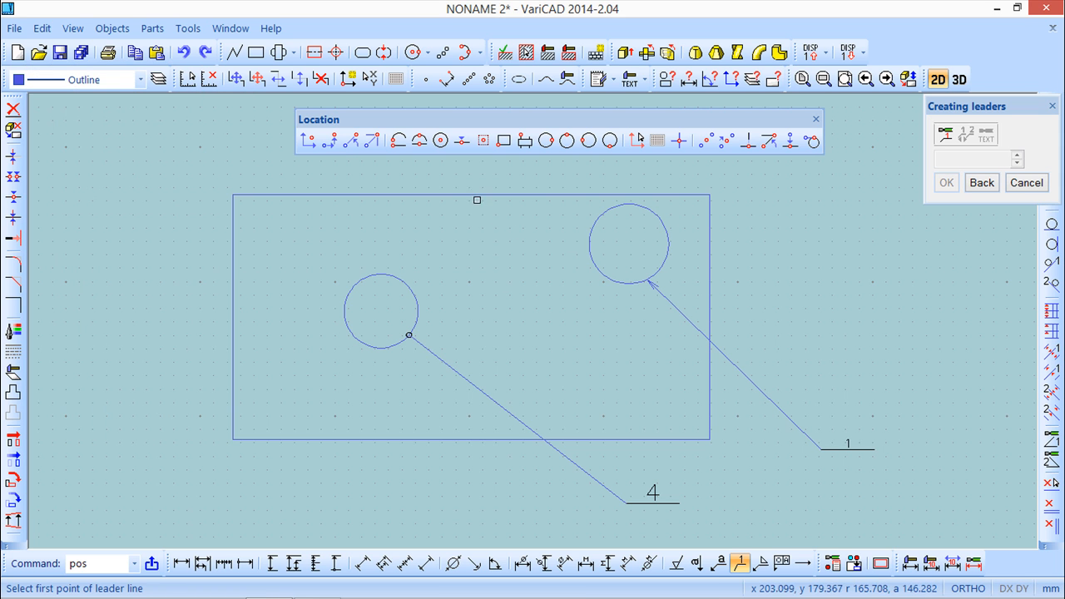
Add a position leader numbered 2 from the rectangle's top edge to below its lower-right corner, and finish creating leaders.
click(478, 196)
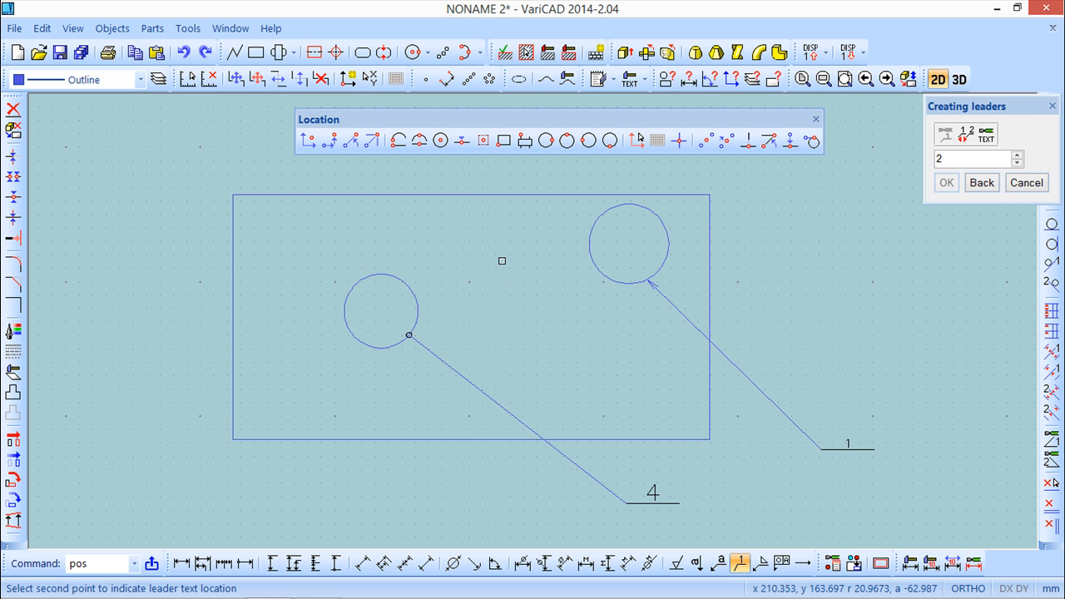
click(774, 498)
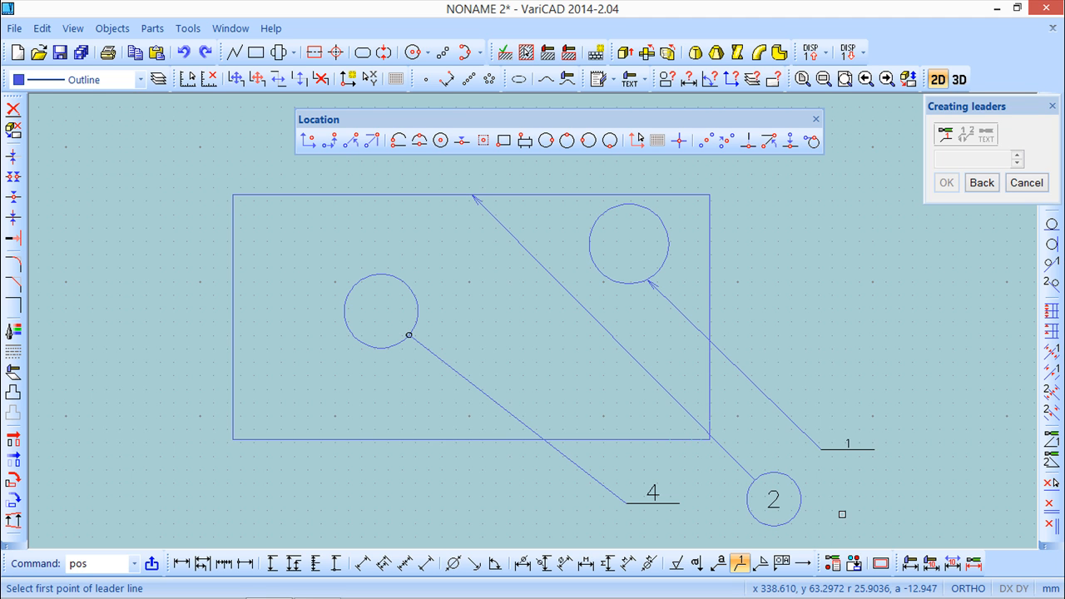
click(1035, 179)
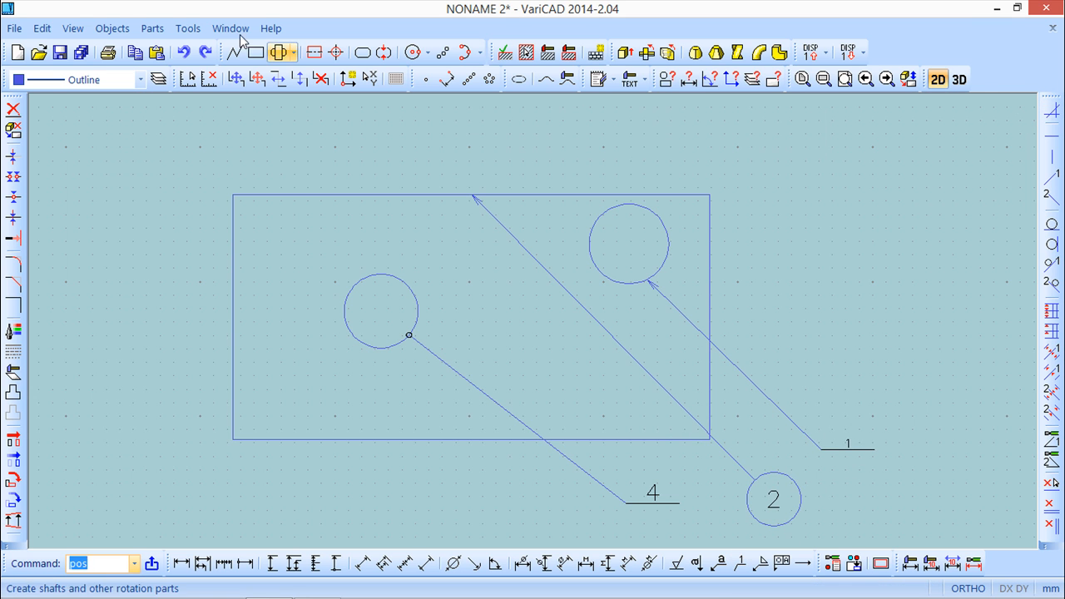
Add a horizontal dimension about 55 mm wide in the empty area to the right of the rectangle, and end the command.
click(112, 28)
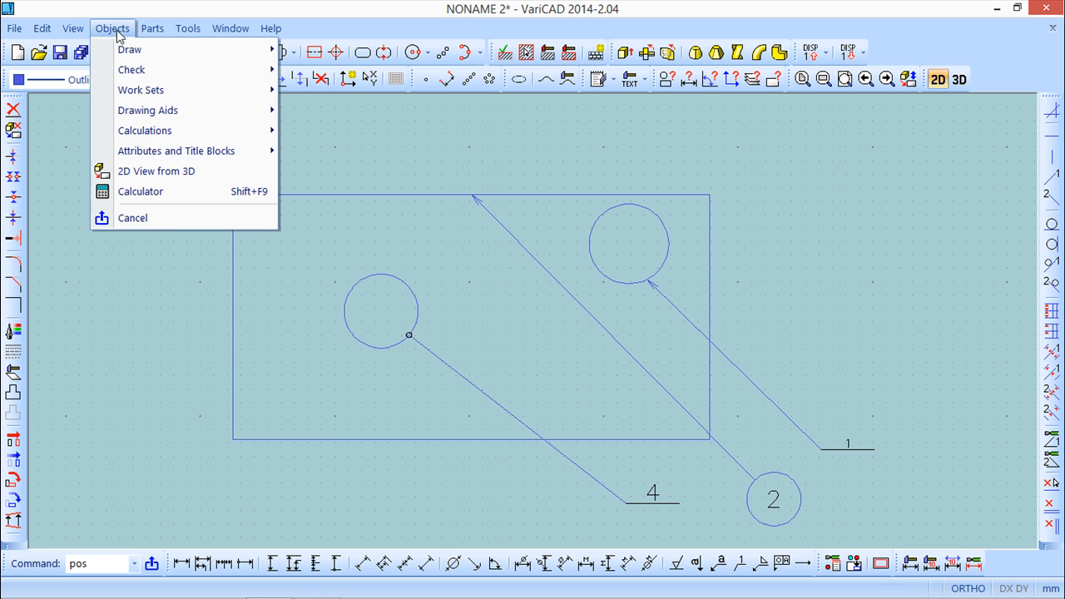
click(138, 8)
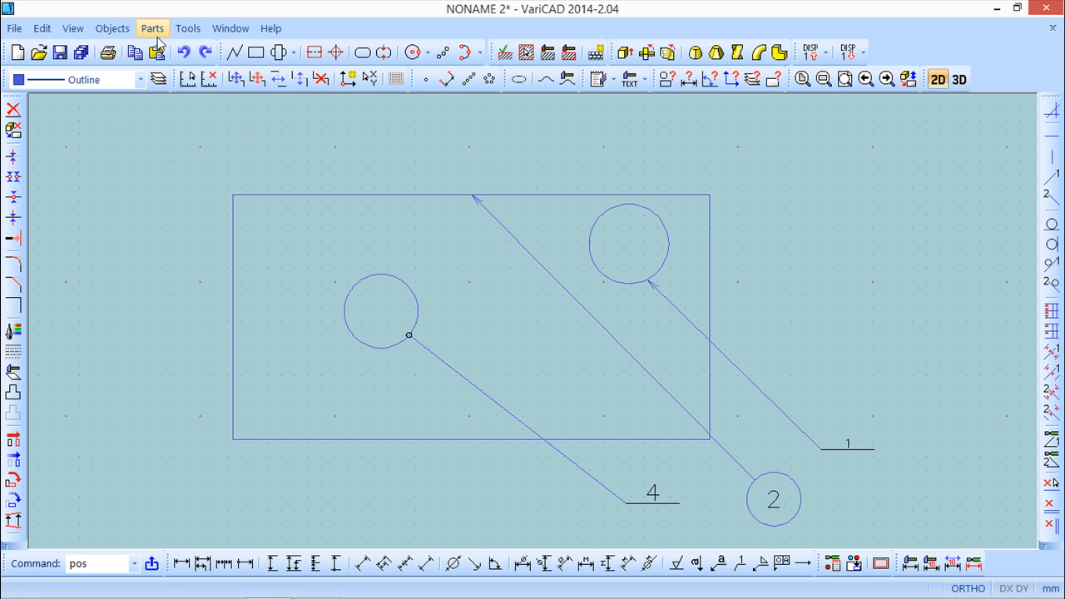
click(123, 34)
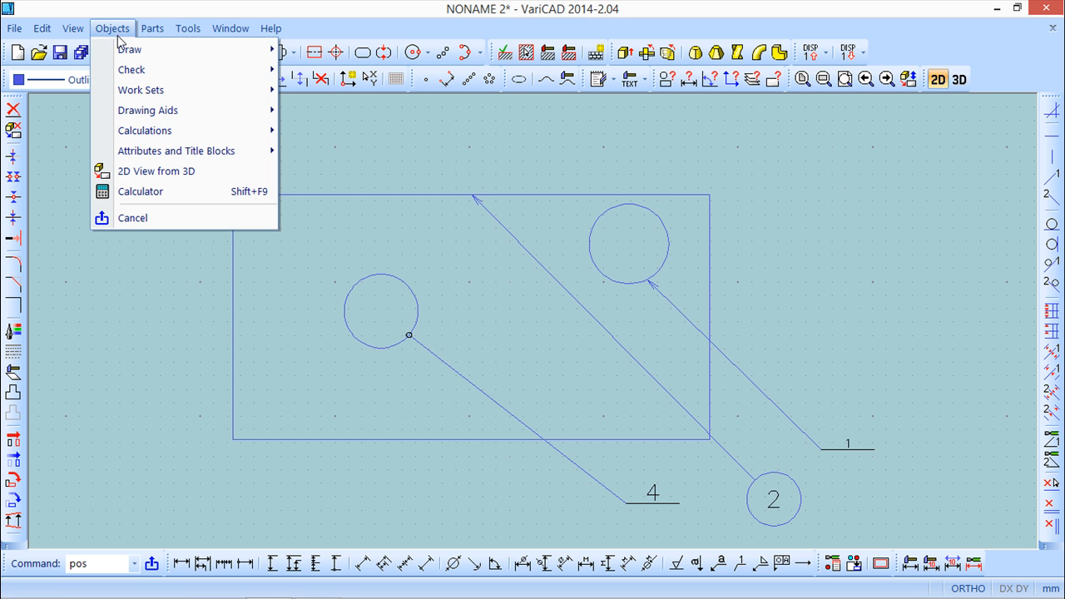
mouse_move(125, 48)
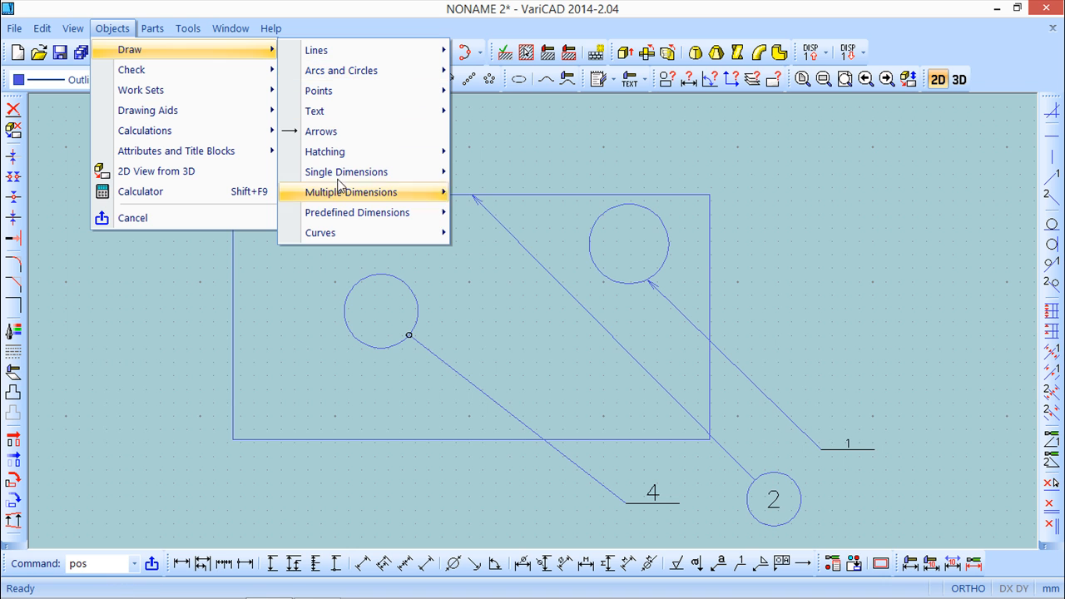
mouse_move(338, 178)
click(532, 178)
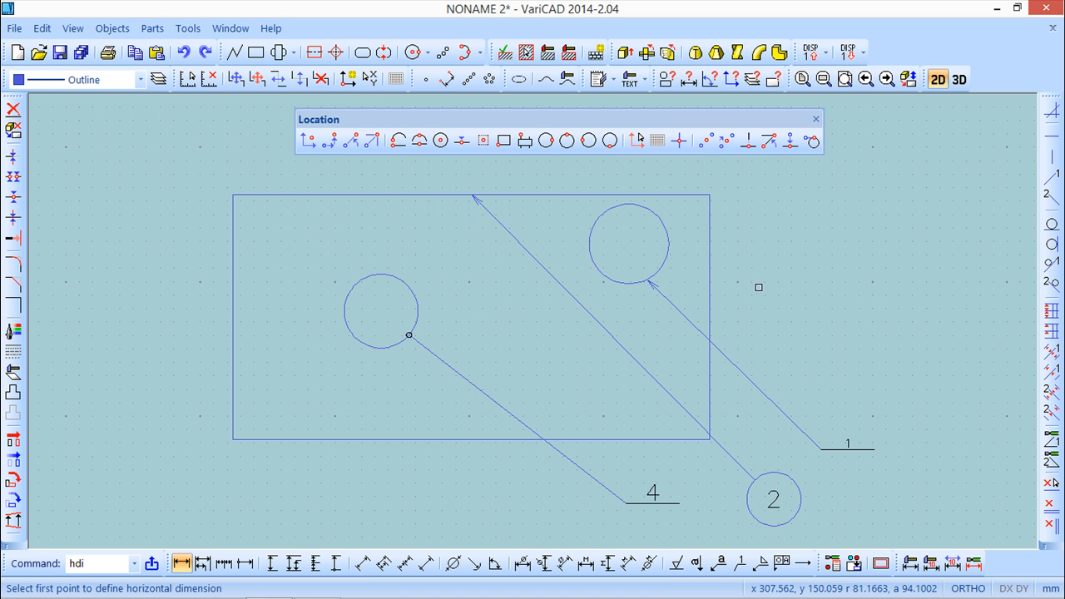
click(935, 283)
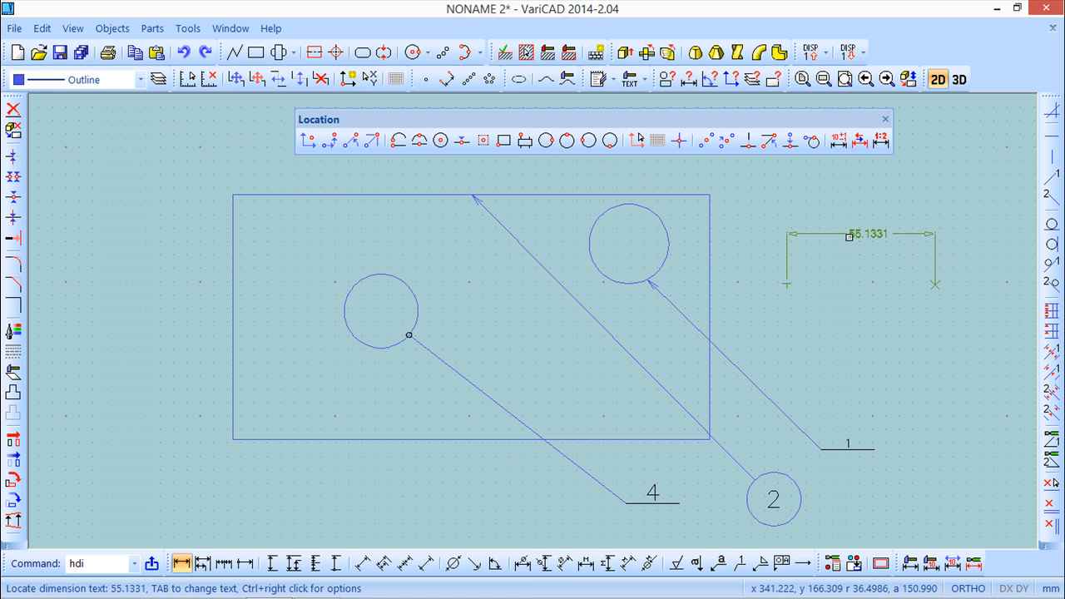
click(841, 236)
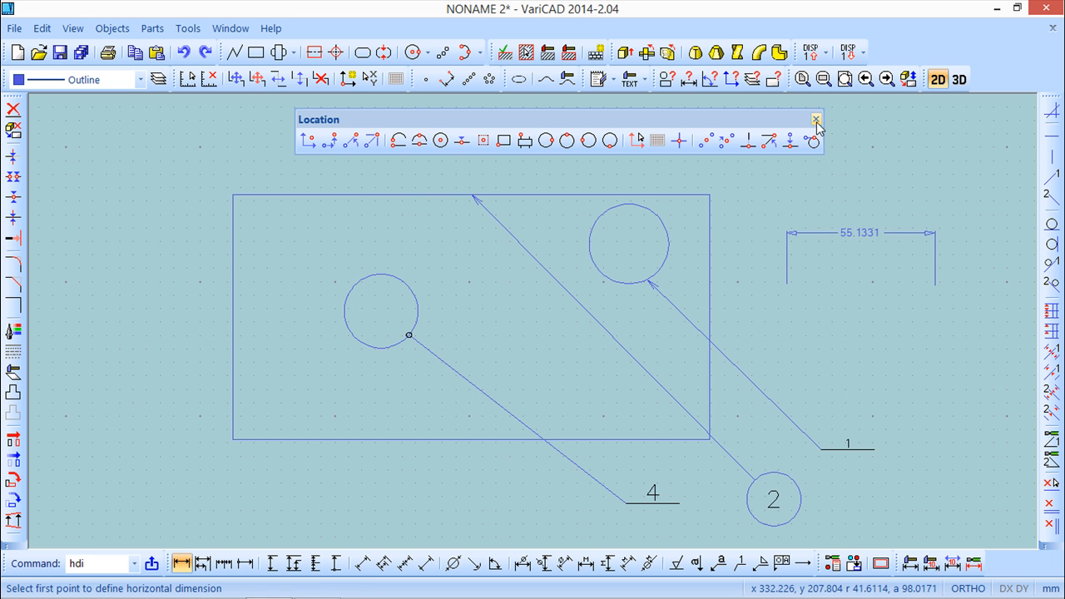
key(Escape)
Start a second horizontal dimension about 55 mm wide to the right of the first one and centre its text.
mouse_move(853, 317)
middle_down()
mouse_move(561, 339)
mouse_move(502, 394)
middle_up()
scroll(506, 389, up, 1)
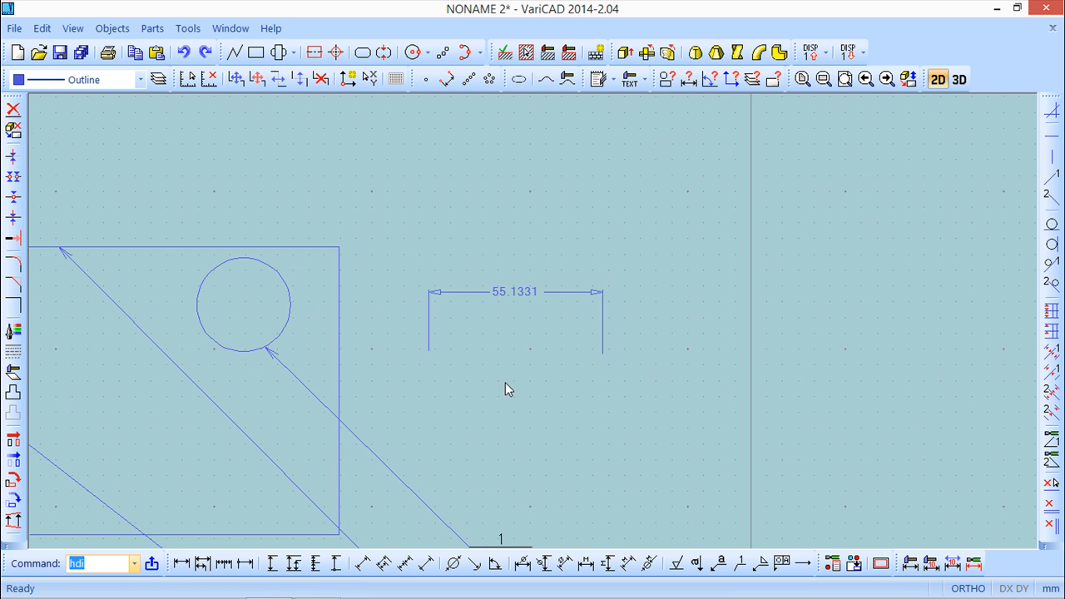
click(111, 29)
mouse_move(148, 53)
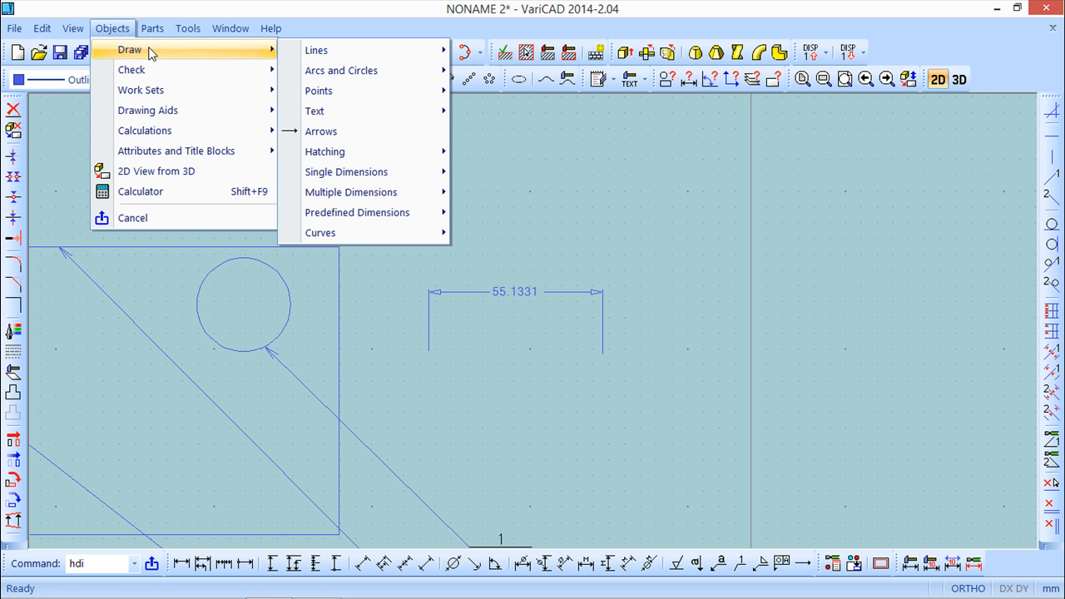
mouse_move(373, 171)
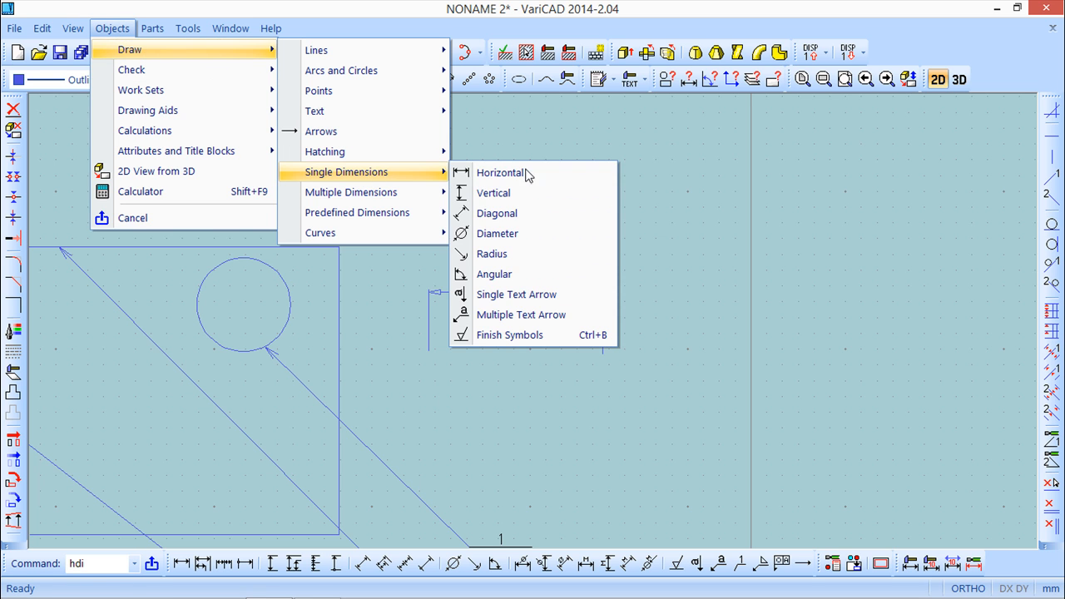
click(528, 173)
click(615, 448)
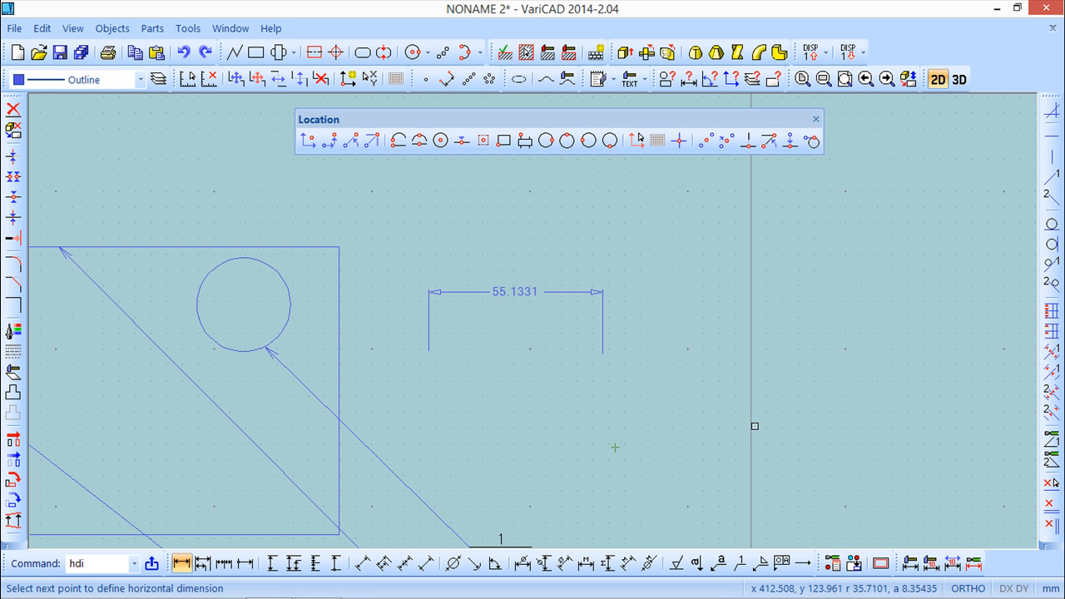
click(789, 439)
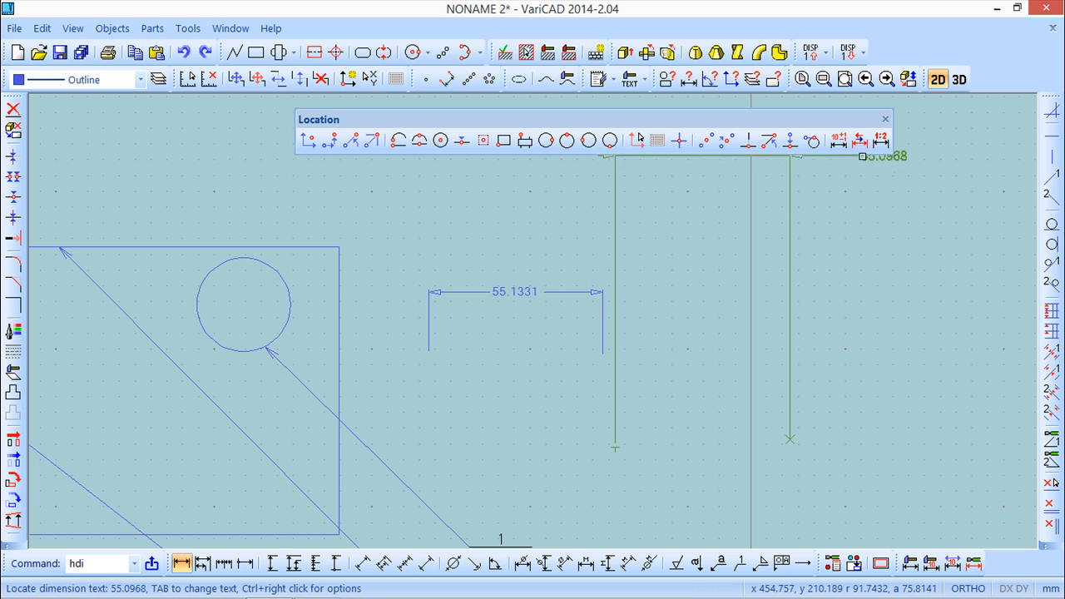
click(861, 143)
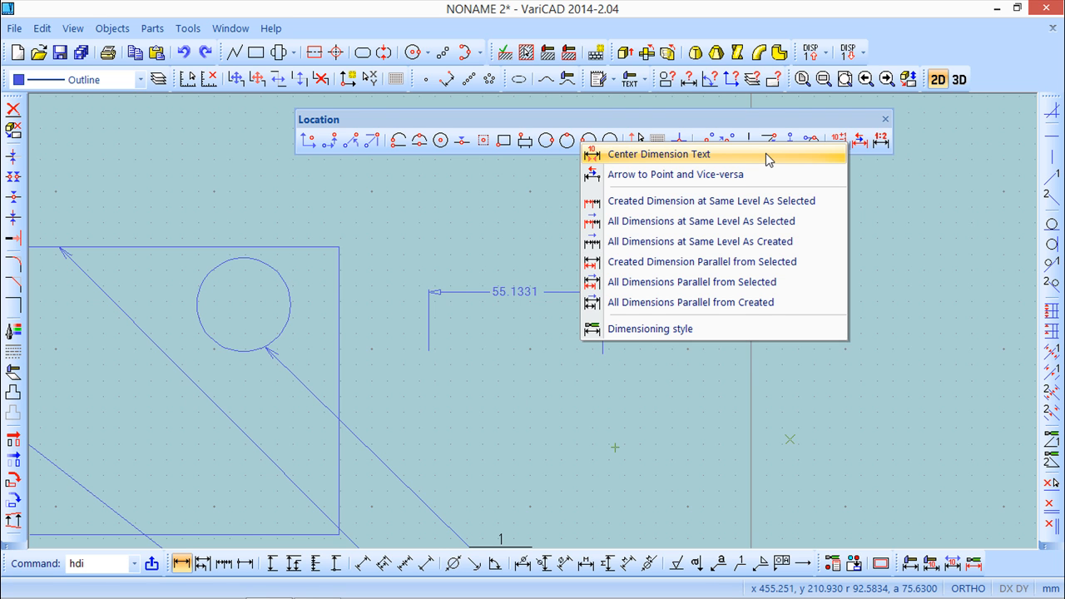
click(673, 155)
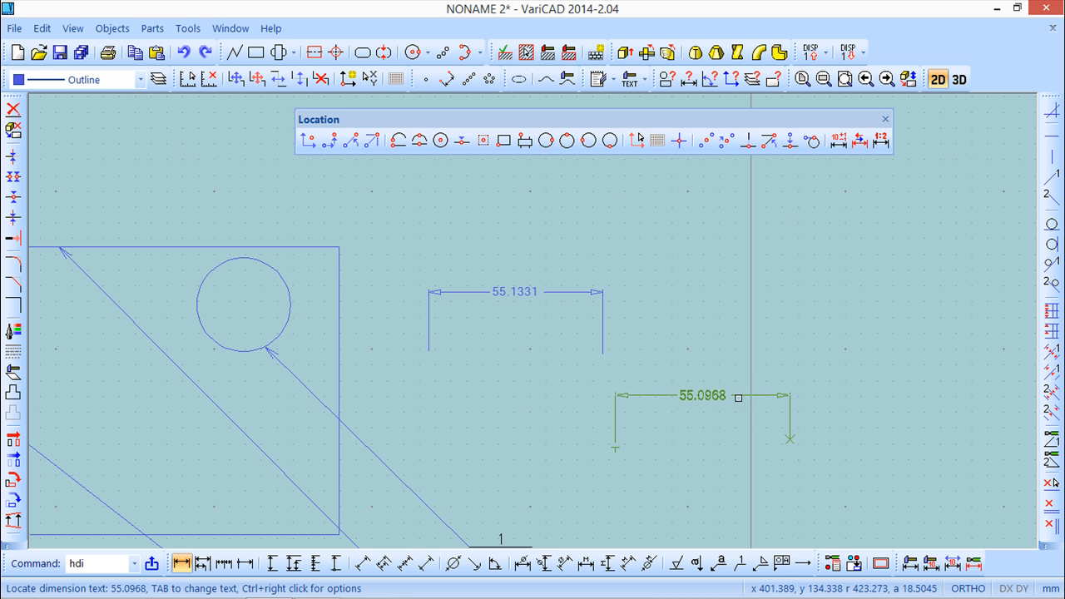
click(652, 395)
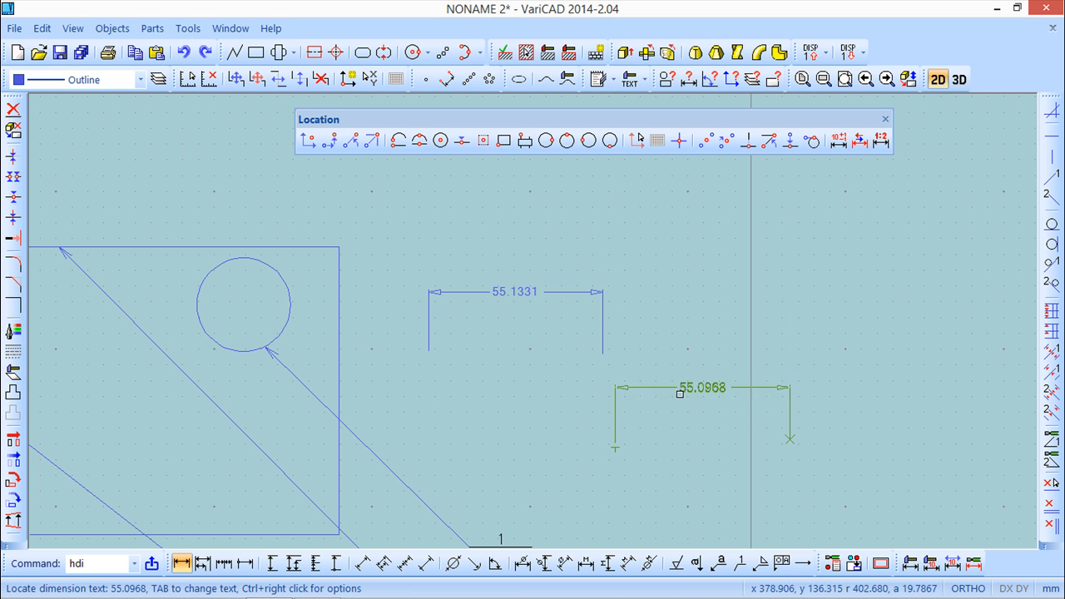
Change the arrows on both sides of the second horizontal dimension to points.
click(860, 141)
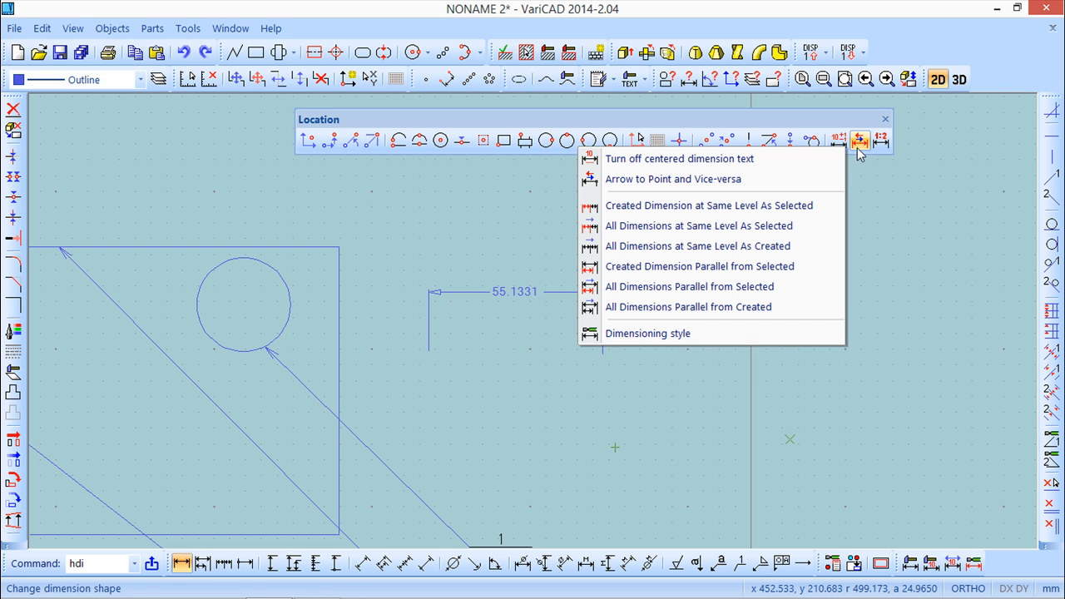
click(689, 181)
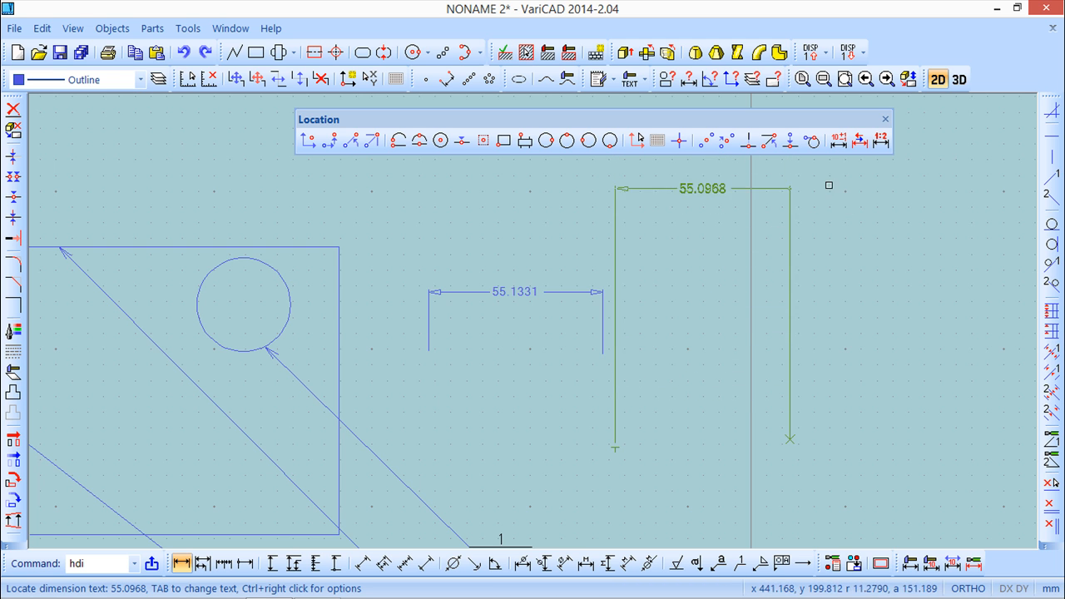
click(859, 142)
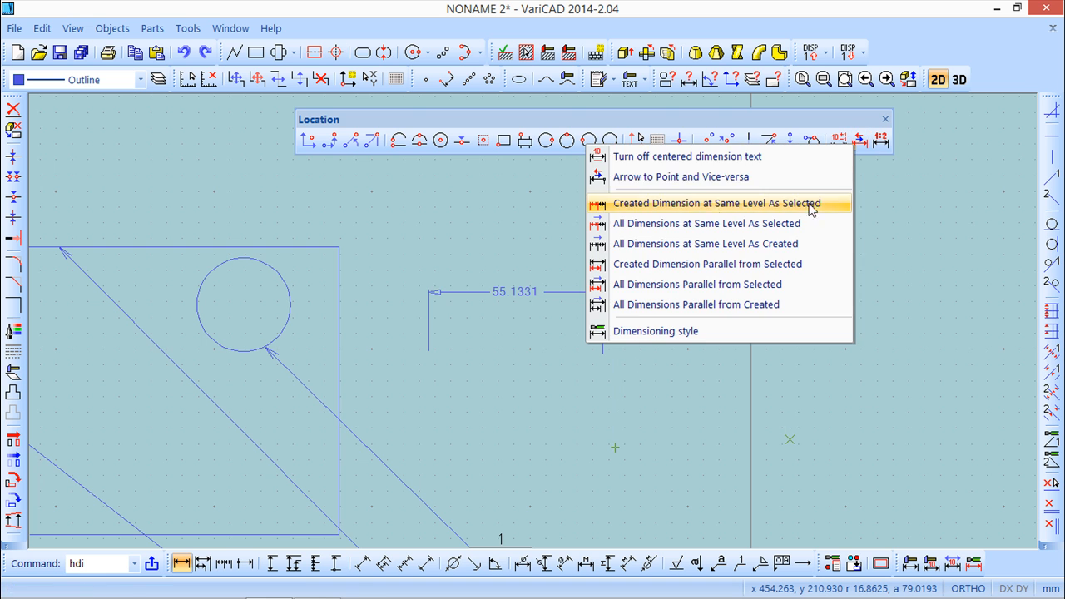
click(680, 177)
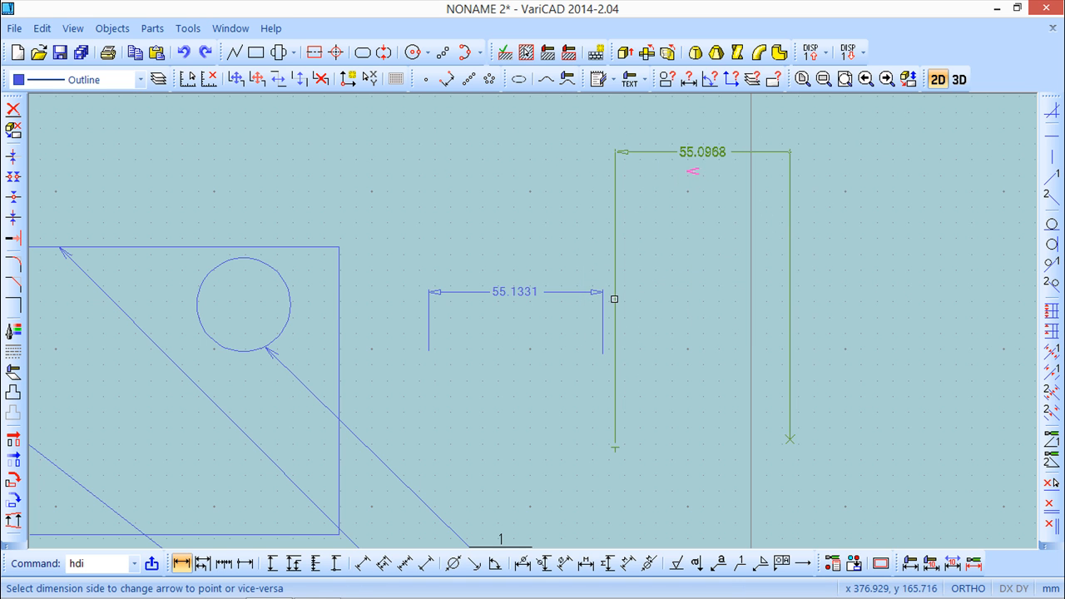
click(614, 297)
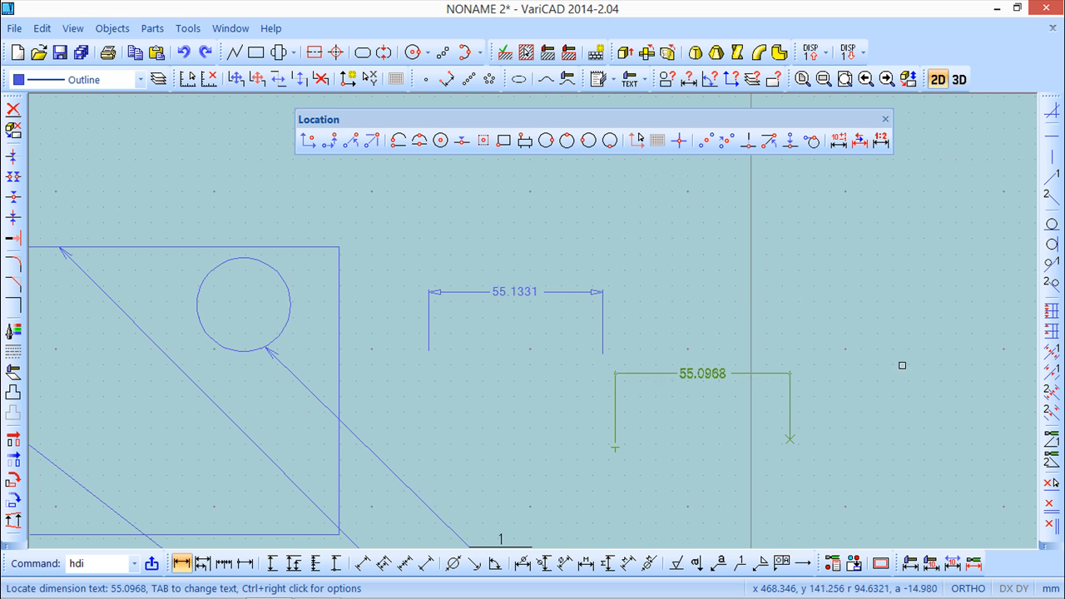
Place the second horizontal dimension at the same level as the first one.
click(858, 142)
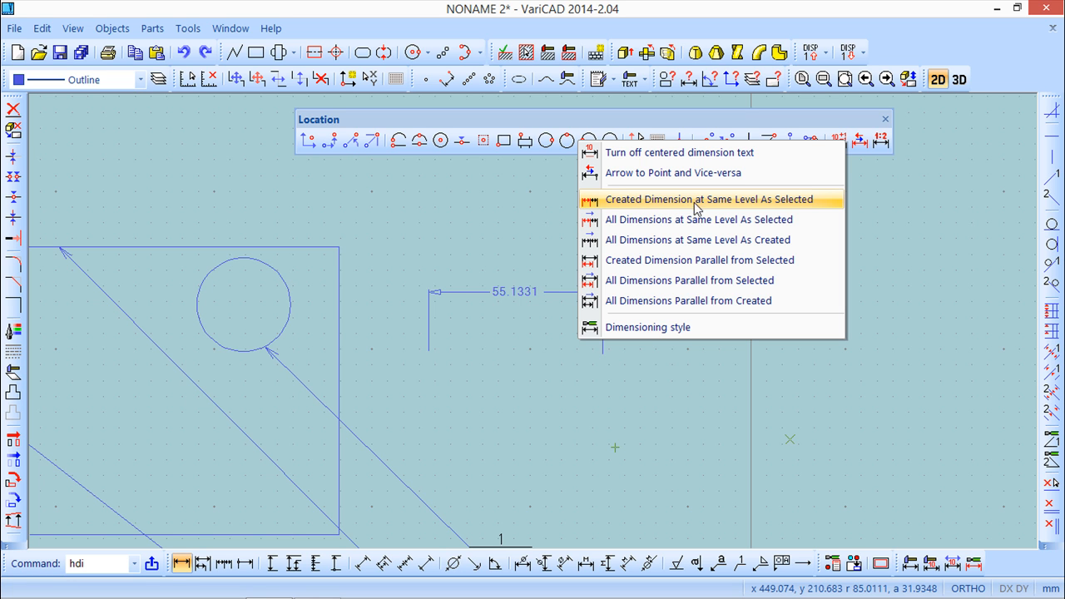
click(807, 200)
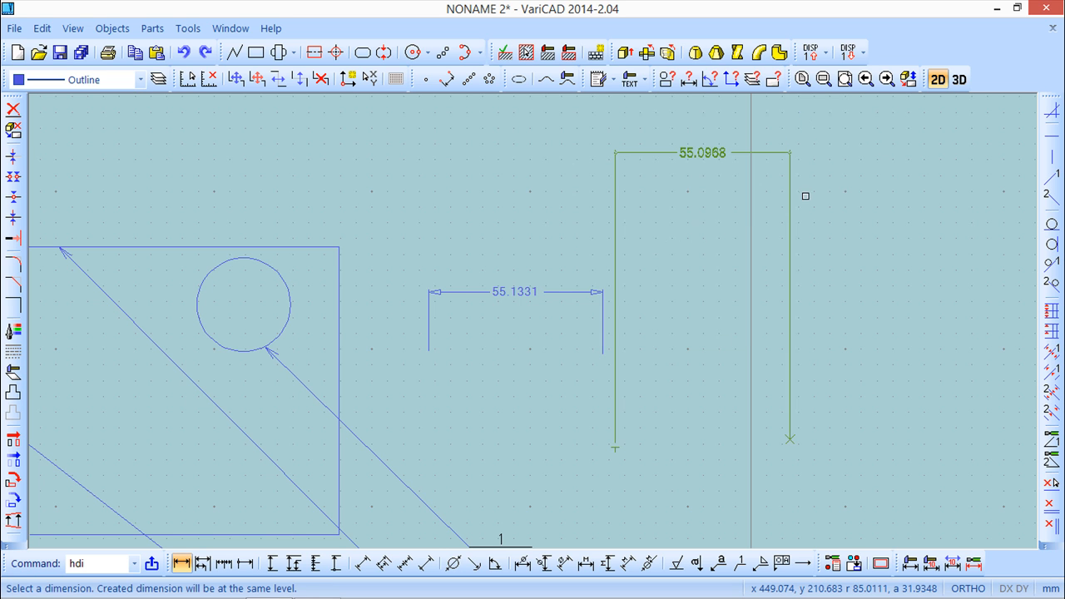
click(522, 291)
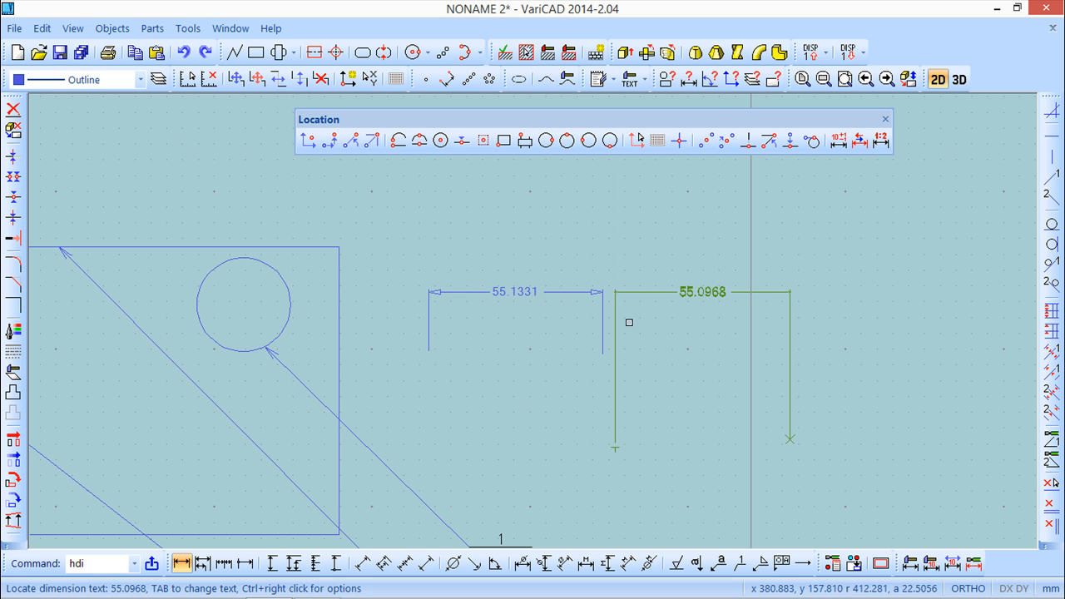
click(690, 291)
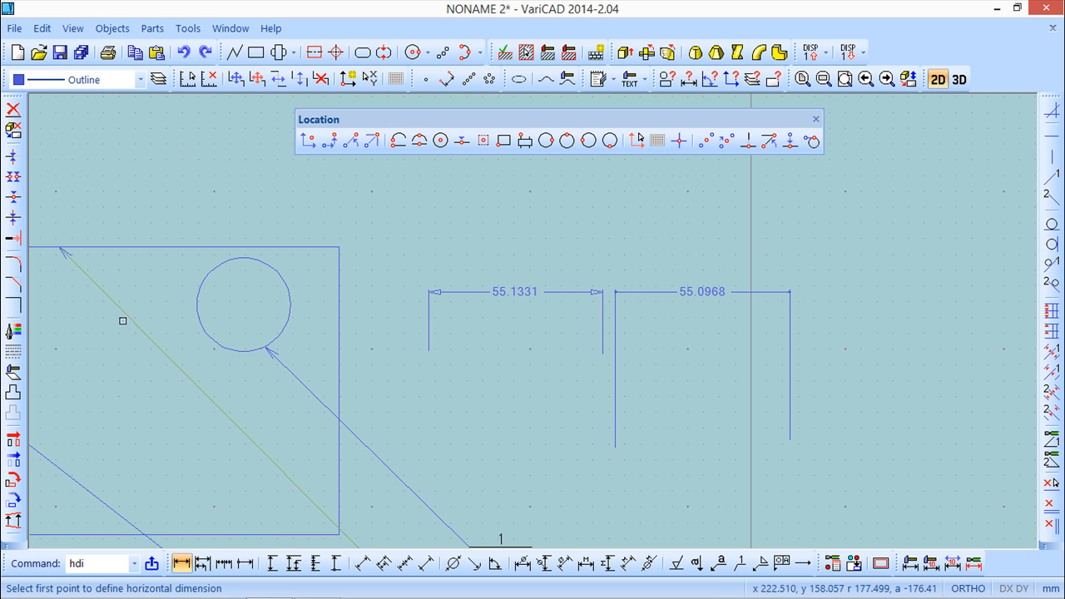
Add horizontal dimensions about 37 mm and 41 mm wide at either end of the row, setting all dimensions at the same level as selected.
click(812, 472)
click(927, 472)
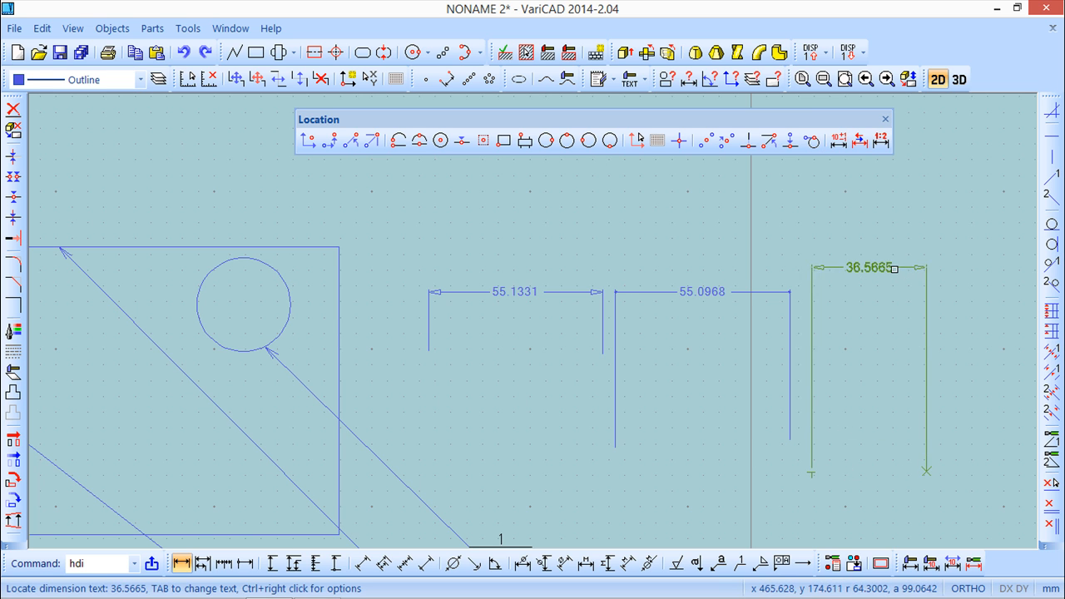
click(859, 142)
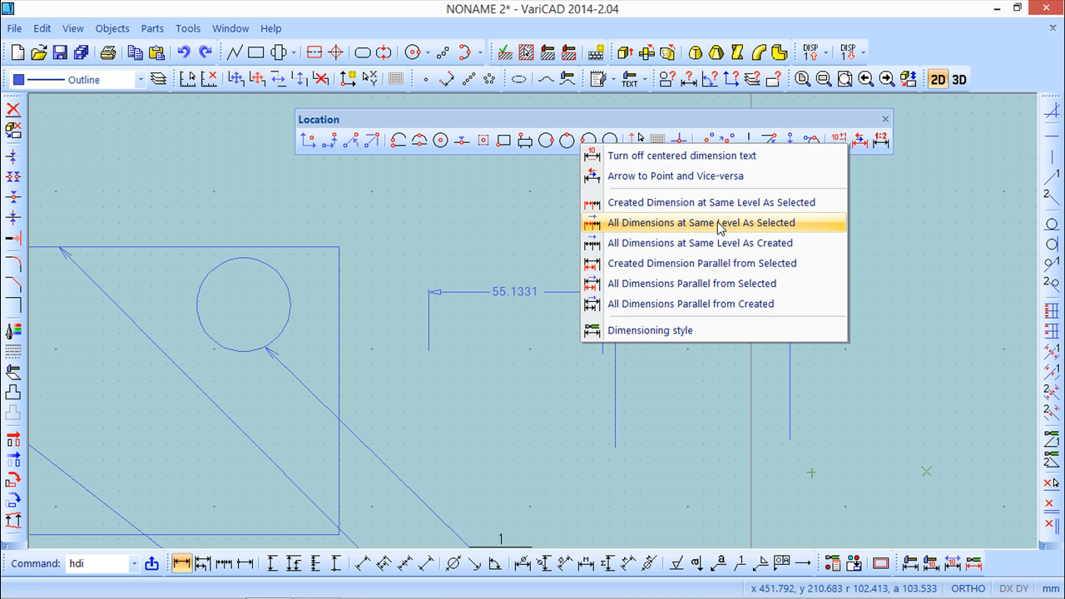
click(755, 223)
click(776, 330)
click(868, 349)
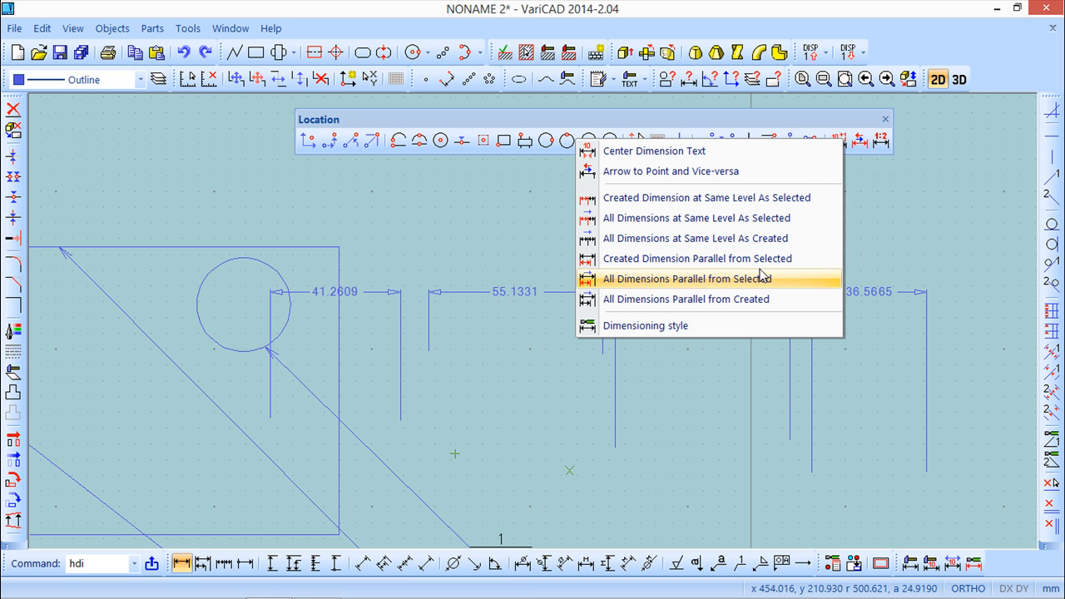
Stack horizontal dimensions about 36 mm and 39 mm wide above the row with All Dimensions Parallel from Selected, and finish dimensioning.
click(762, 278)
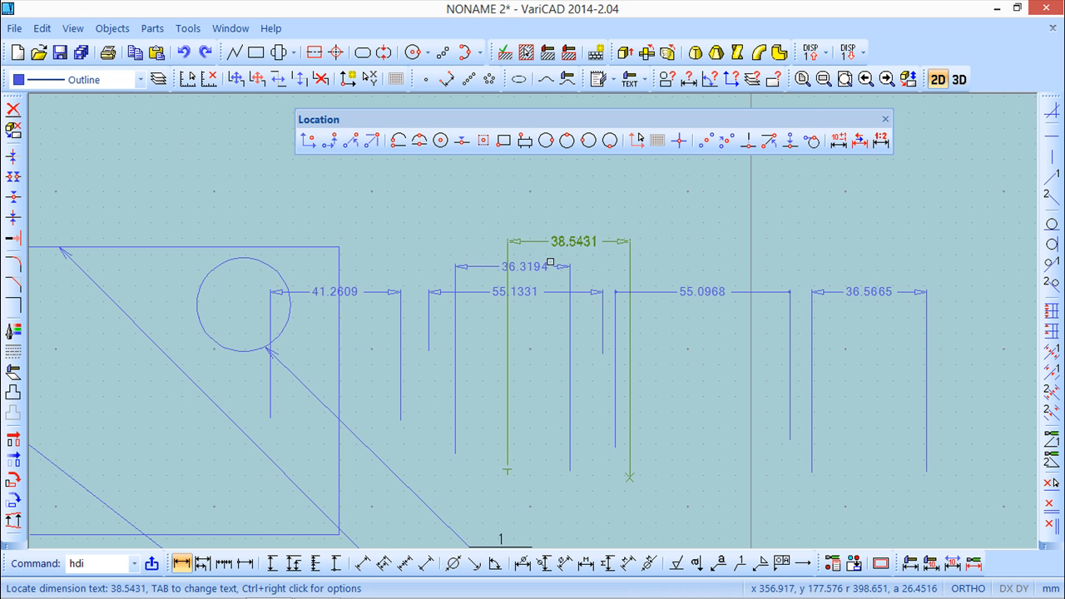
click(577, 250)
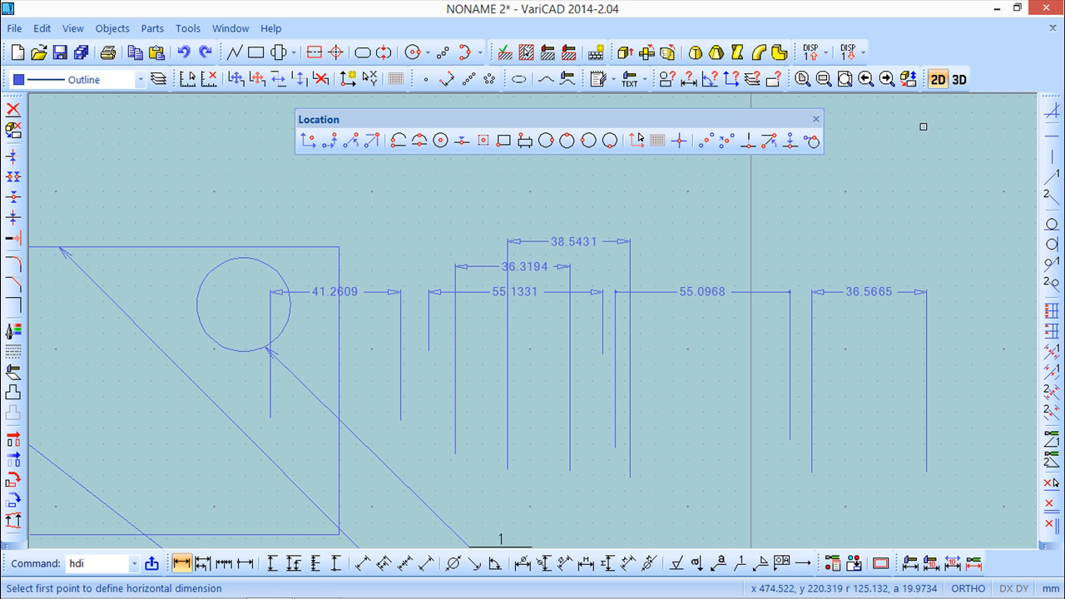
key(Escape)
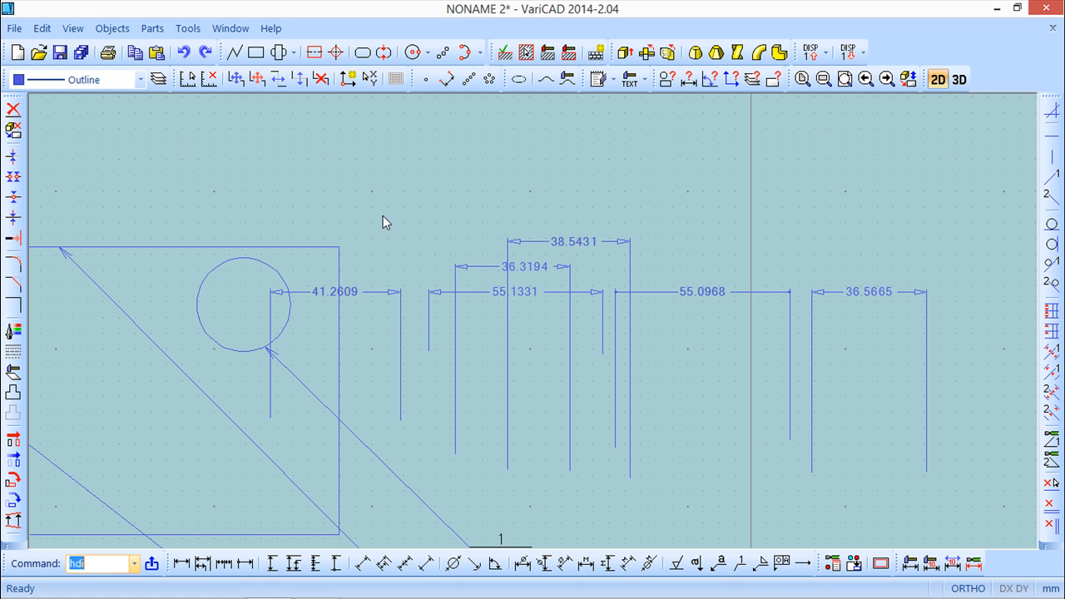